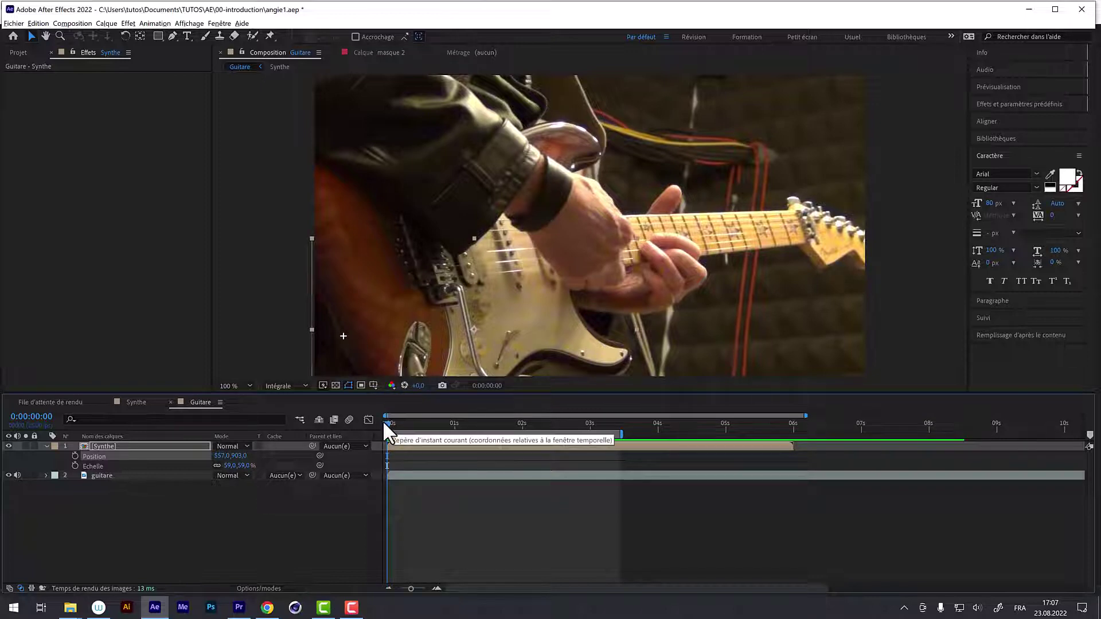
Scrub the Guitare comp around two seconds and play it from the start, then begin a new composition
drag(387, 423, 535, 425)
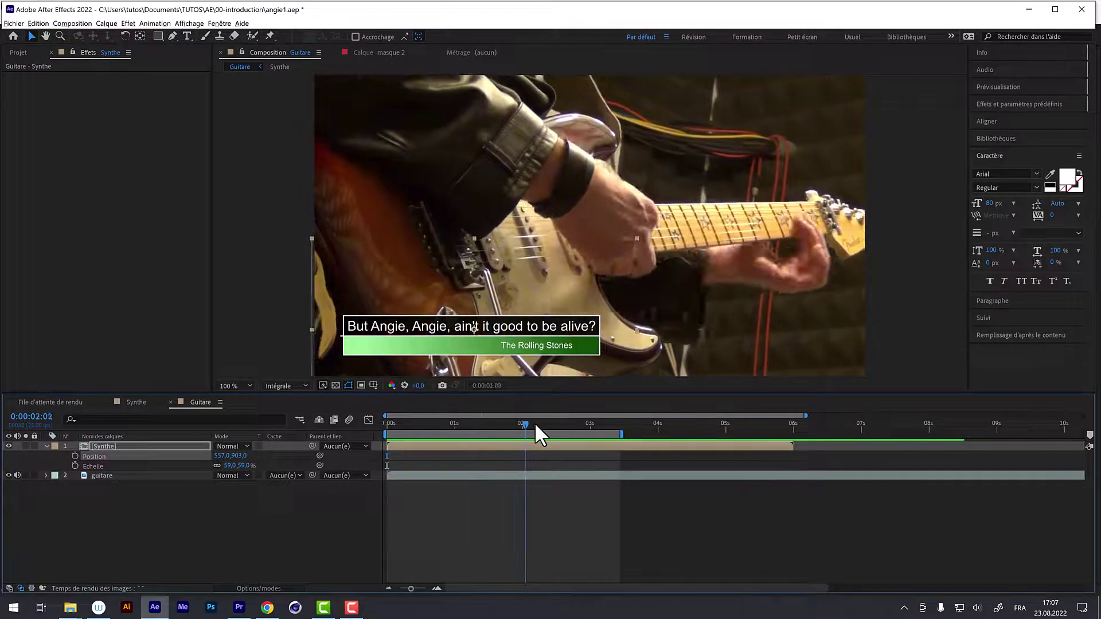
drag(534, 422, 499, 427)
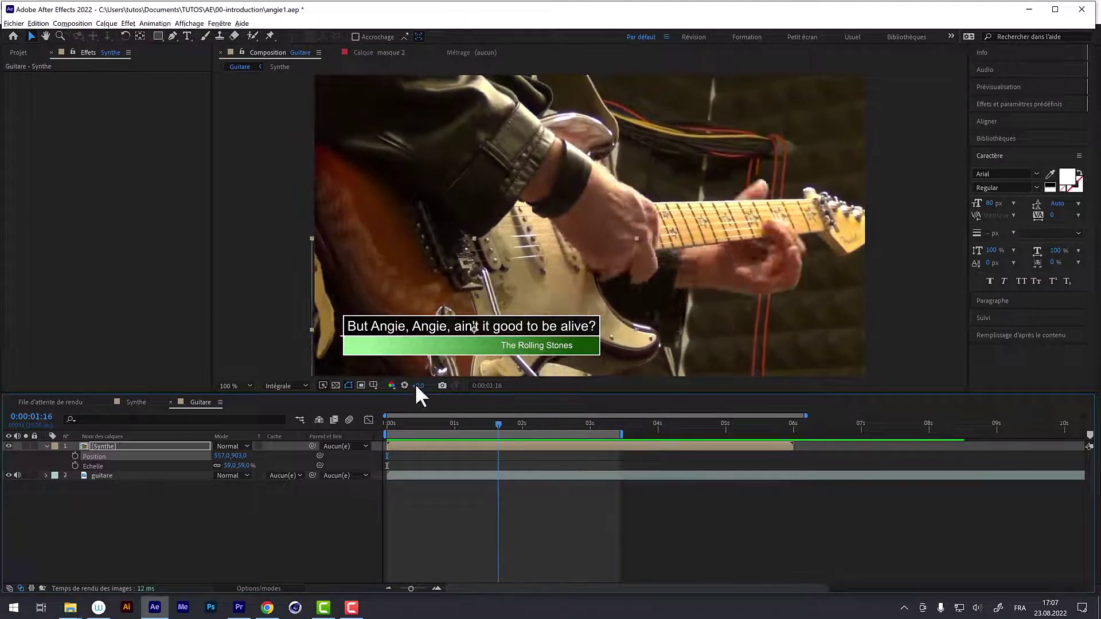
key(Home)
key(space)
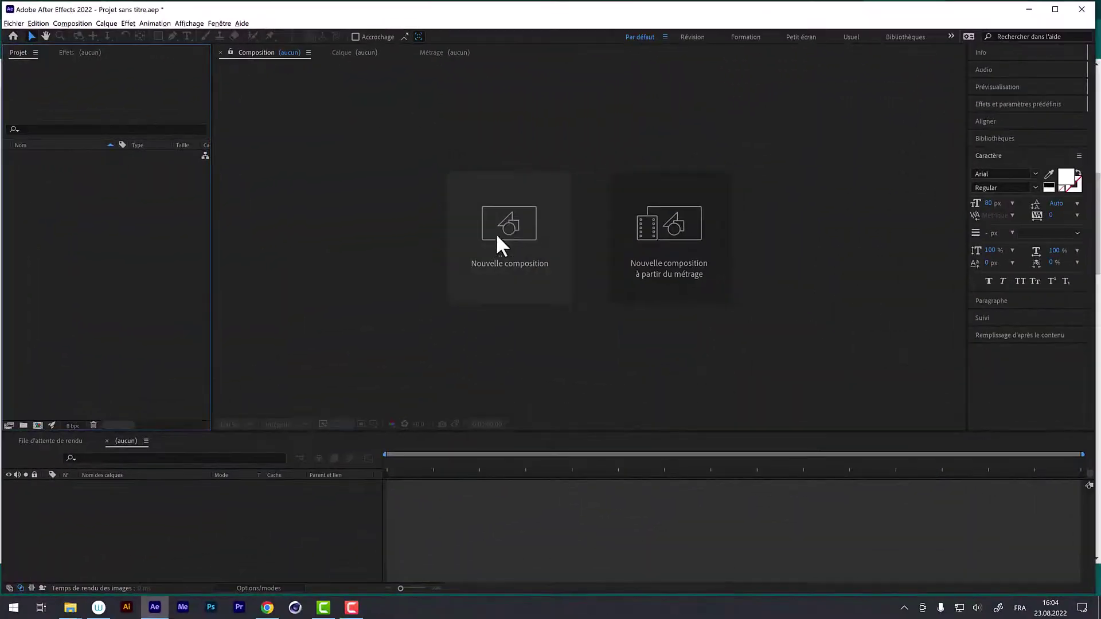
click(507, 232)
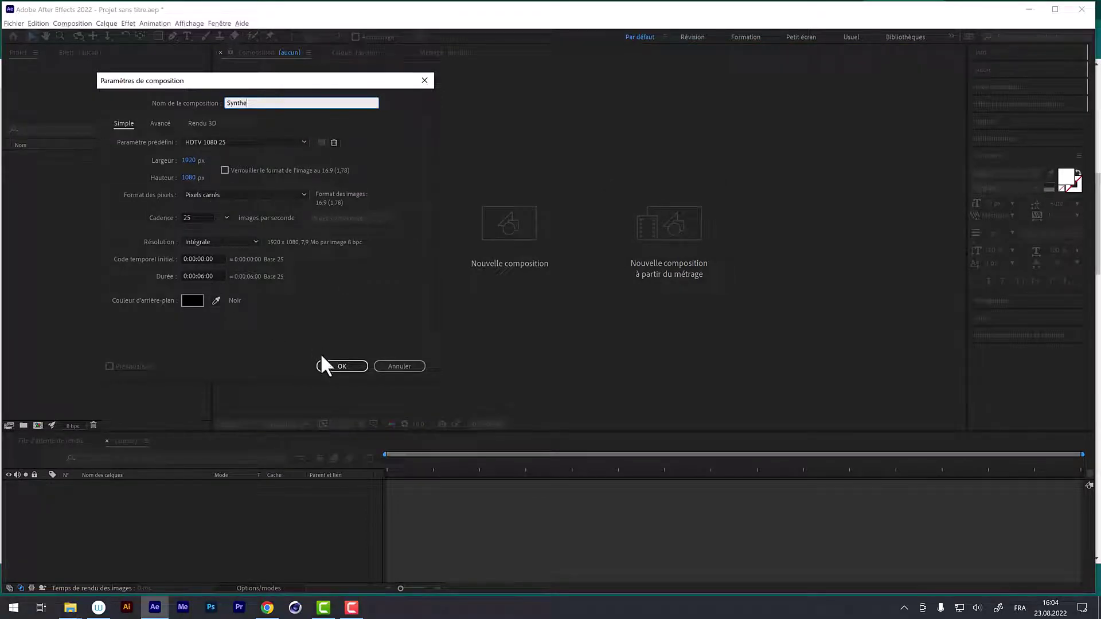
Create the 'Synthe' HDTV 1080 25 composition and add an empty text layer via Calque > Nouveau > Texte
click(343, 365)
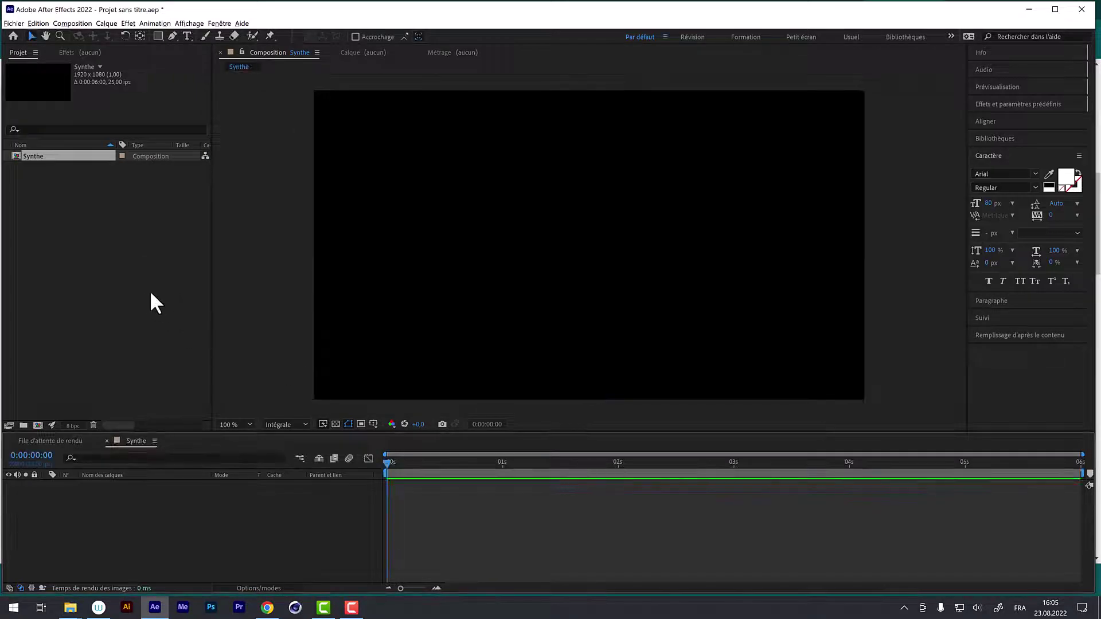
click(103, 24)
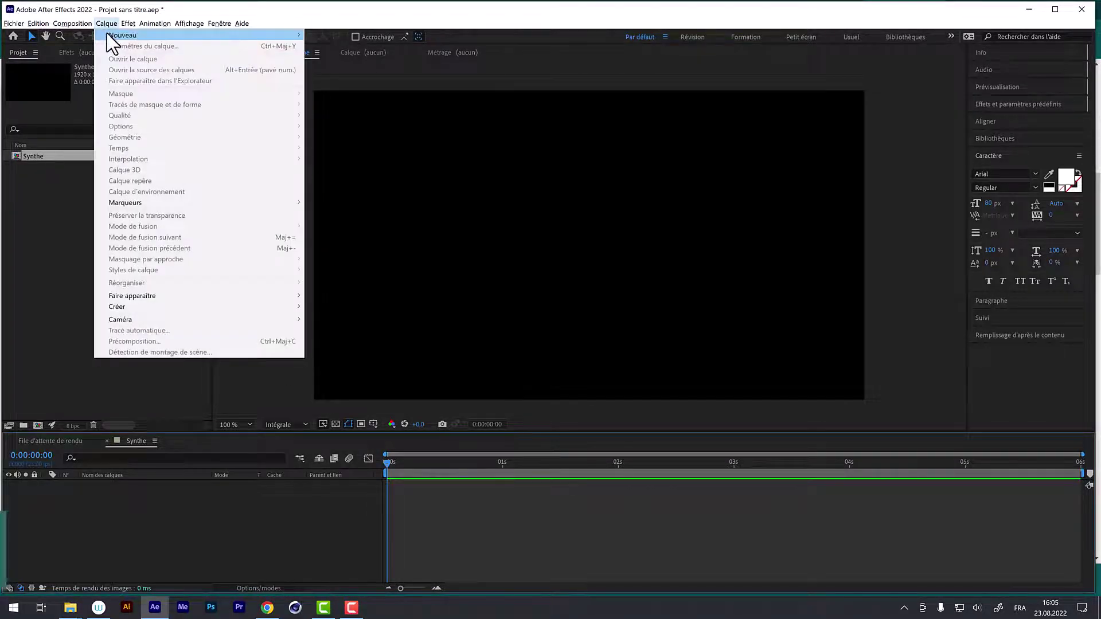
mouse_move(114, 35)
click(383, 38)
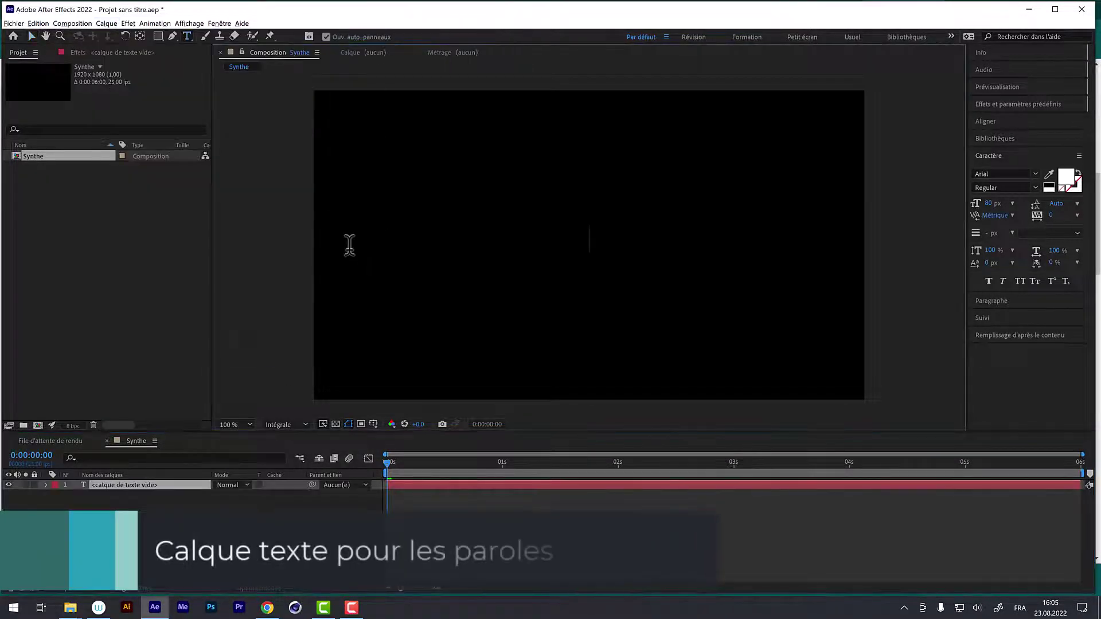
Copy the lyric 'But Angie, Angie, ain't it good to be alive?' from Chrome into the text layer
click(278, 607)
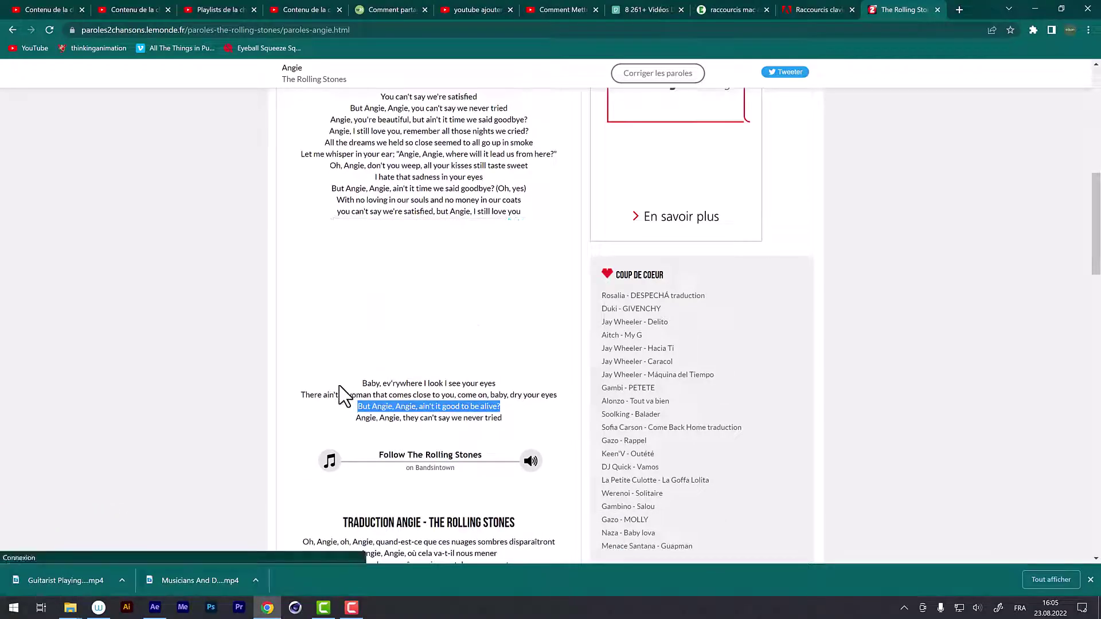
key(alt+Tab)
text(But Angie, Angie, ain't it good to be alive?)
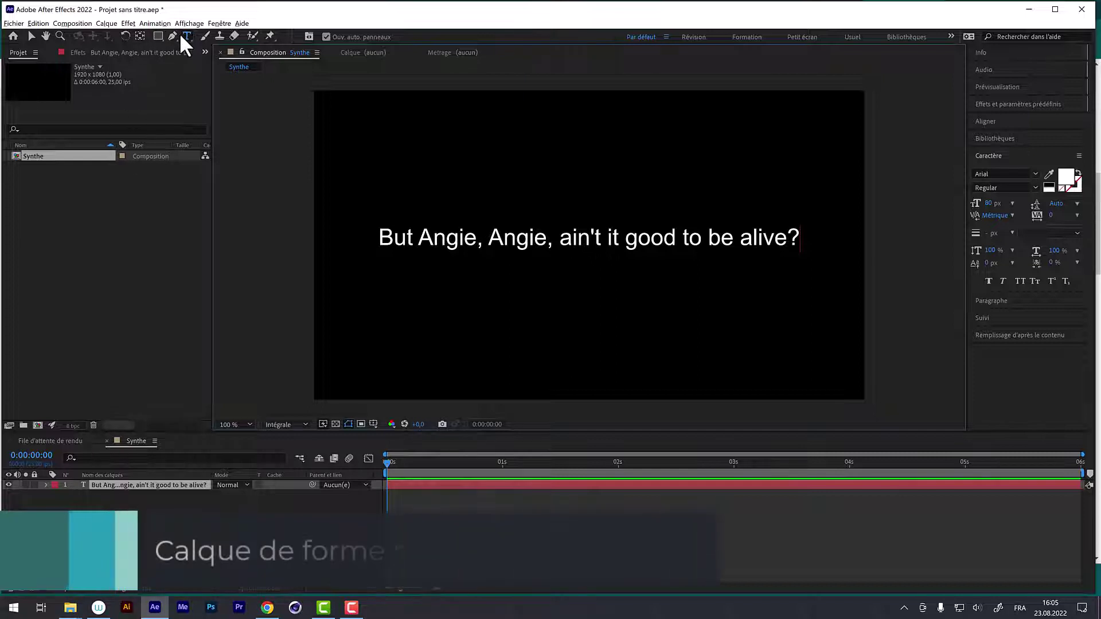
Add a new shape layer and rename it 'ligne'
click(107, 23)
mouse_move(226, 35)
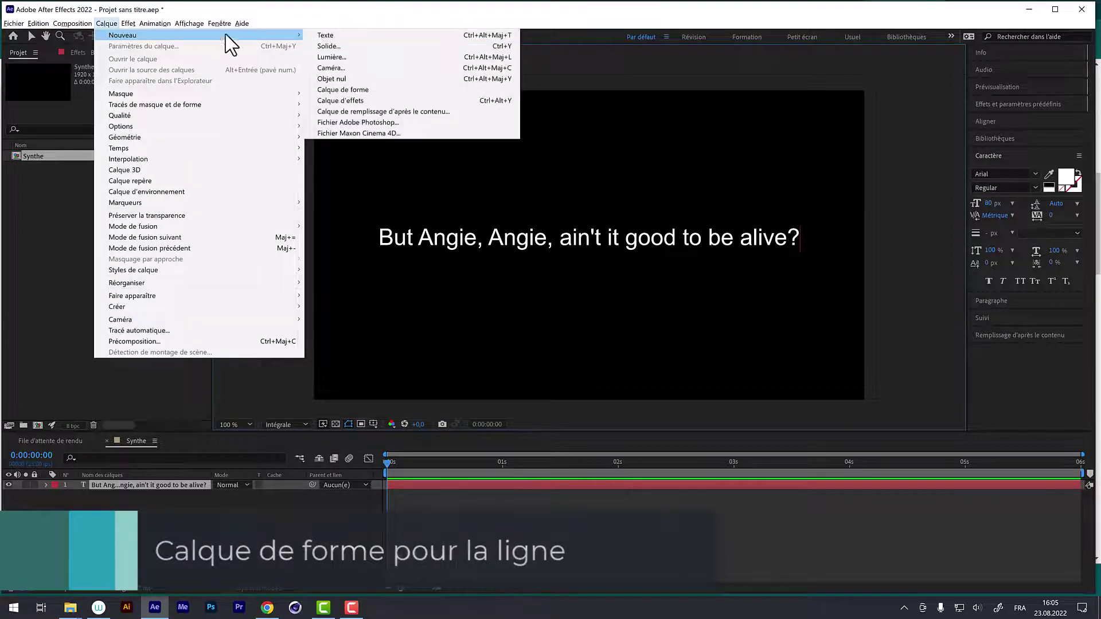
click(346, 90)
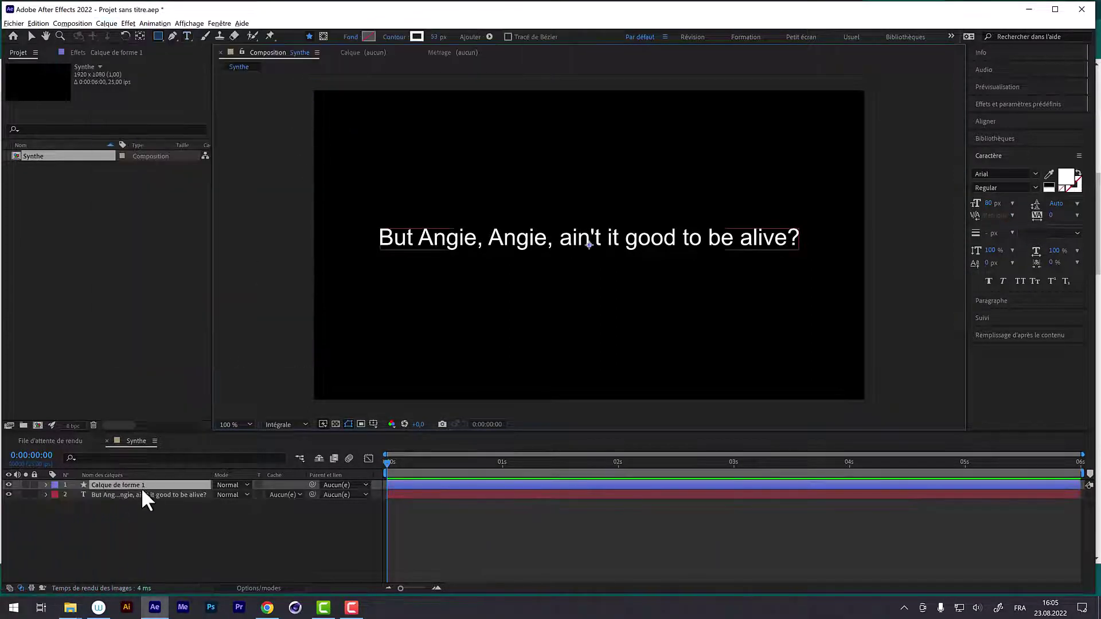
key(Return)
text(li)
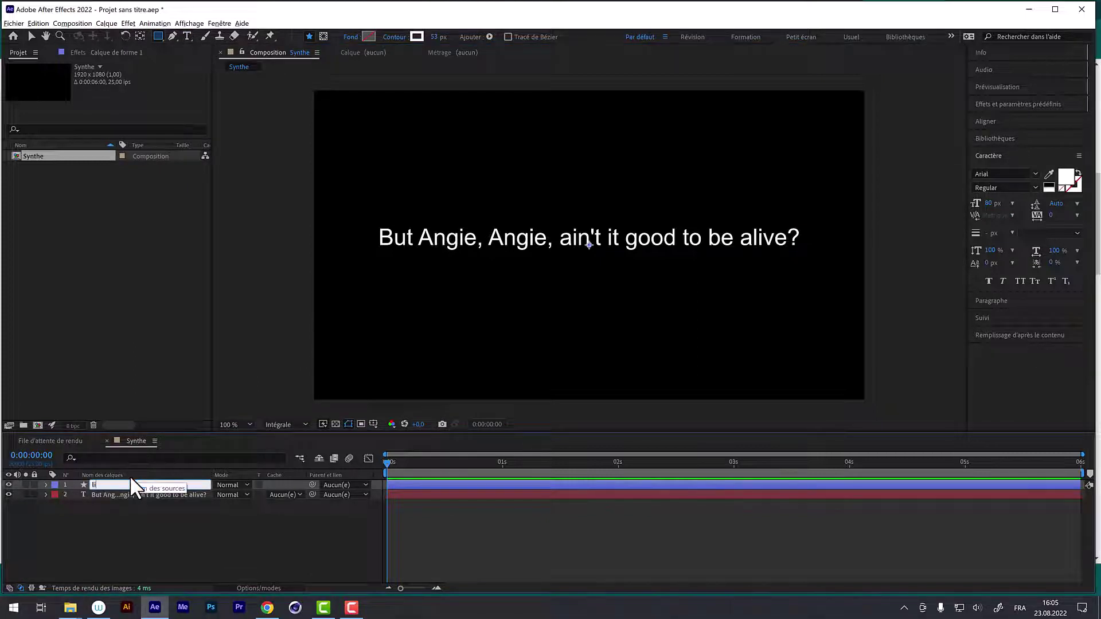
text(gne)
key(Return)
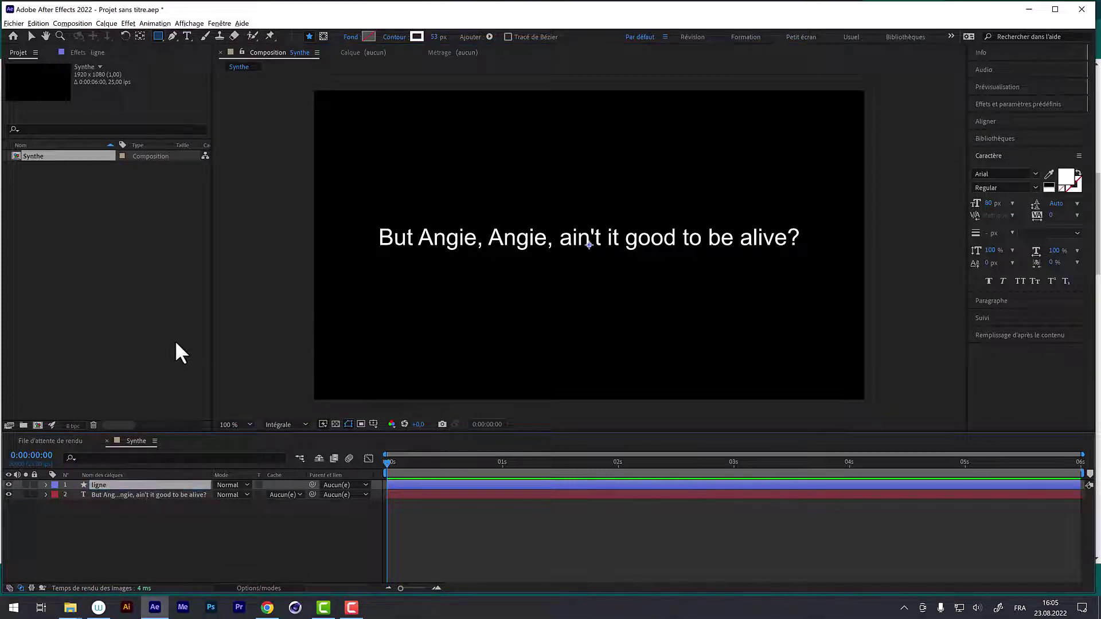
Draw a straight two-point line with the Pen tool just beneath the lyric, spanning its full width
click(172, 35)
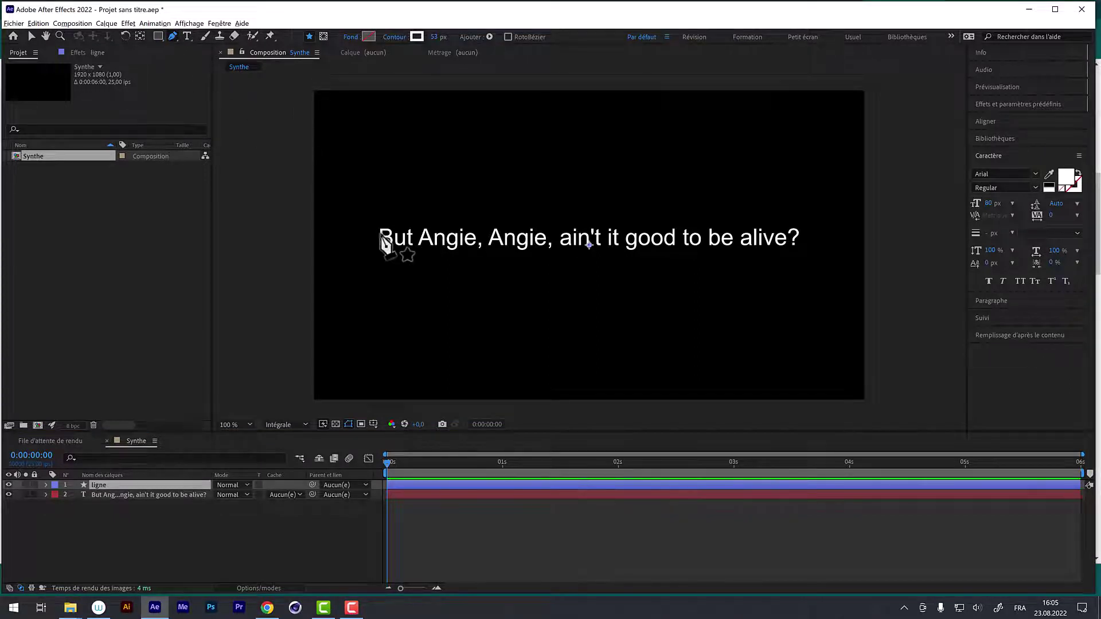
click(373, 257)
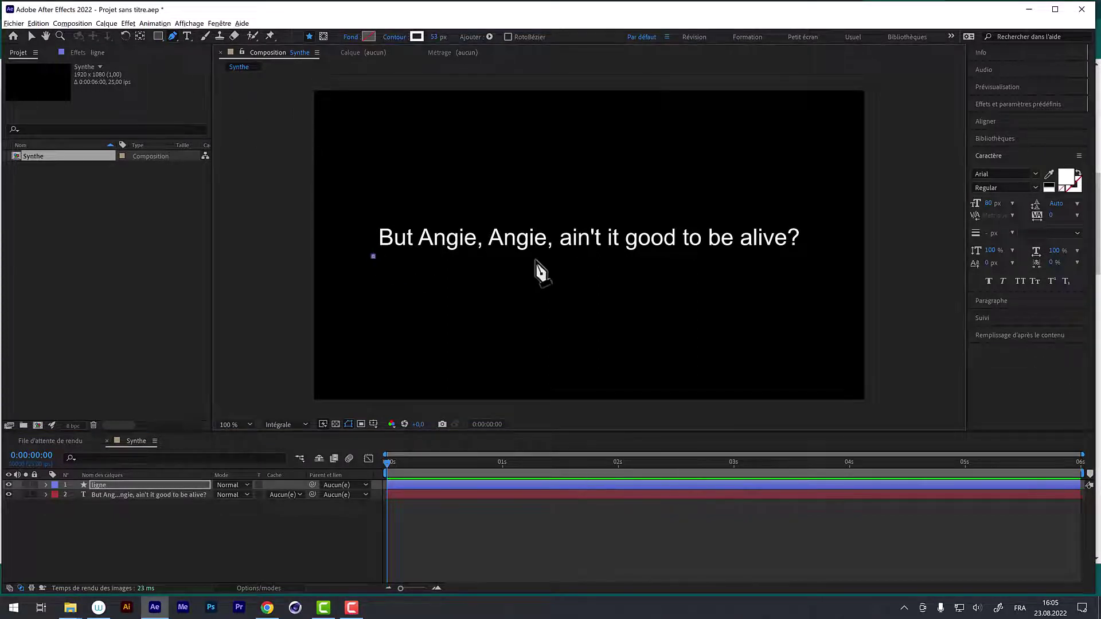
click(801, 256)
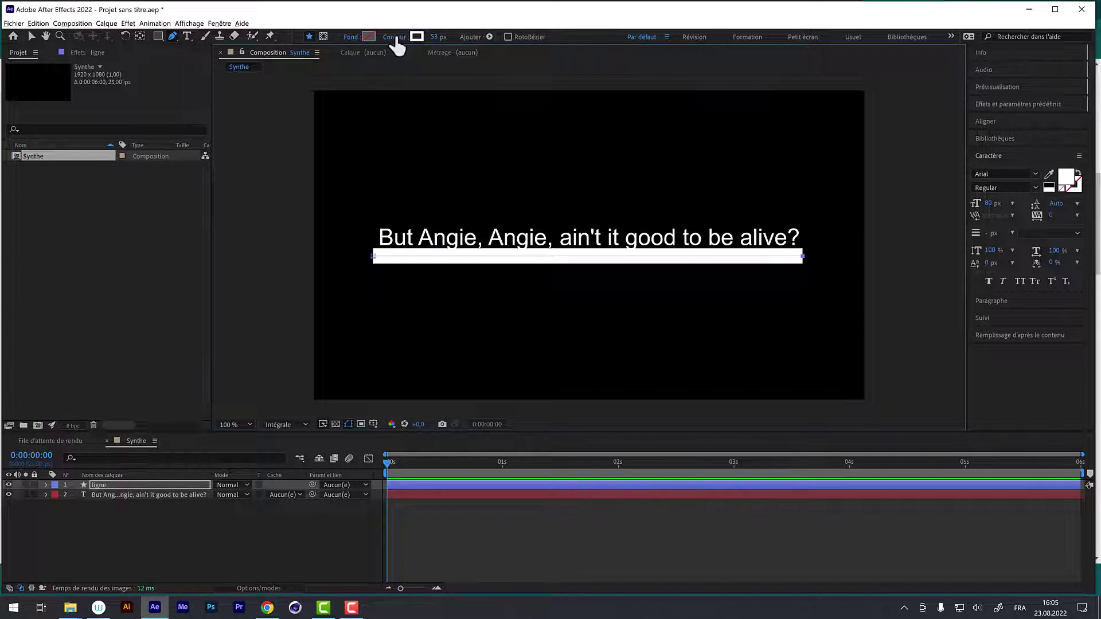
Thin the underline's Contour stroke width down to 6 px
drag(433, 36, 406, 37)
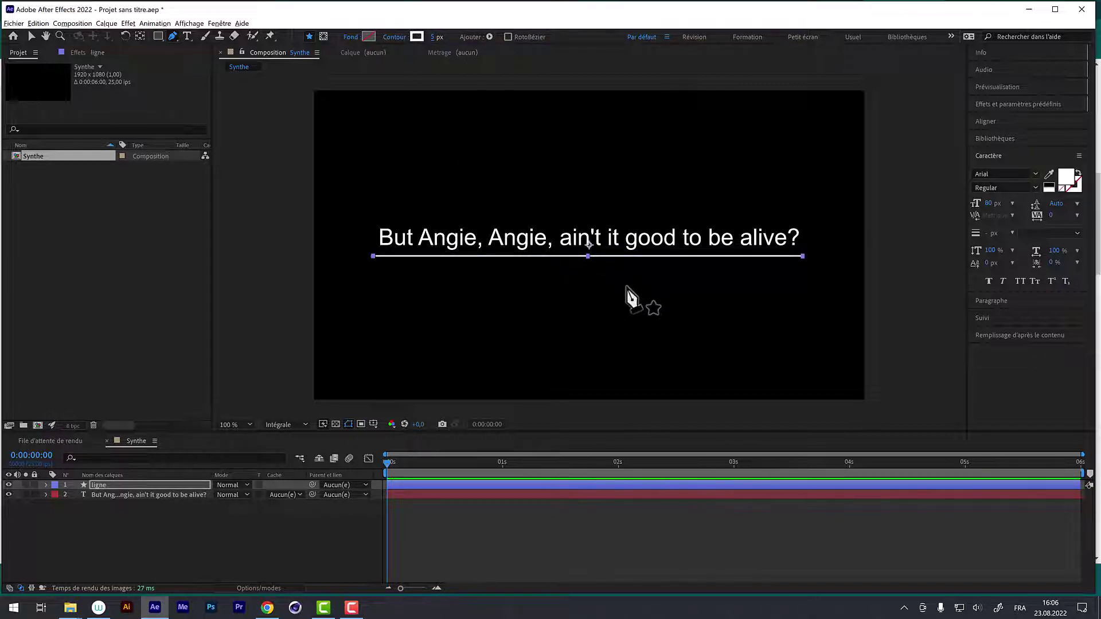
click(433, 37)
text(6)
key(Return)
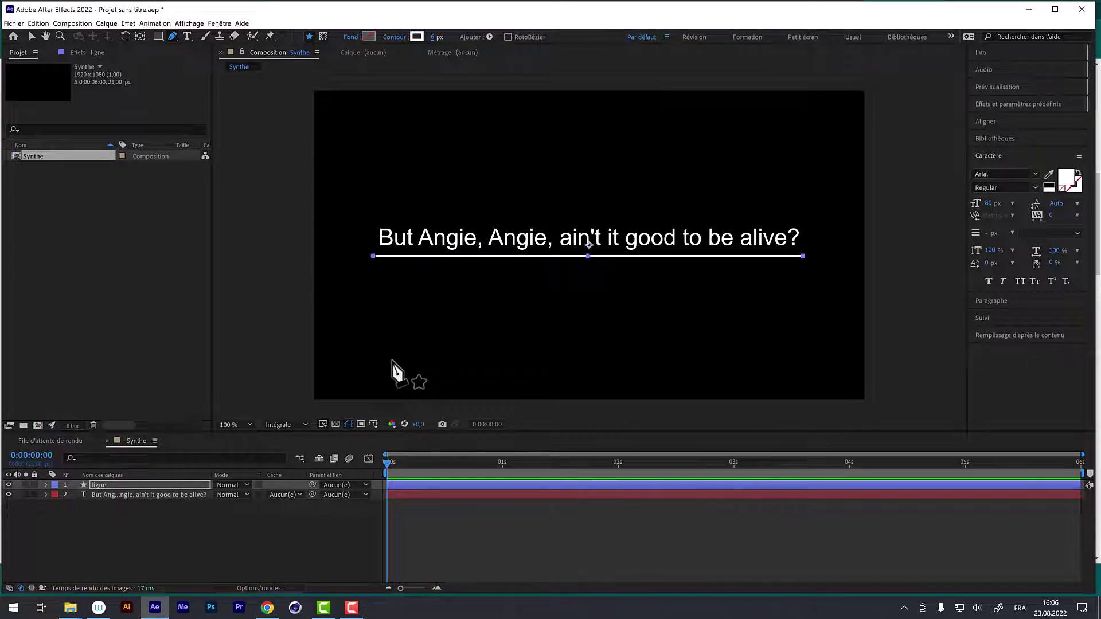
Test shortening ligne with its Échelle property, then undo back to 100% full width
click(96, 482)
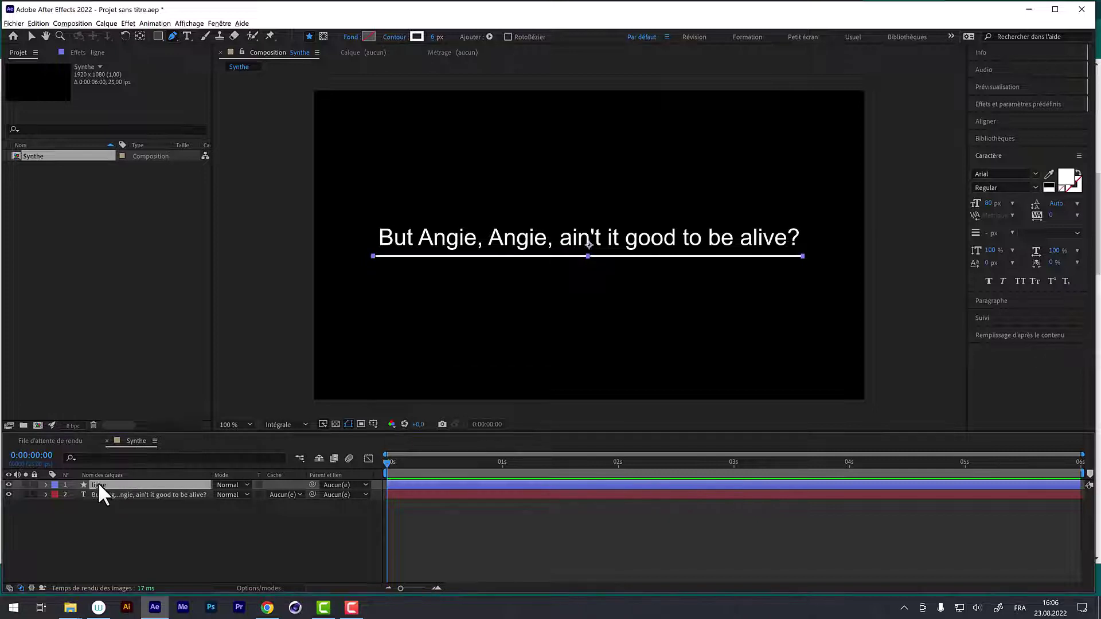
key(s)
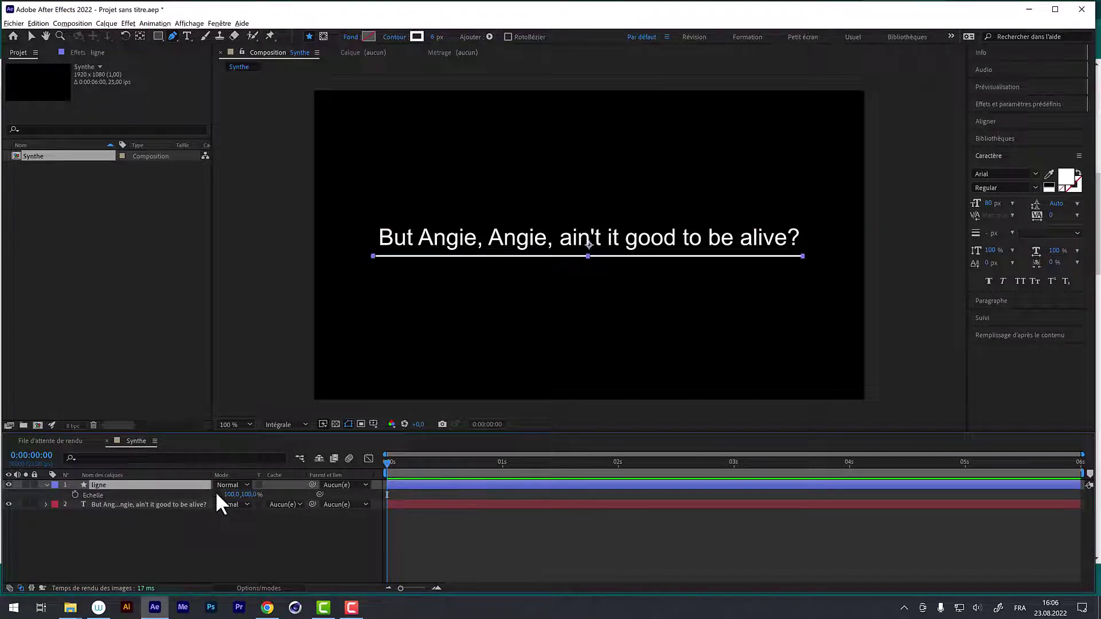
drag(232, 494, 186, 495)
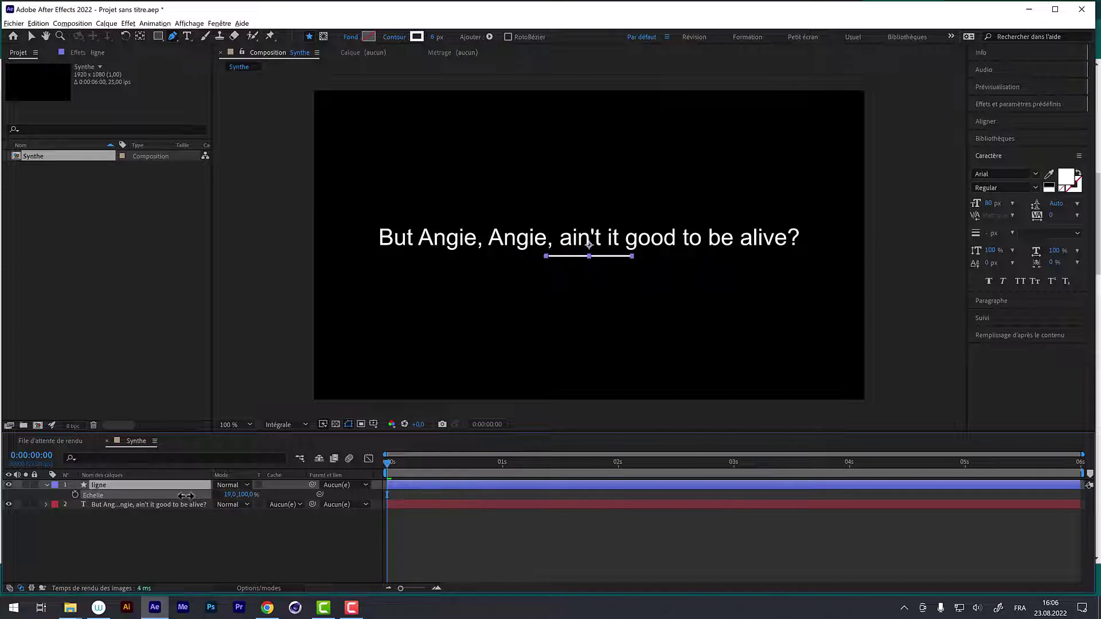
drag(187, 495, 192, 495)
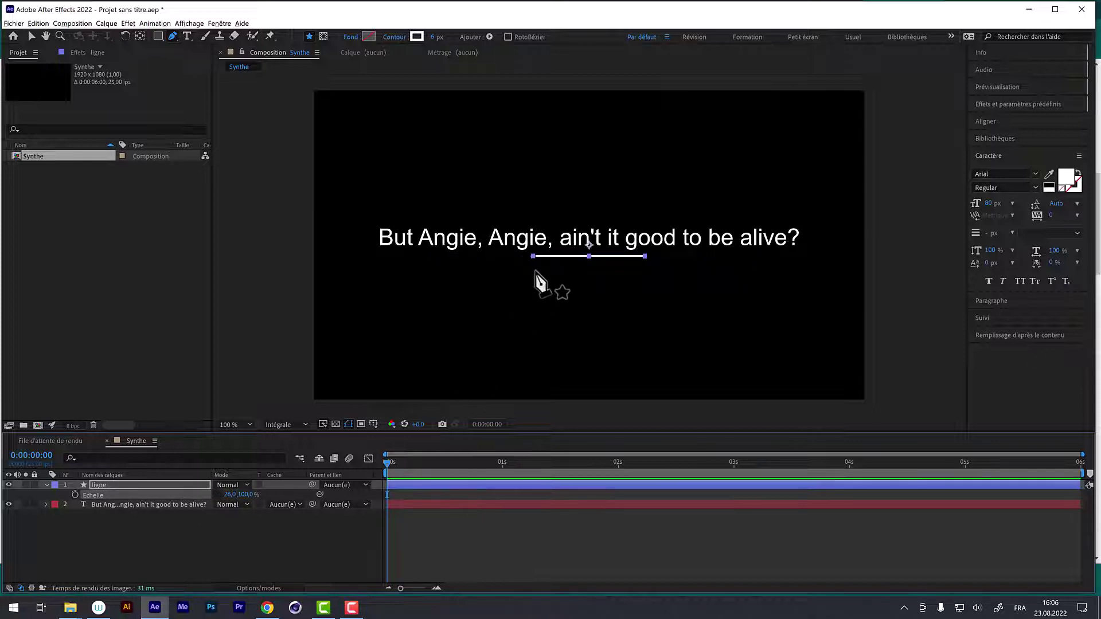
key(ctrl+z)
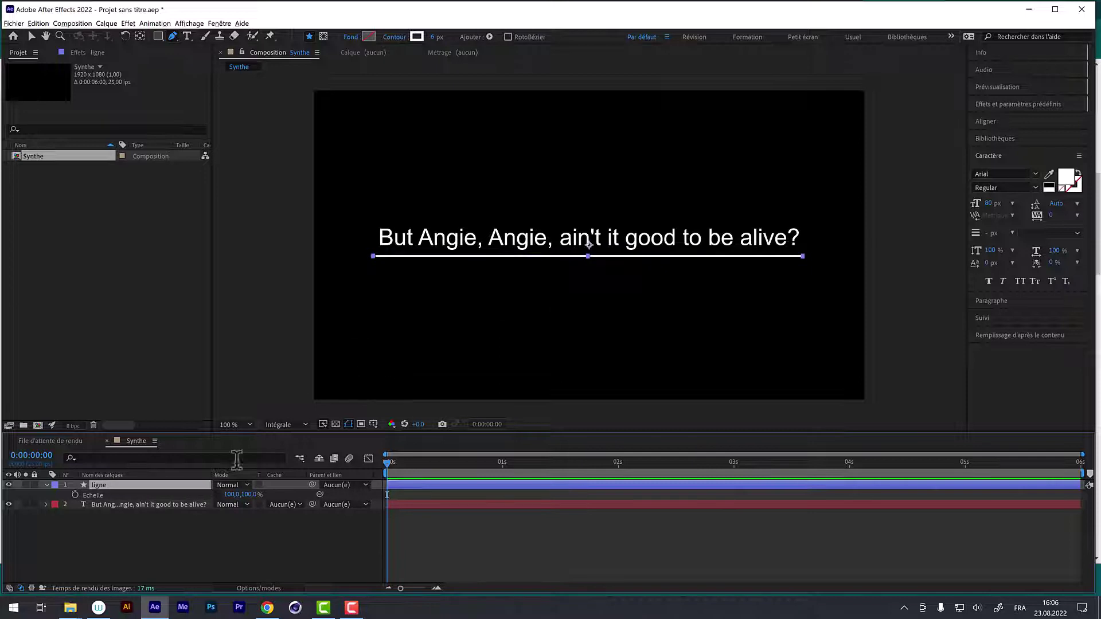
Twirl open ligne, select its Contenu and bring up the Ajouter shape operations list
click(47, 485)
click(47, 485)
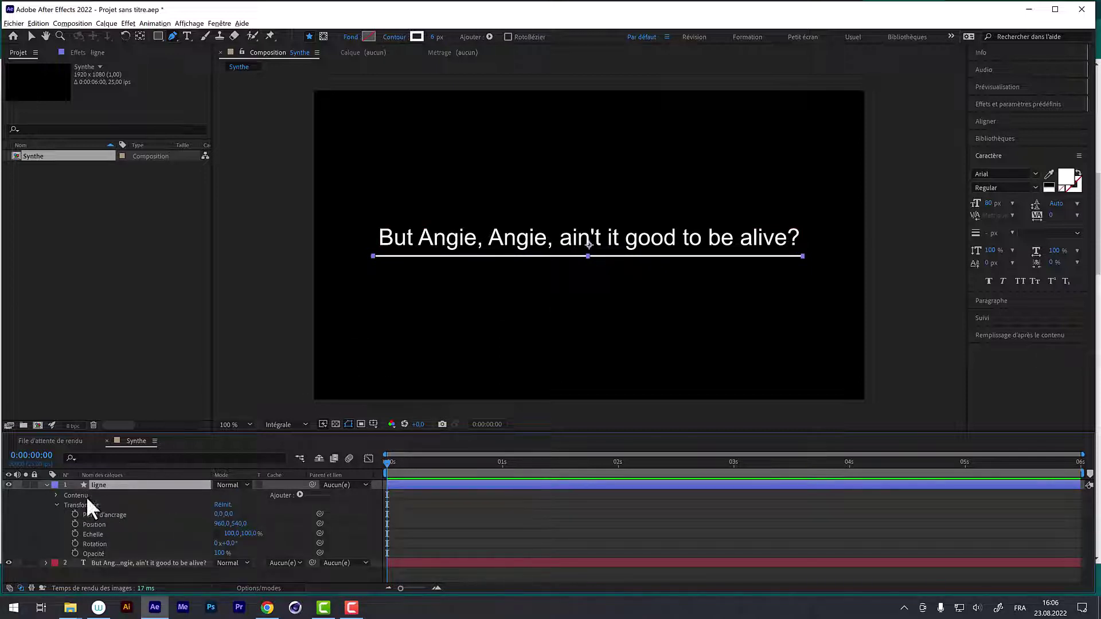
click(57, 505)
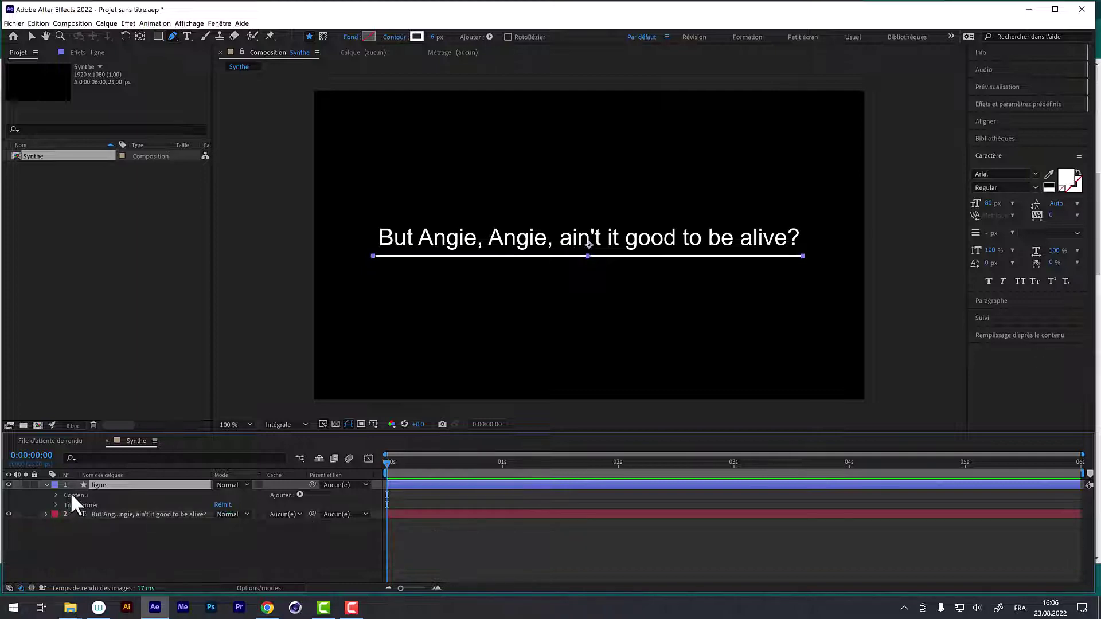
click(72, 493)
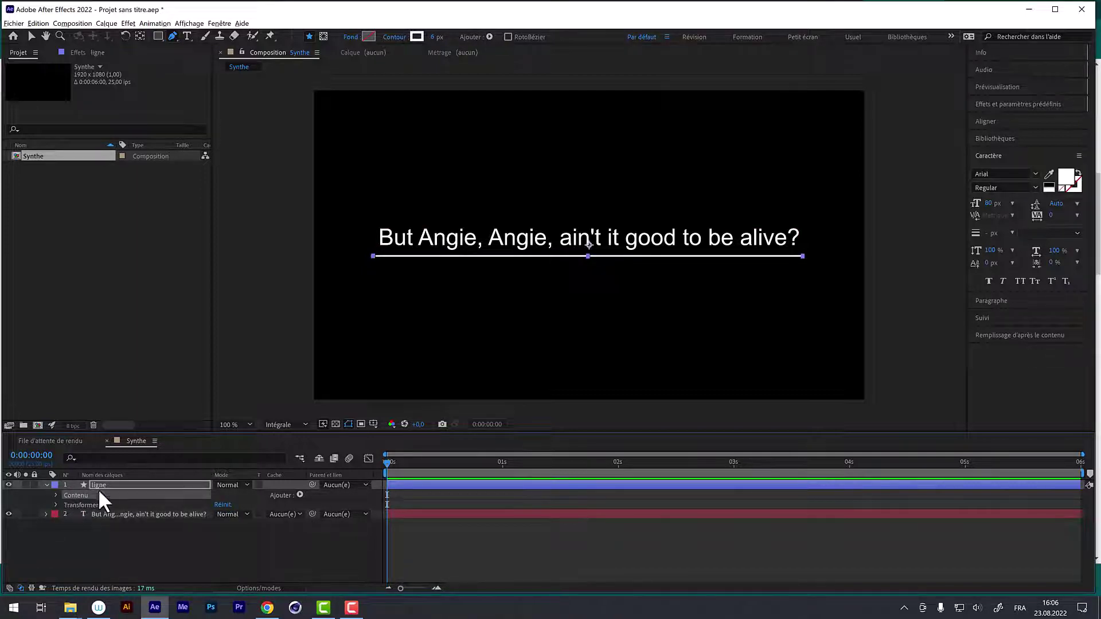
click(298, 493)
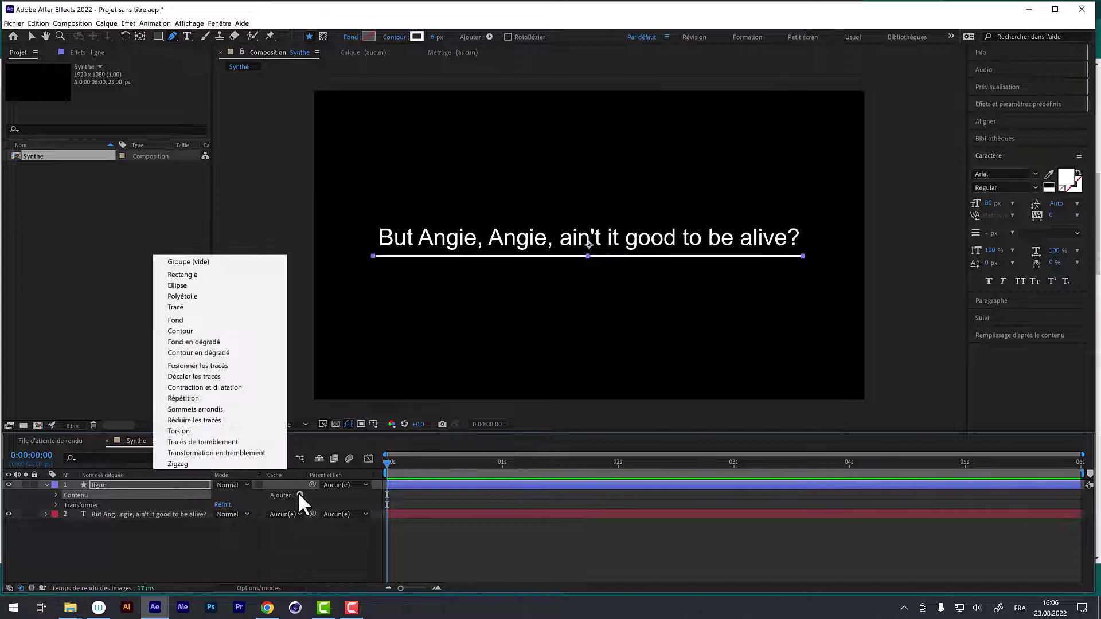
Add Réduire les tracés to ligne and keyframe Fin at 0% at the start
click(245, 421)
click(65, 513)
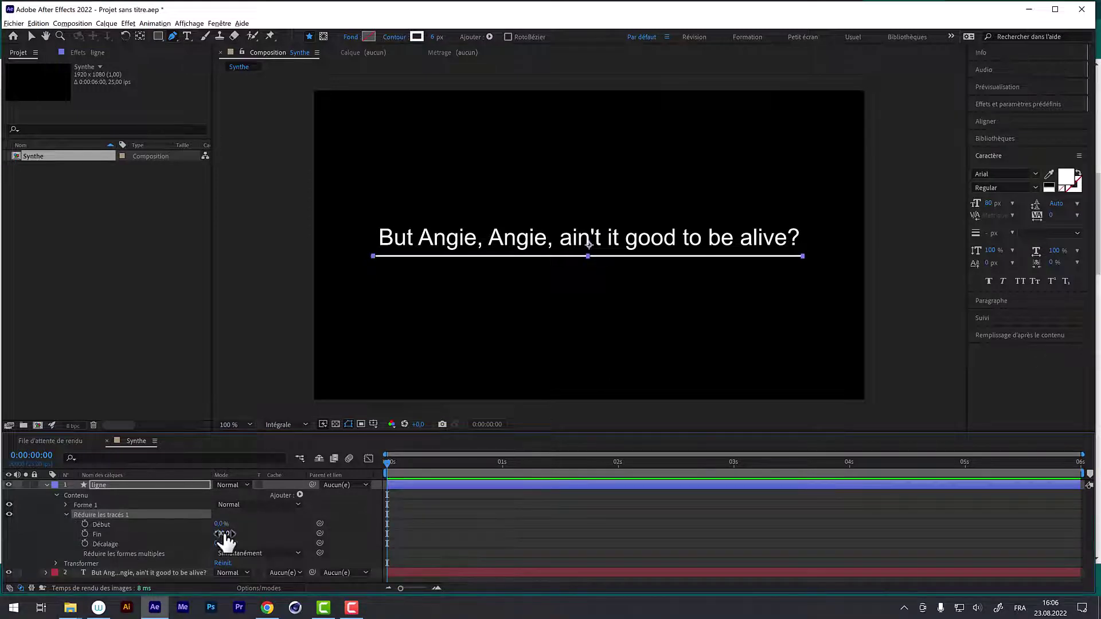
mouse_move(223, 533)
mouse_down()
mouse_move(152, 537)
mouse_move(239, 533)
mouse_move(172, 539)
mouse_up()
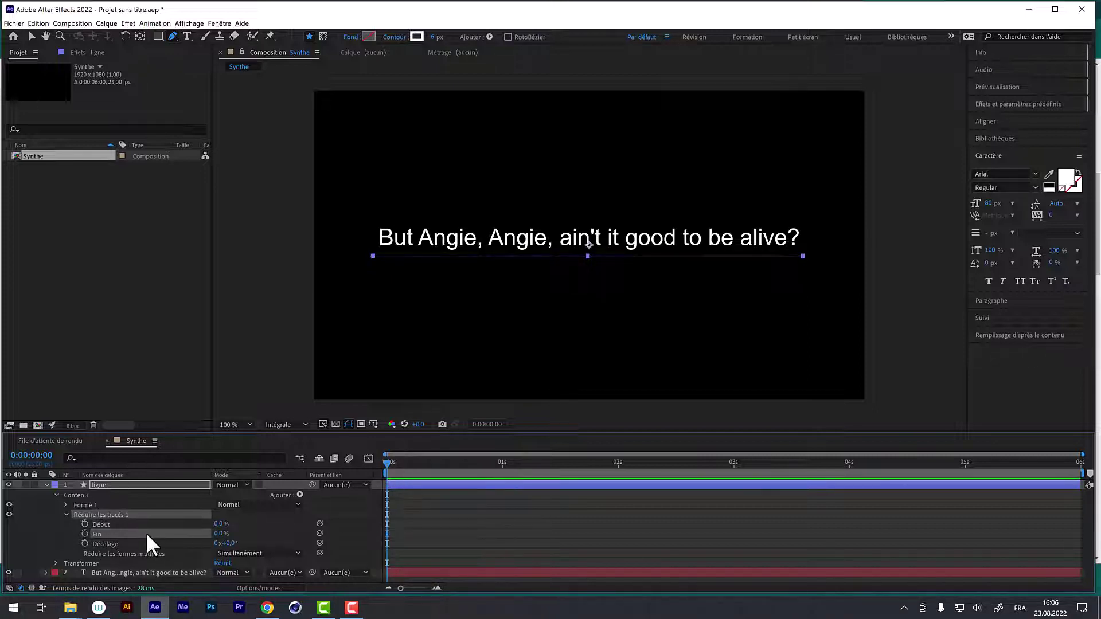
click(85, 534)
Set Fin to 100% at 0:00:00:13 and preview the underline drawing itself in
drag(420, 465, 447, 463)
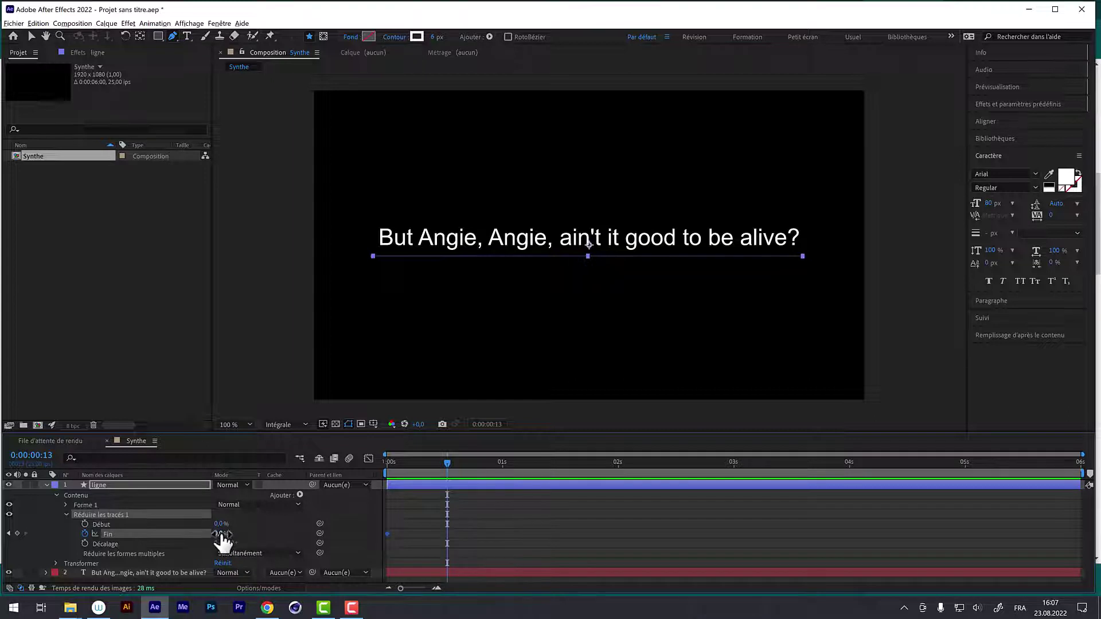
drag(225, 533, 357, 526)
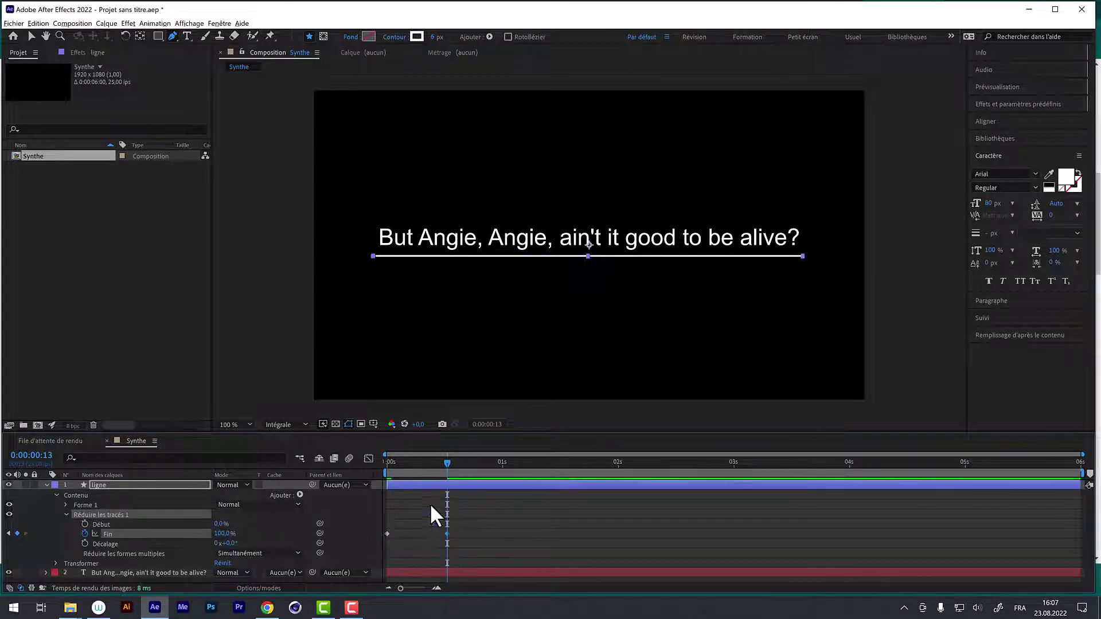
drag(448, 462, 375, 471)
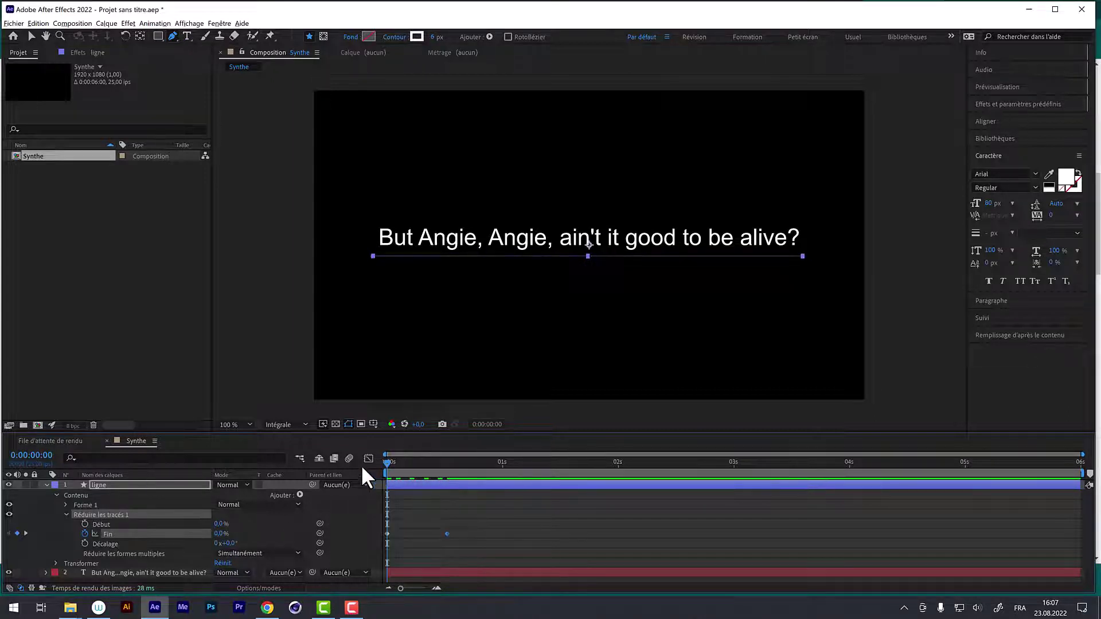
key(space)
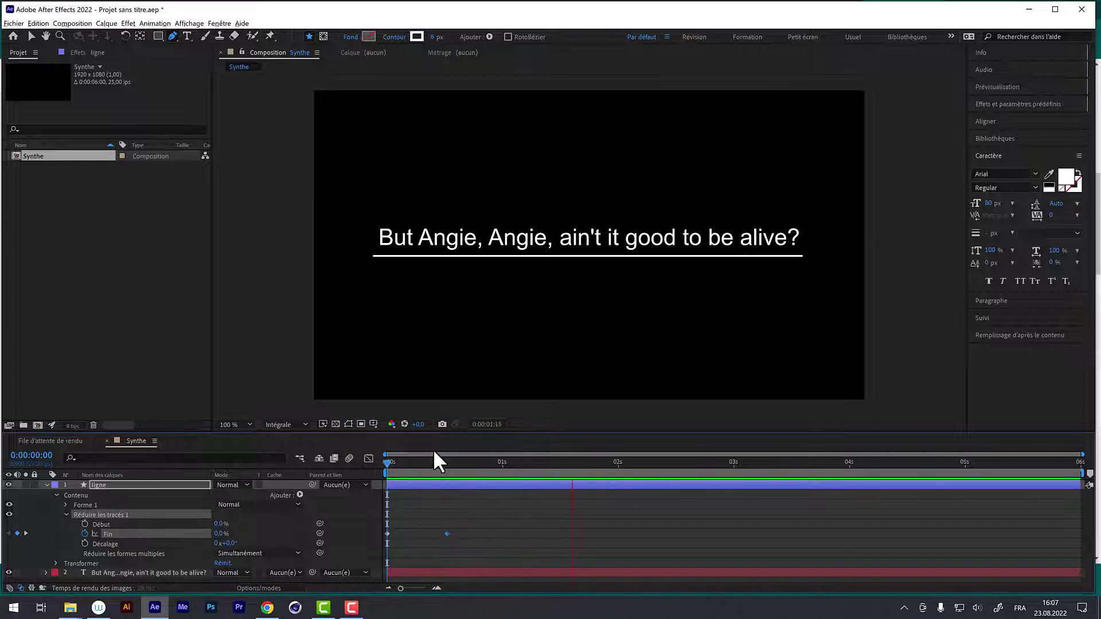
key(space)
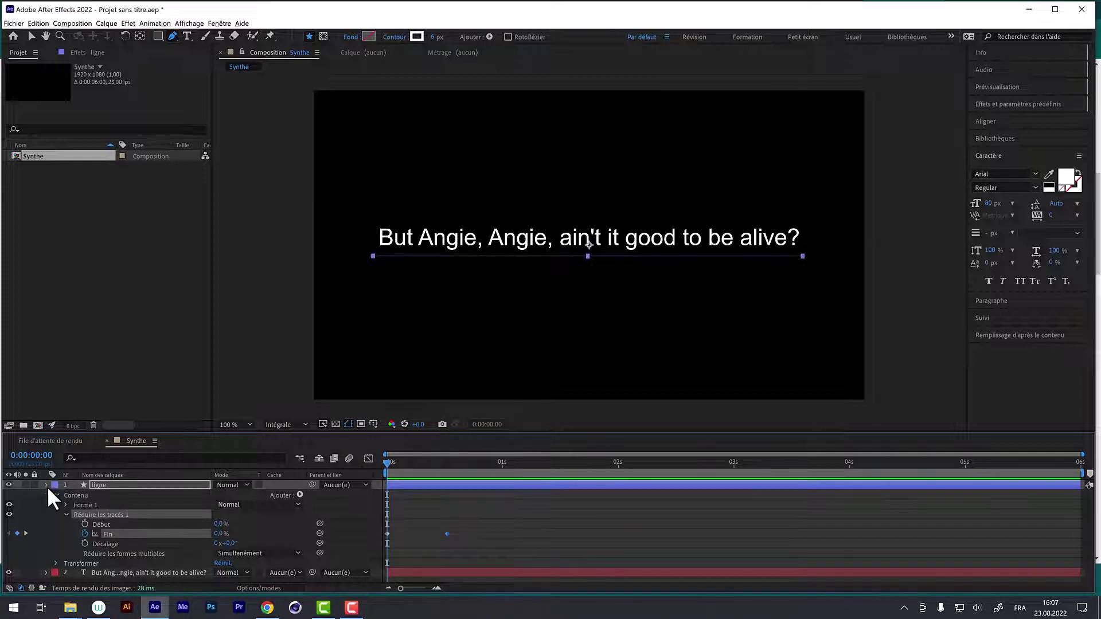
Collapse ligne and scrub around frames 13–14 to check where the underline finishes drawing
click(47, 485)
click(106, 494)
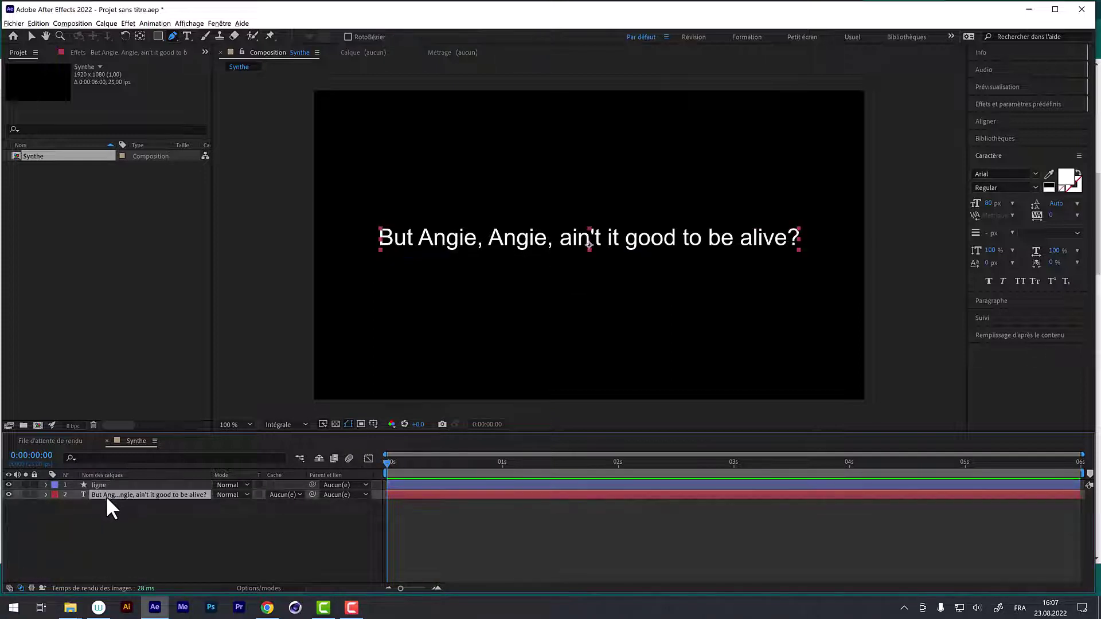
drag(407, 460, 451, 461)
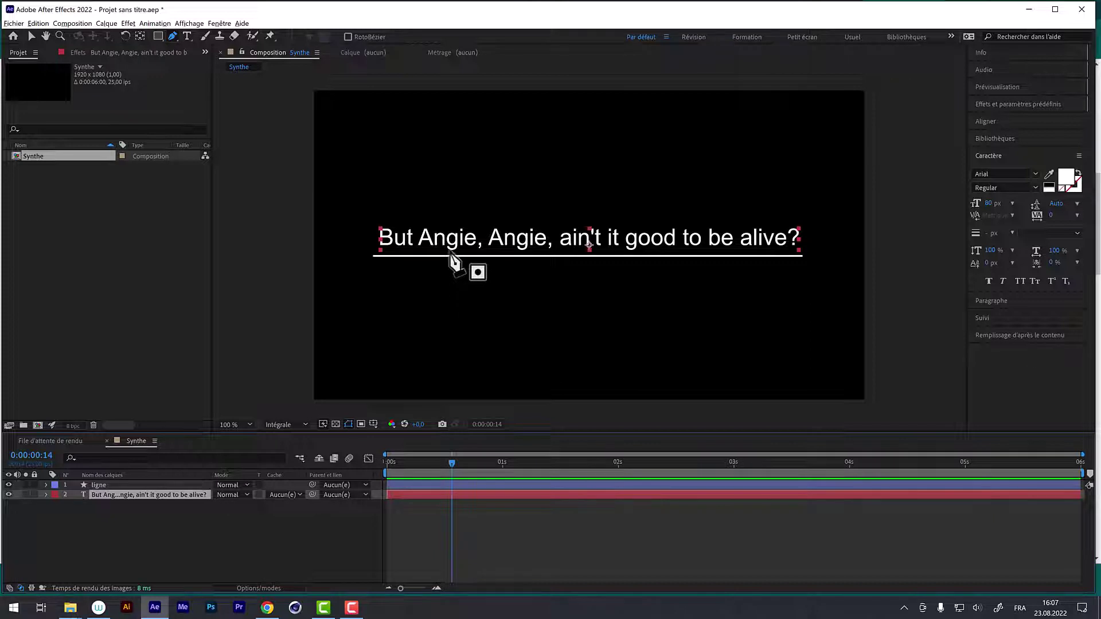
drag(467, 461, 452, 464)
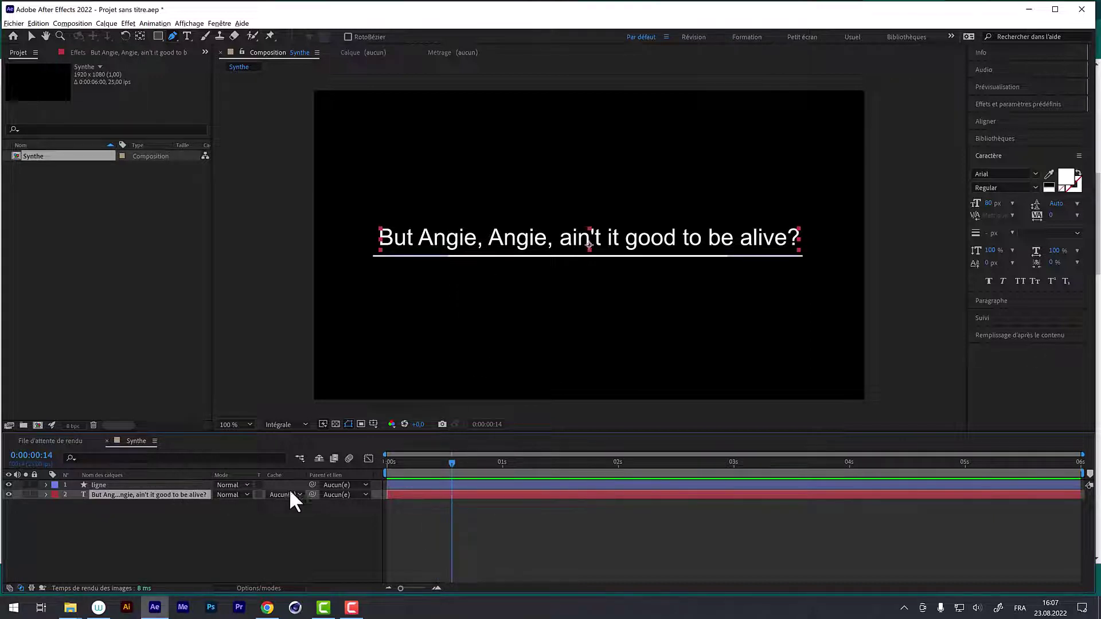
Show only ligne's keyframed Fin property with U and park the playhead at frame 13
click(105, 484)
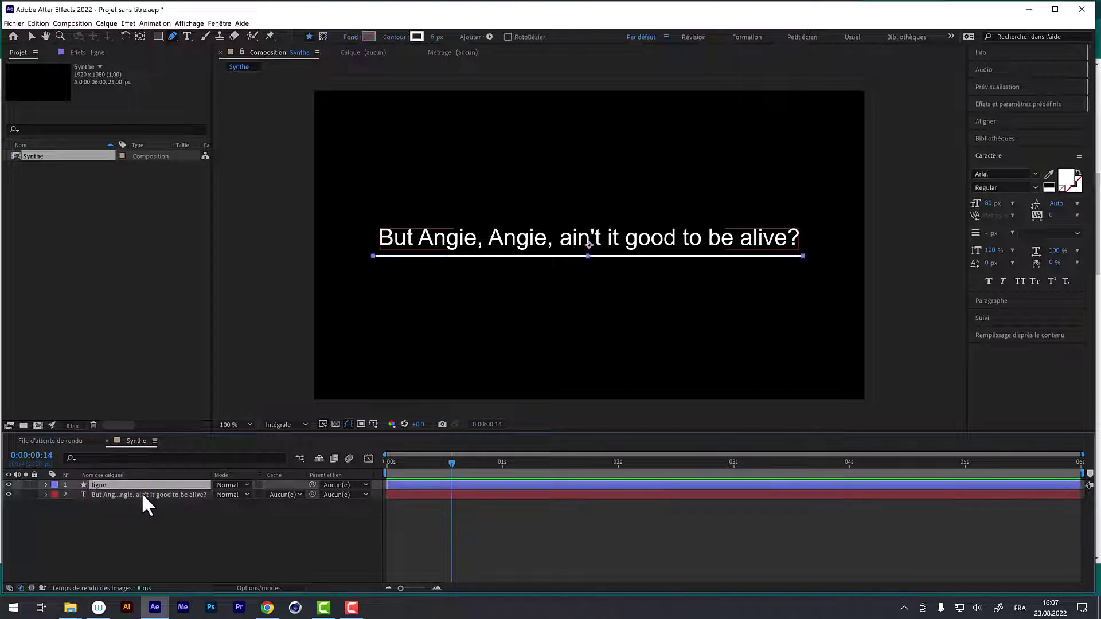
key(u)
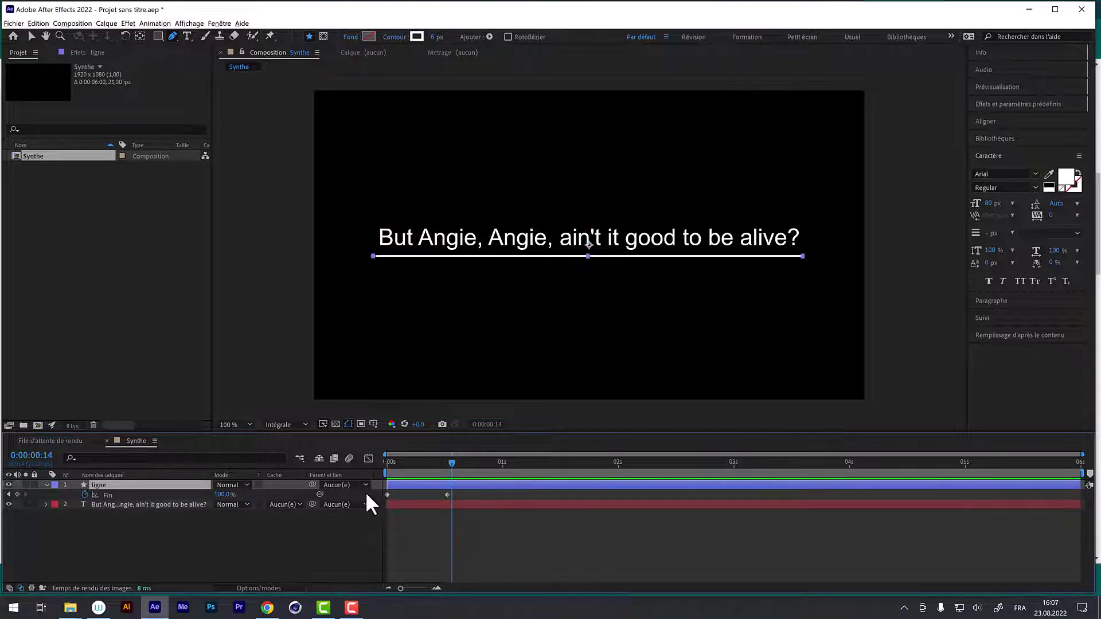
click(46, 485)
click(46, 485)
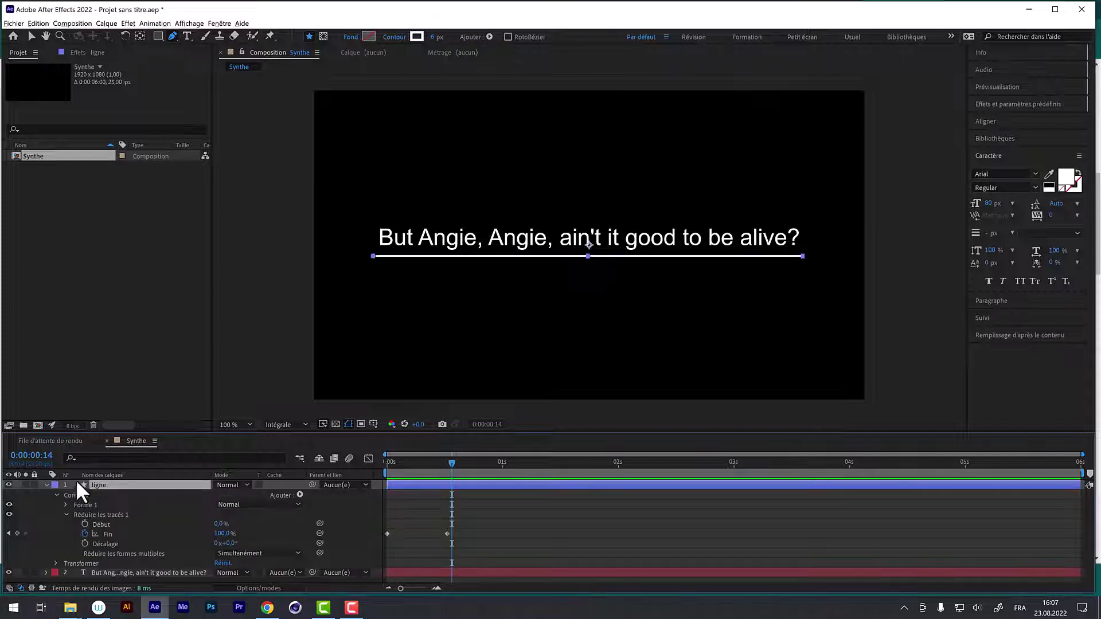
click(46, 485)
key(u)
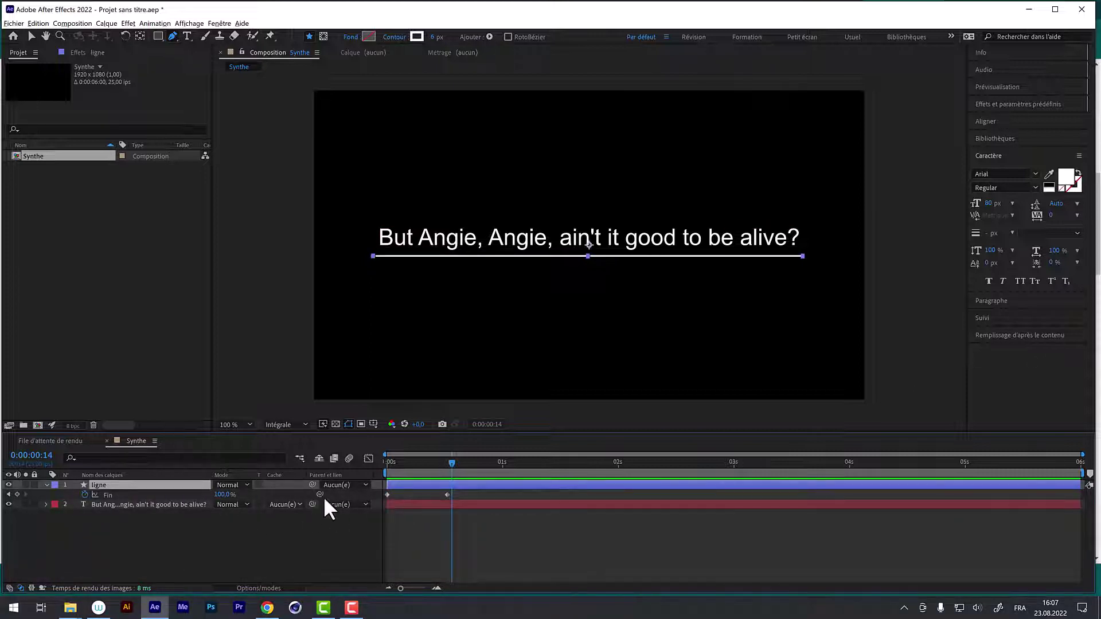
drag(458, 463, 447, 463)
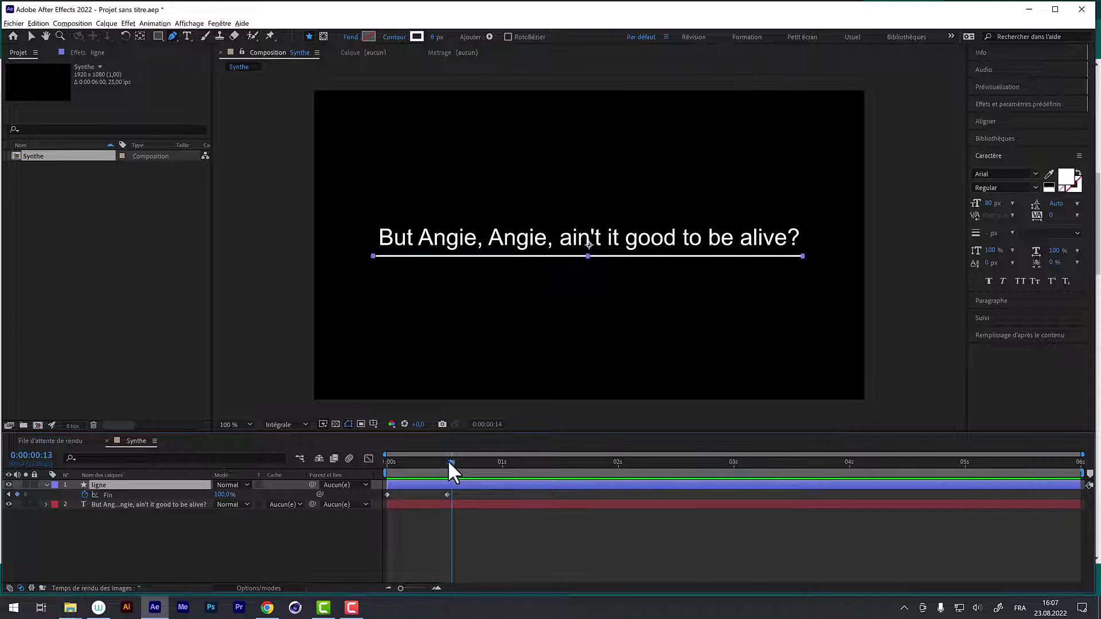
click(133, 504)
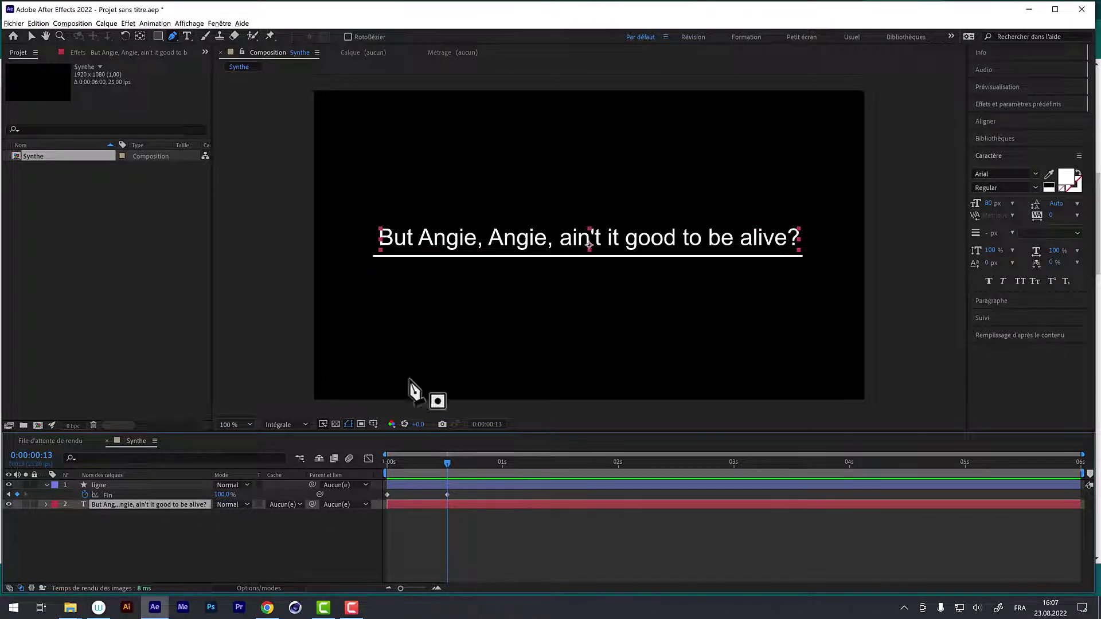
Keyframe the lyric's Position at one second, then lower it to Y 633 at frame 13
key(p)
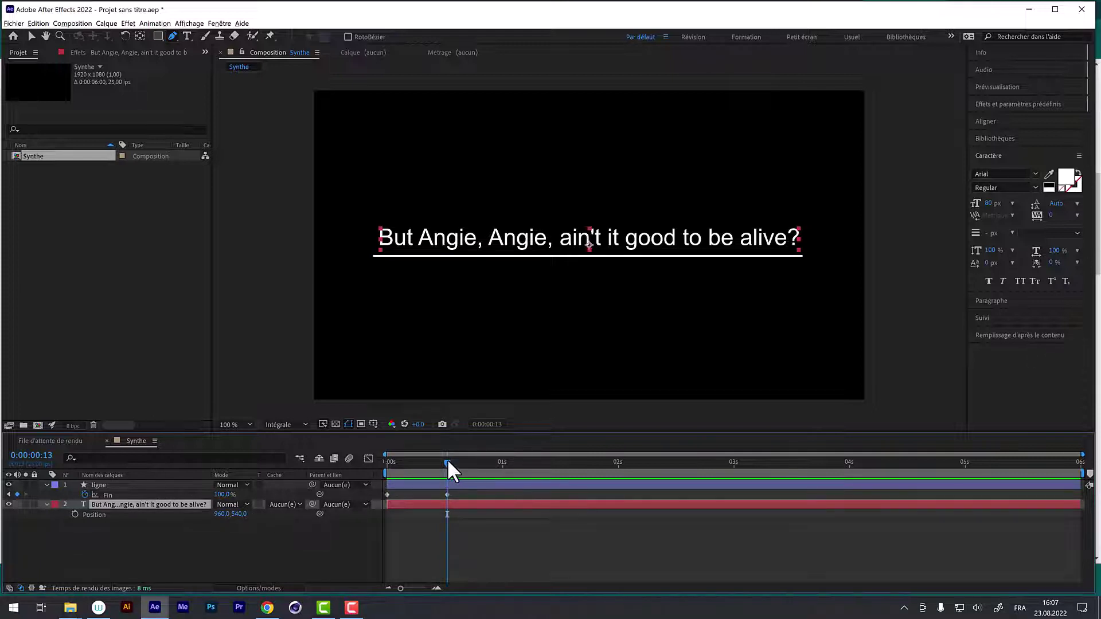
drag(448, 463, 505, 466)
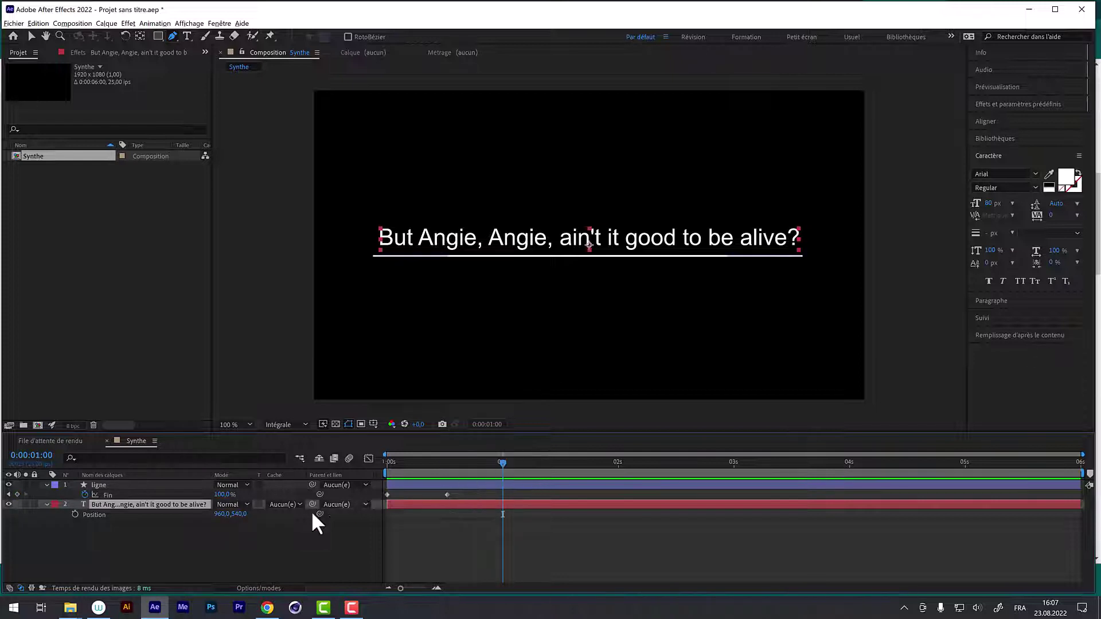
click(76, 513)
drag(503, 462, 441, 481)
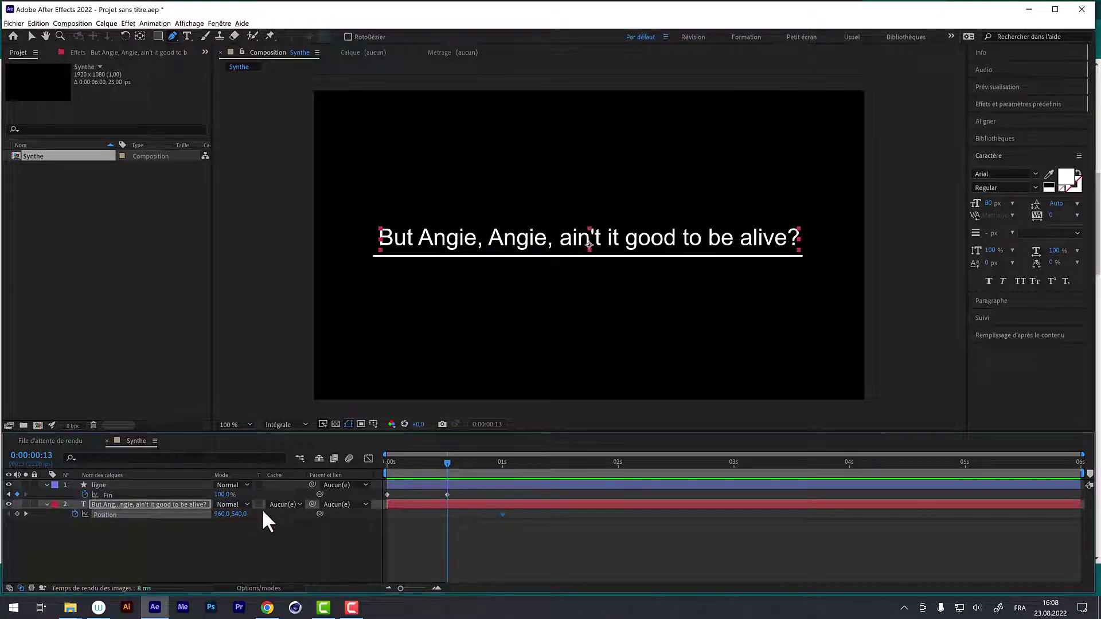
drag(238, 513, 296, 514)
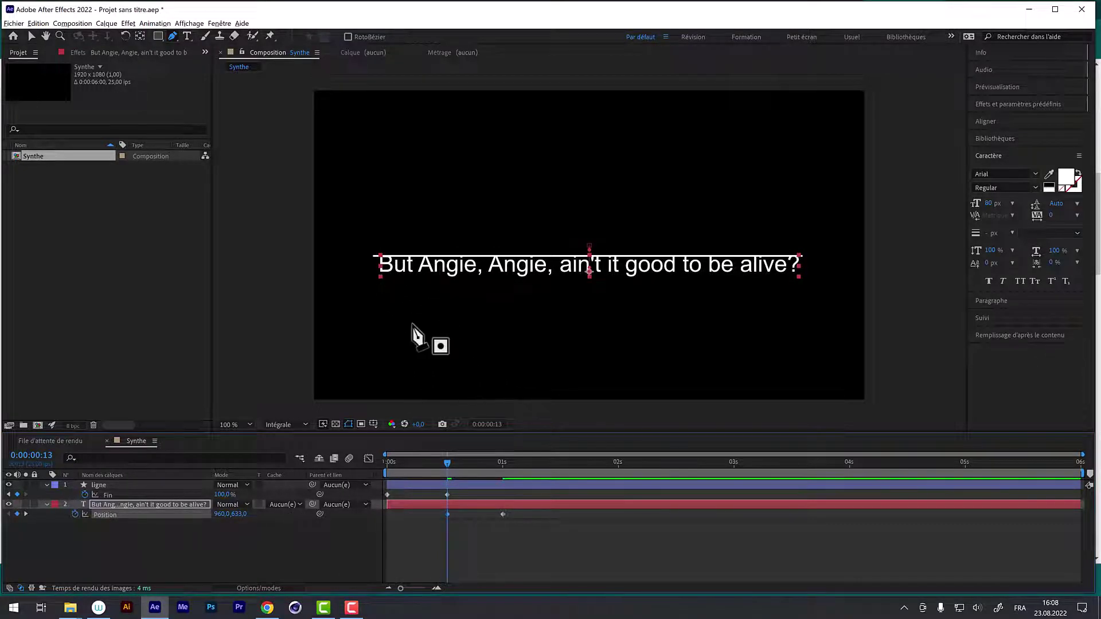
Scrub between frame 13 and one second to check the lyric rising past the underline
mouse_move(446, 463)
mouse_down()
mouse_move(483, 465)
mouse_move(446, 464)
mouse_up()
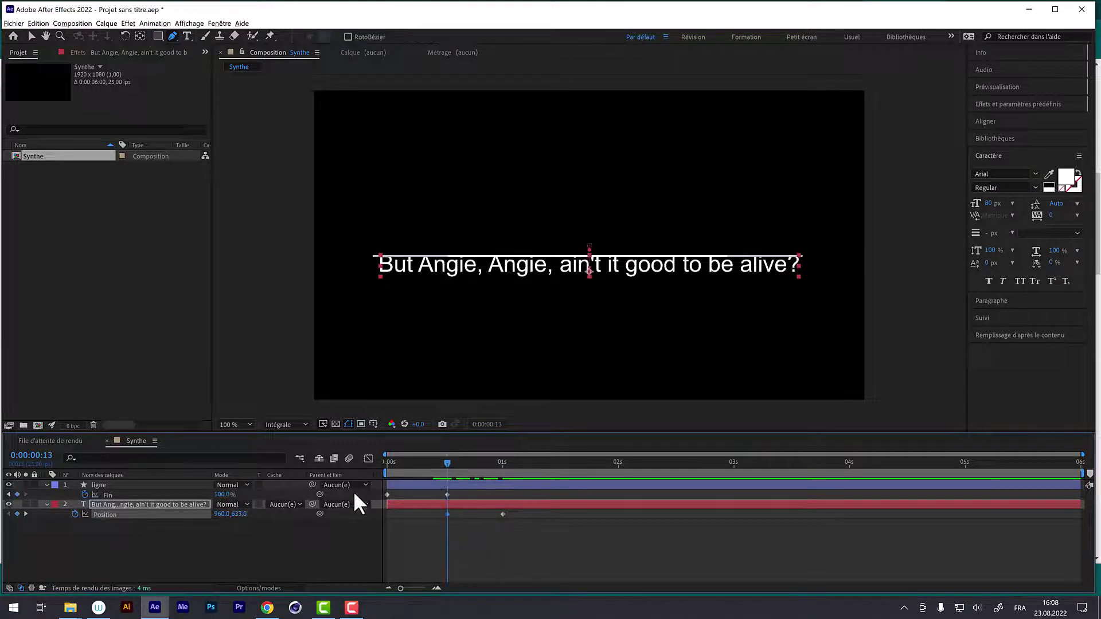
click(167, 503)
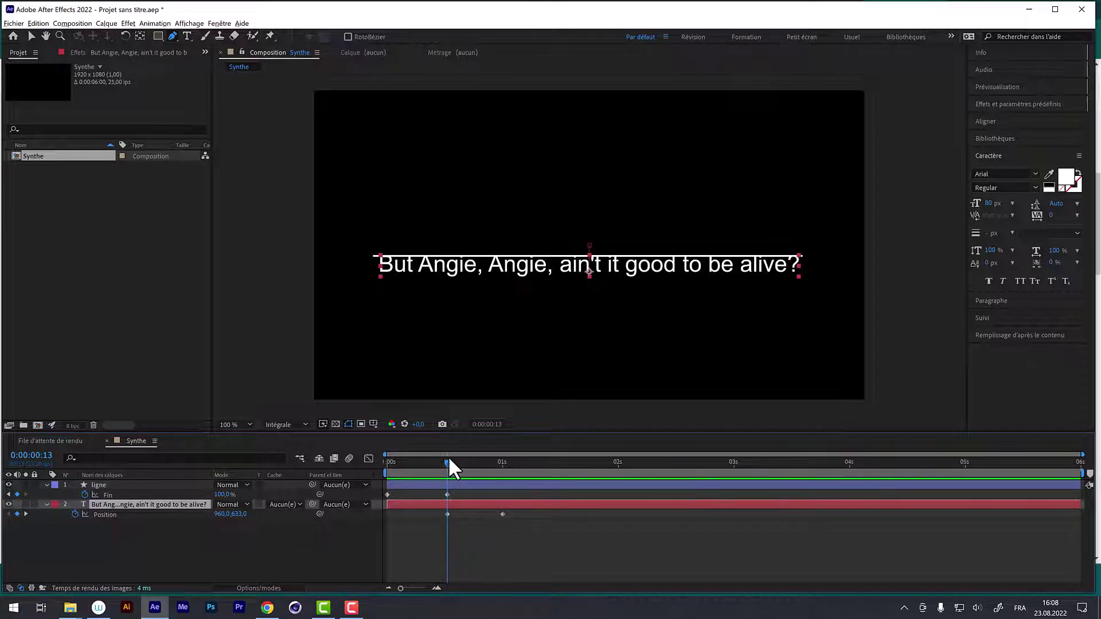
mouse_move(448, 462)
mouse_down()
mouse_move(470, 466)
mouse_move(440, 480)
mouse_up()
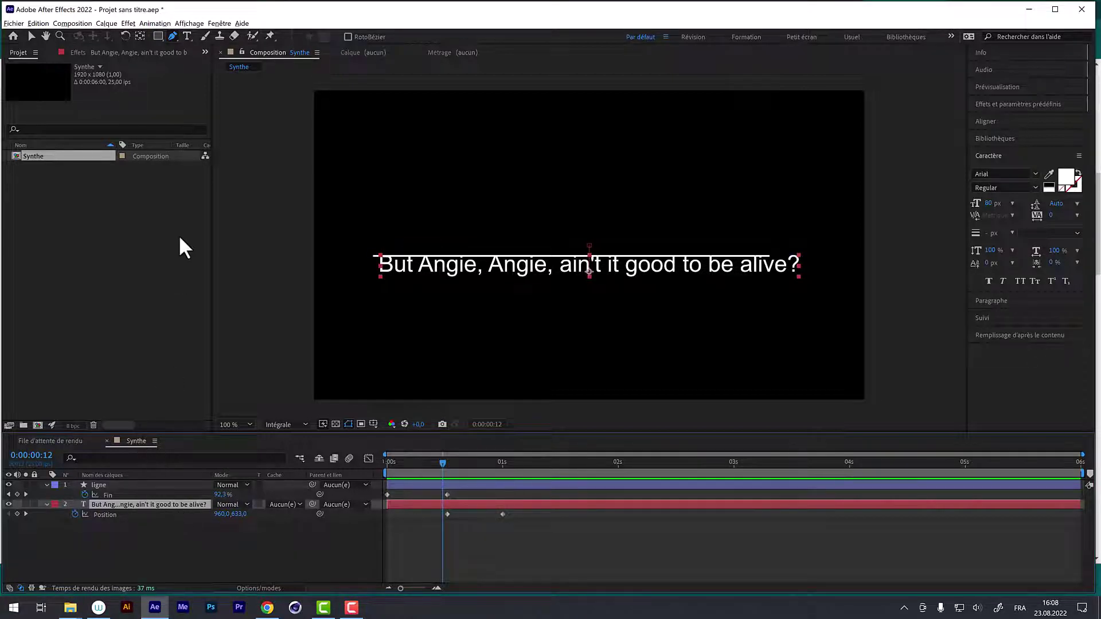
click(109, 23)
mouse_move(120, 34)
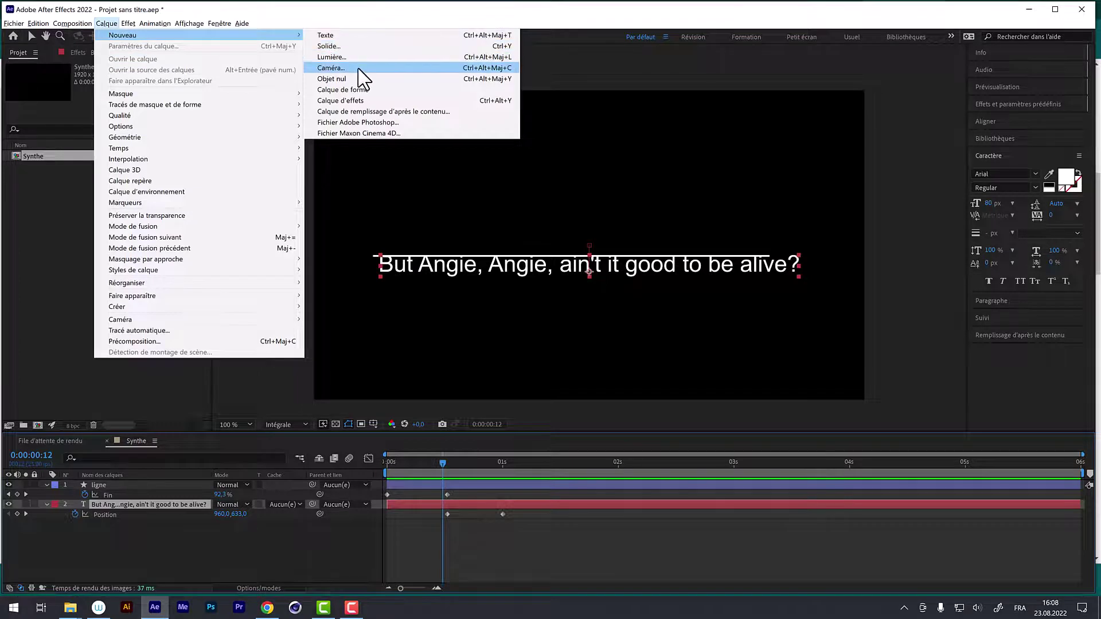
Add a red solid named 'masque' and lower its Position Y until its top meets the underline
click(359, 47)
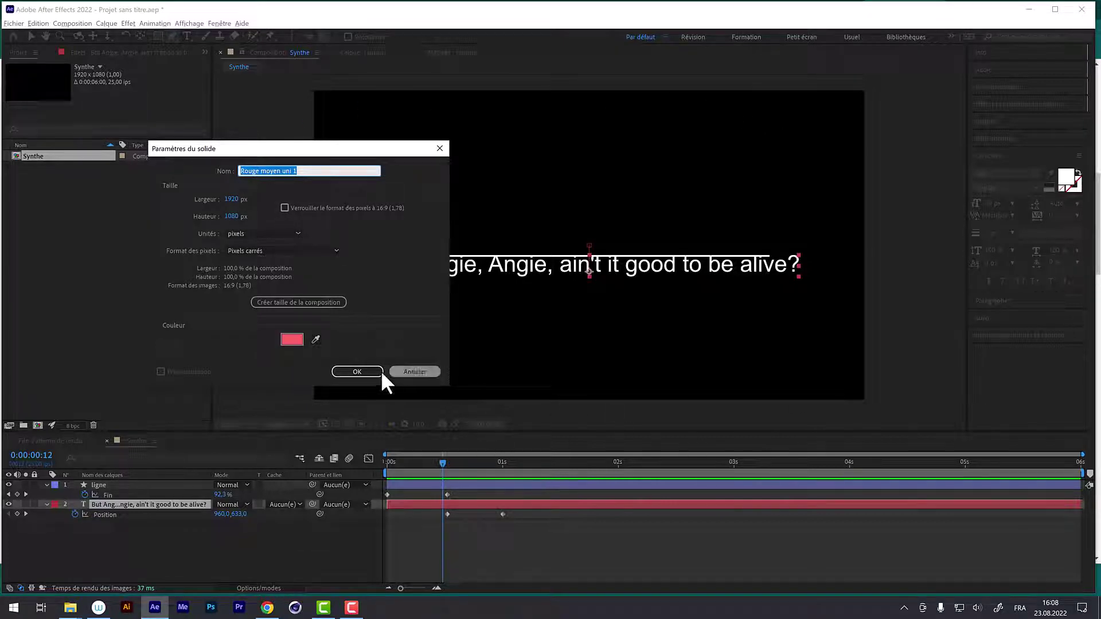
click(344, 370)
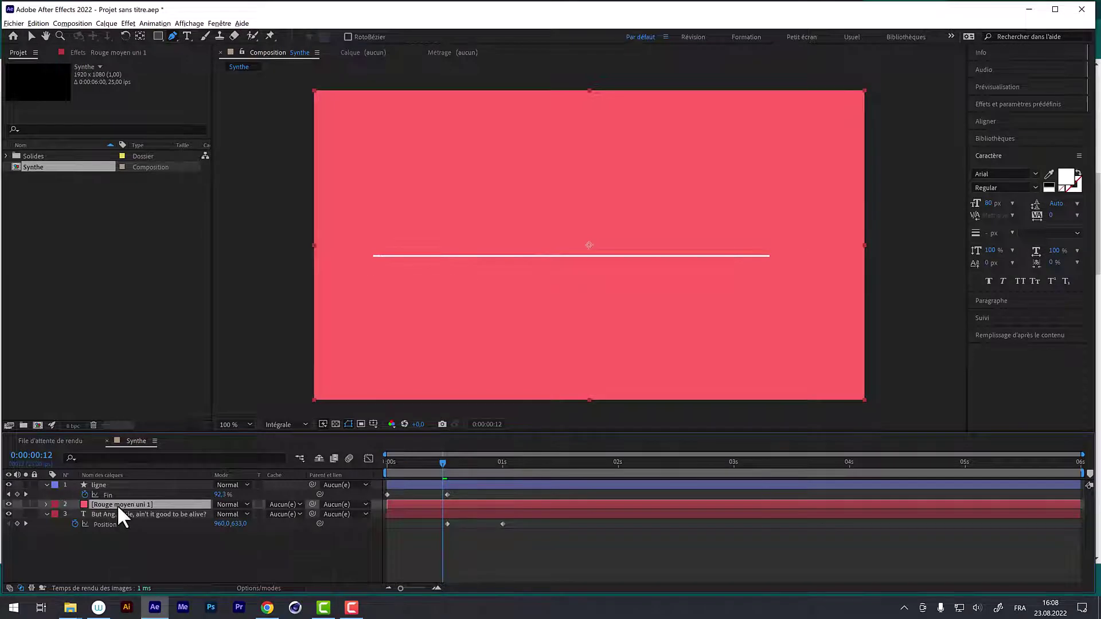
key(Return)
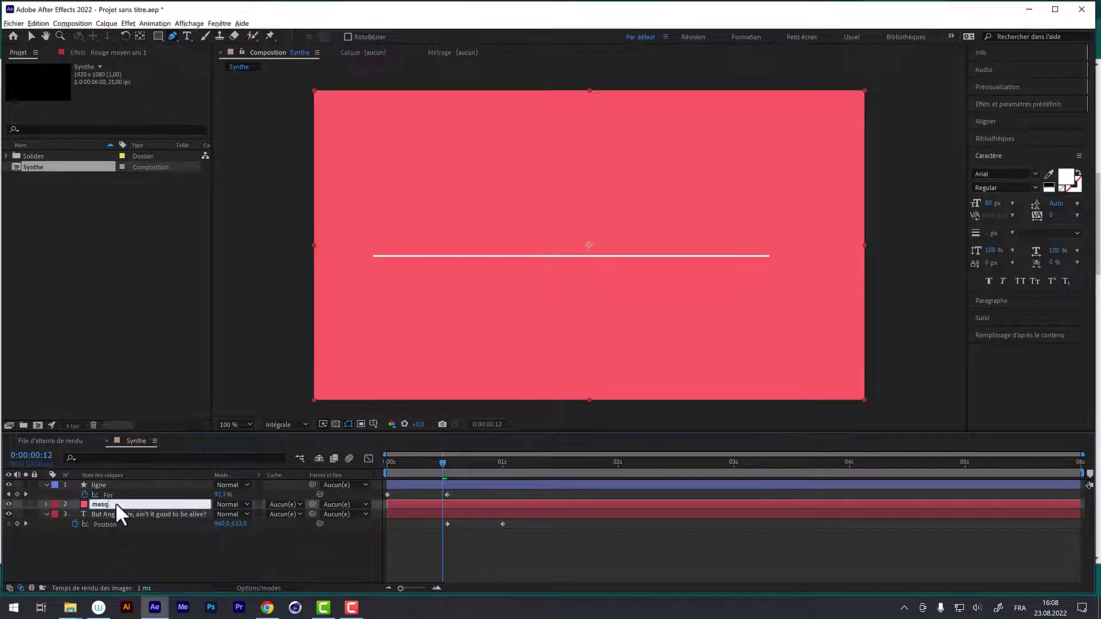
key(Return)
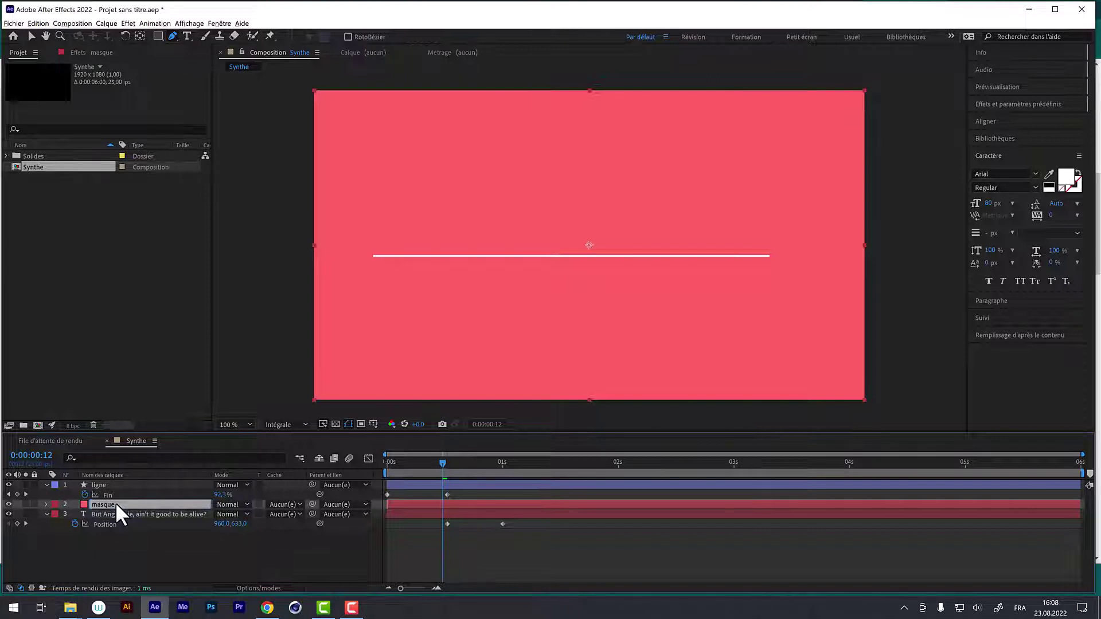
key(p)
mouse_move(242, 515)
mouse_down()
mouse_move(575, 479)
mouse_move(597, 493)
mouse_move(586, 495)
mouse_up()
Set the lyric text layer's Track Matte to use the masque layer's alpha
key(p)
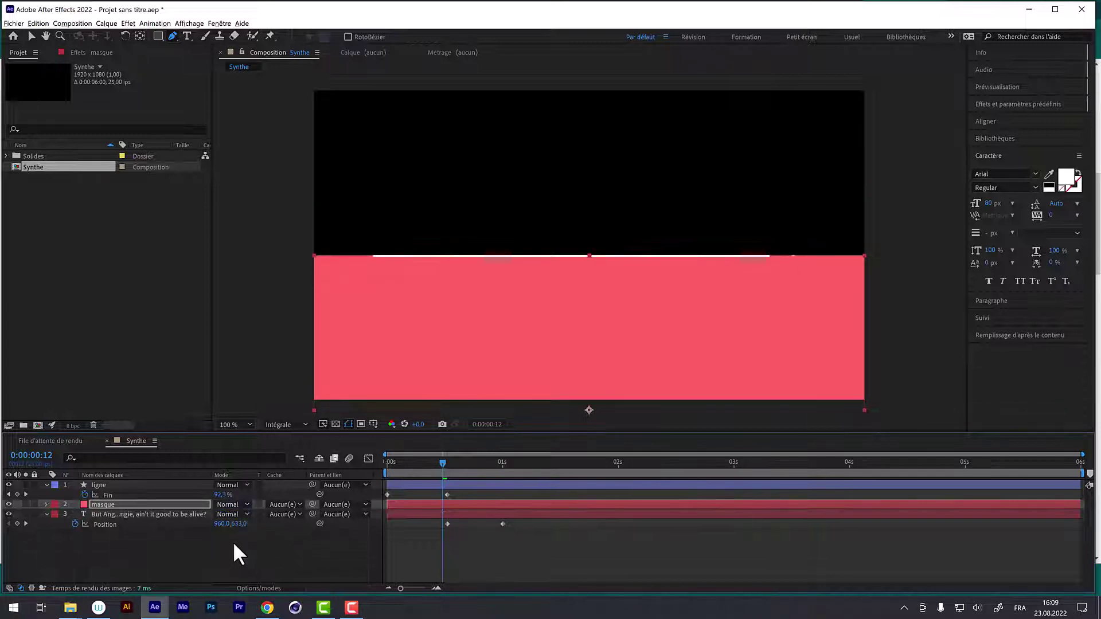
click(110, 515)
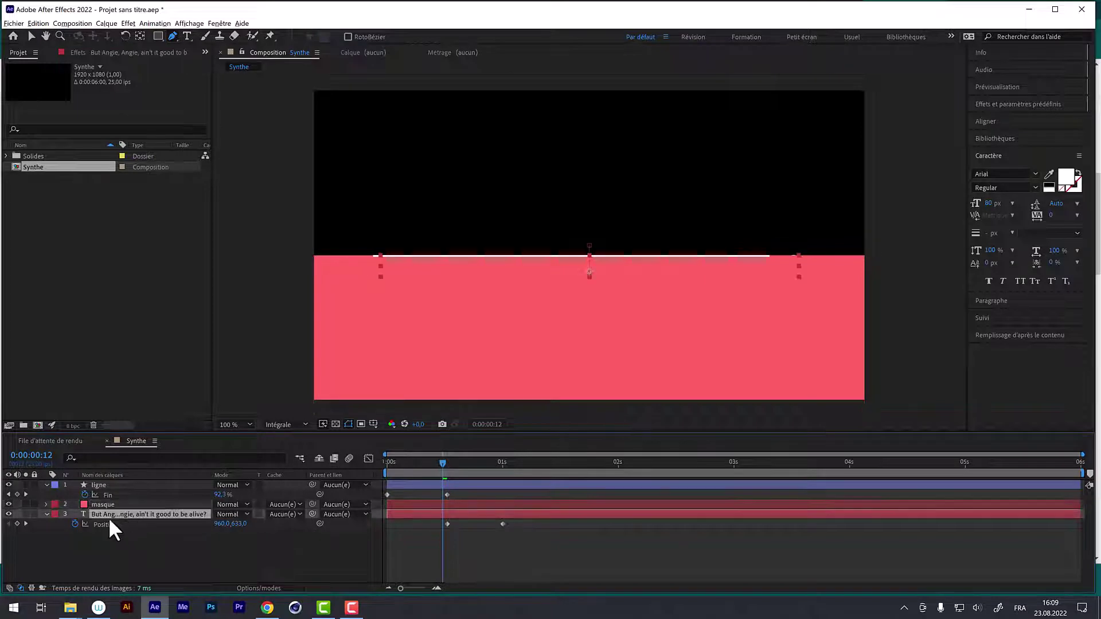
click(97, 504)
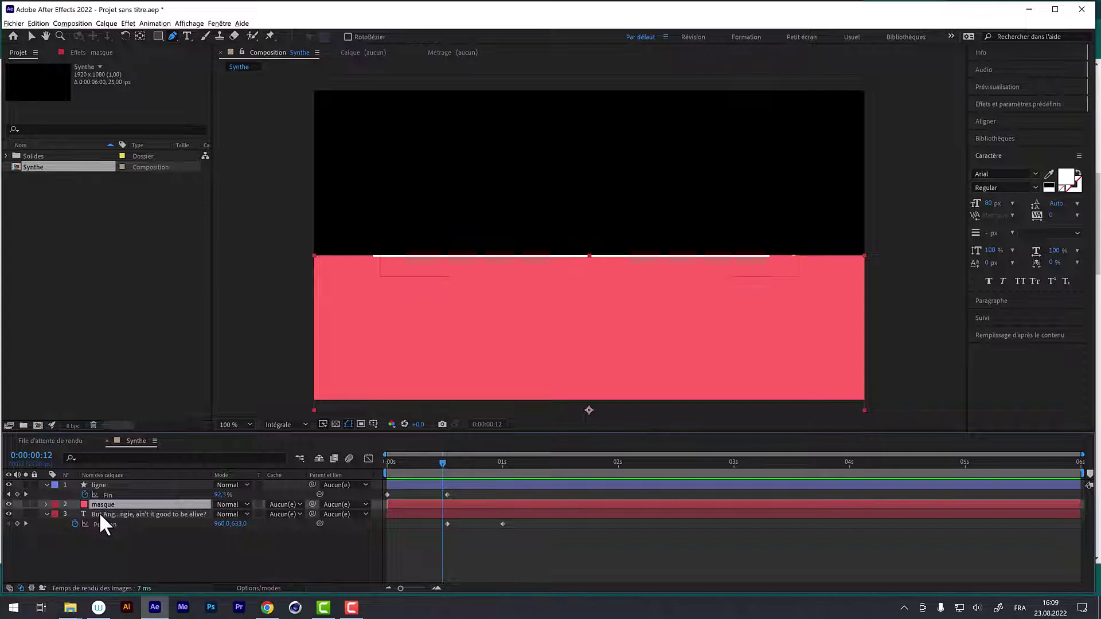
click(99, 512)
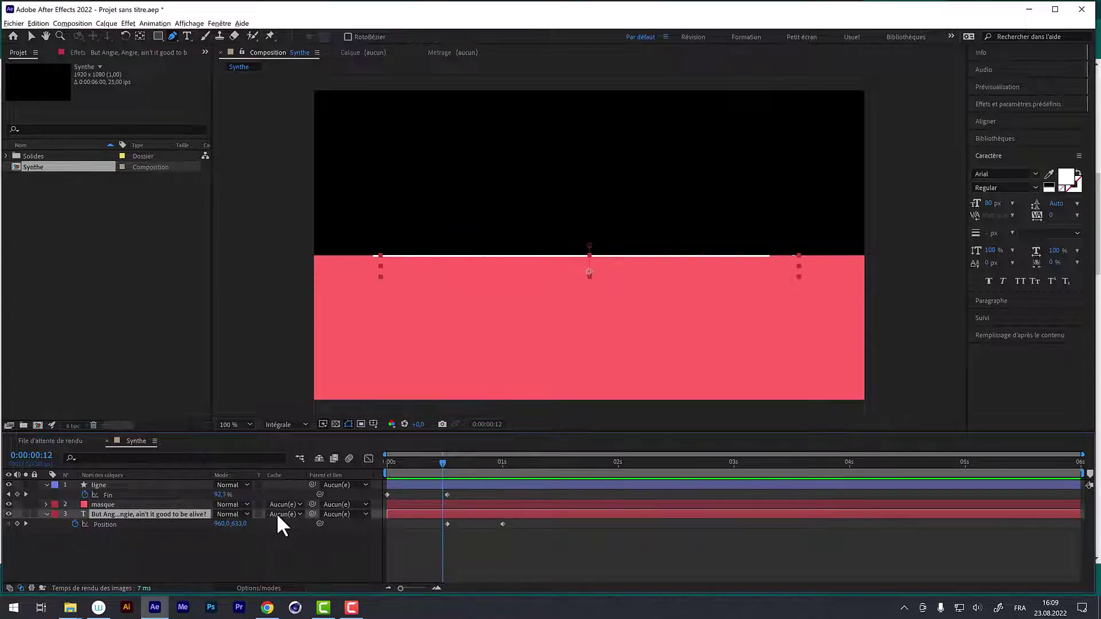
click(253, 586)
click(254, 586)
click(270, 514)
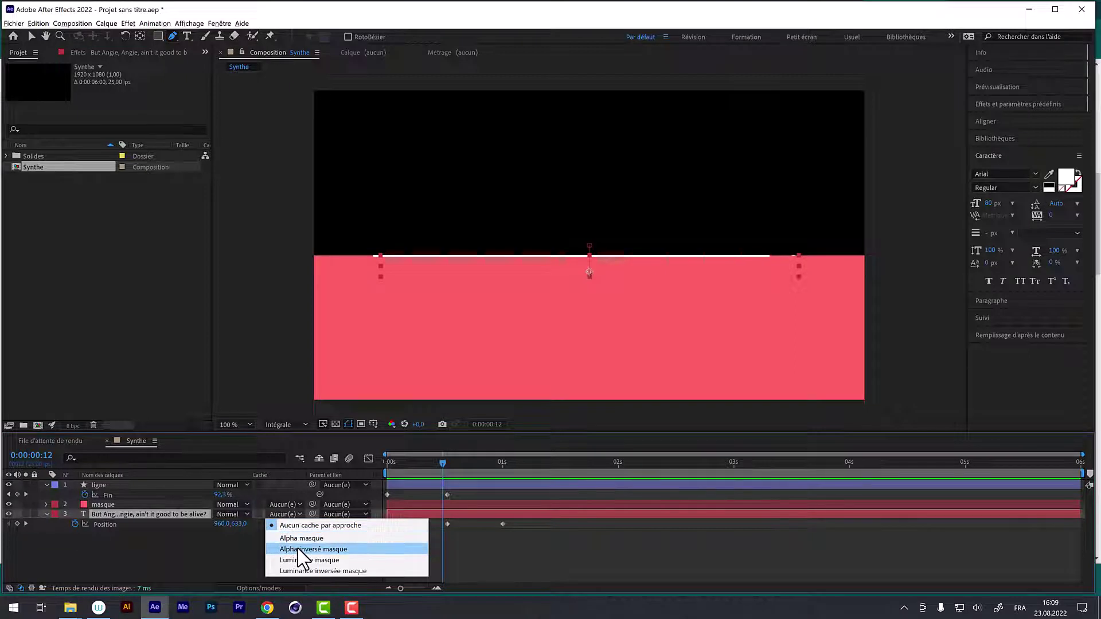
click(300, 539)
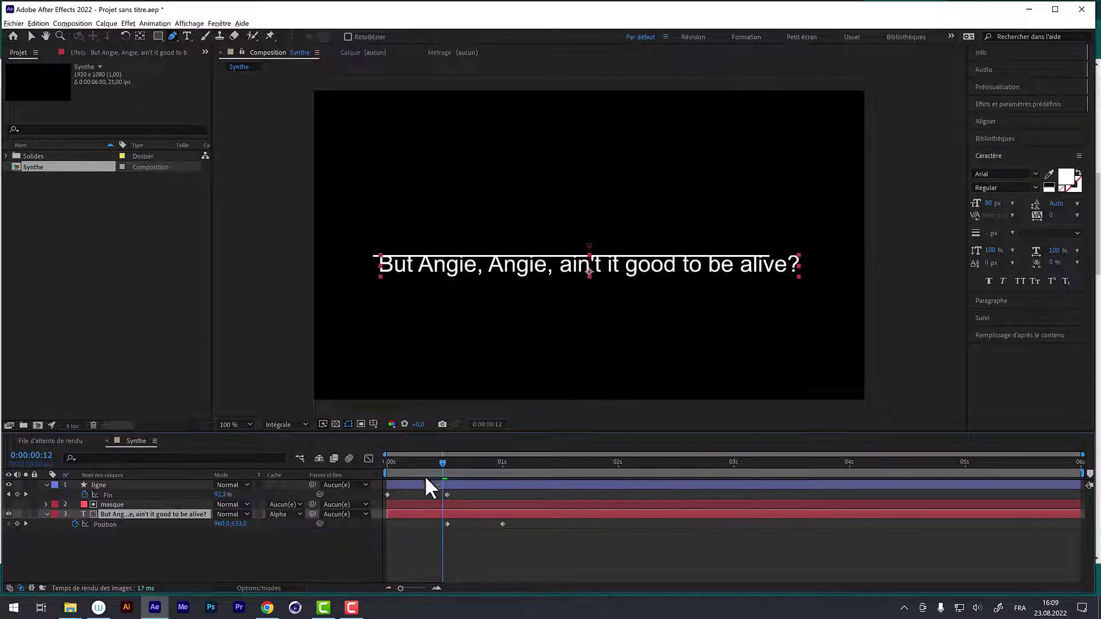
Switch the lyric's matte to Alpha Inverted masque and scrub to check the rise
drag(446, 462, 466, 462)
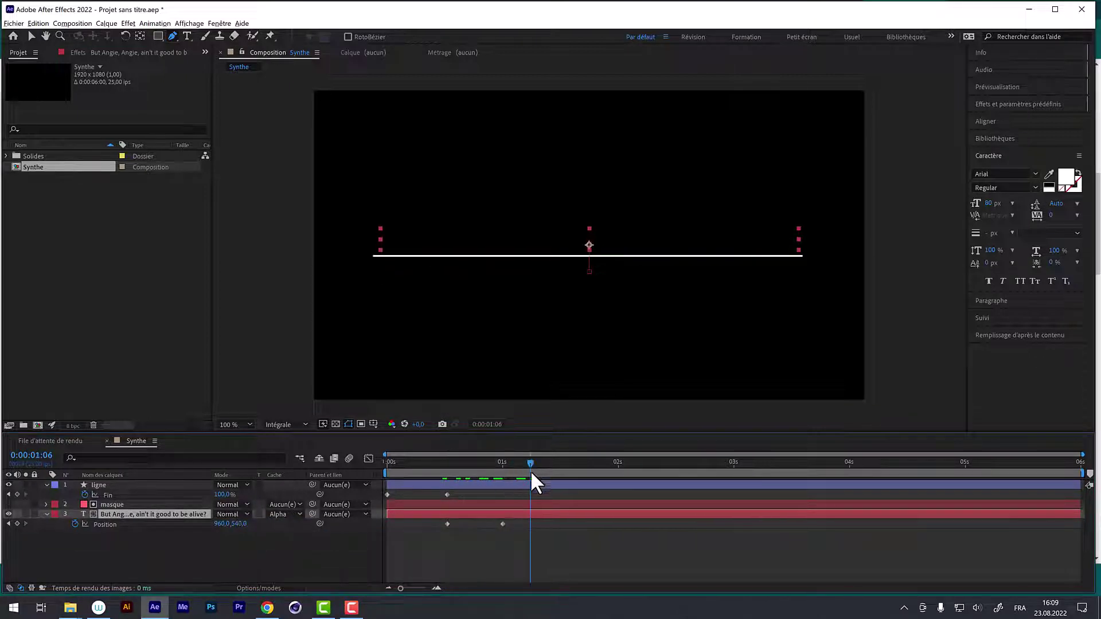
click(283, 514)
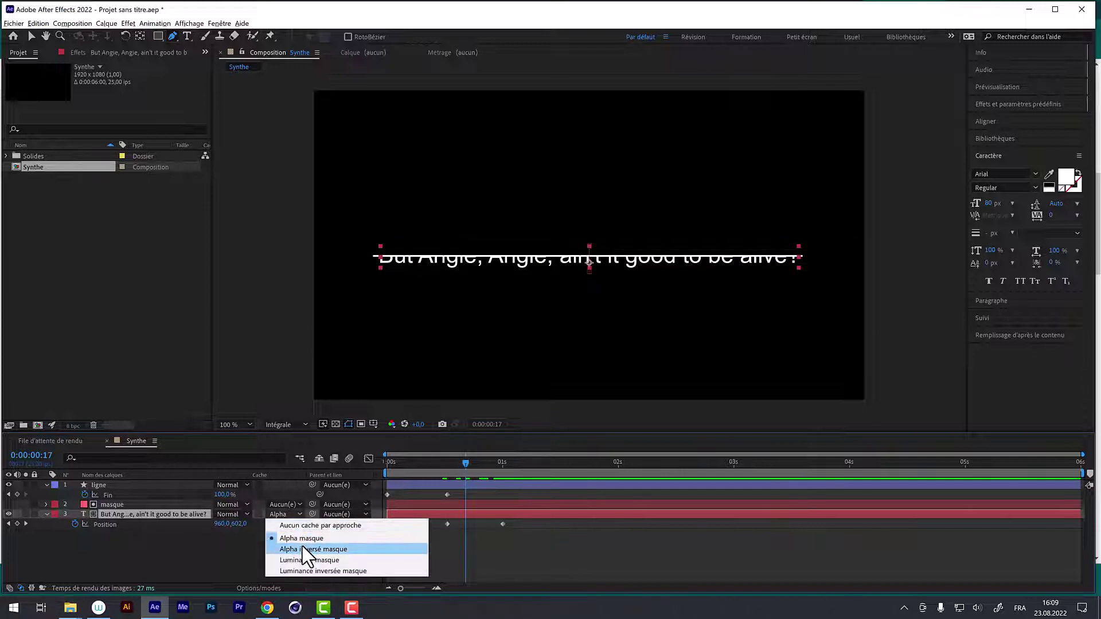
click(303, 553)
mouse_move(459, 466)
mouse_down()
mouse_move(512, 479)
mouse_move(507, 491)
mouse_up()
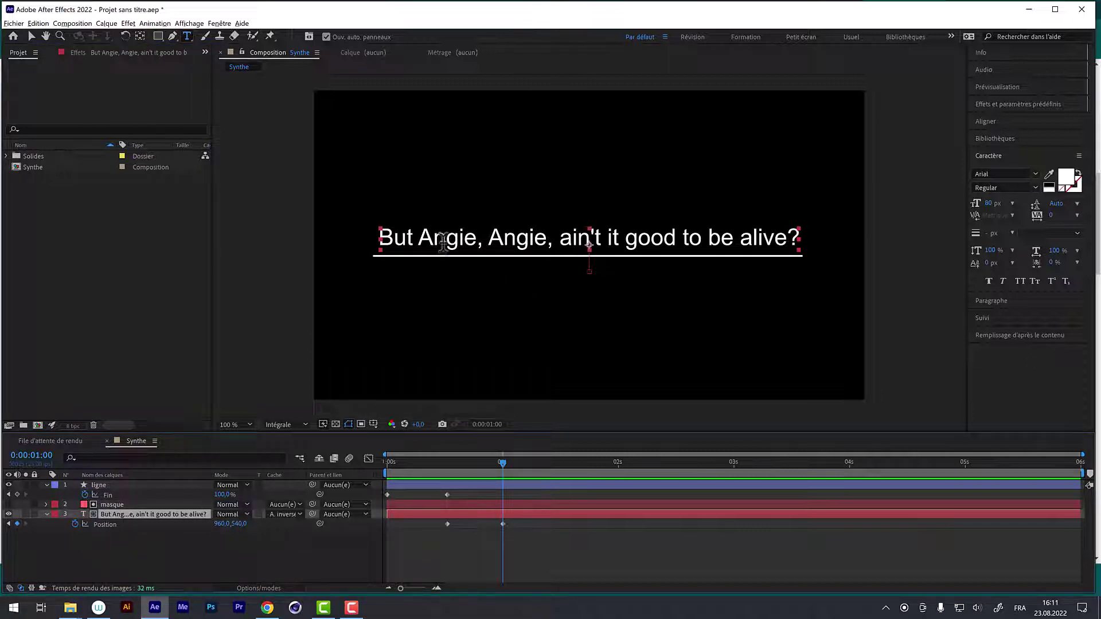
Create a text layer above the ligne layer reading 'The Rolling Stones'
click(106, 22)
mouse_move(112, 33)
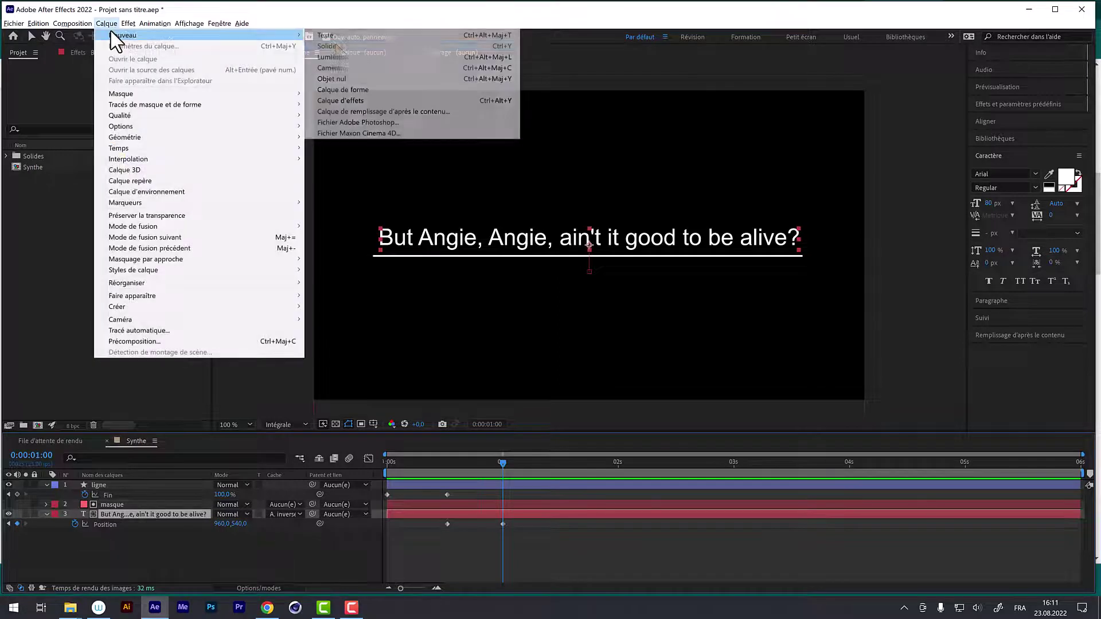
click(344, 38)
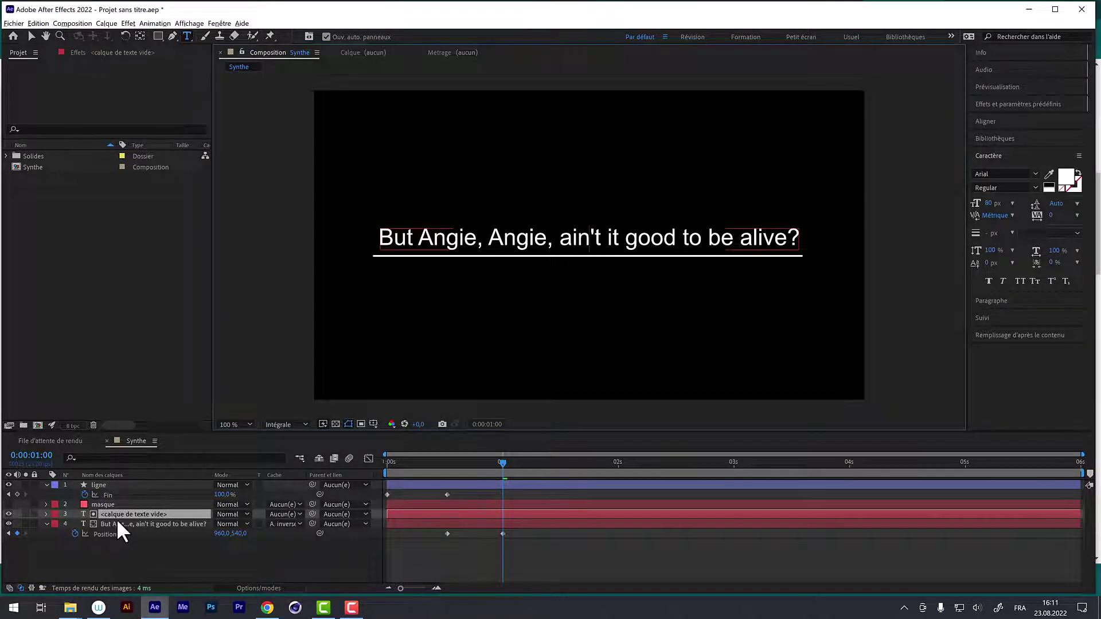
click(85, 504)
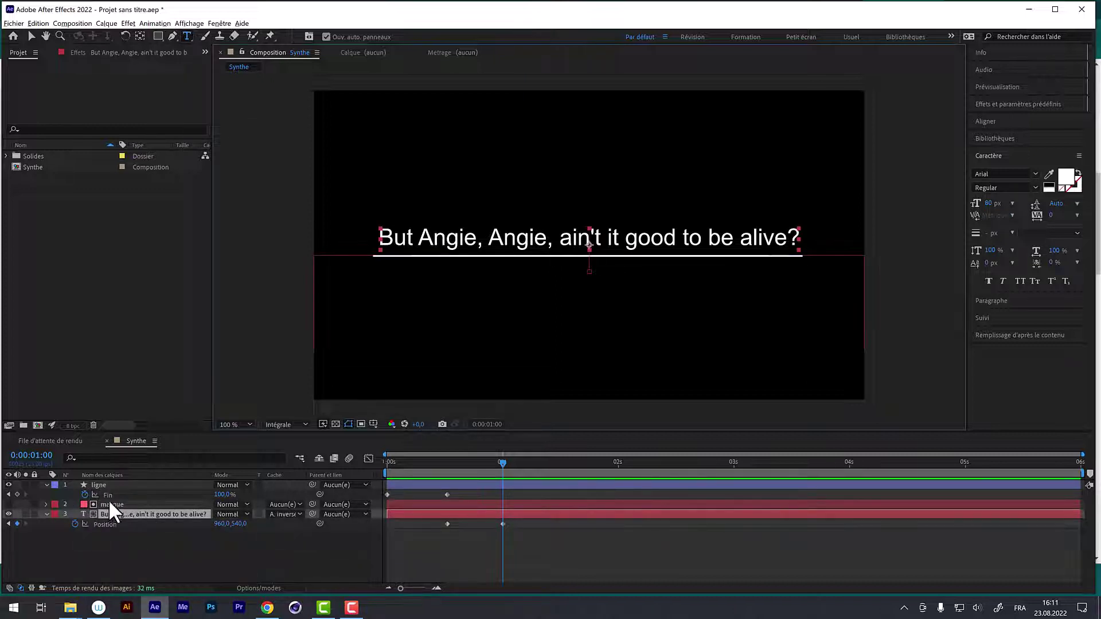
click(101, 484)
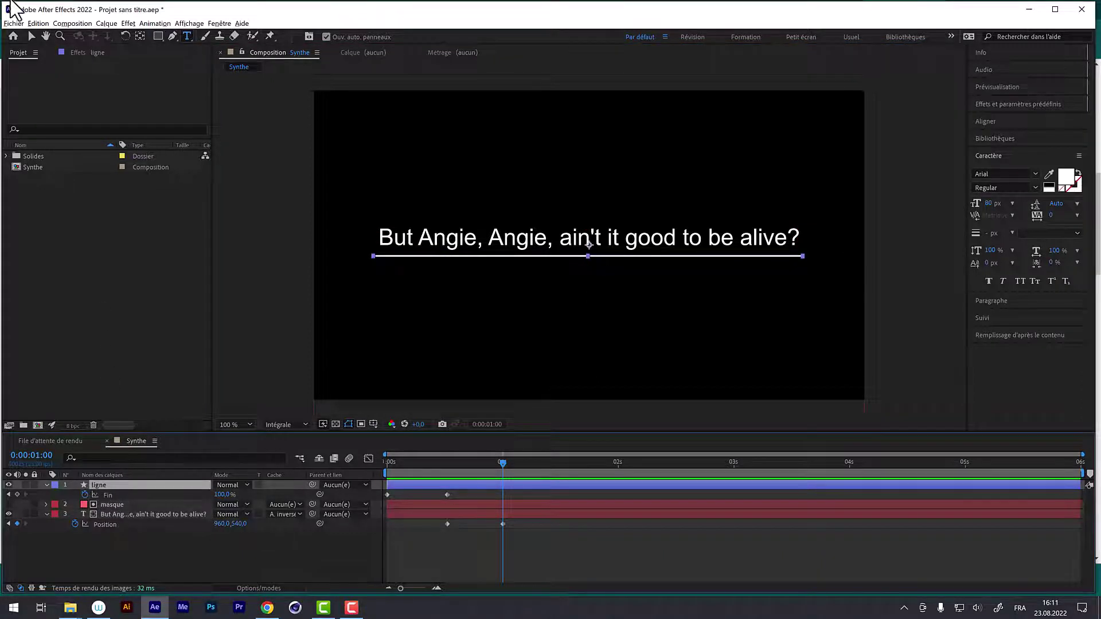
click(106, 23)
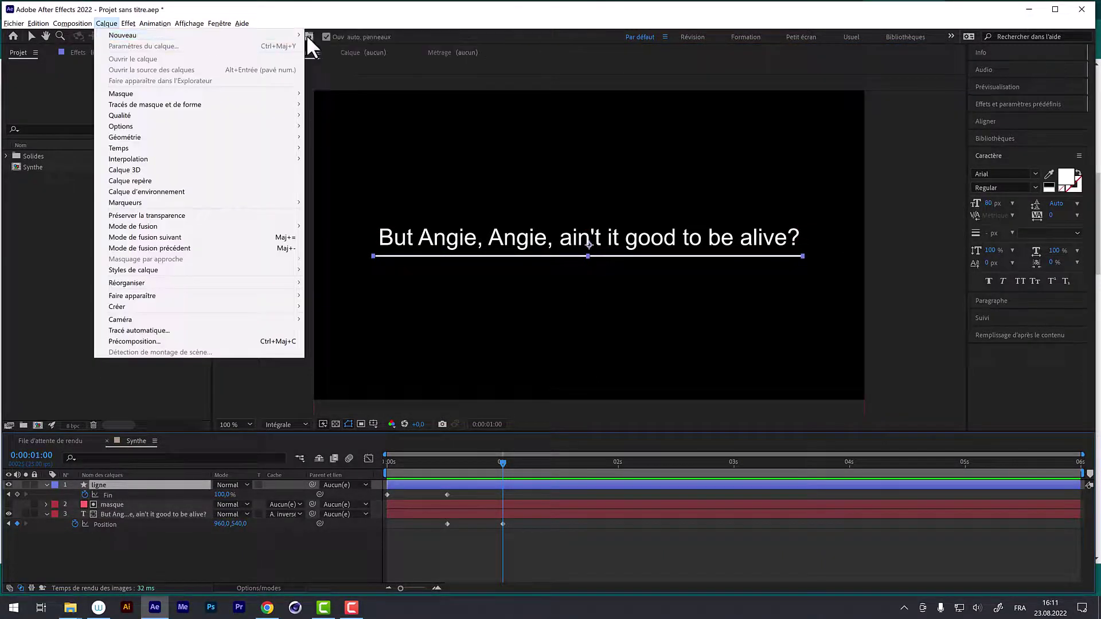
mouse_move(306, 36)
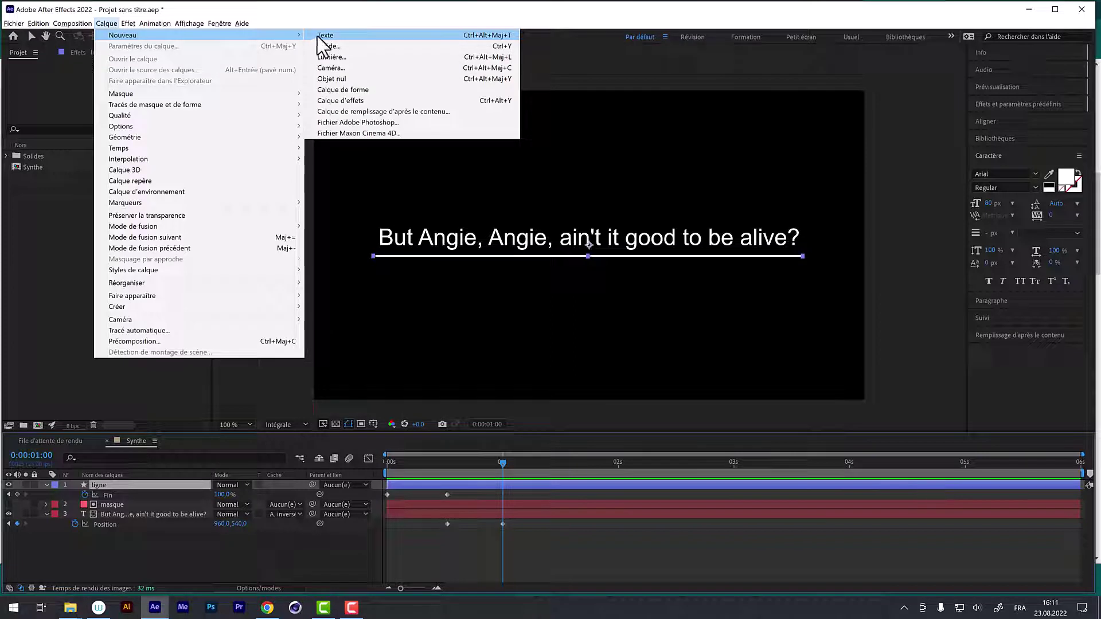
click(317, 36)
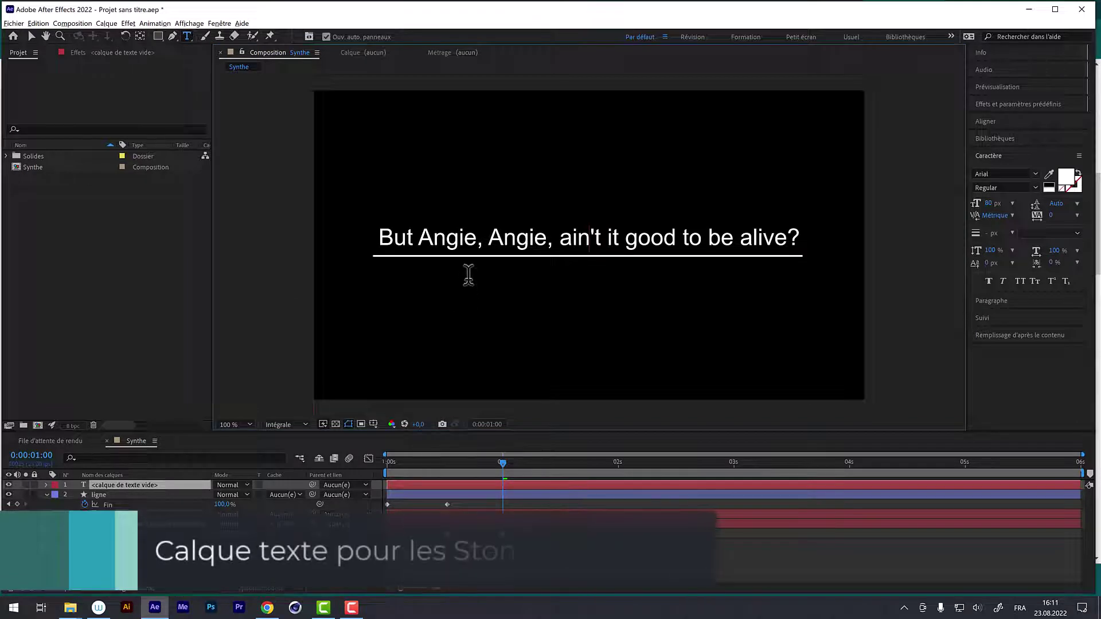
text(The)
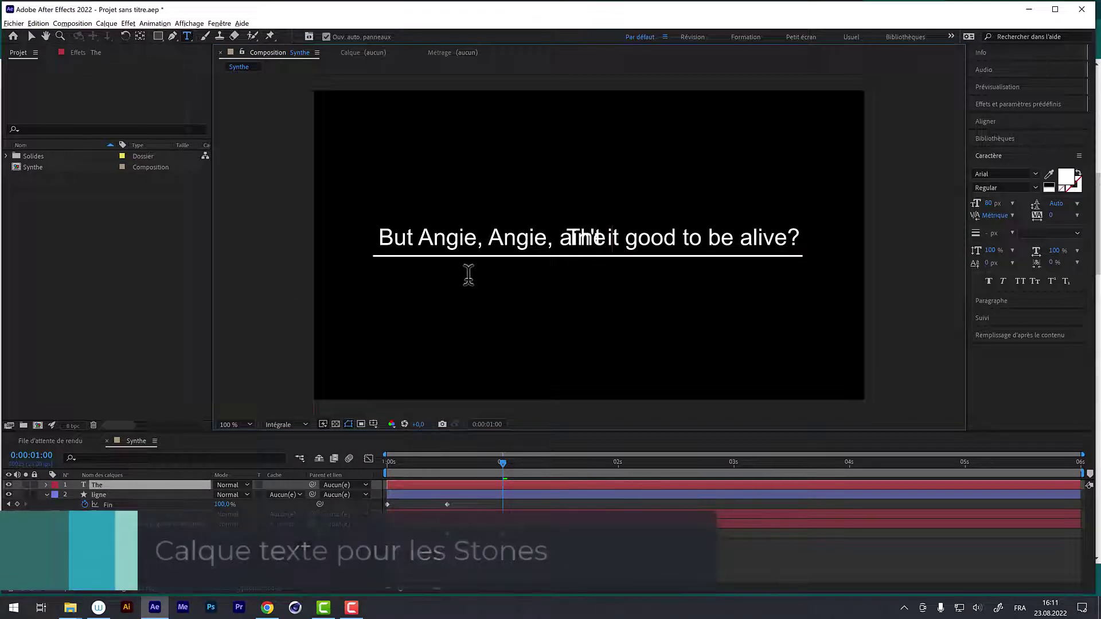
text( Rolling)
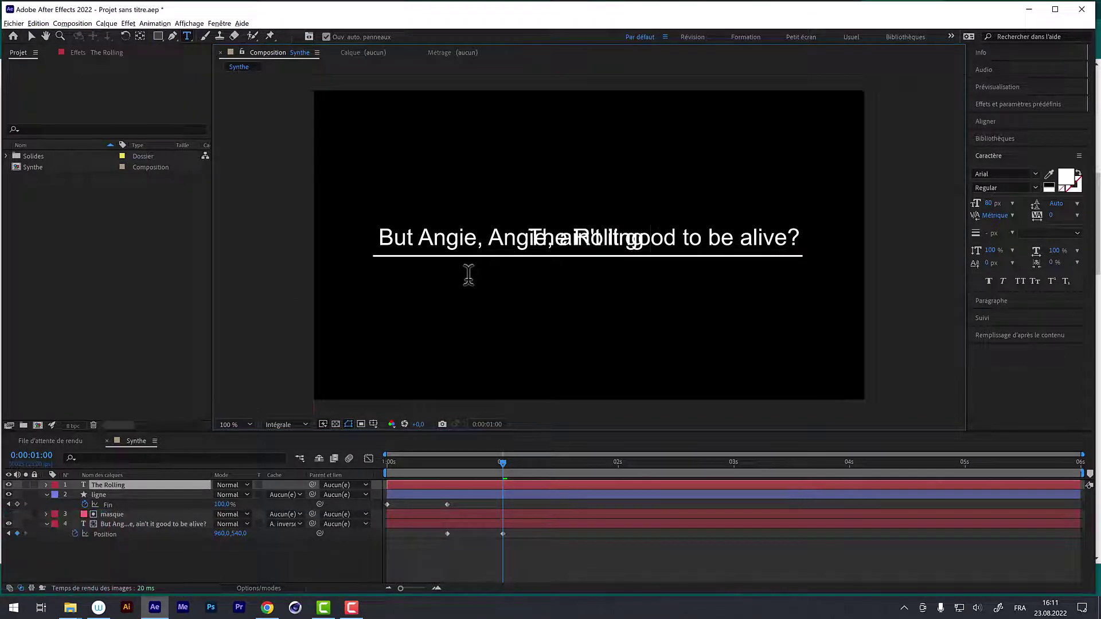
text( Stones)
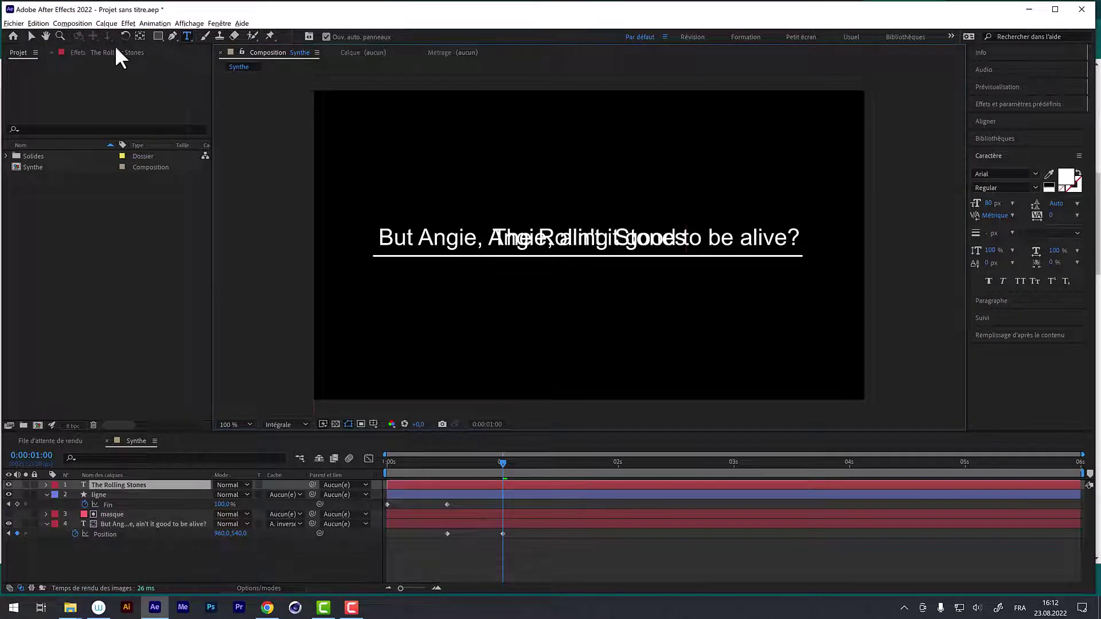
click(109, 483)
Resize the credit text to 50 px and place it below the underline's right end
key(p)
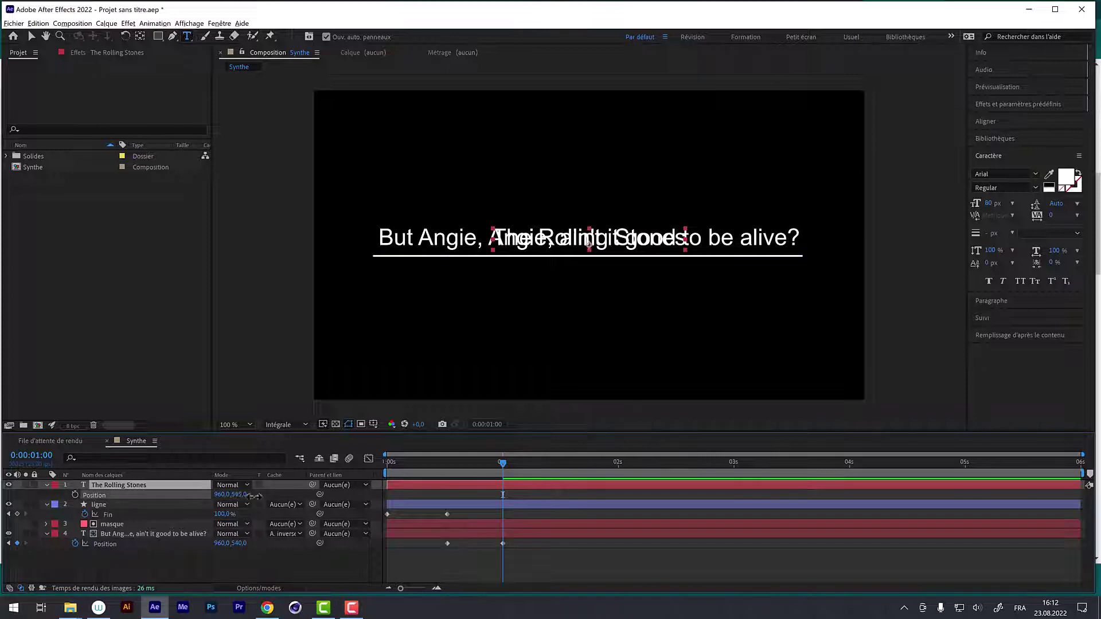
mouse_move(239, 494)
mouse_down()
mouse_move(312, 499)
mouse_move(301, 502)
mouse_up()
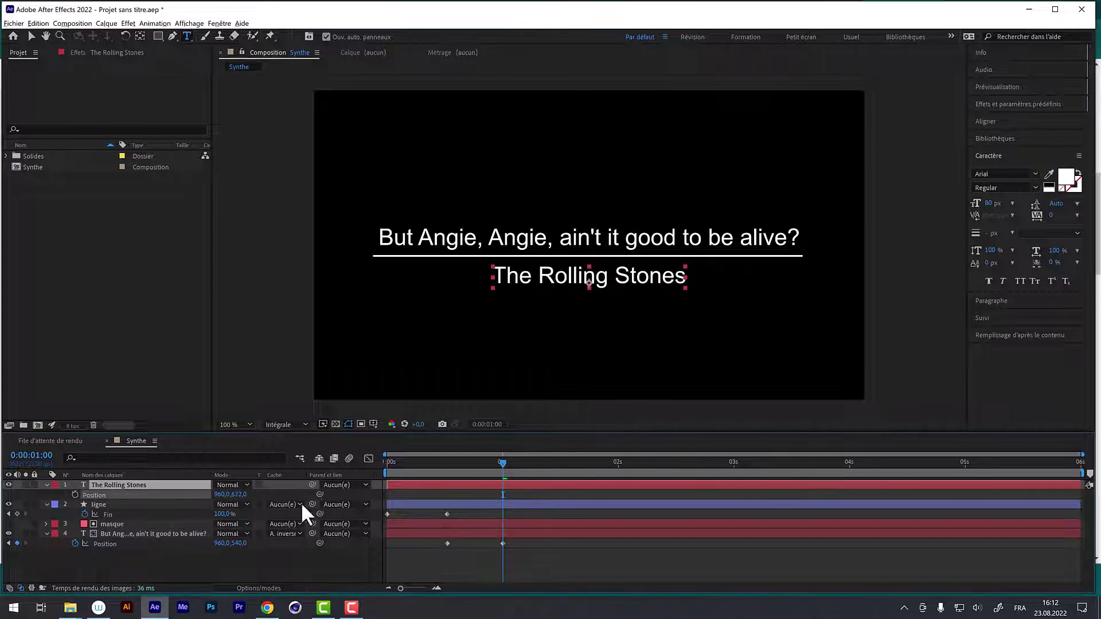
double_click(559, 274)
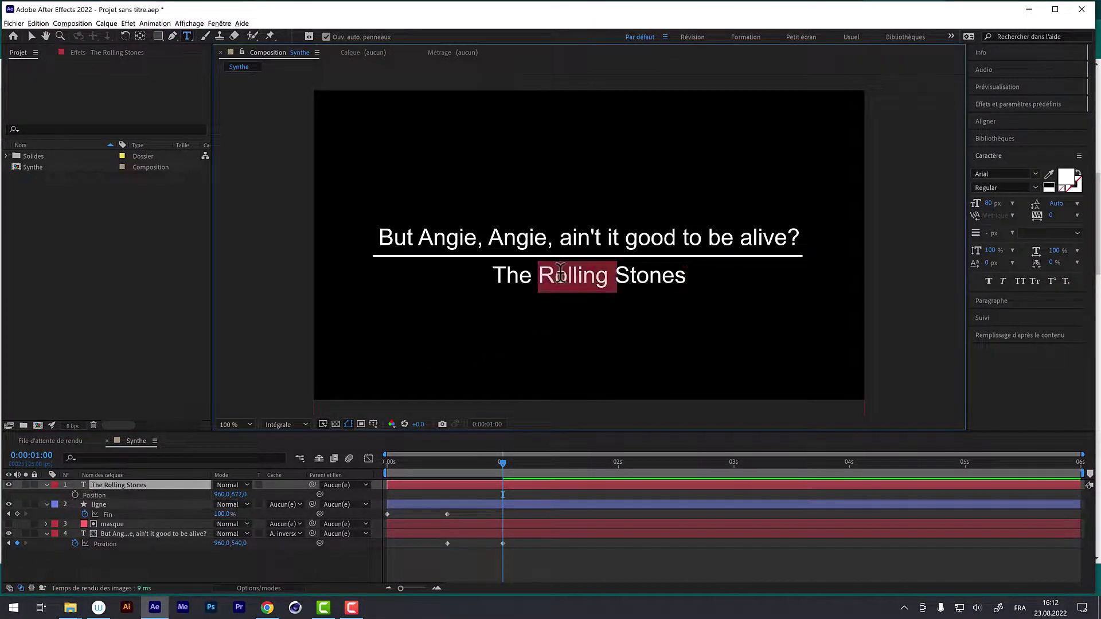
triple_click(559, 269)
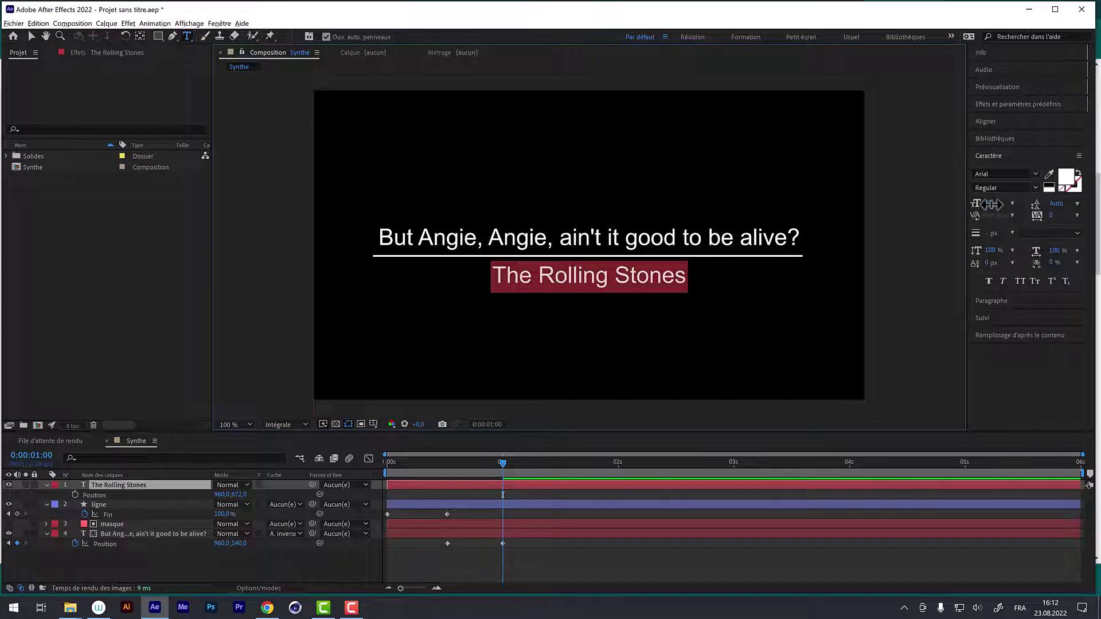
drag(985, 203, 969, 202)
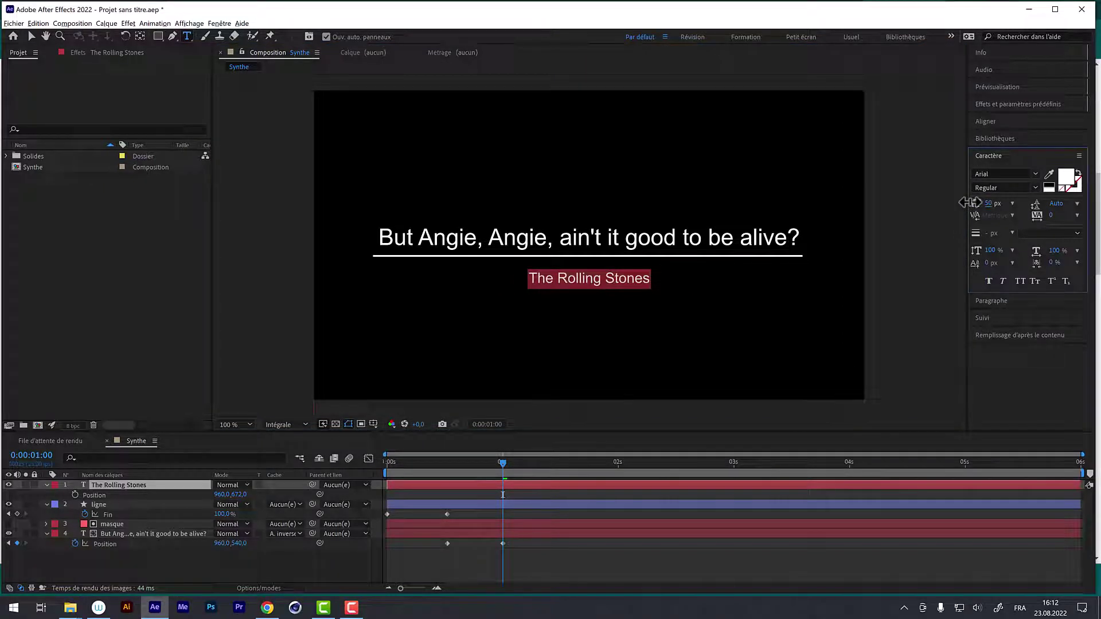
drag(223, 494, 416, 478)
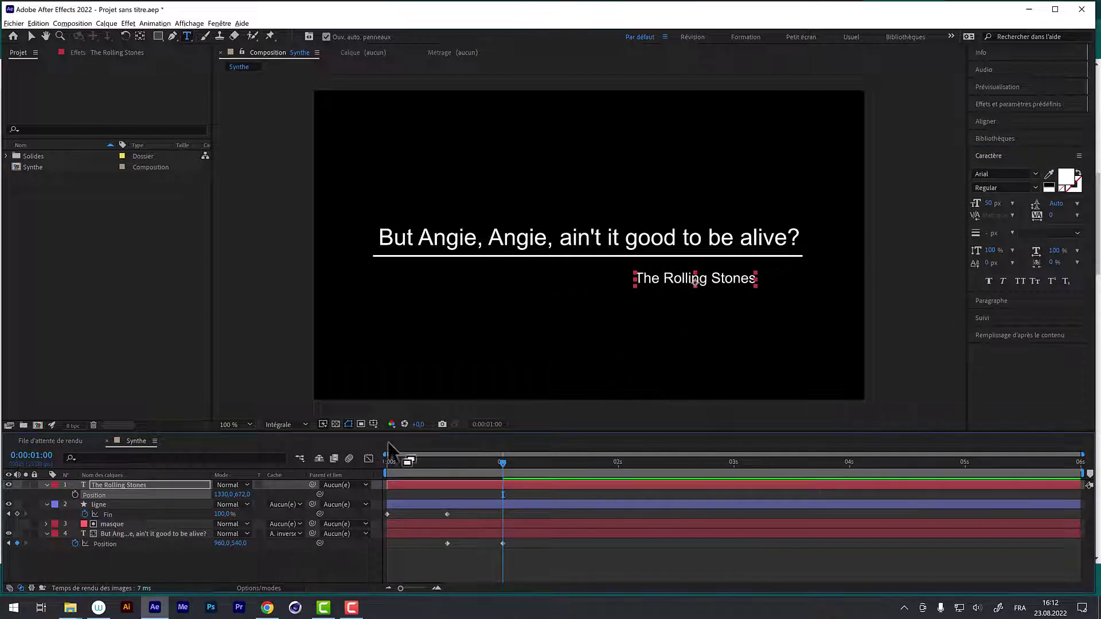
drag(245, 494, 232, 494)
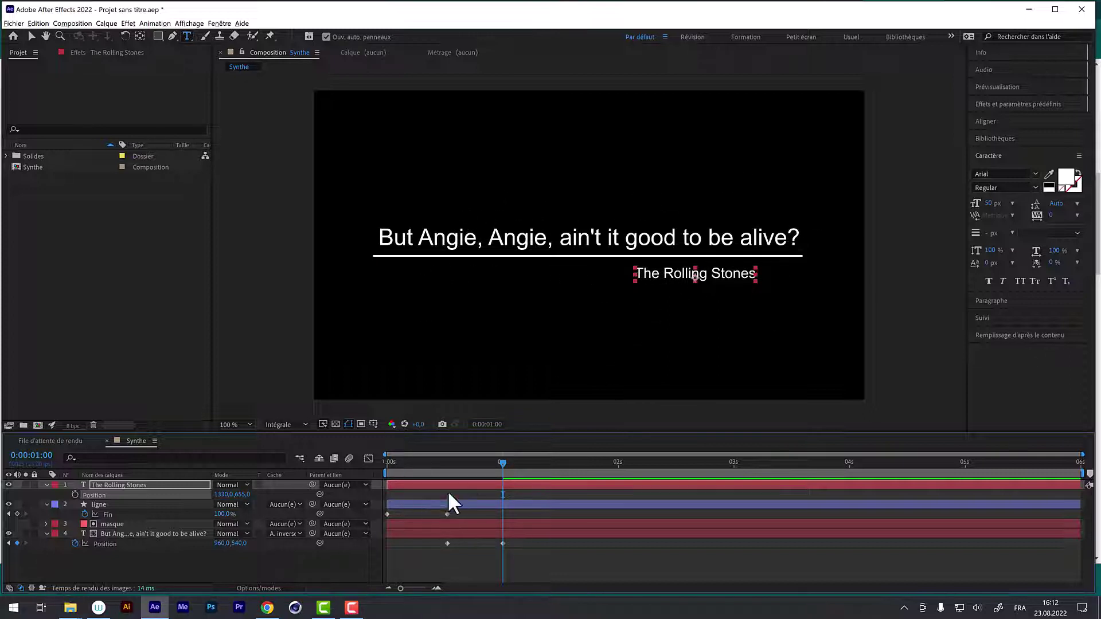
Scrub around the one-second mark to check the lyric reveal timing
click(479, 462)
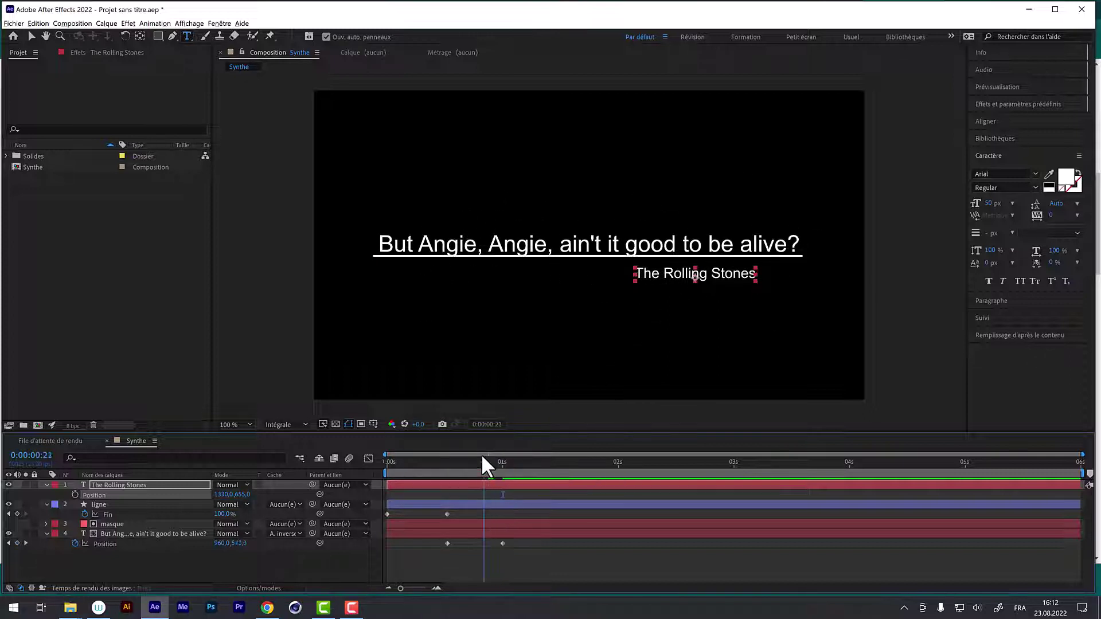
drag(489, 463, 492, 471)
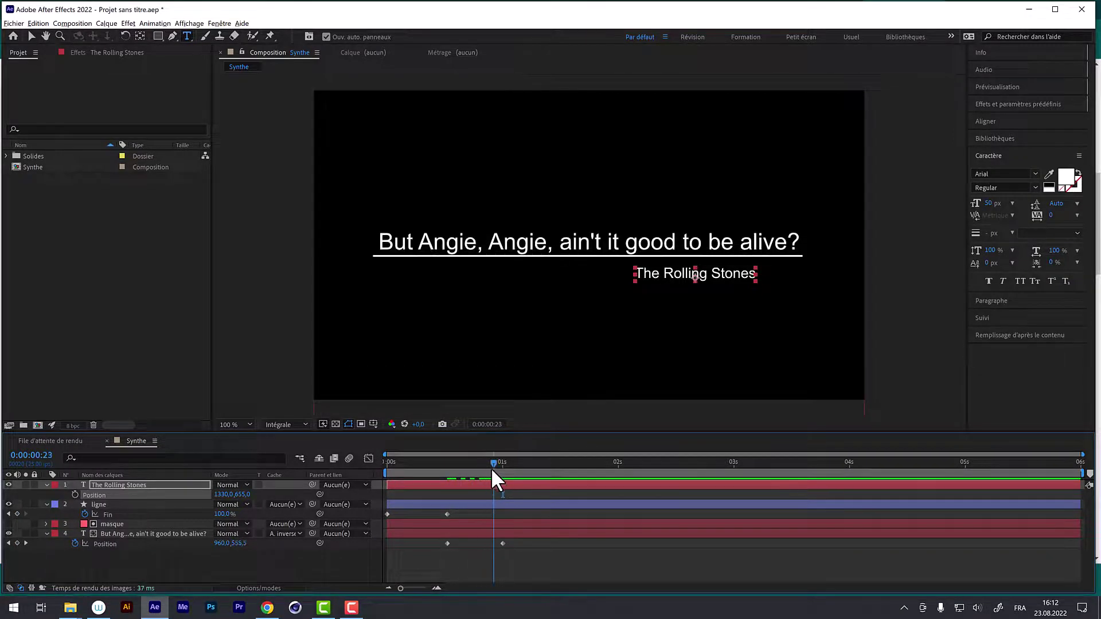
click(118, 486)
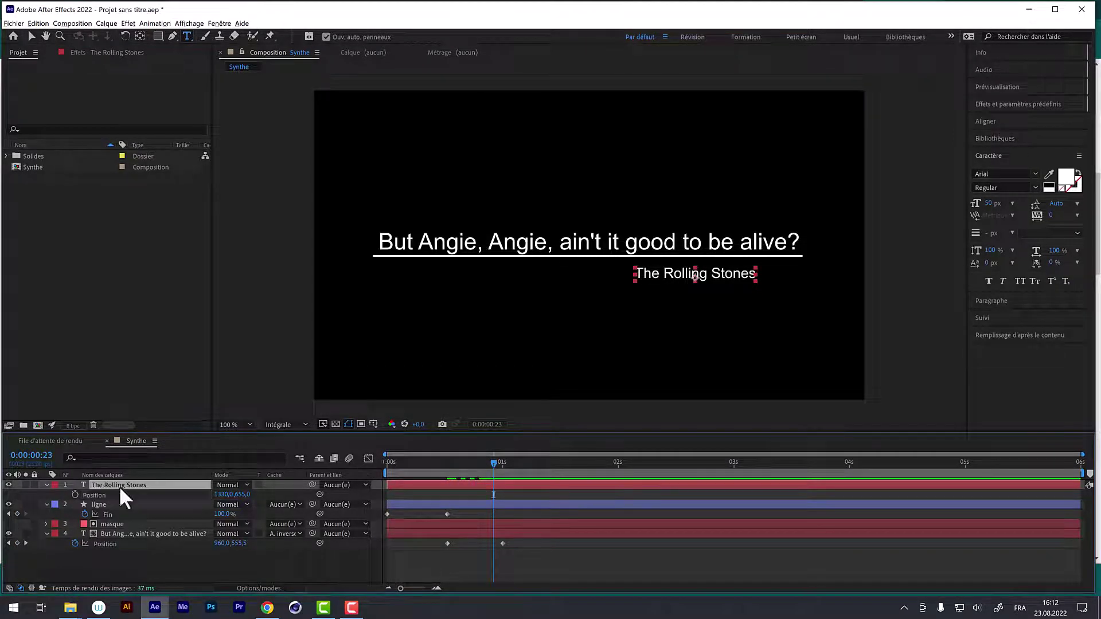
click(502, 463)
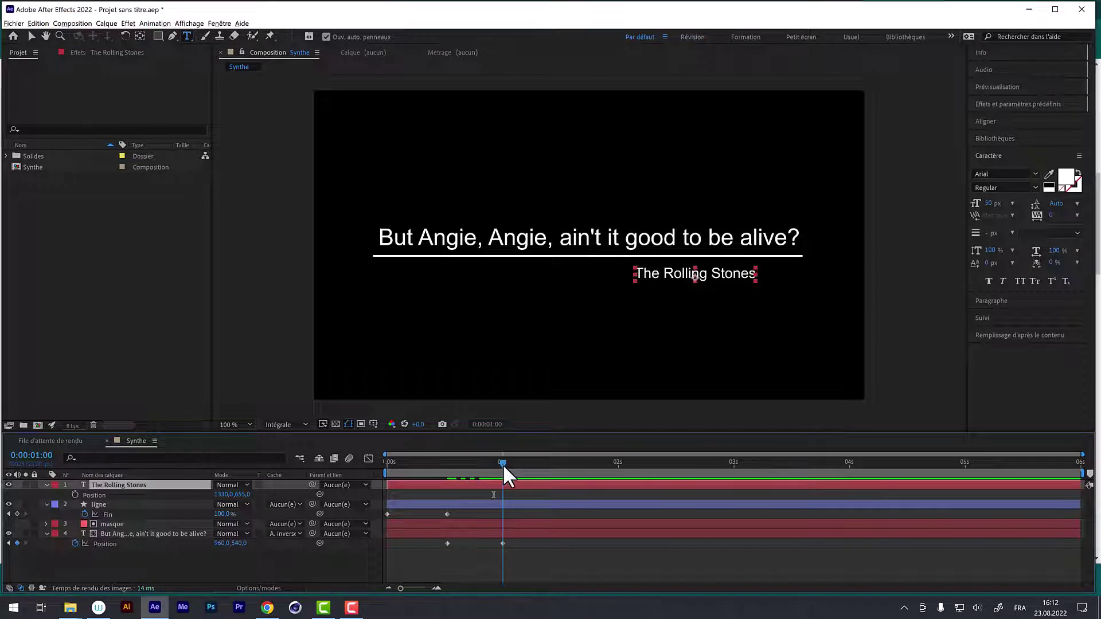
drag(500, 462, 451, 464)
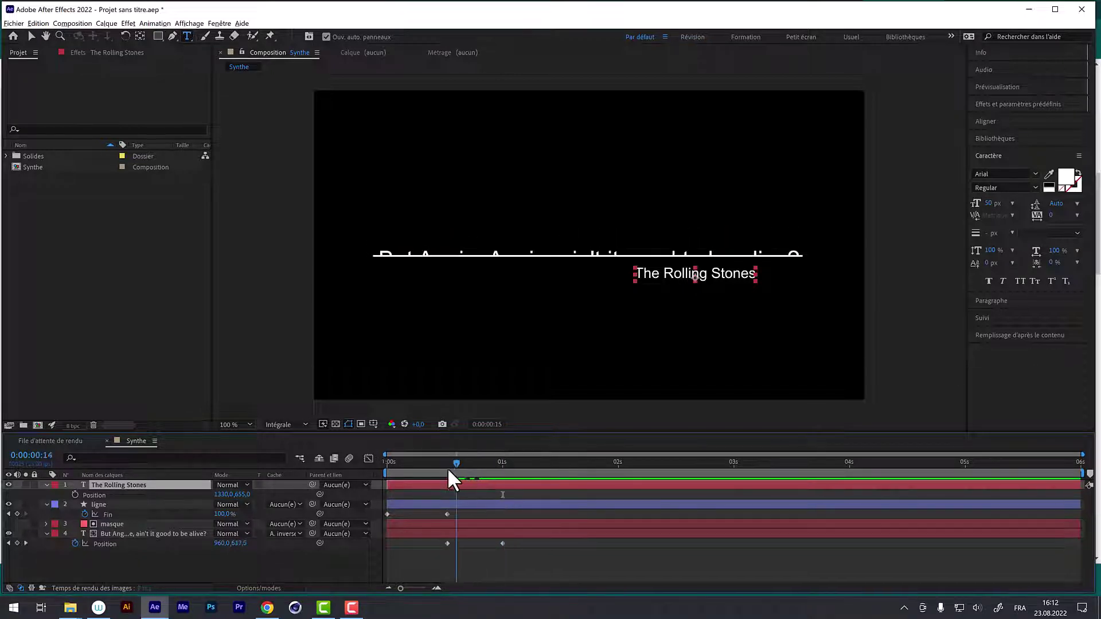
click(500, 465)
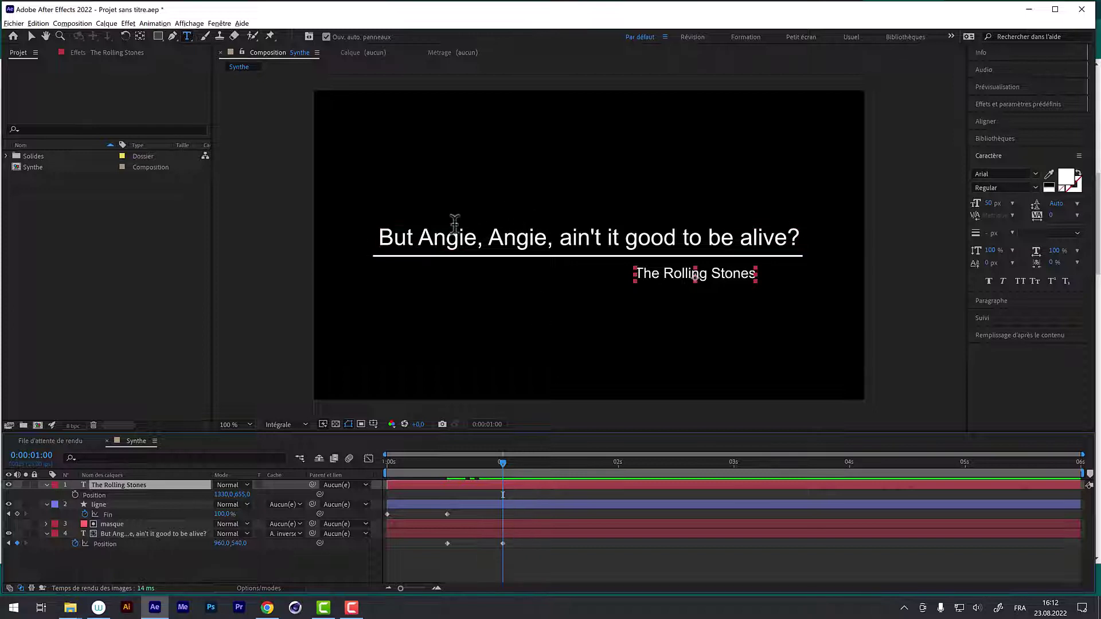
Keyframe the credit's Position to slide down from the line starting at frame 13
click(74, 494)
click(447, 460)
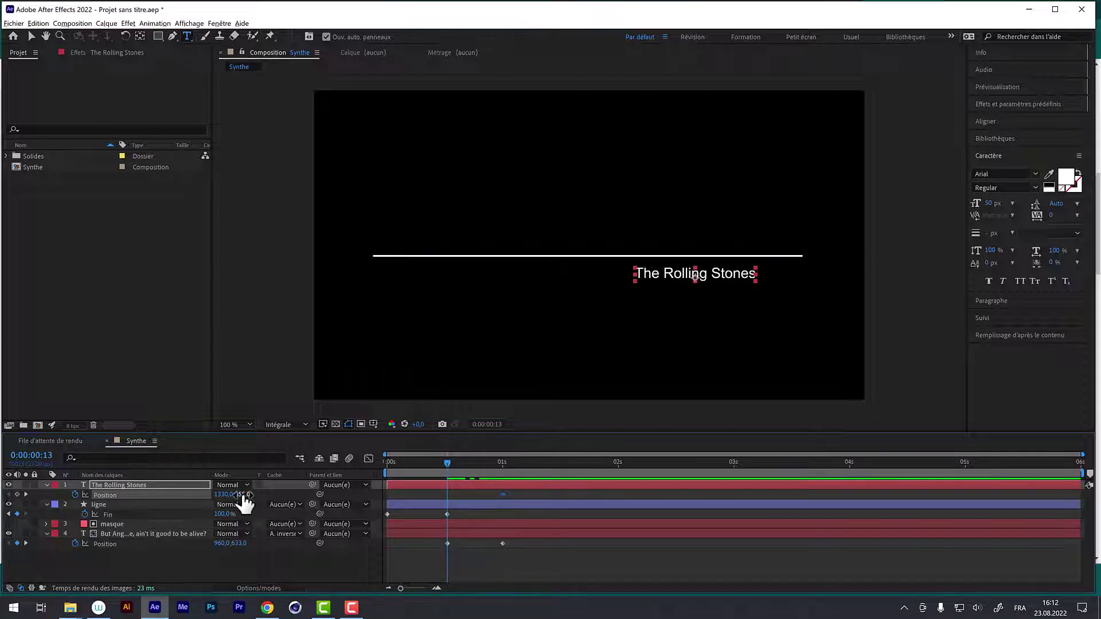
drag(242, 494, 191, 514)
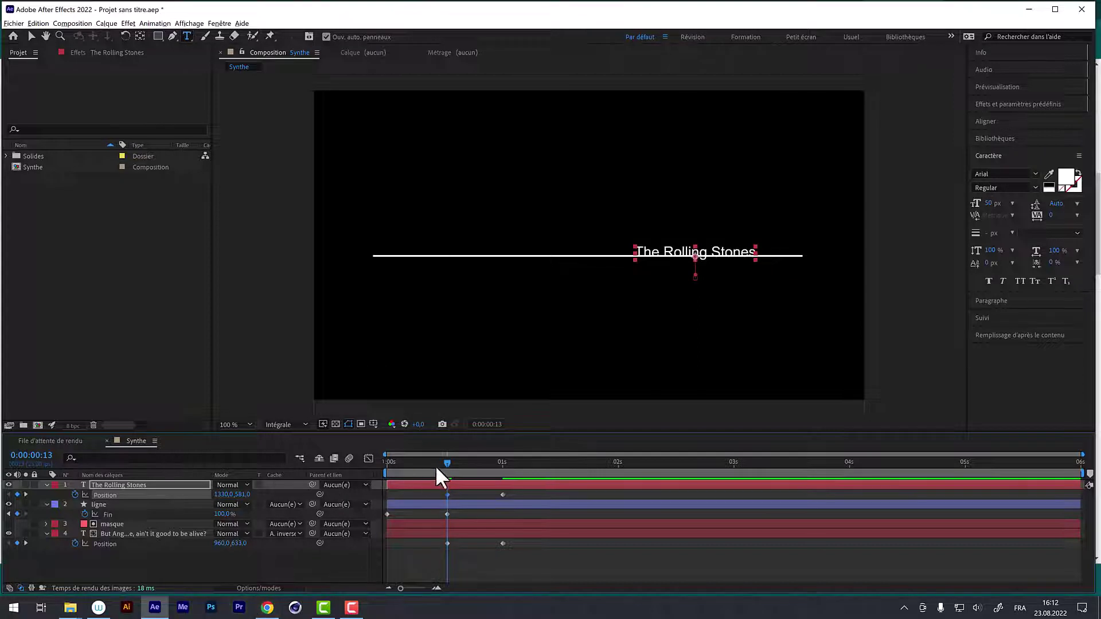
drag(445, 459, 438, 470)
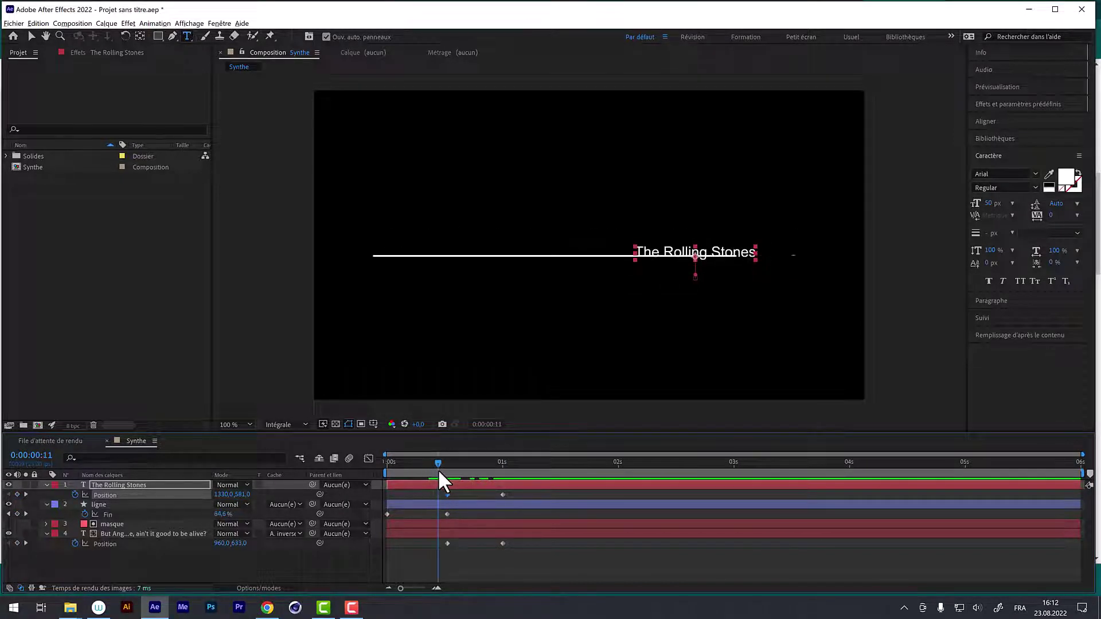
click(112, 522)
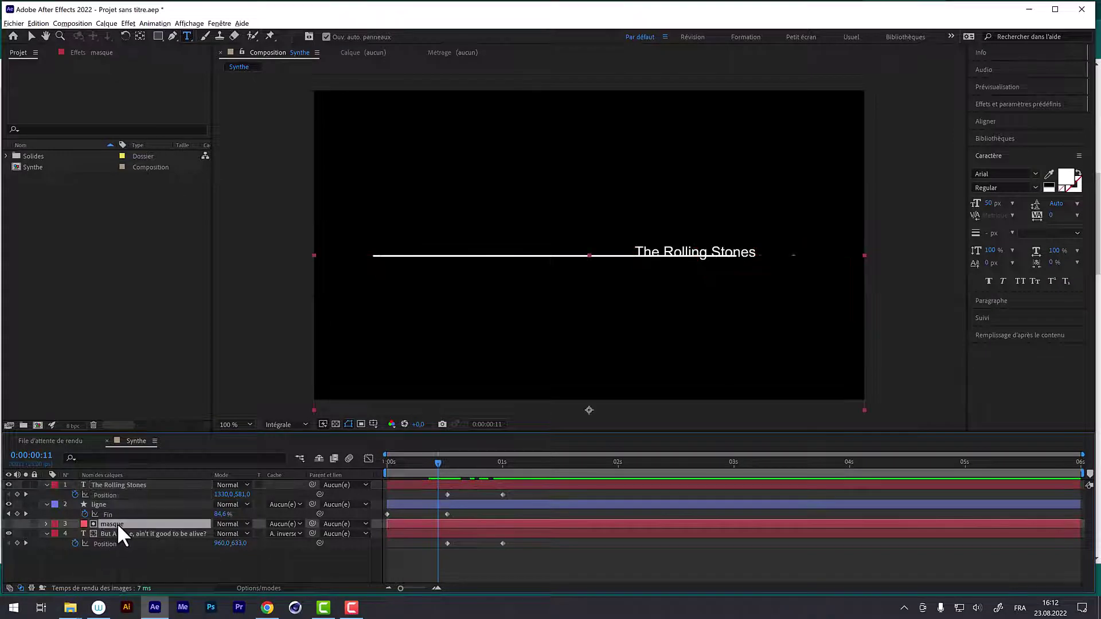
Duplicate masque as masque 2 above the credit and set its Track Matte to Alpha masque 2
key(ctrl+d)
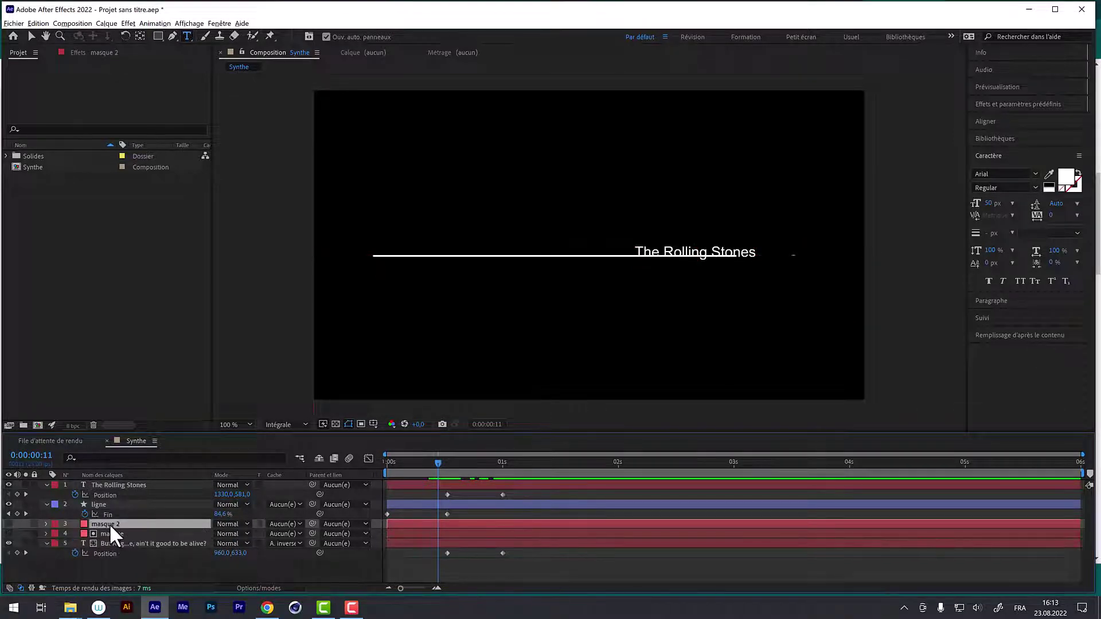
drag(109, 524, 112, 483)
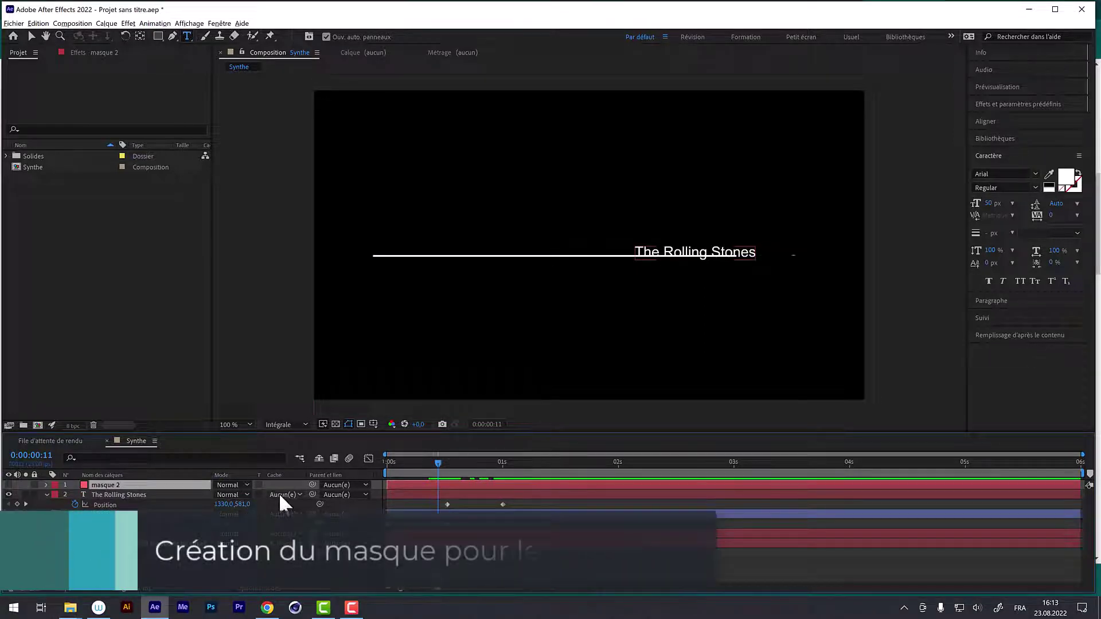
click(102, 494)
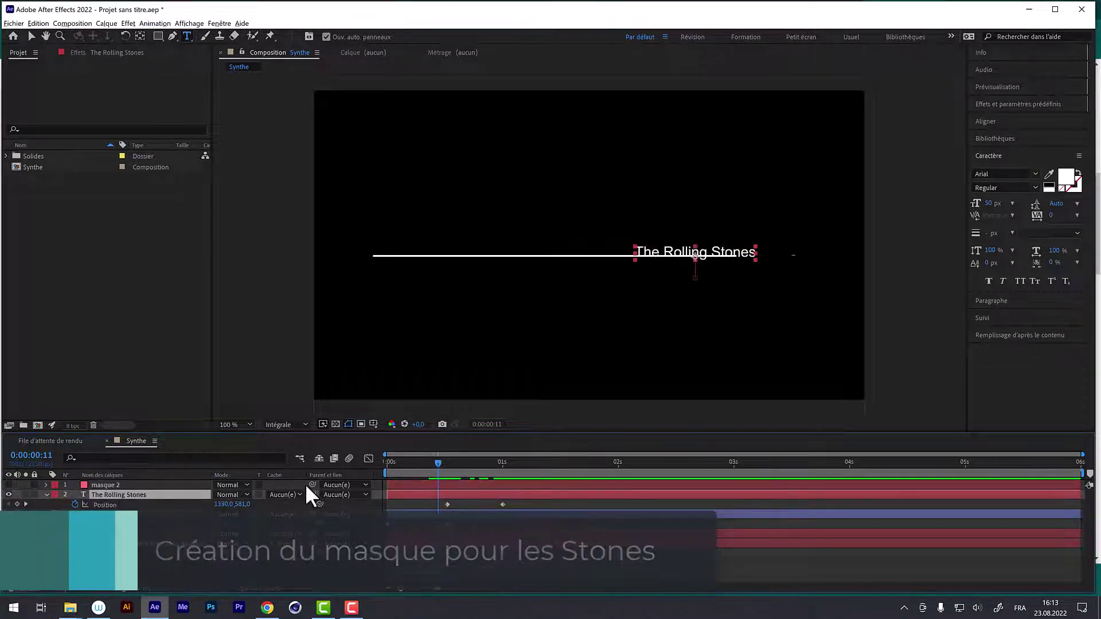
click(283, 494)
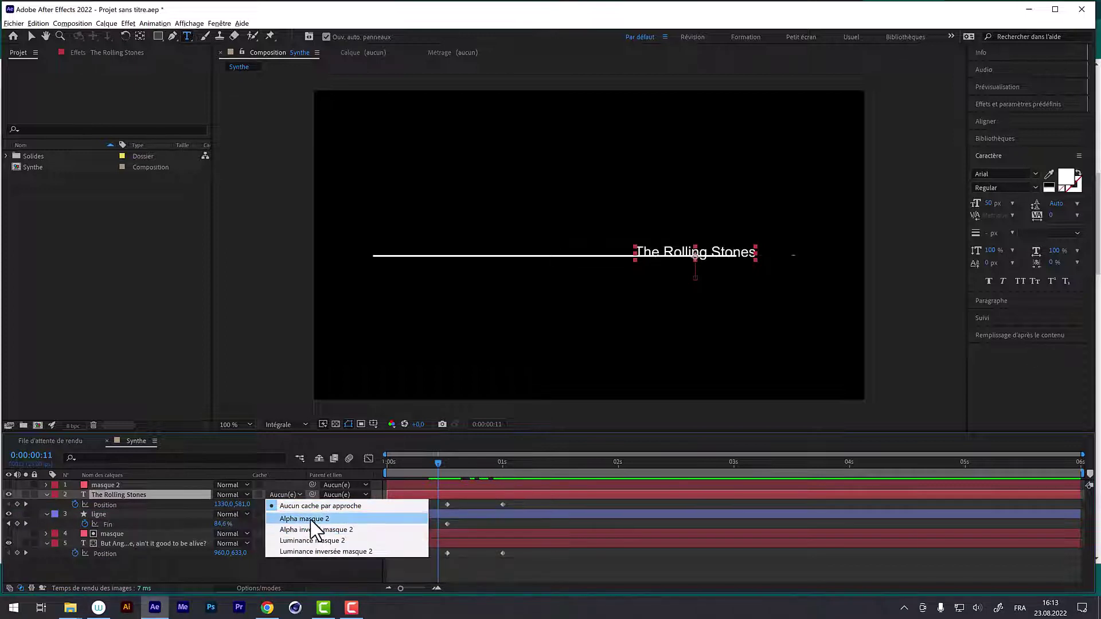
click(310, 519)
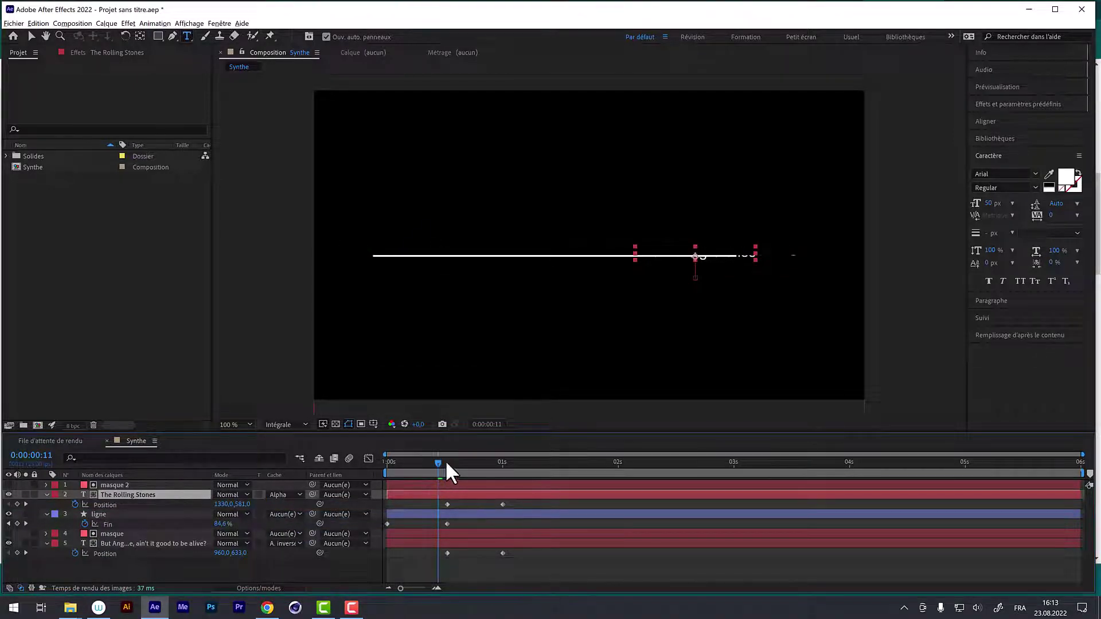
drag(446, 460, 485, 459)
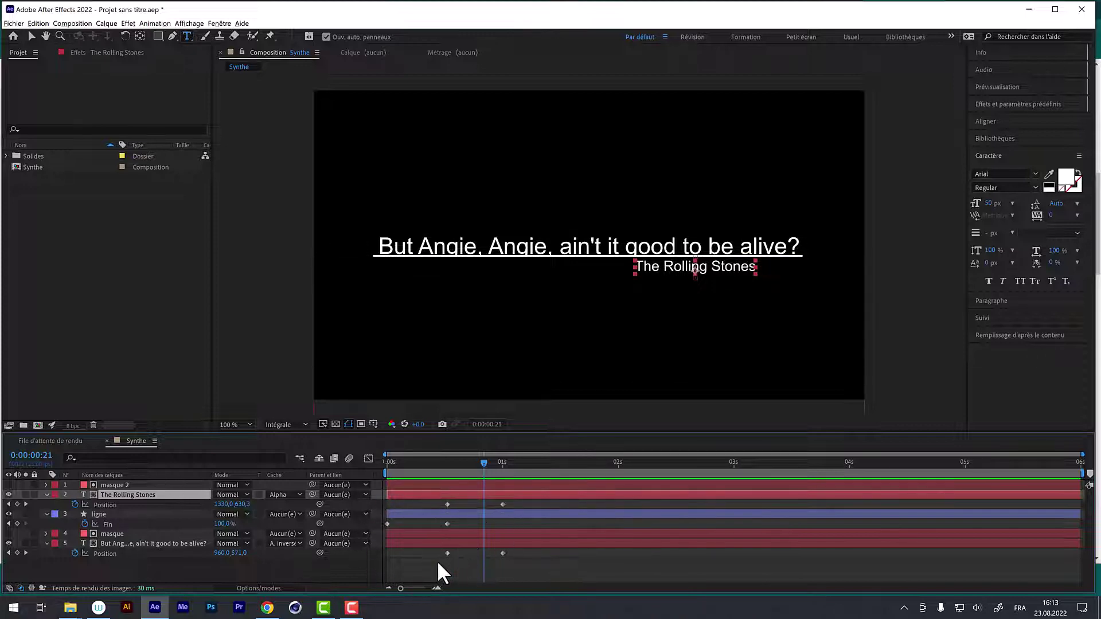
Move the ligne layer to the bottom of the layer stack
click(404, 514)
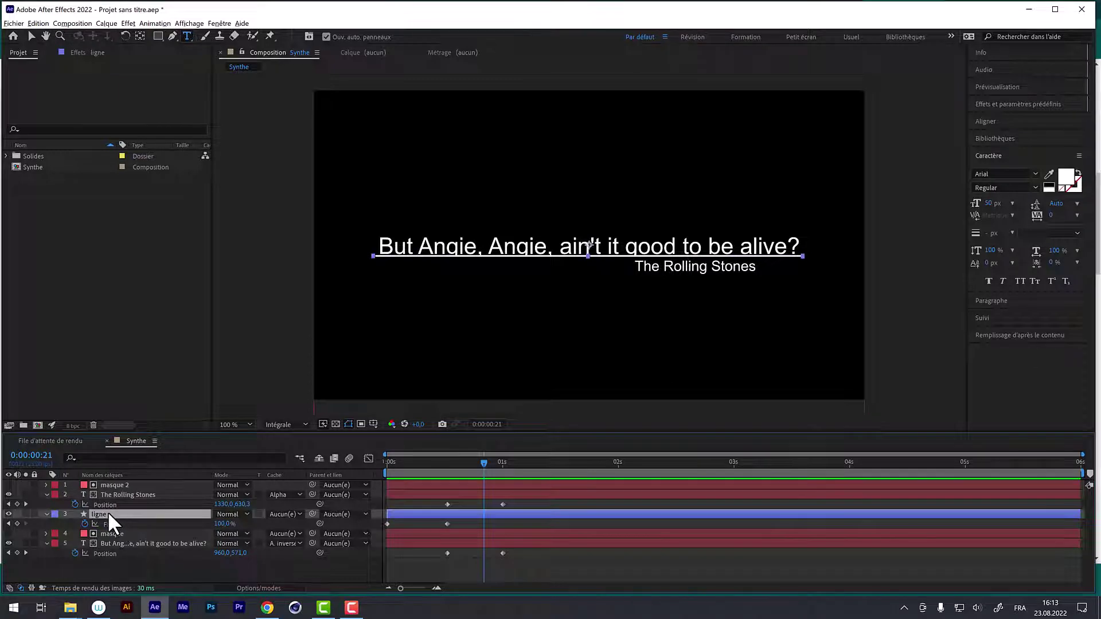
drag(108, 515, 92, 556)
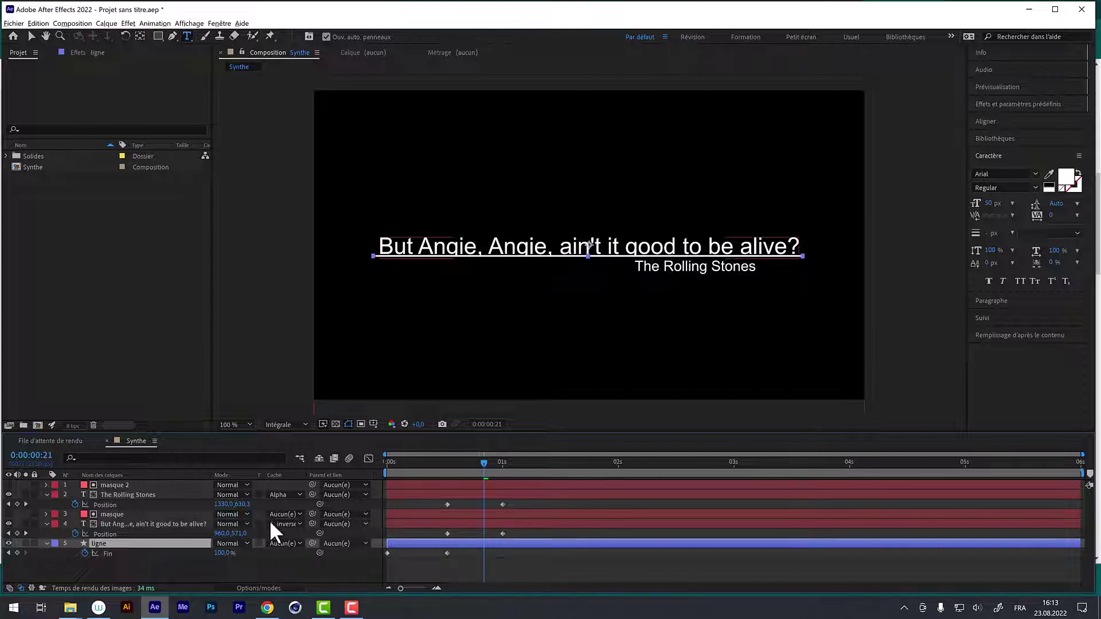
click(160, 524)
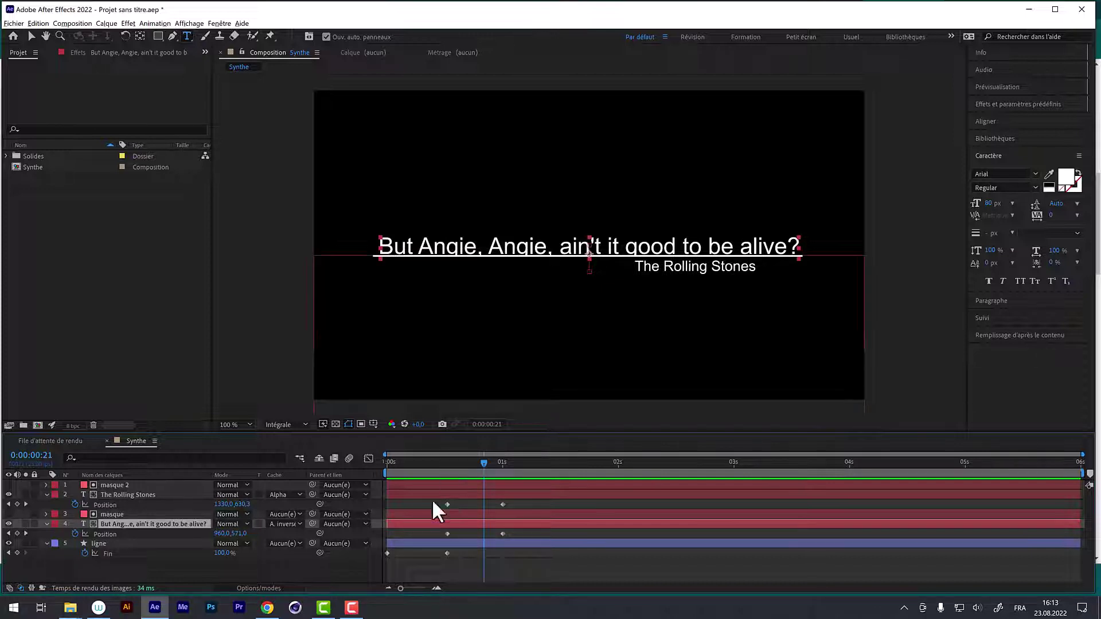
click(423, 462)
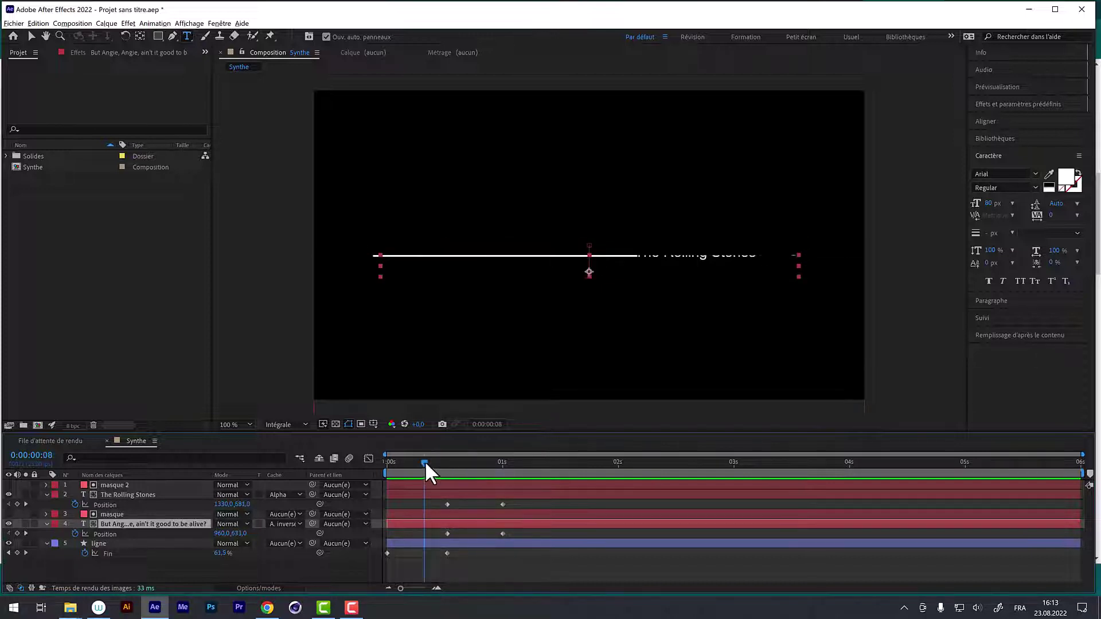
drag(419, 464, 420, 469)
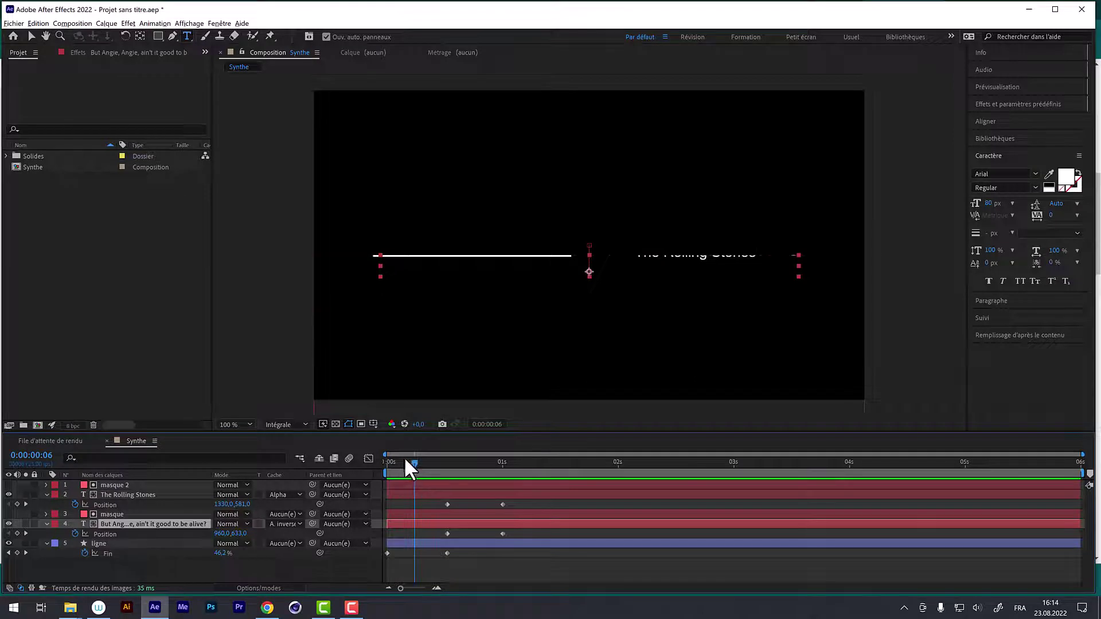
drag(404, 456, 384, 464)
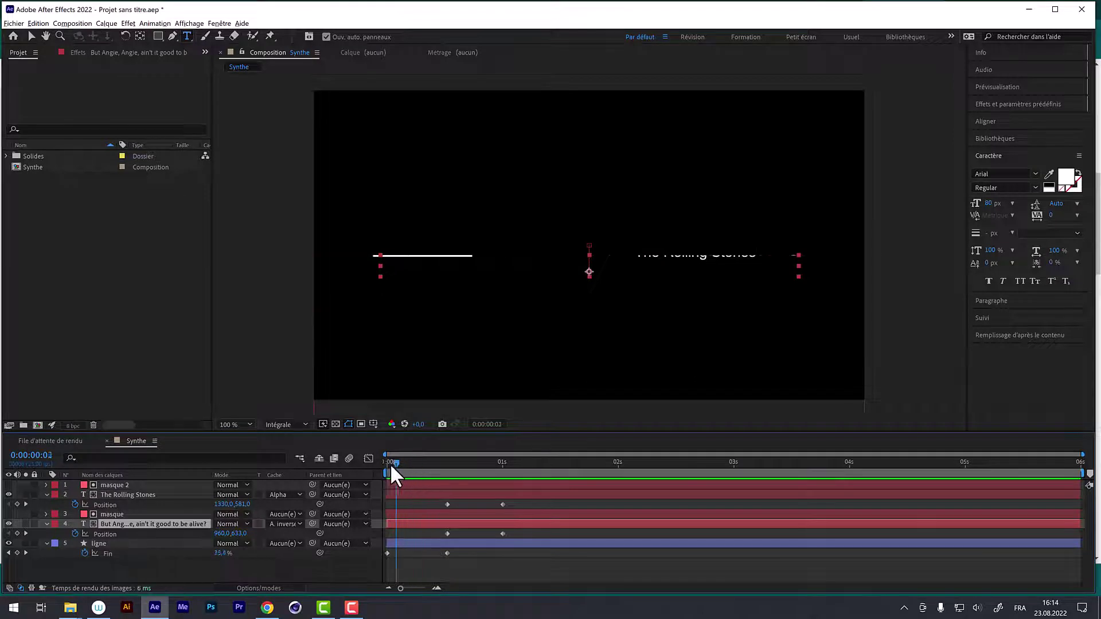
Shift the lyric's Position keyframes to 0s, then start the lyric and masque at about 0.5s
click(446, 533)
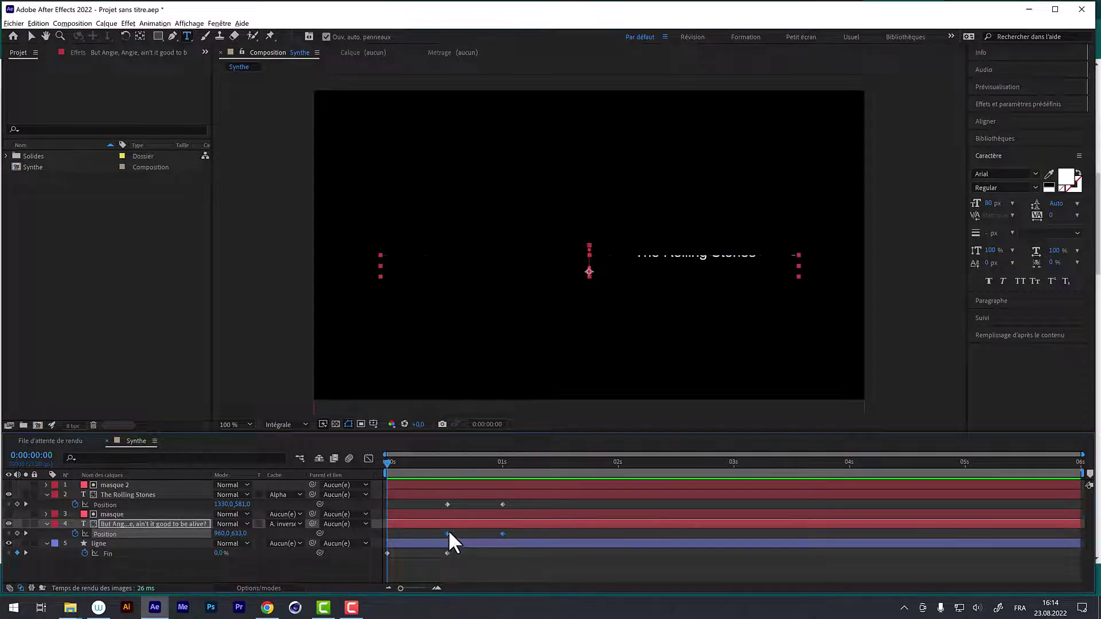
drag(448, 533, 388, 534)
click(395, 515)
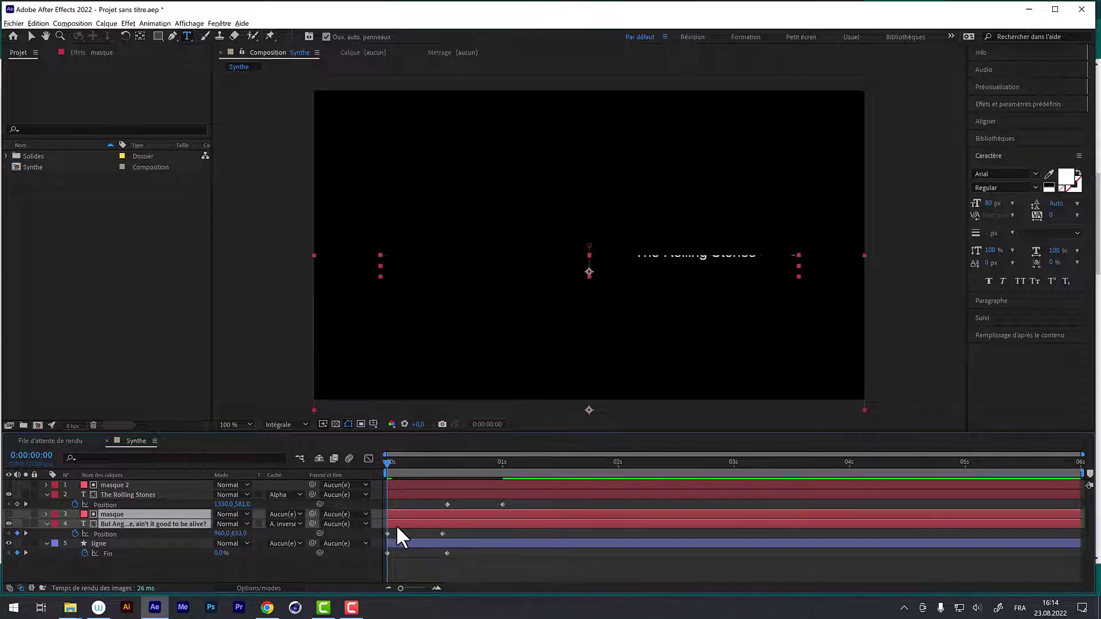
drag(398, 521, 458, 534)
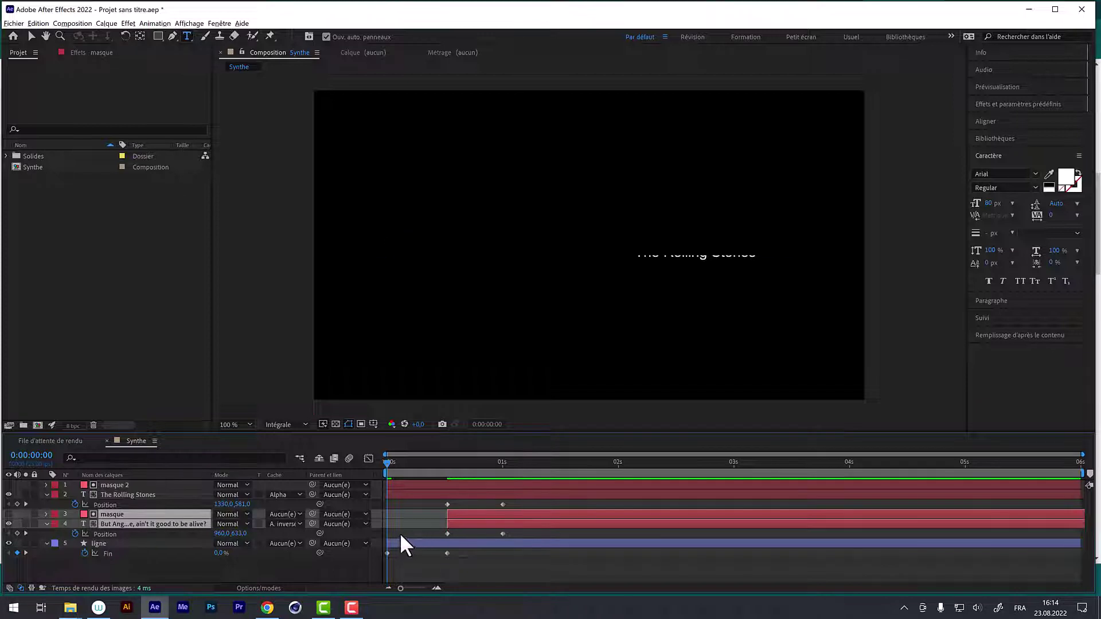
mouse_move(386, 460)
mouse_down()
mouse_move(435, 468)
mouse_move(459, 490)
mouse_move(449, 491)
mouse_up()
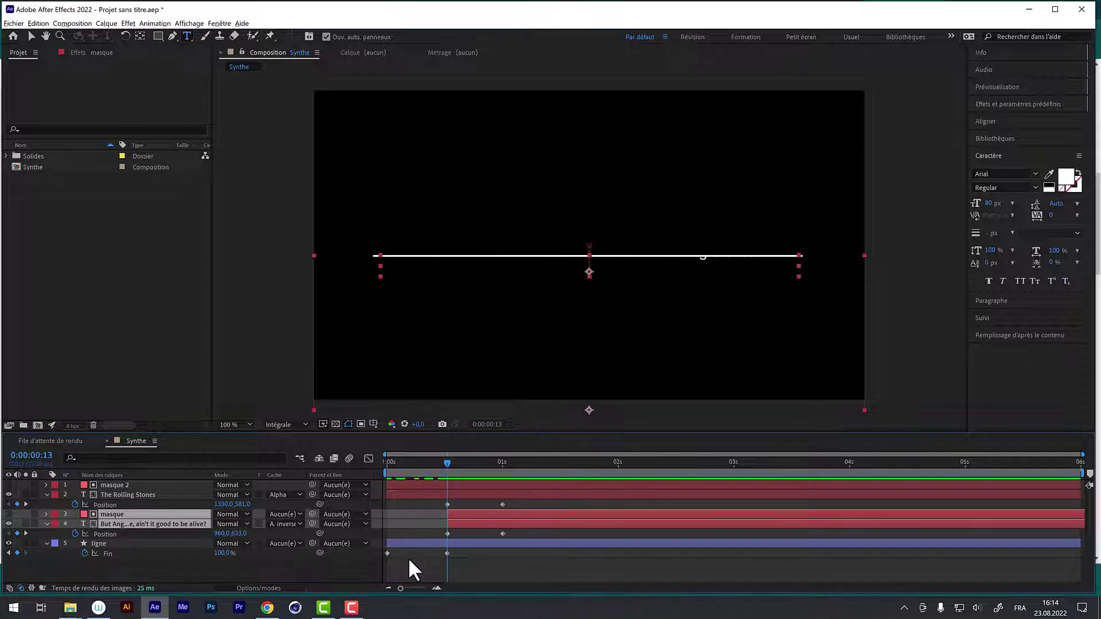
Drag The Rolling Stones Position keyframes earlier in time
click(174, 495)
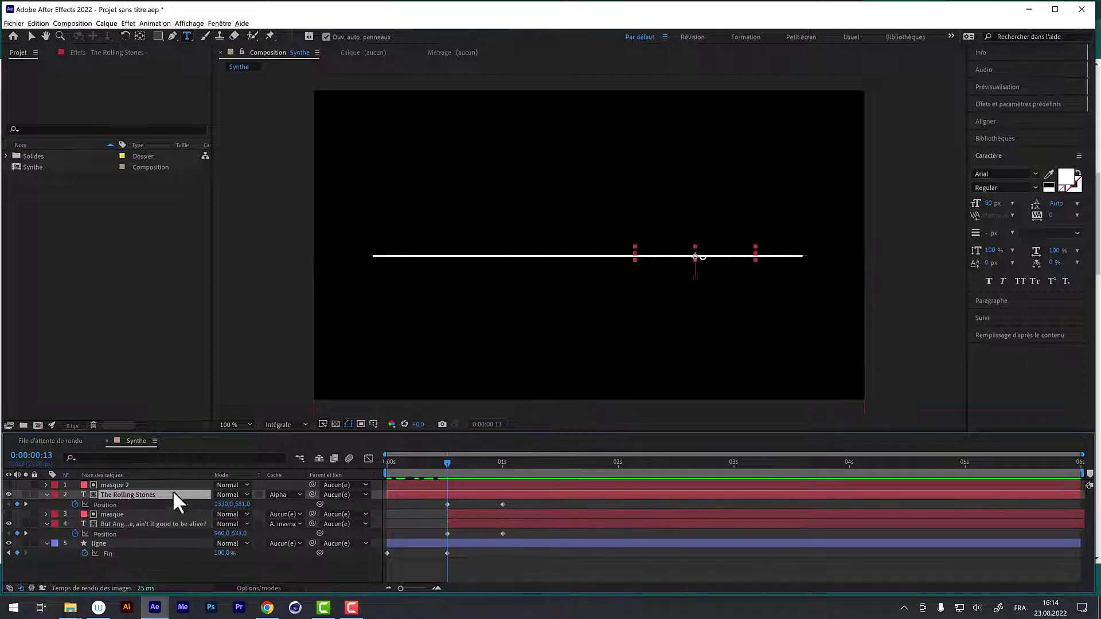
ctrl+click(174, 483)
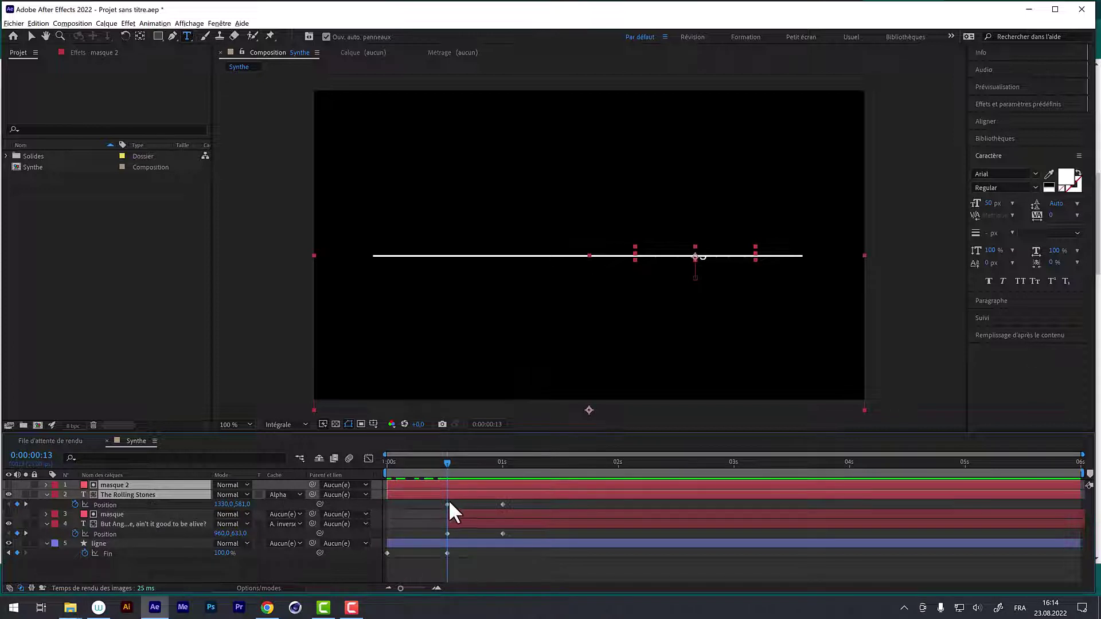
click(447, 504)
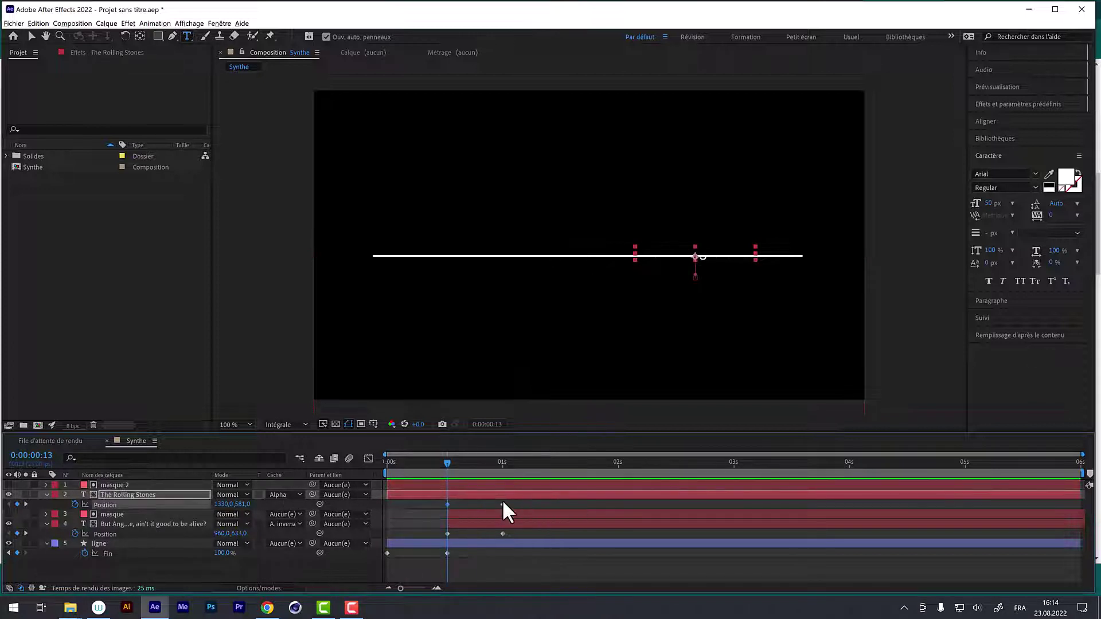
drag(447, 504, 388, 503)
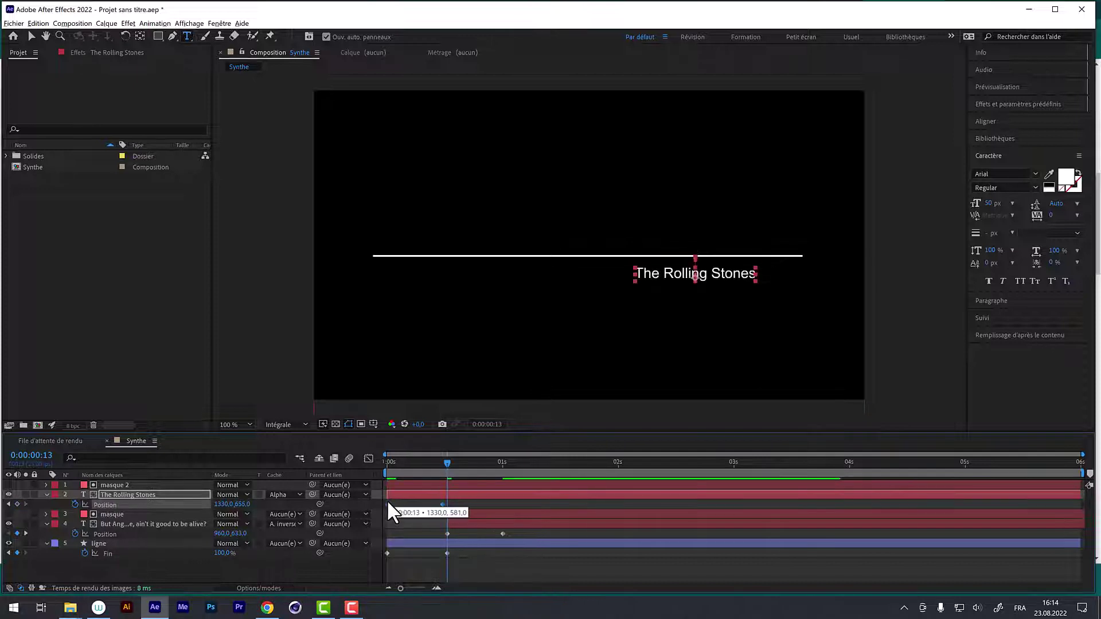
Open the masque 2 solid in its Layer panel, then return to the Synthe composition
double_click(398, 485)
shift+click(398, 493)
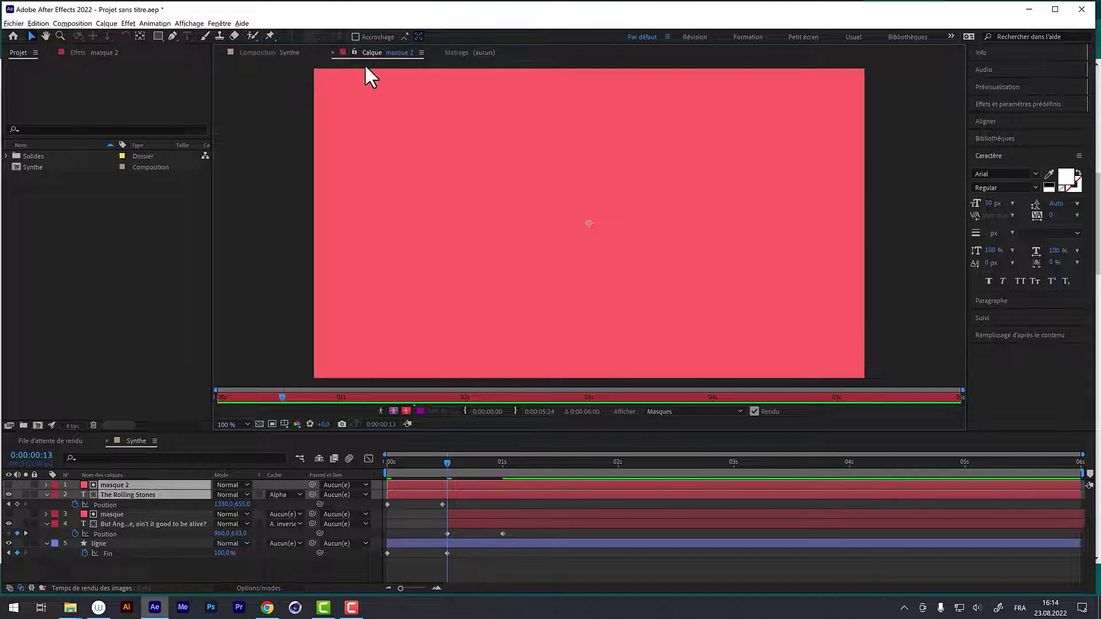
click(278, 50)
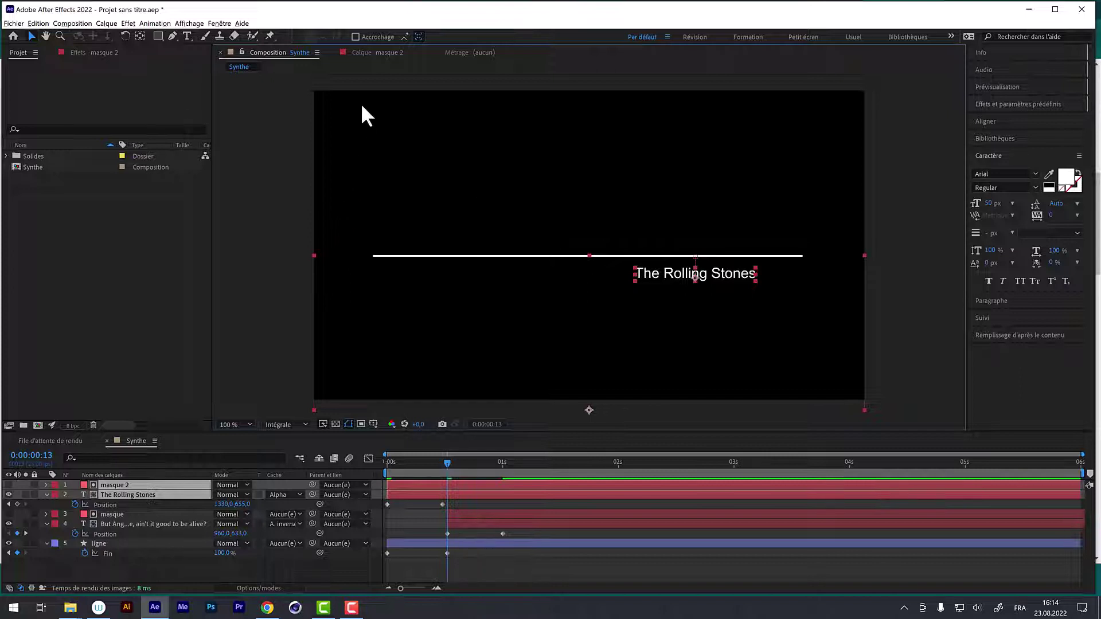
click(364, 51)
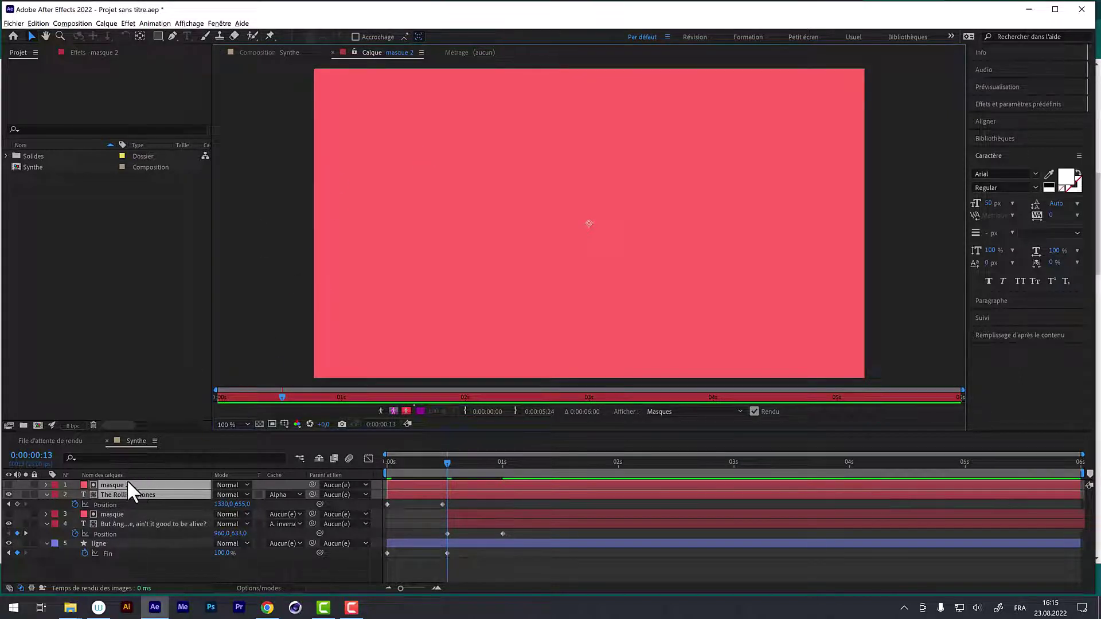
click(461, 52)
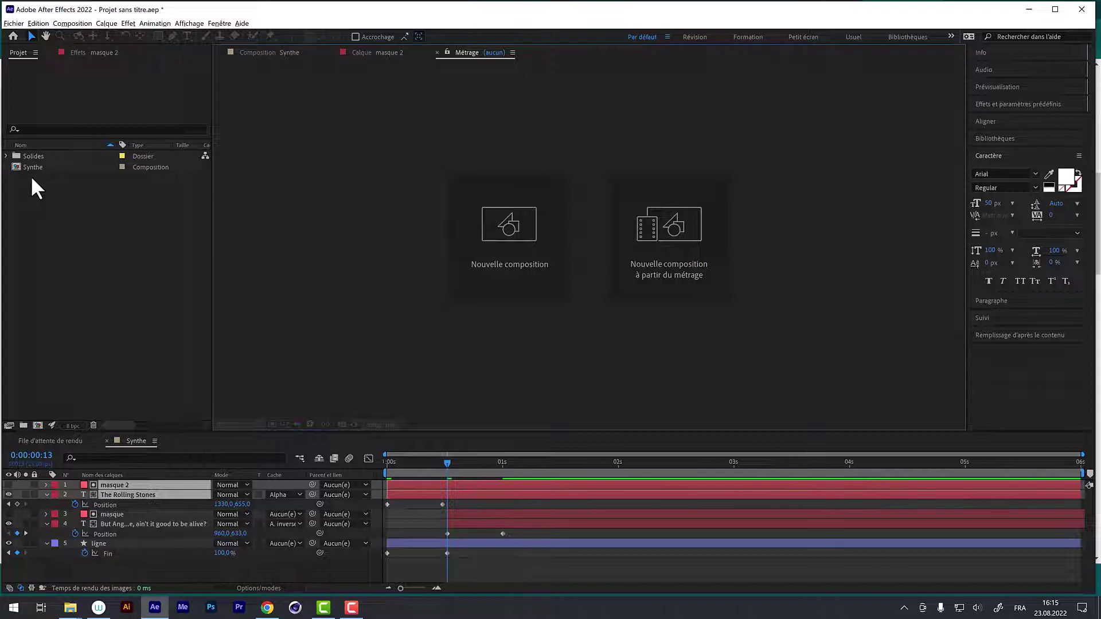
click(354, 52)
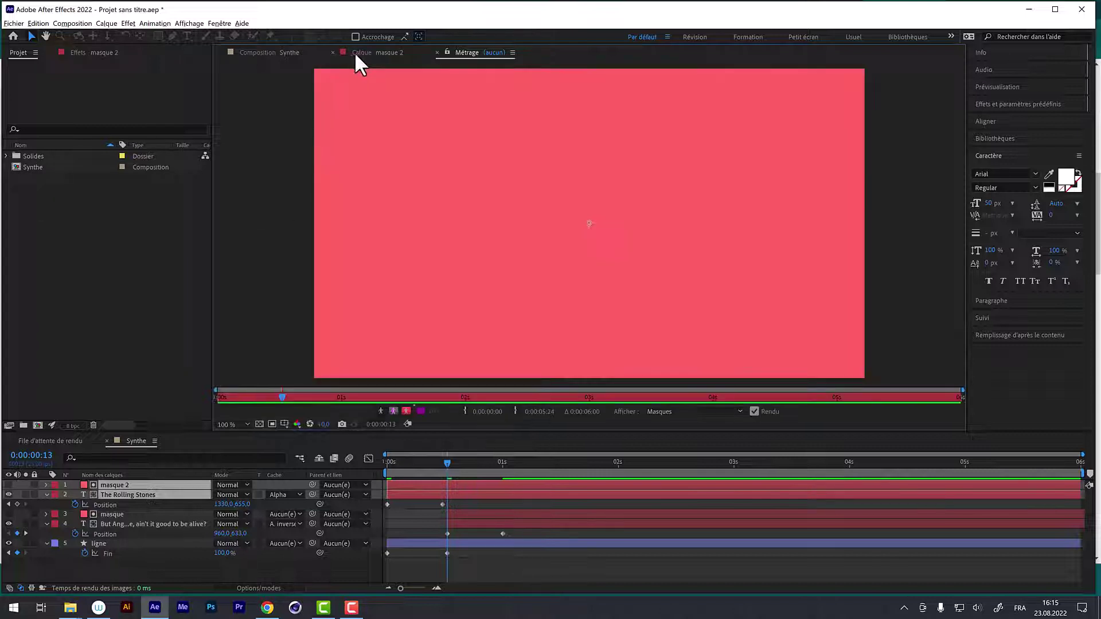
click(280, 52)
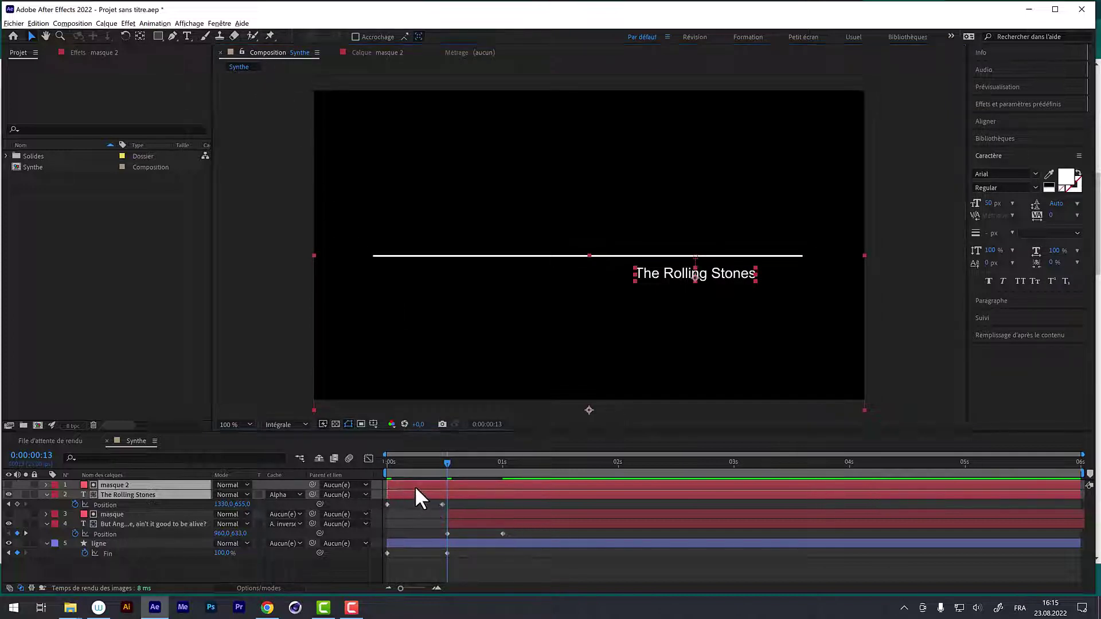
Shift the credit and masque 2 layer bars to start near 0.9s and preview the result
drag(394, 491, 498, 493)
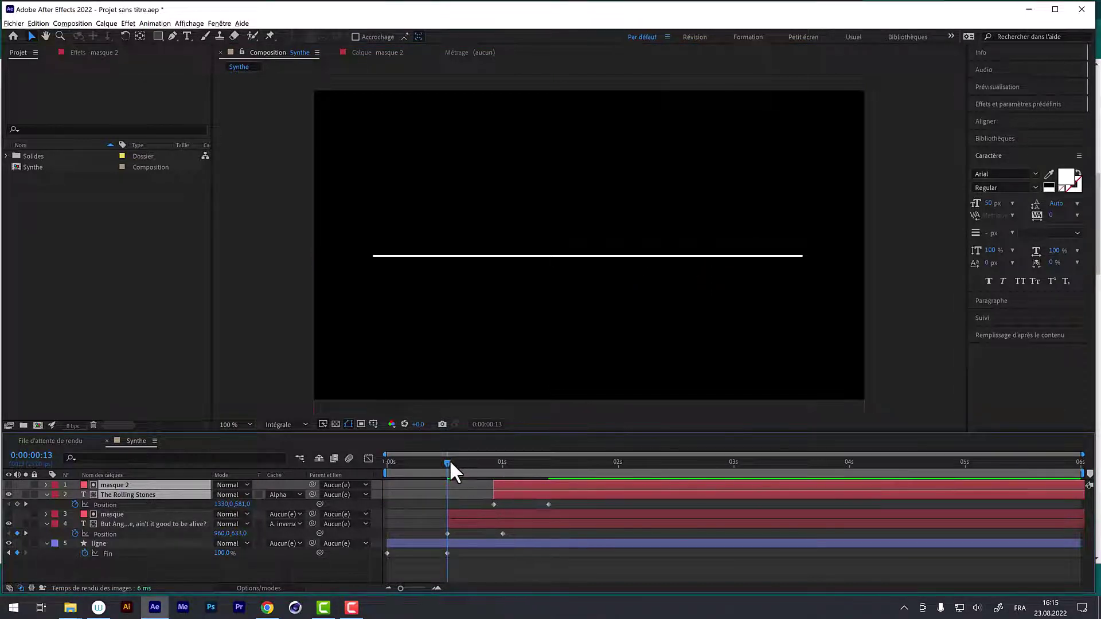
drag(450, 461, 405, 462)
key(space)
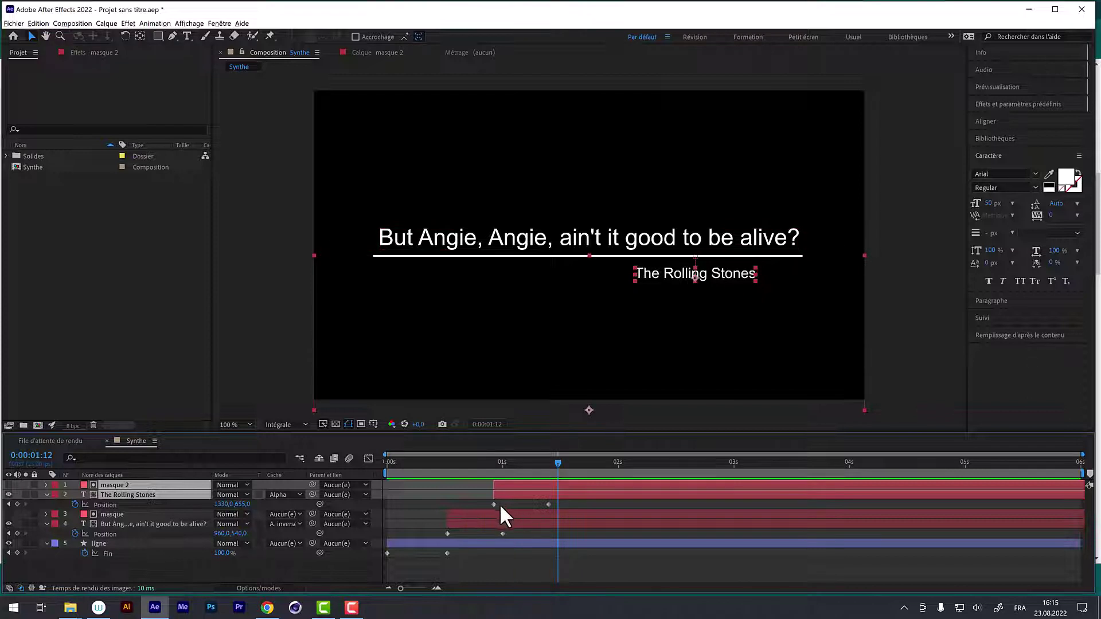
drag(537, 465, 535, 464)
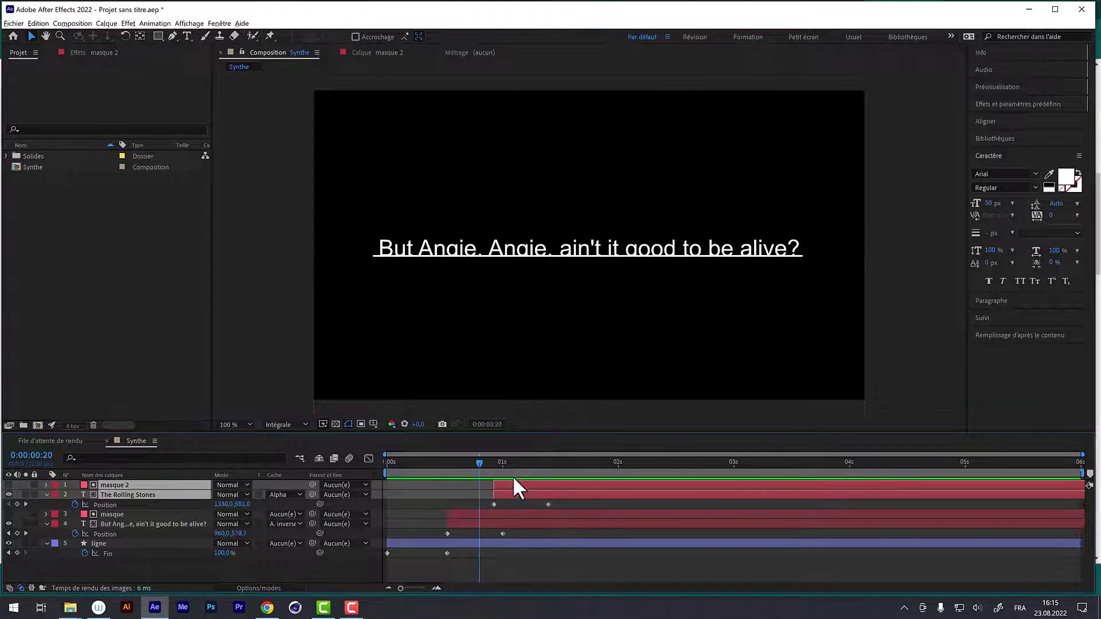
drag(497, 474, 319, 473)
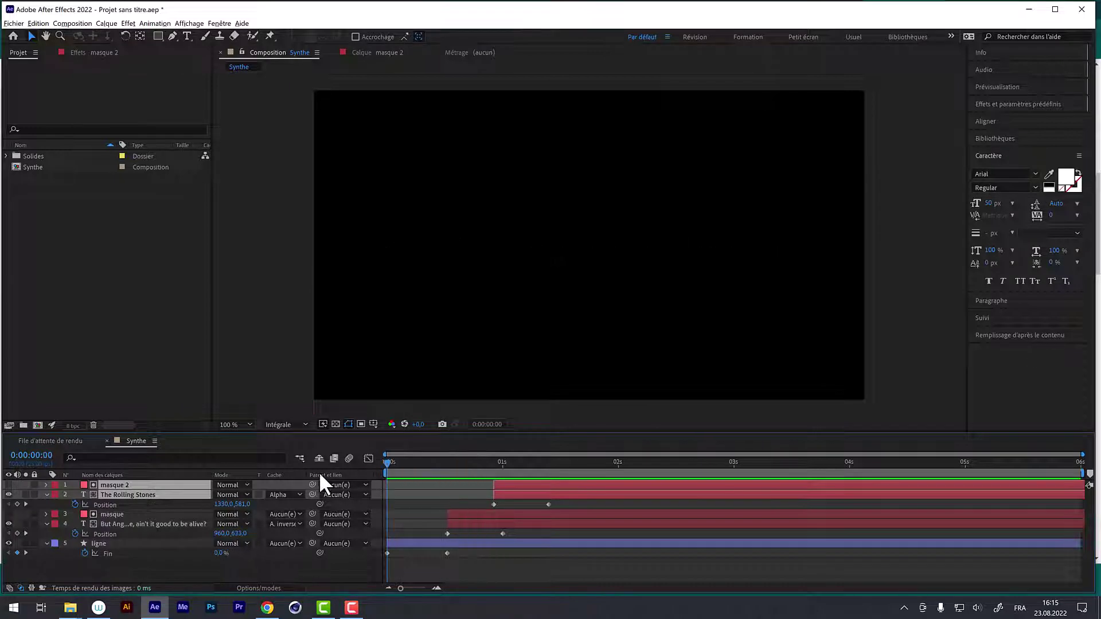
key(space)
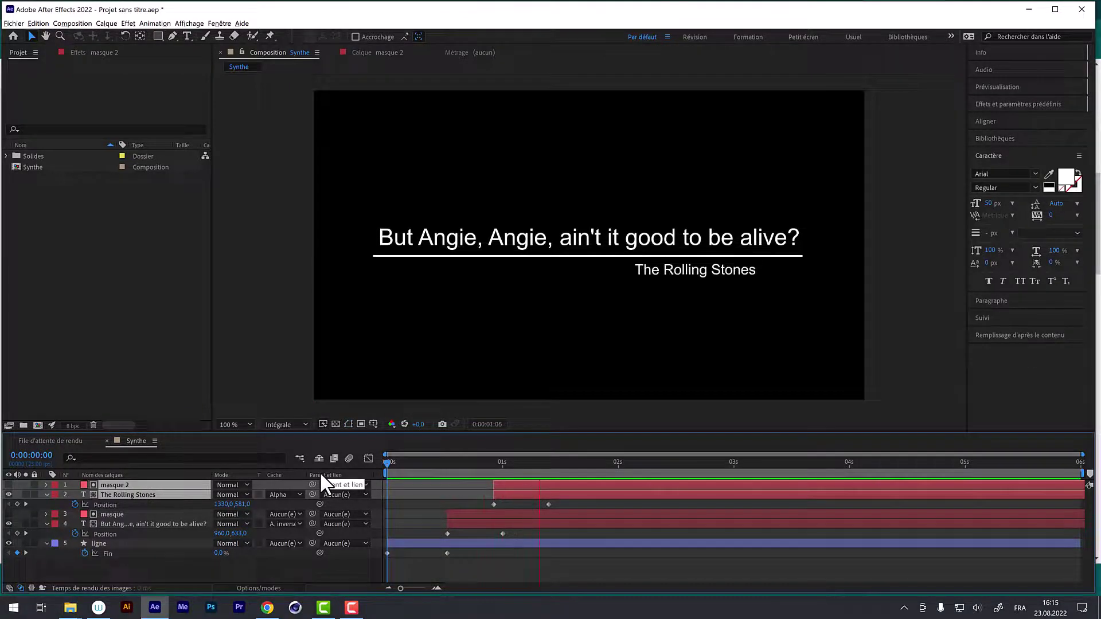
click(456, 462)
mouse_move(465, 461)
mouse_down()
mouse_move(530, 461)
mouse_move(358, 470)
mouse_up()
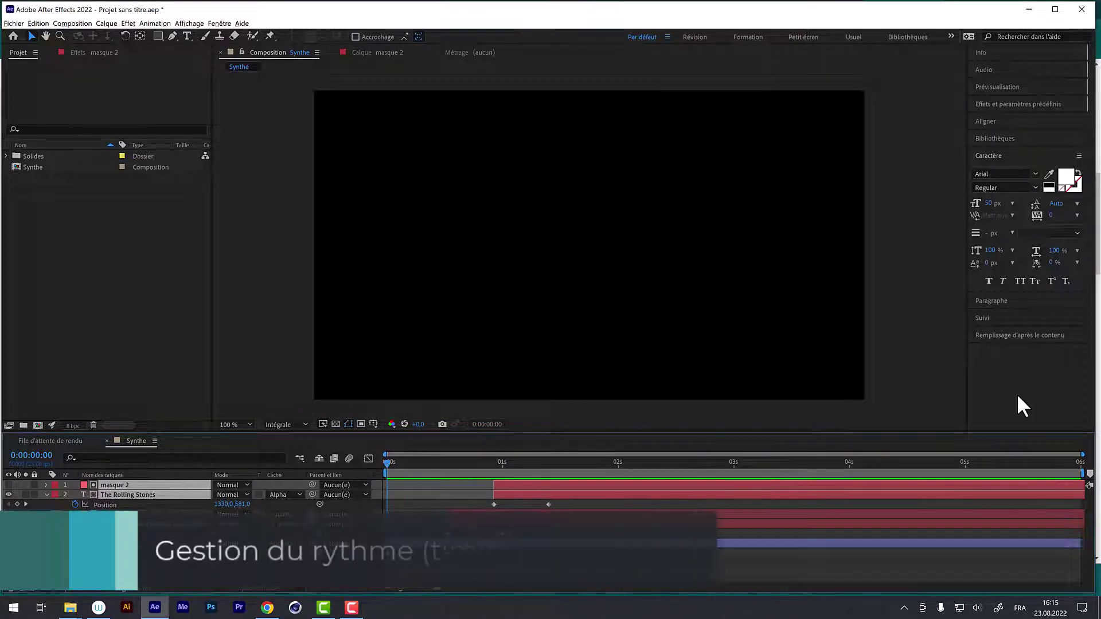
mouse_move(1082, 473)
mouse_down()
mouse_move(905, 474)
mouse_move(650, 503)
mouse_up()
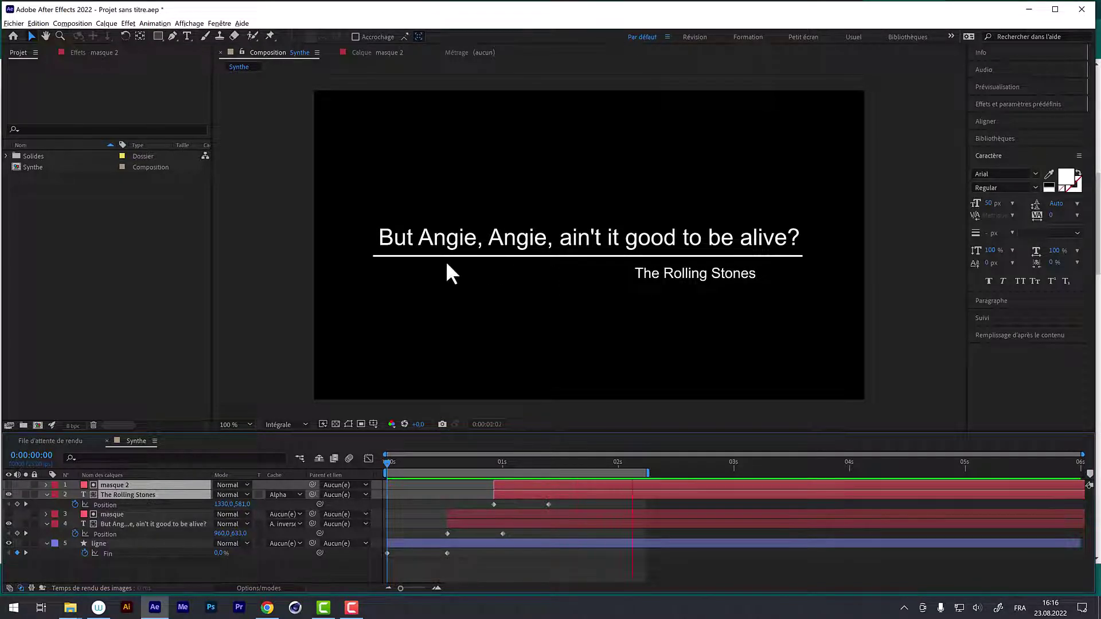
click(450, 462)
drag(413, 459, 511, 463)
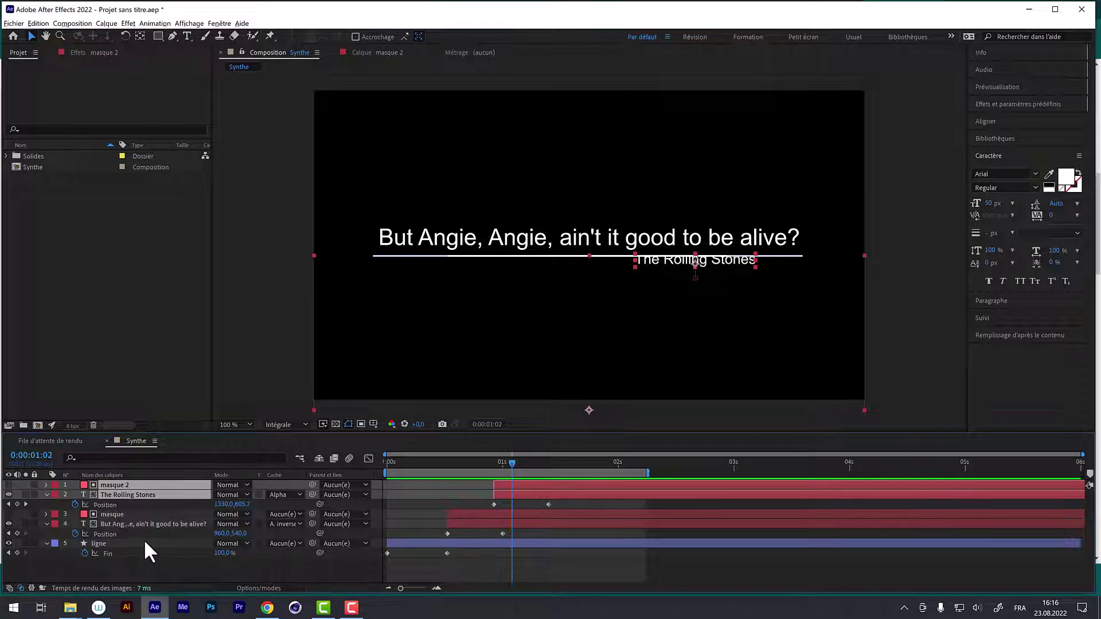
Apply Easy Ease to ligne's Fin end keyframe and stretch its handle so the line decelerates
click(106, 552)
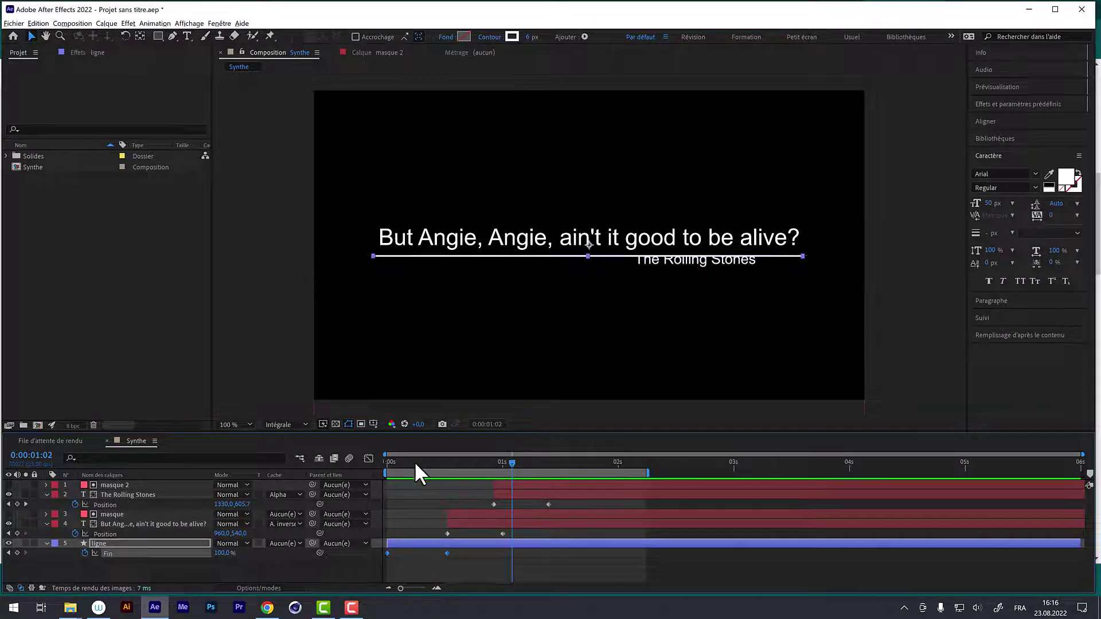
click(405, 462)
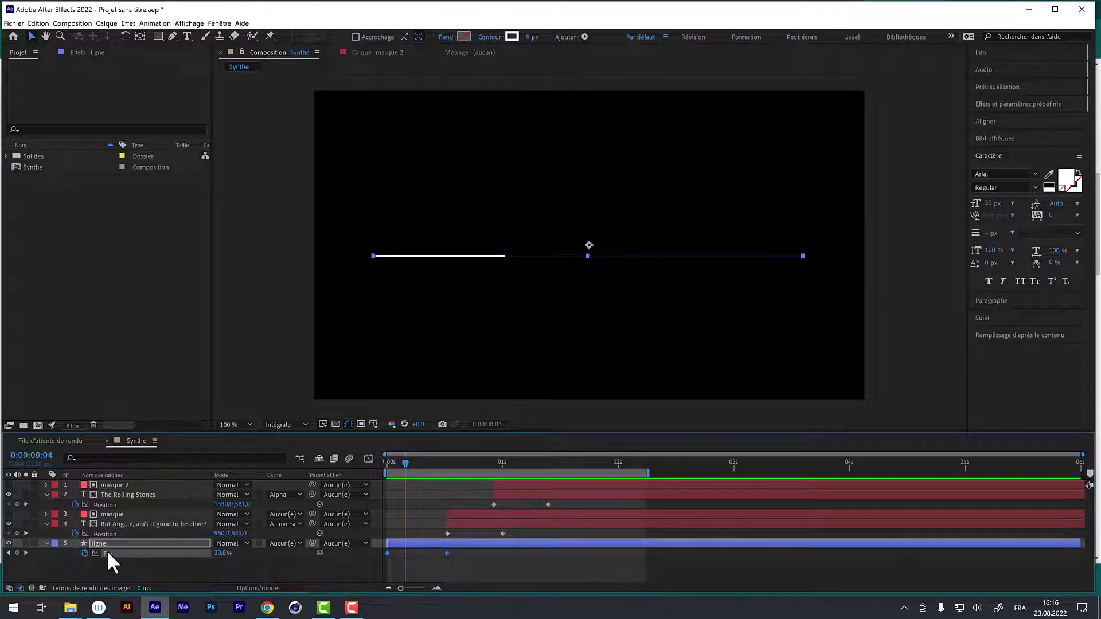
click(366, 457)
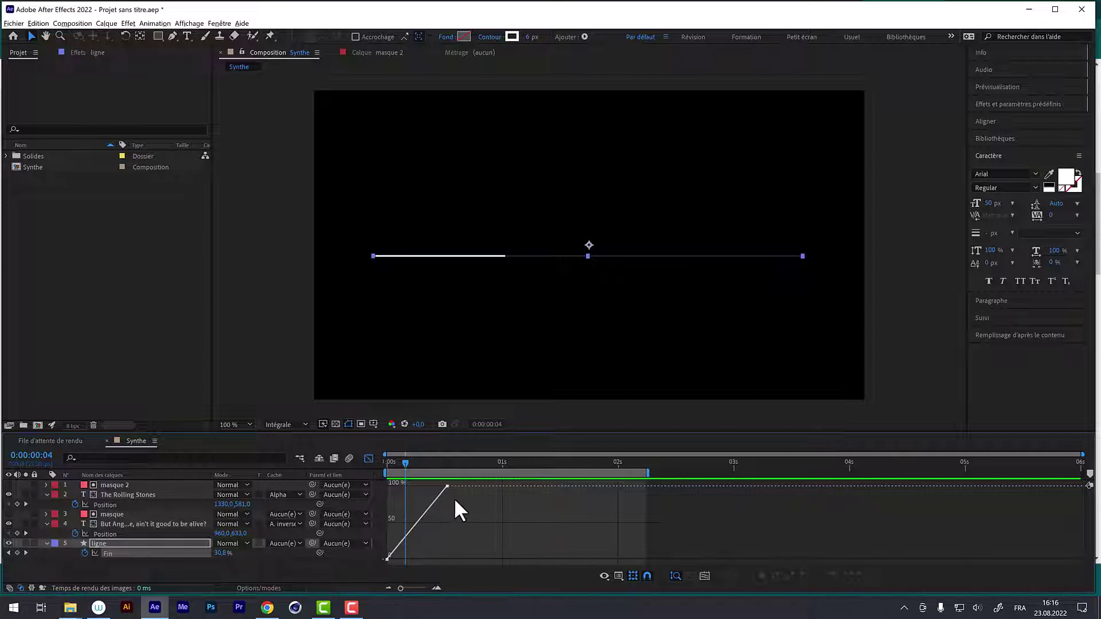
mouse_move(448, 494)
click(446, 487)
click(802, 572)
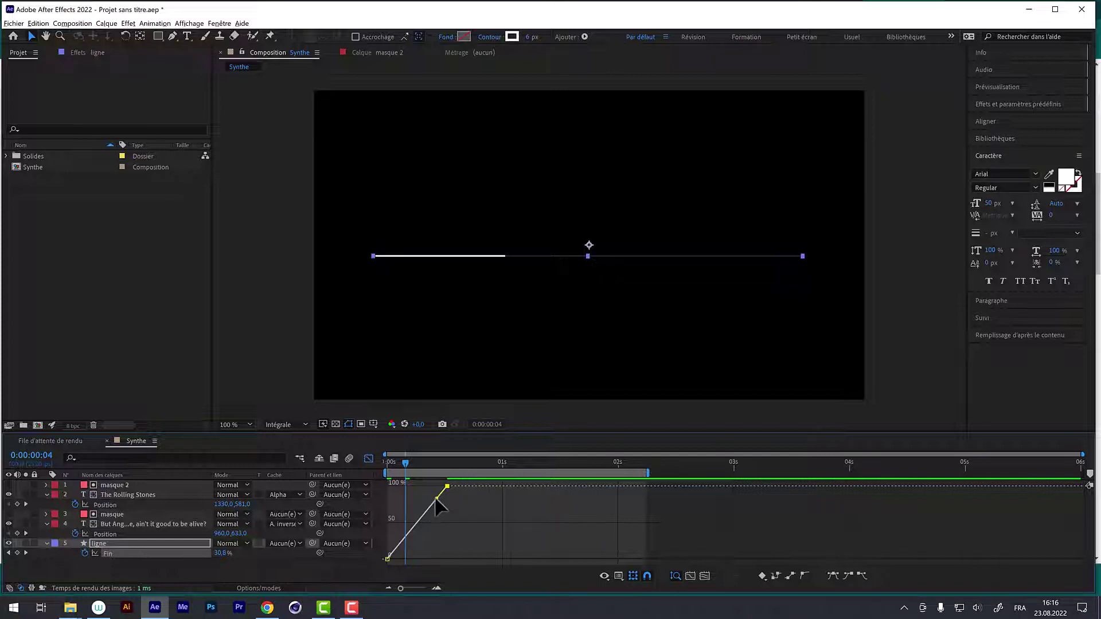
drag(436, 498, 404, 487)
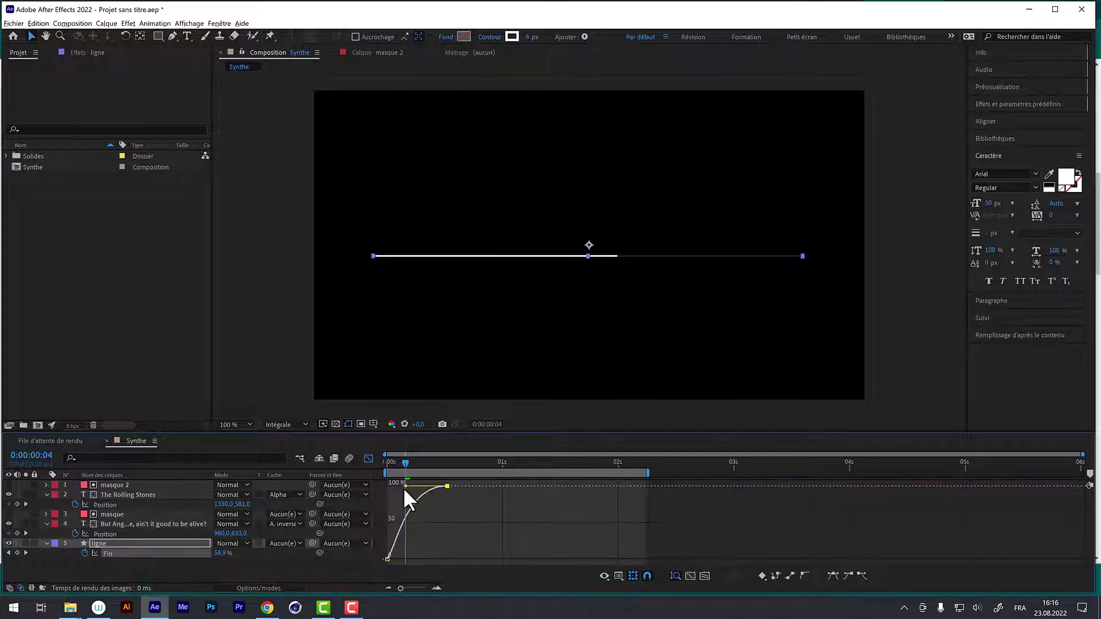
mouse_move(422, 500)
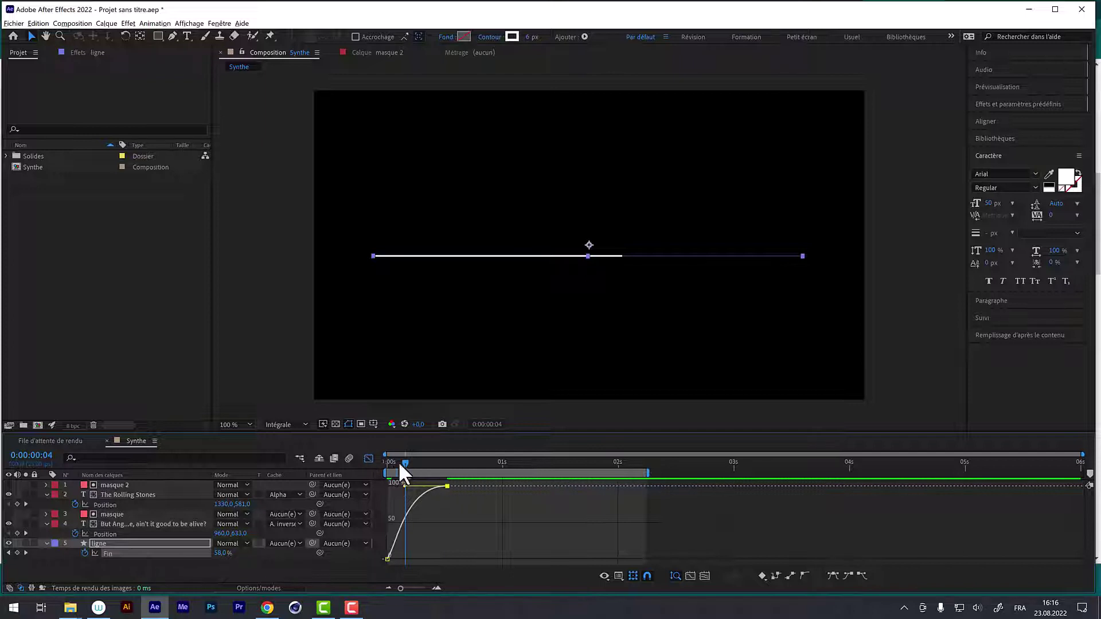
drag(399, 462, 382, 466)
key(space)
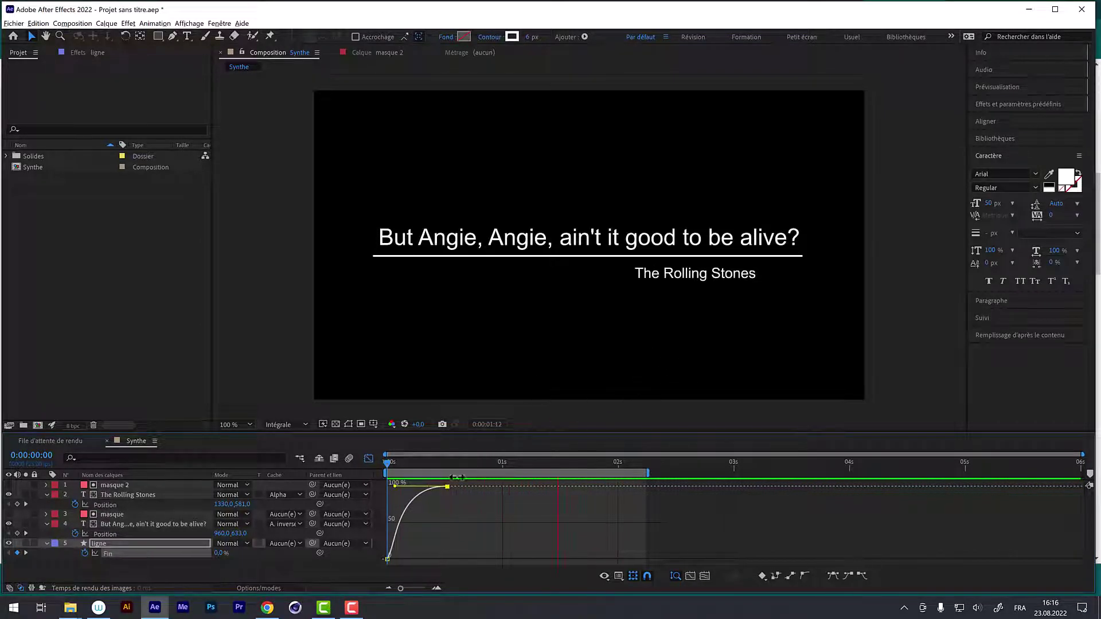
Separate the lyric's Position into X and Y and remove the X Position keyframes
click(456, 462)
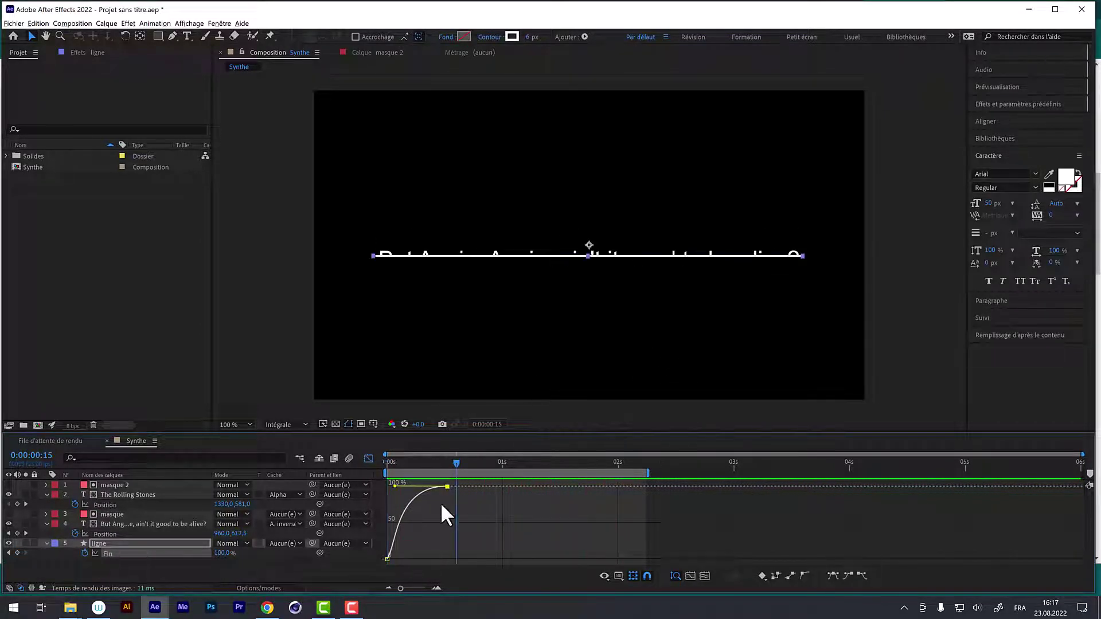
click(105, 534)
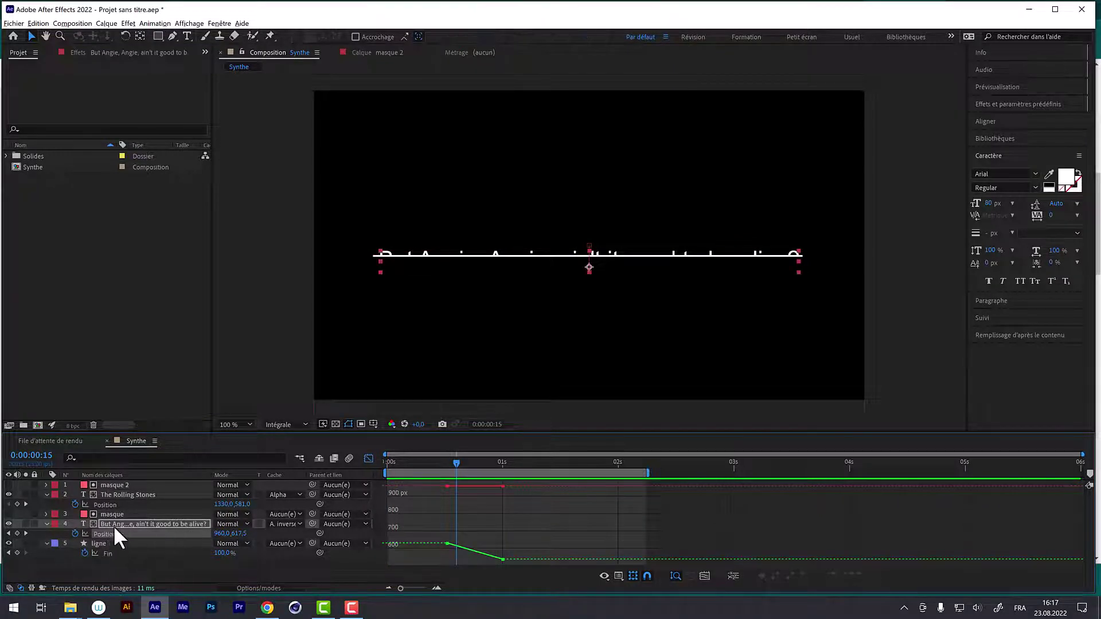
click(104, 533)
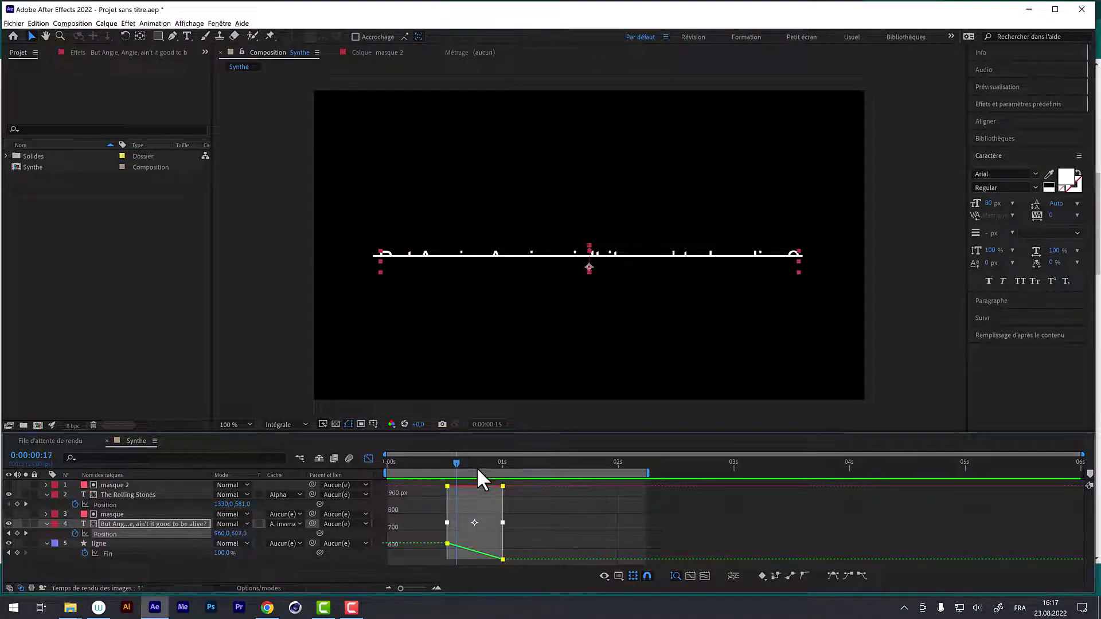
click(480, 469)
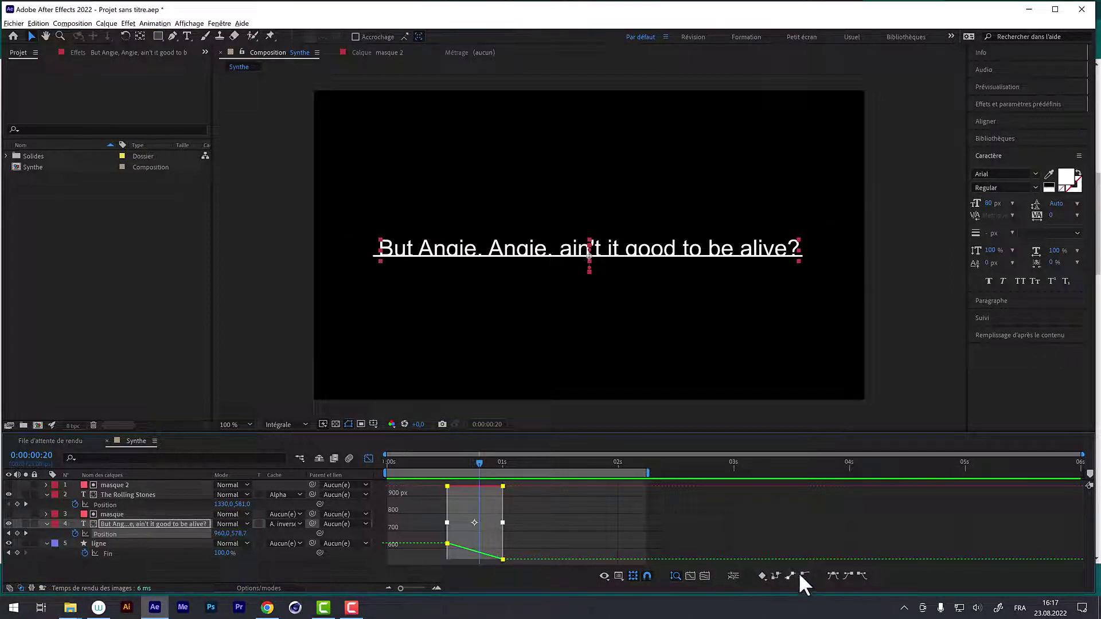
right_click(105, 533)
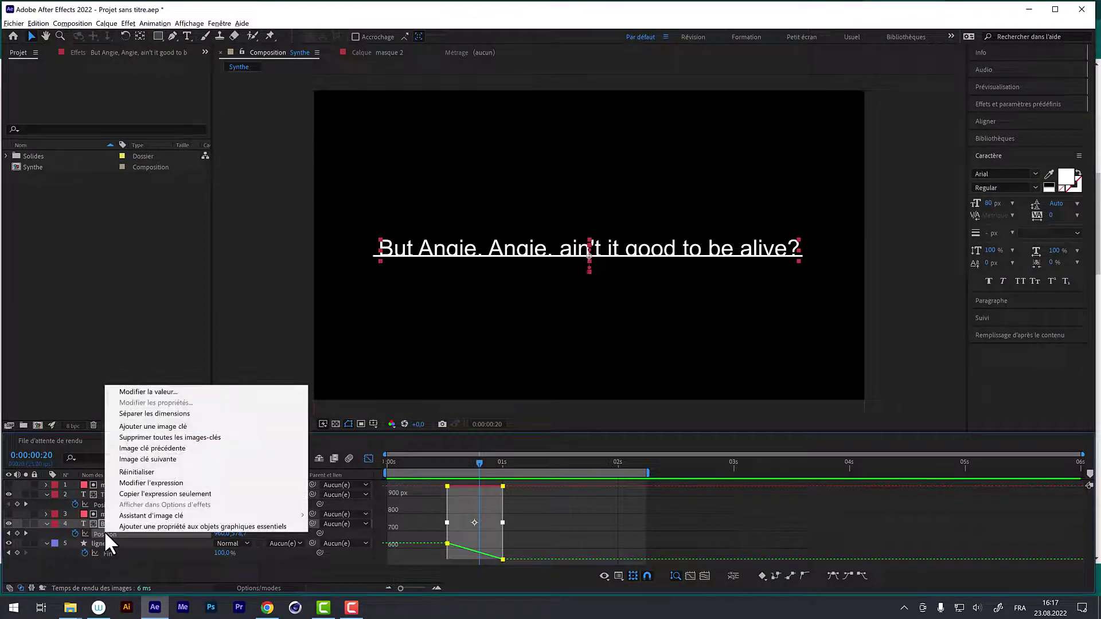
click(150, 414)
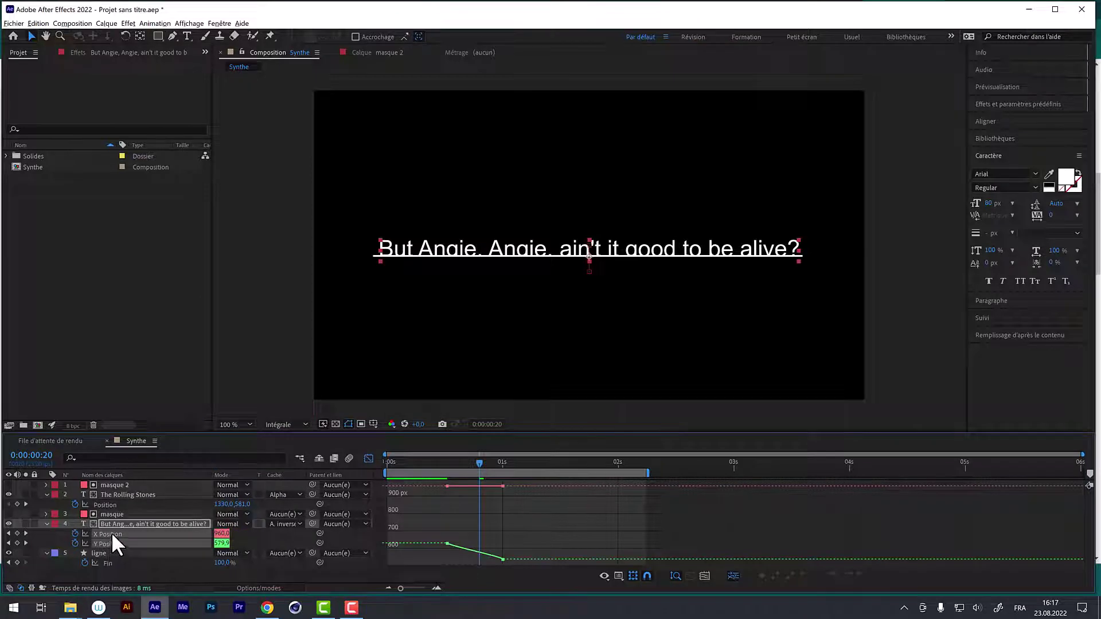
click(111, 533)
click(109, 560)
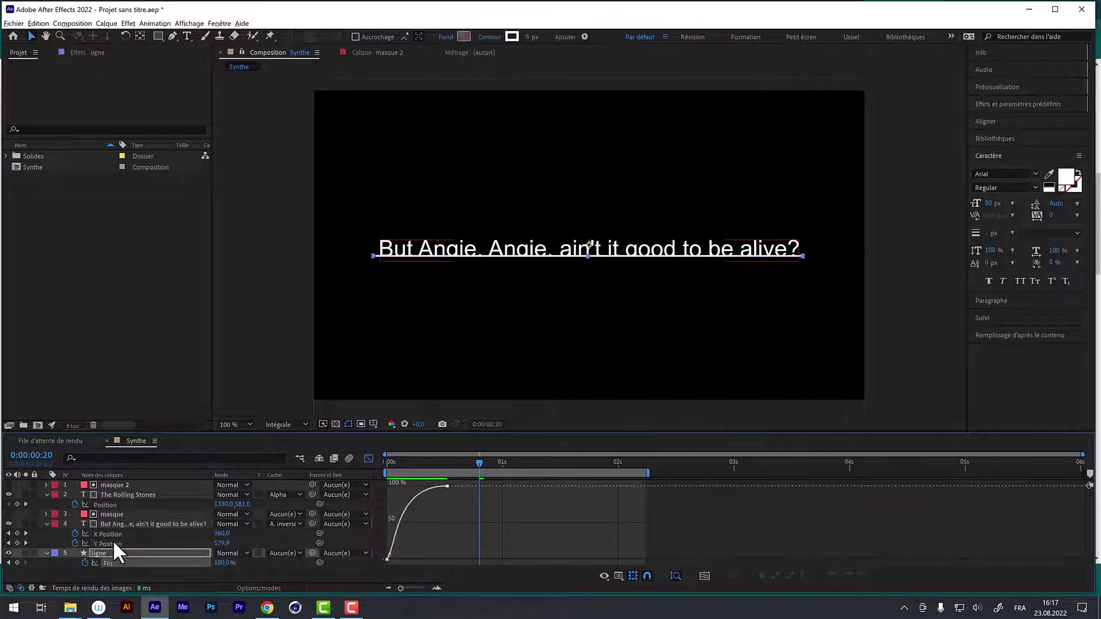
click(112, 543)
click(118, 532)
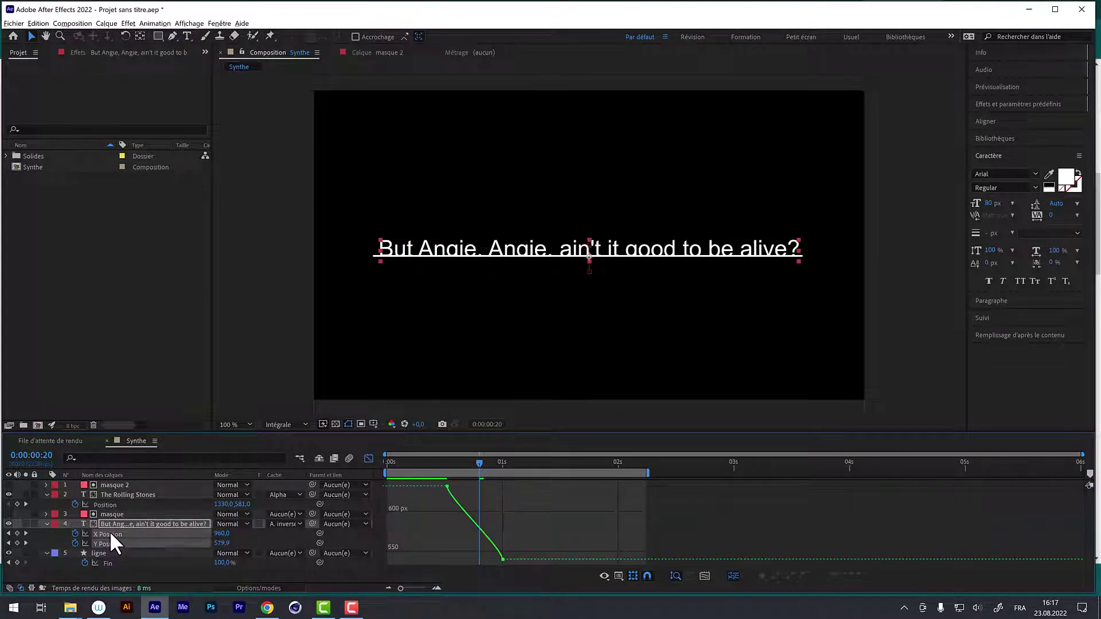
click(75, 533)
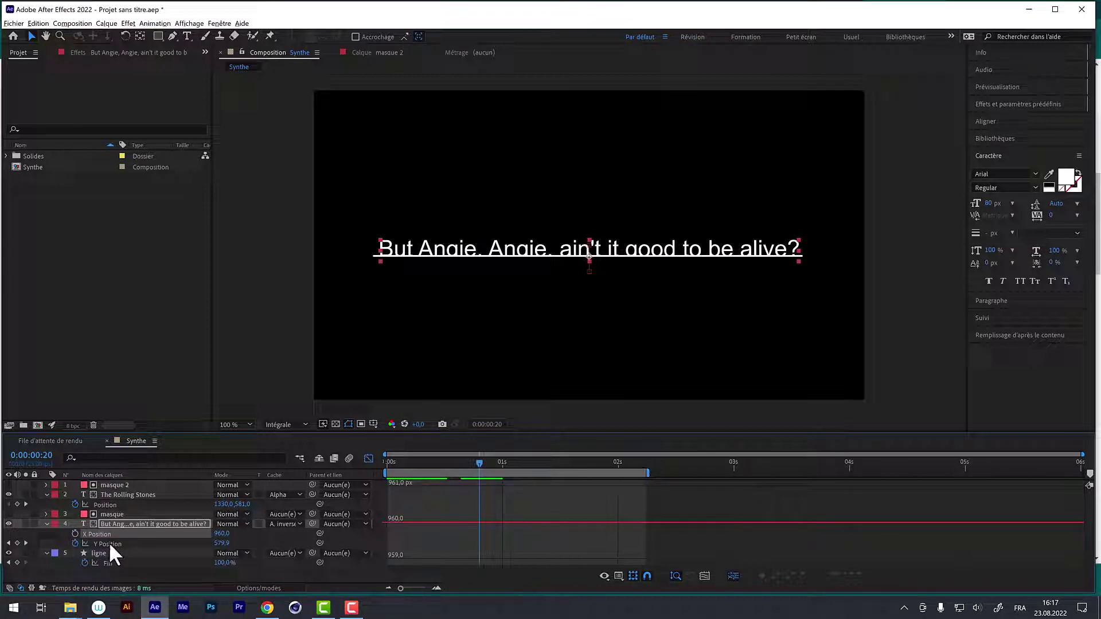
Ease the lyric's Y Position keyframes in the Graph Editor for a soft landing
click(111, 543)
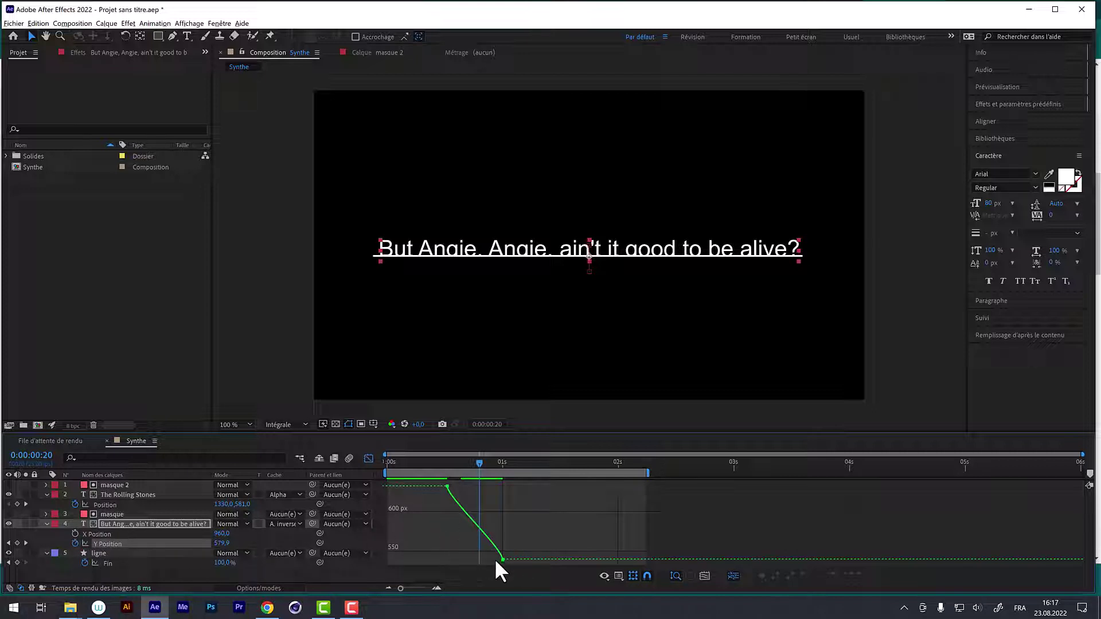
key(ctrl+a)
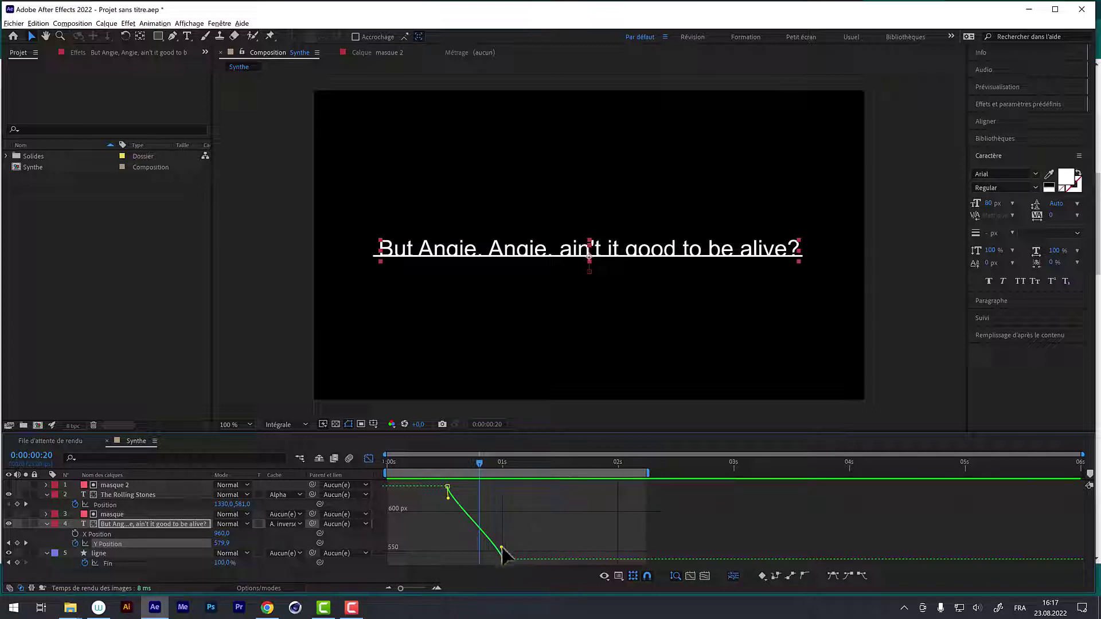
drag(501, 548, 466, 557)
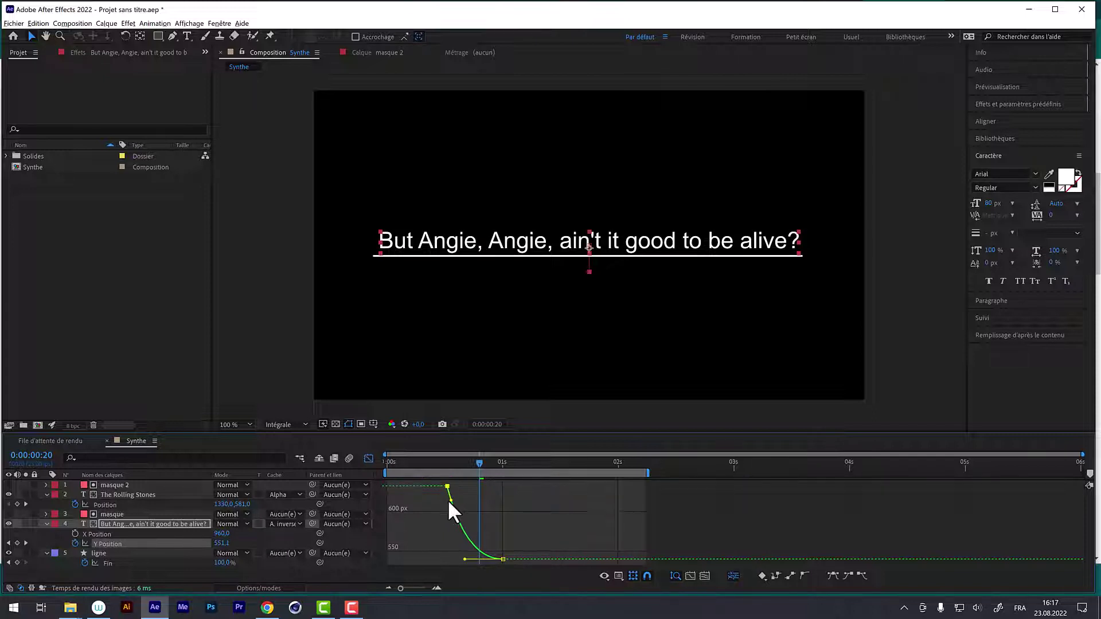
drag(449, 499, 450, 502)
key(space)
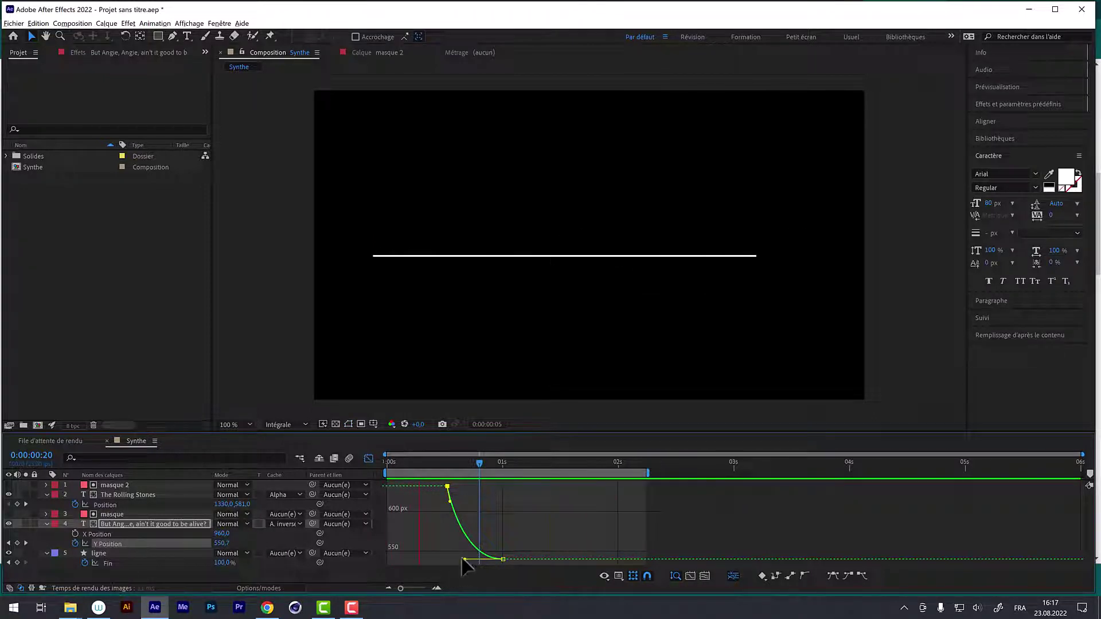
drag(464, 559, 443, 550)
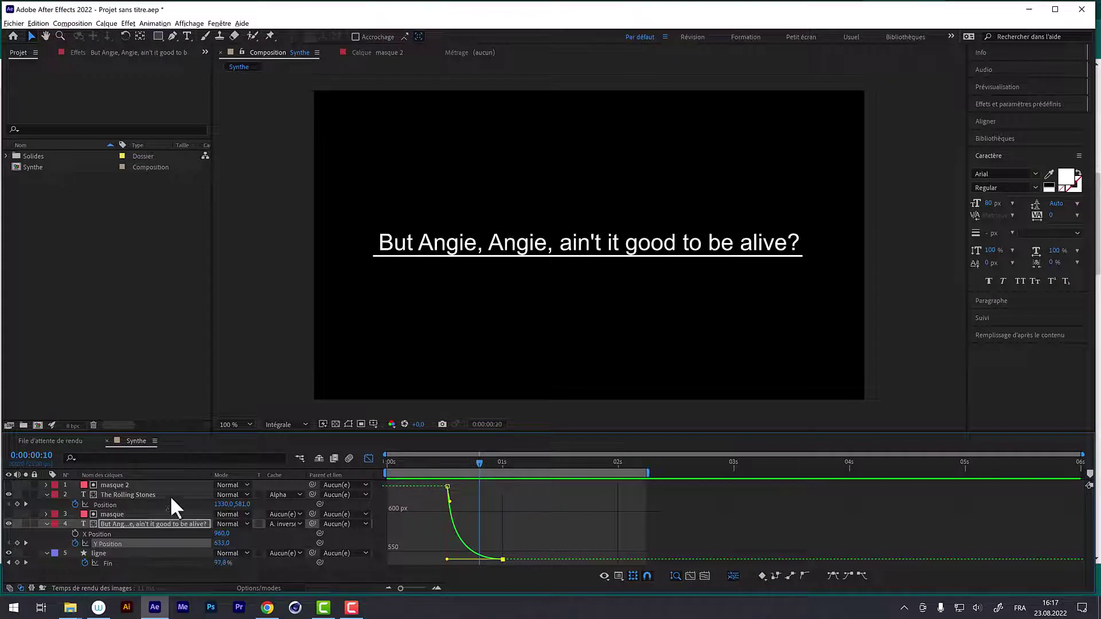
Separate The Rolling Stones Position into X and Y dimensions
click(102, 501)
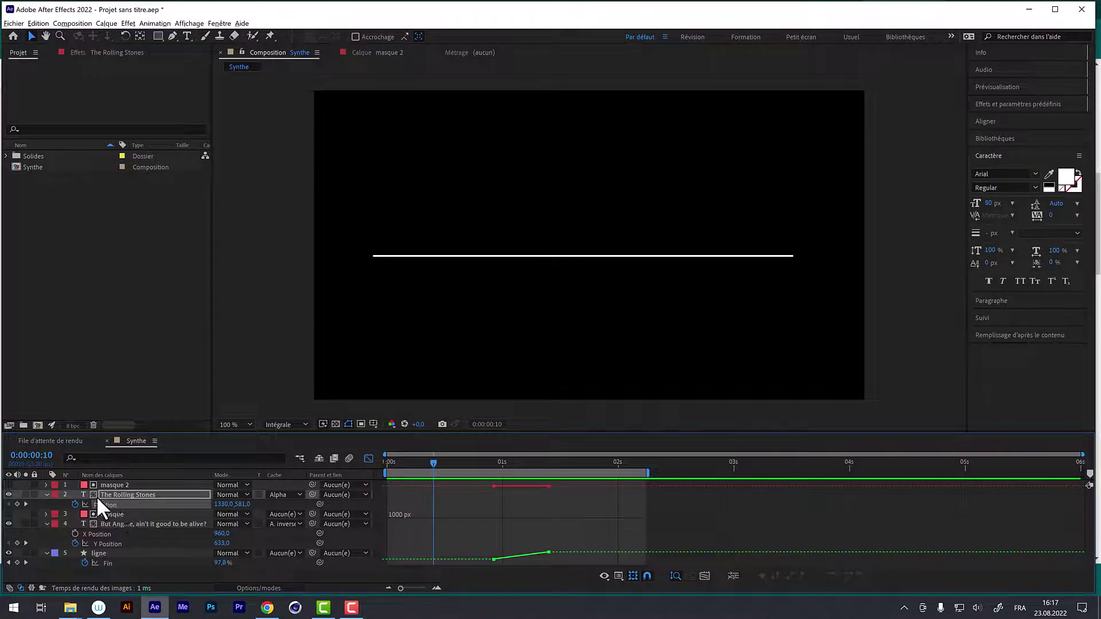
right_click(100, 500)
click(138, 383)
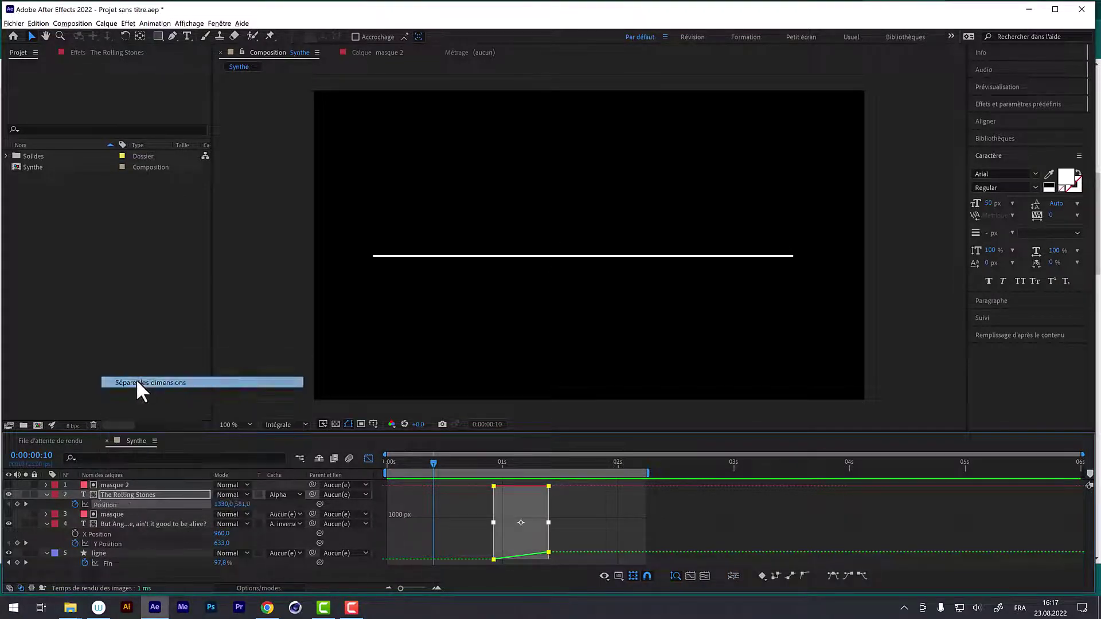
click(97, 503)
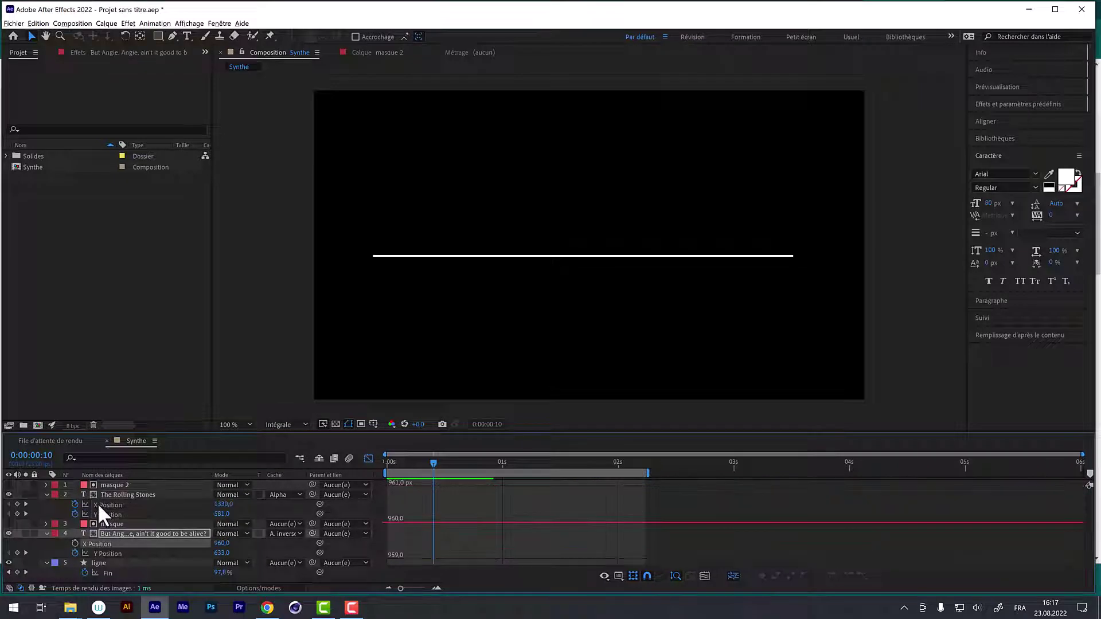
click(120, 513)
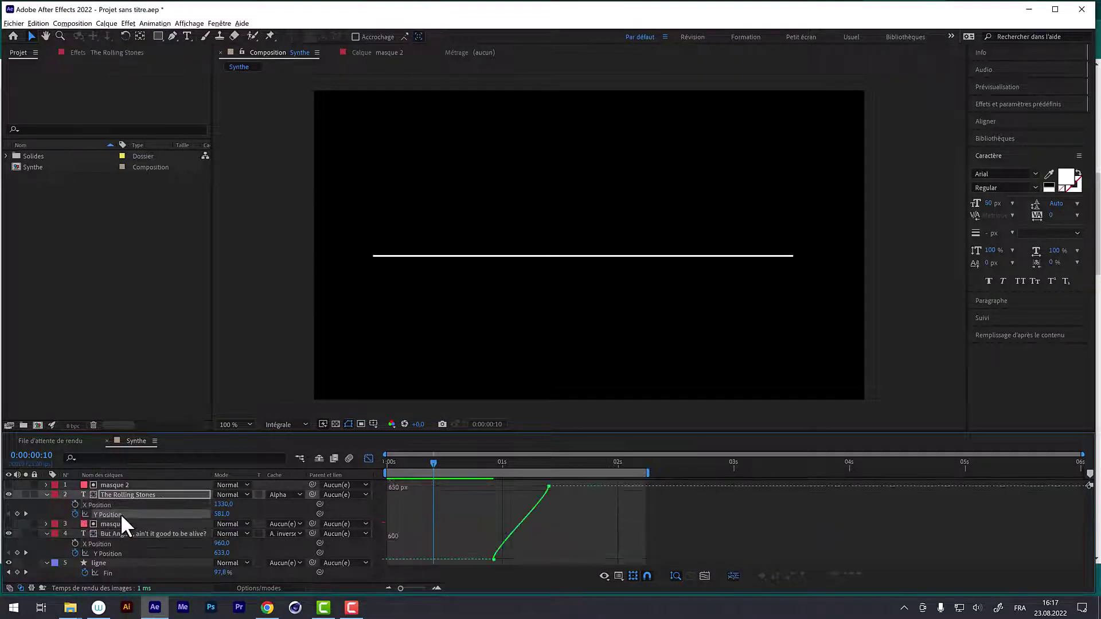
Drag the credit's final Y Position keyframe handle left to ease its drop, then preview
click(548, 487)
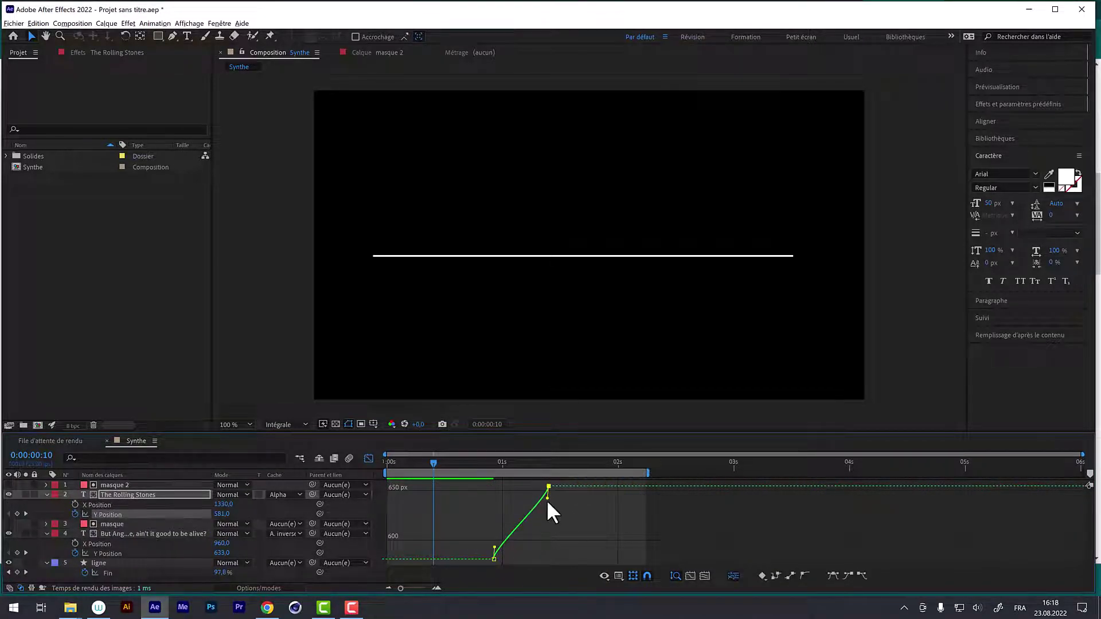
drag(547, 495, 502, 494)
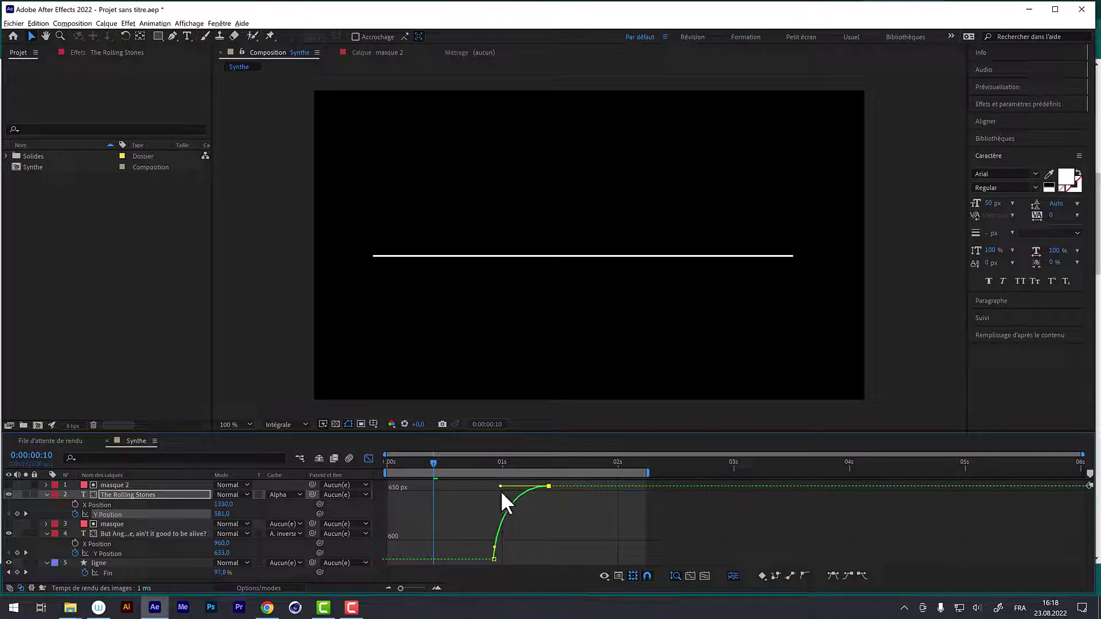
key(space)
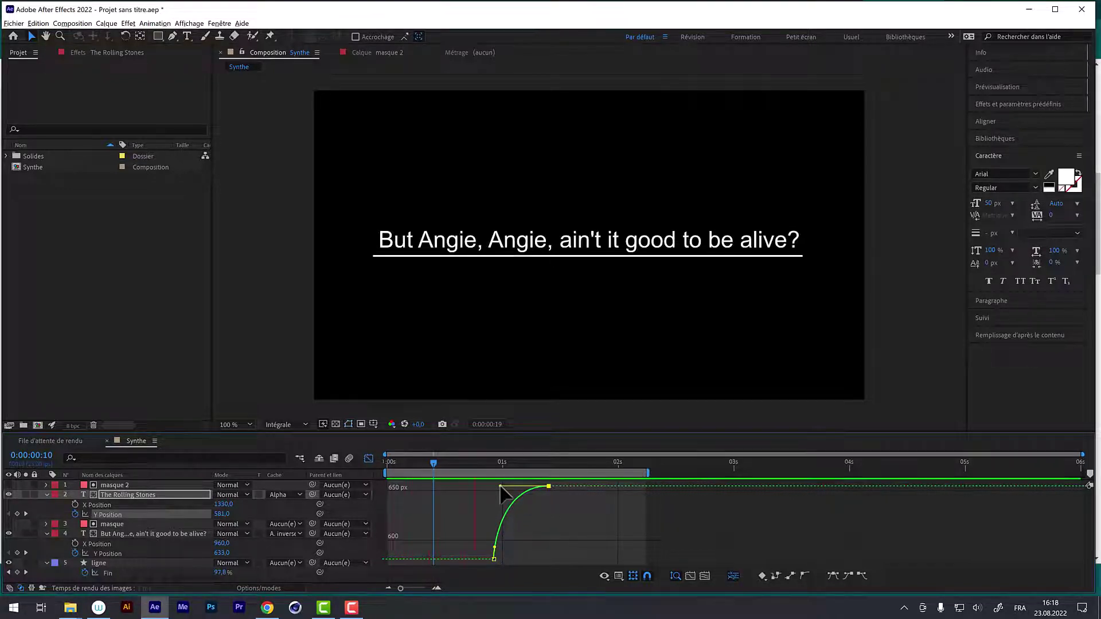
click(369, 458)
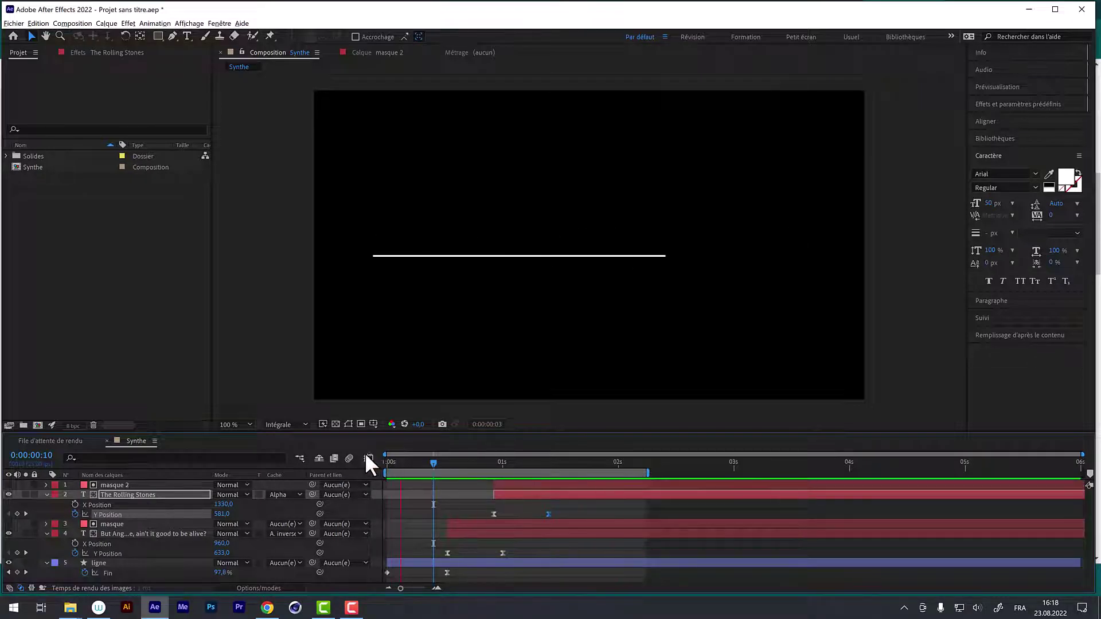
Align the masque 2 layer's start with the credit layer and preview the opening
key(space)
mouse_move(439, 465)
mouse_down()
mouse_move(498, 468)
mouse_move(514, 483)
mouse_move(486, 492)
mouse_move(699, 492)
mouse_up()
shift+click(492, 495)
click(512, 497)
key(space)
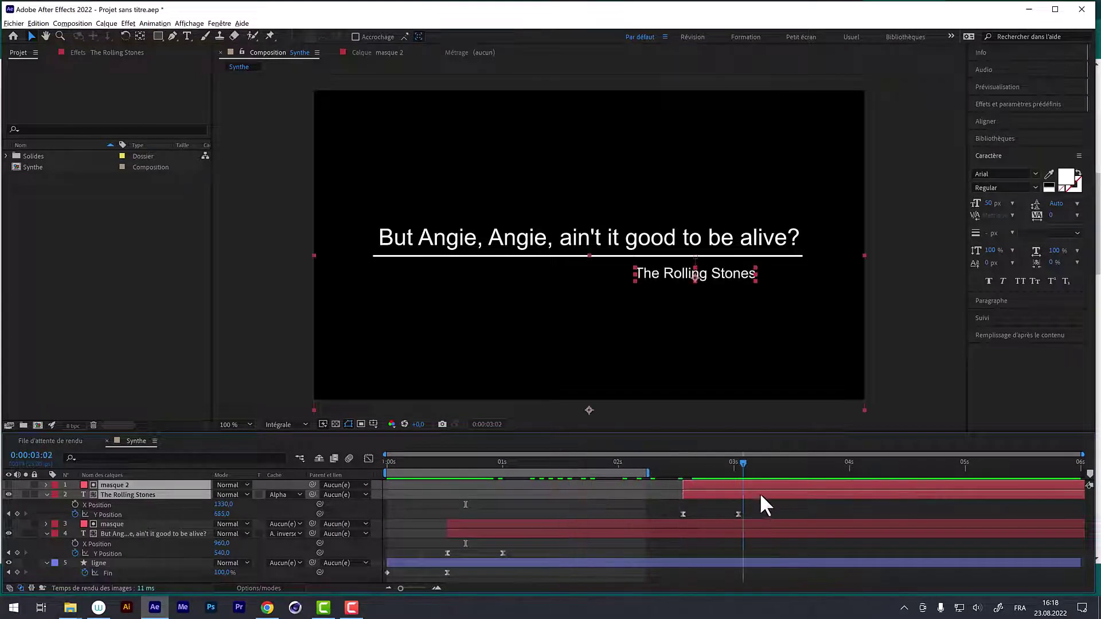
click(538, 479)
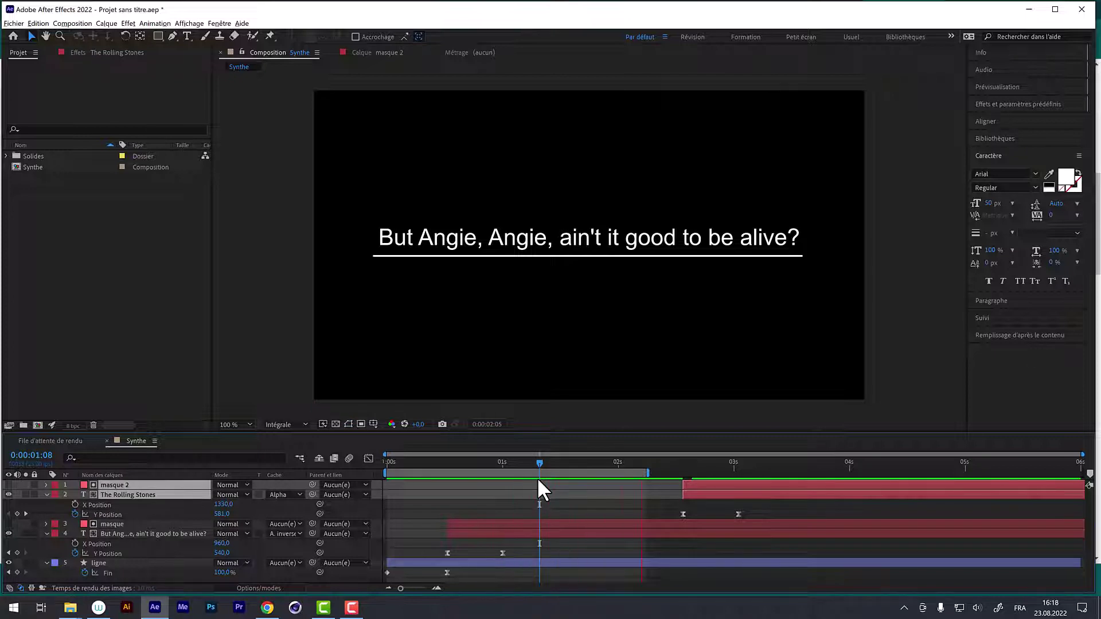
Try delaying the credit's Y Position keyframes to about 3.5s and 4.1s, then undo it
drag(643, 479, 824, 489)
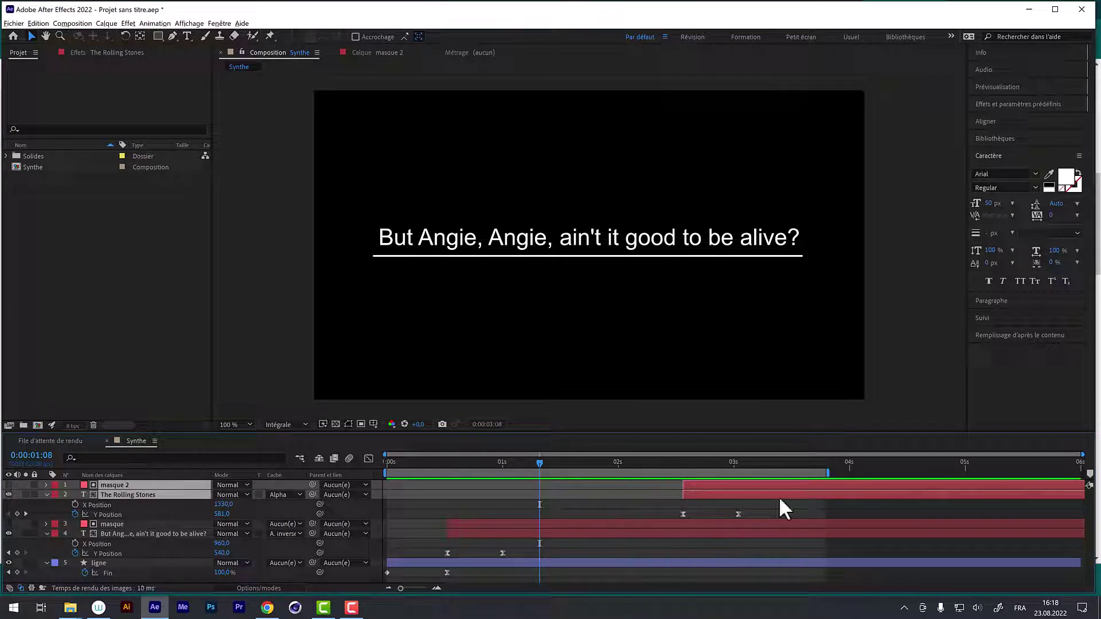
drag(738, 513, 787, 514)
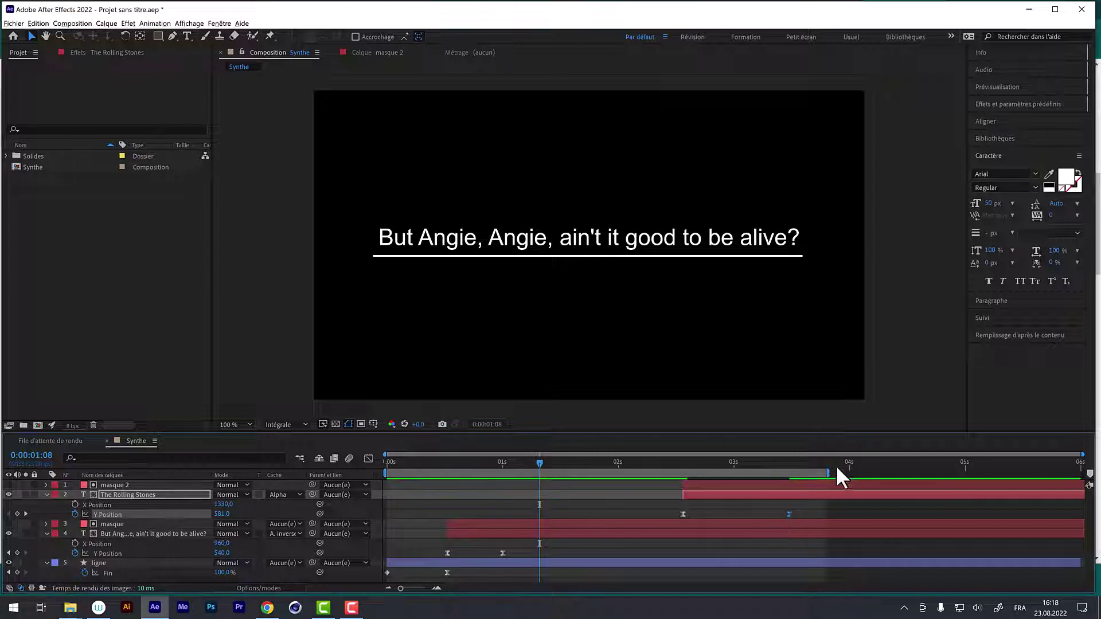
drag(854, 475, 924, 476)
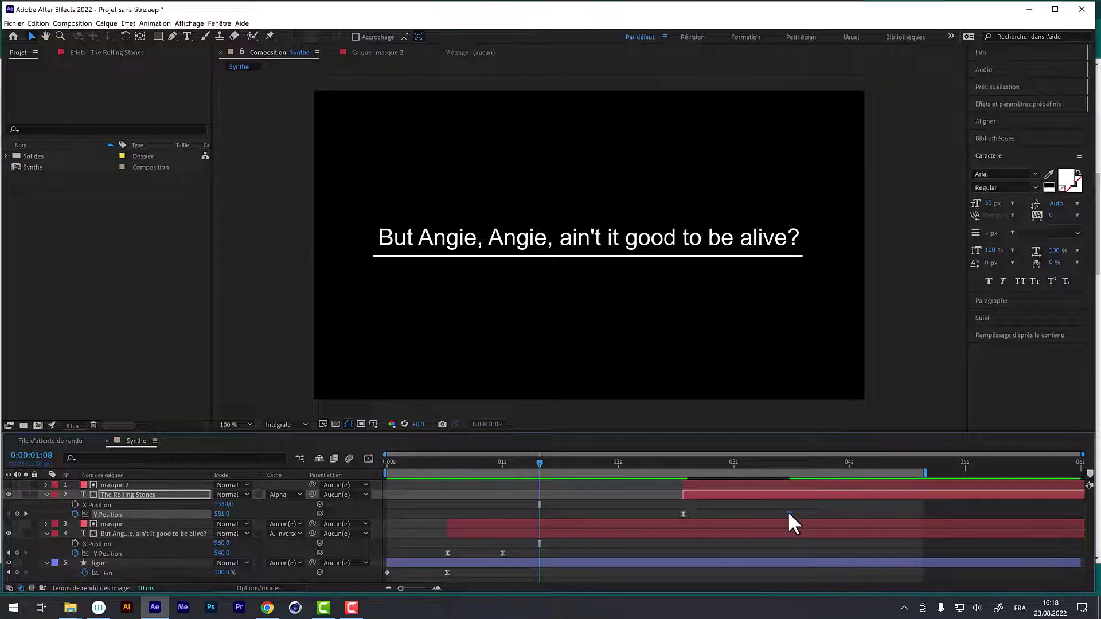
drag(789, 514, 874, 512)
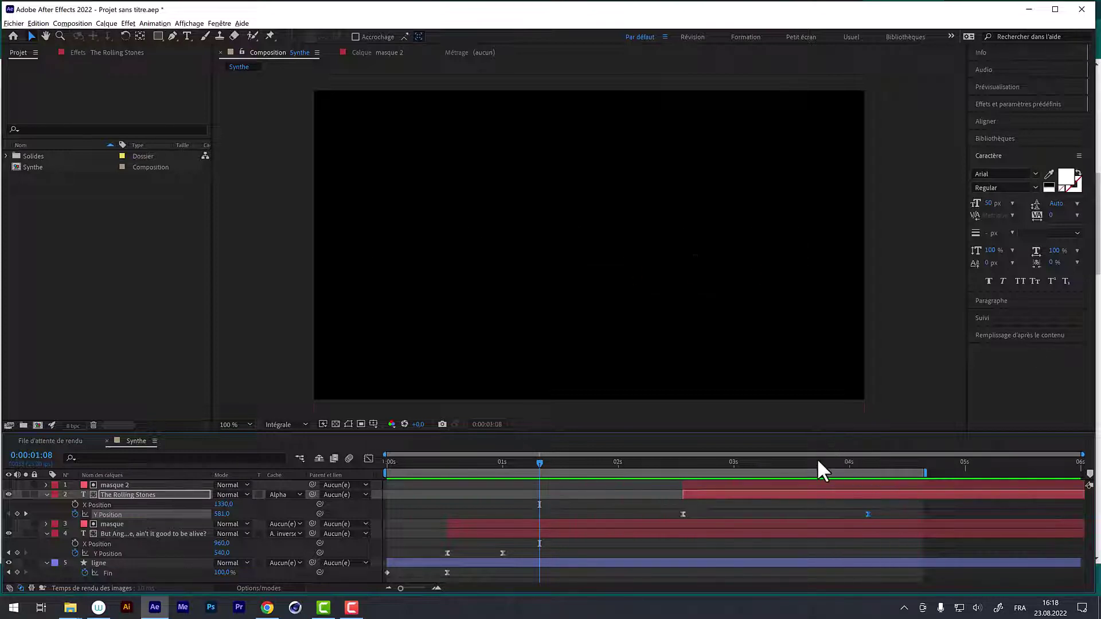
key(ctrl+z)
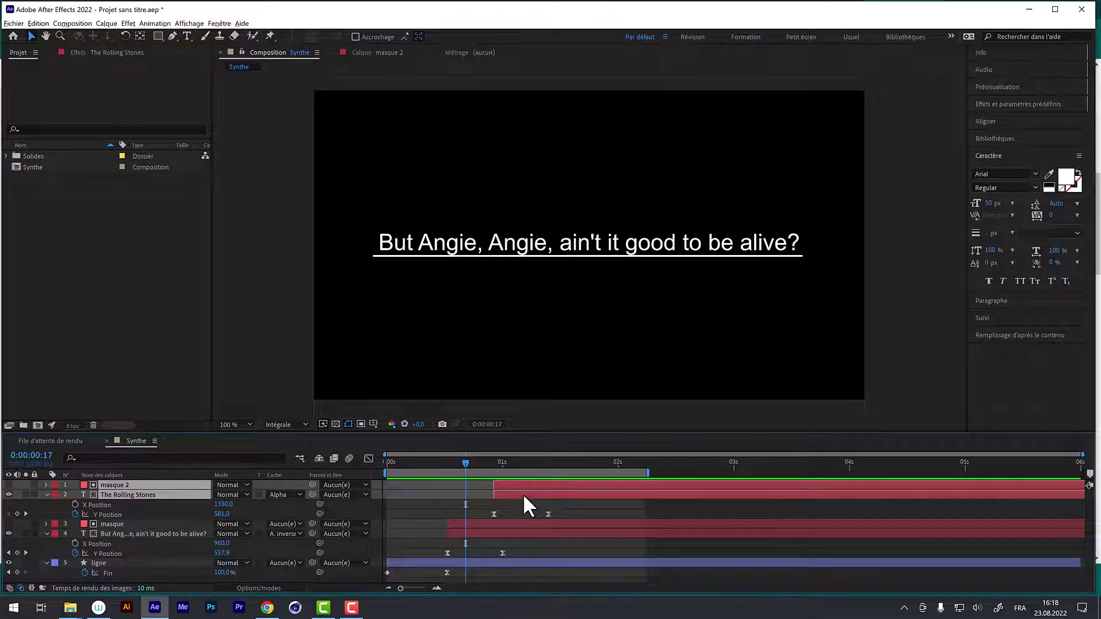
Shift the credit and its mask layers in time and preview the credit reveal
drag(523, 494, 491, 482)
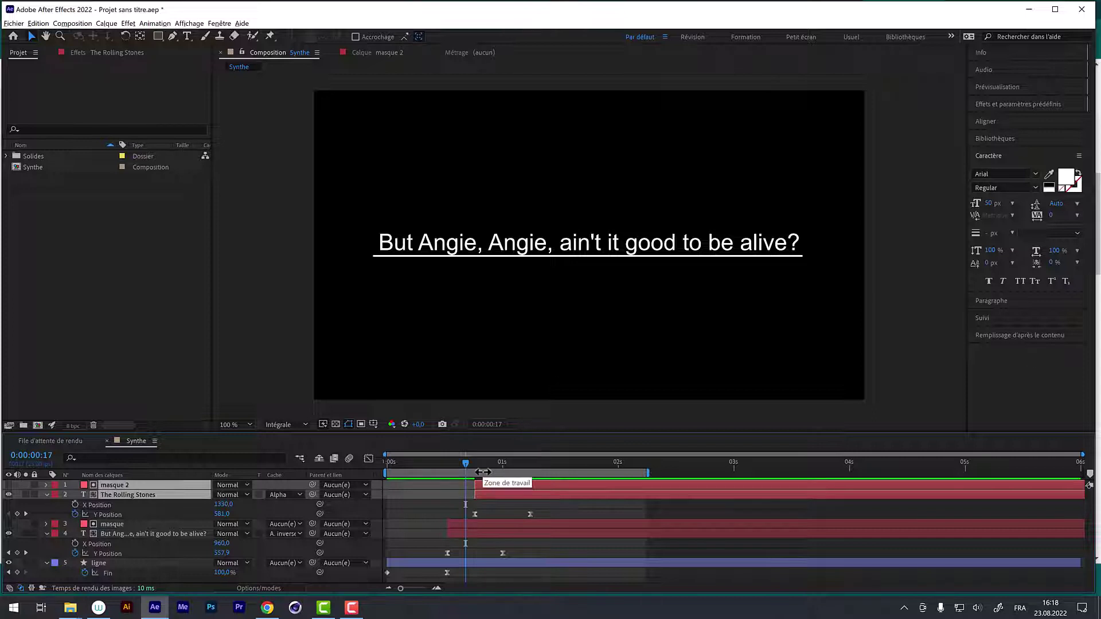
key(space)
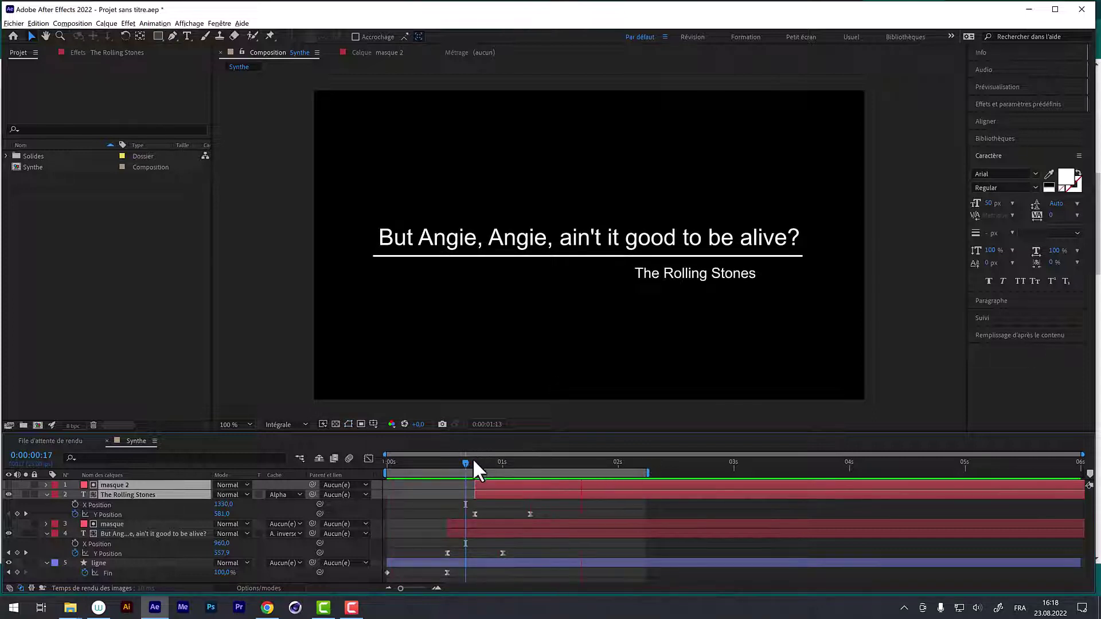
key(space)
key(k)
key(k)
key(k)
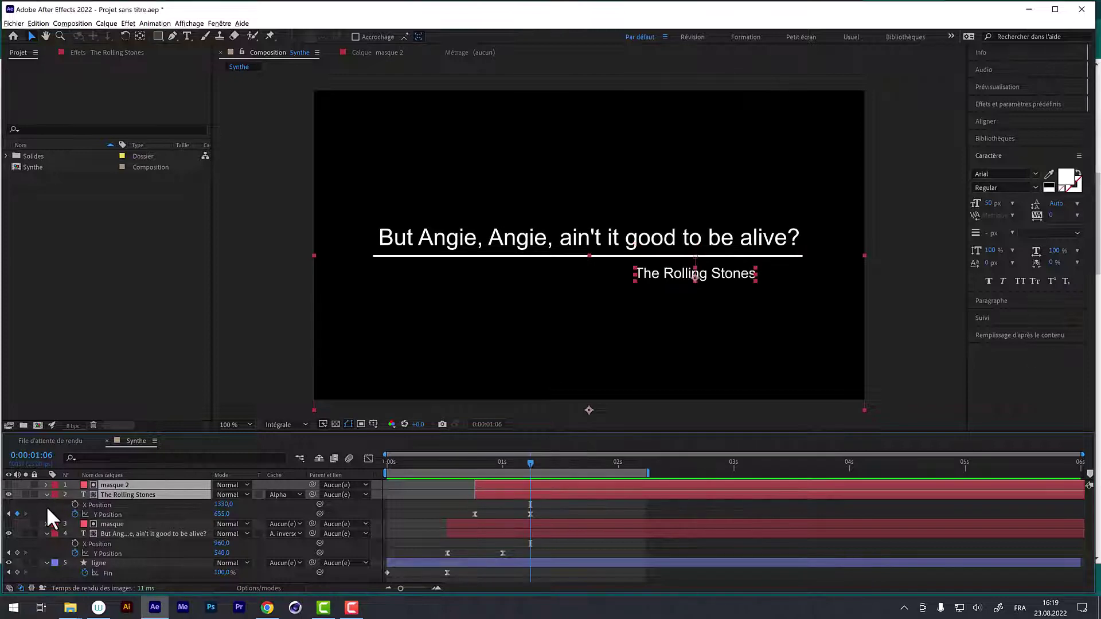
Collapse The Rolling Stones, lyric and ligne layer properties and deselect all layers
click(46, 494)
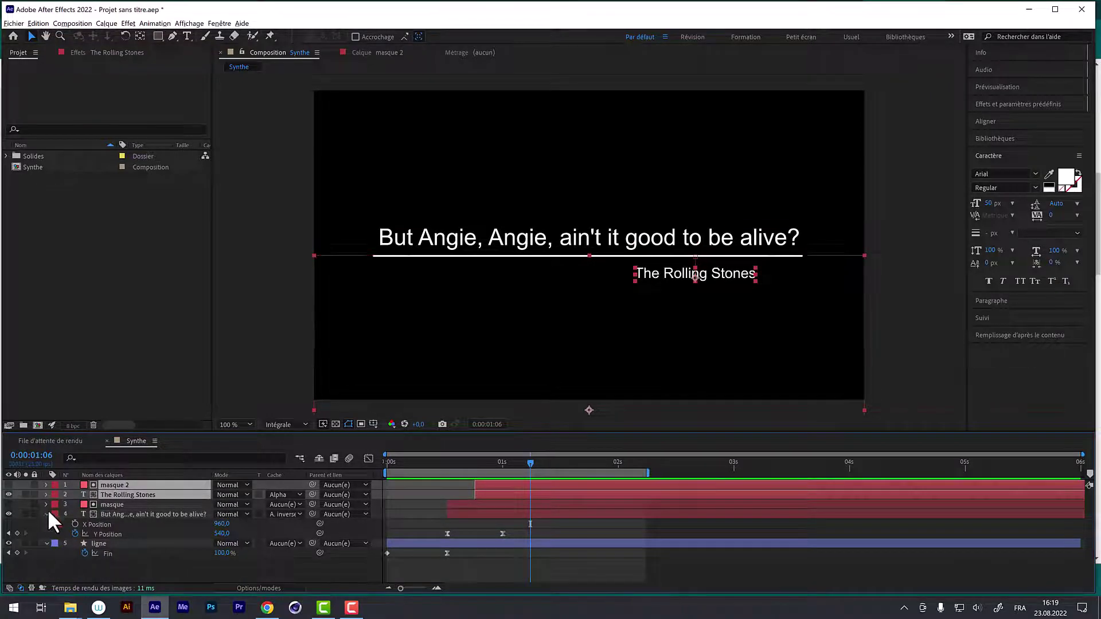
click(45, 514)
click(47, 524)
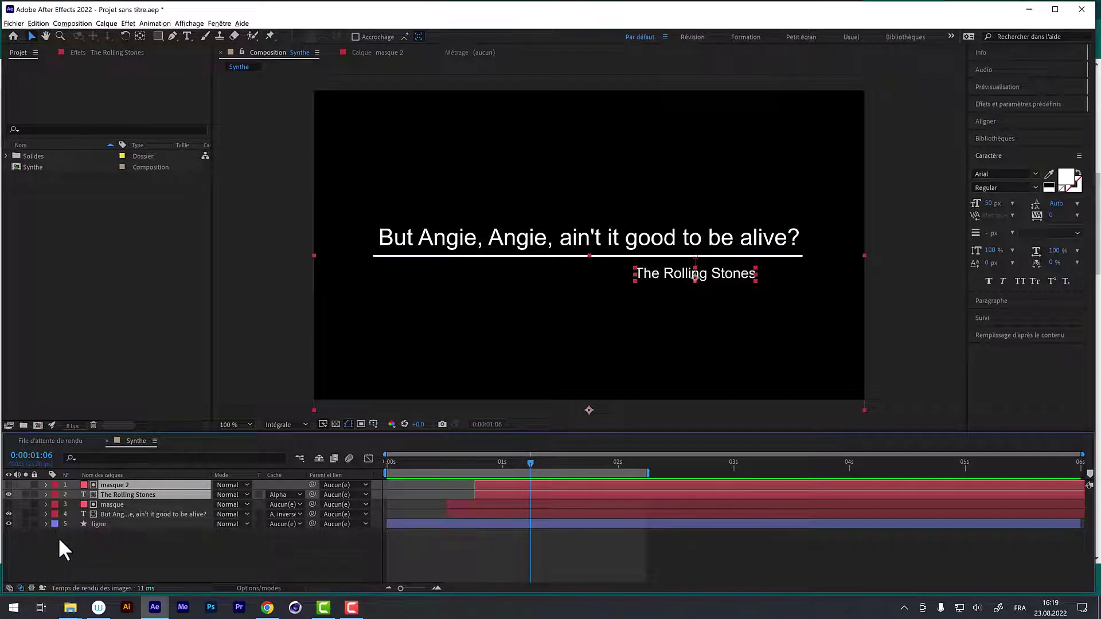
click(122, 552)
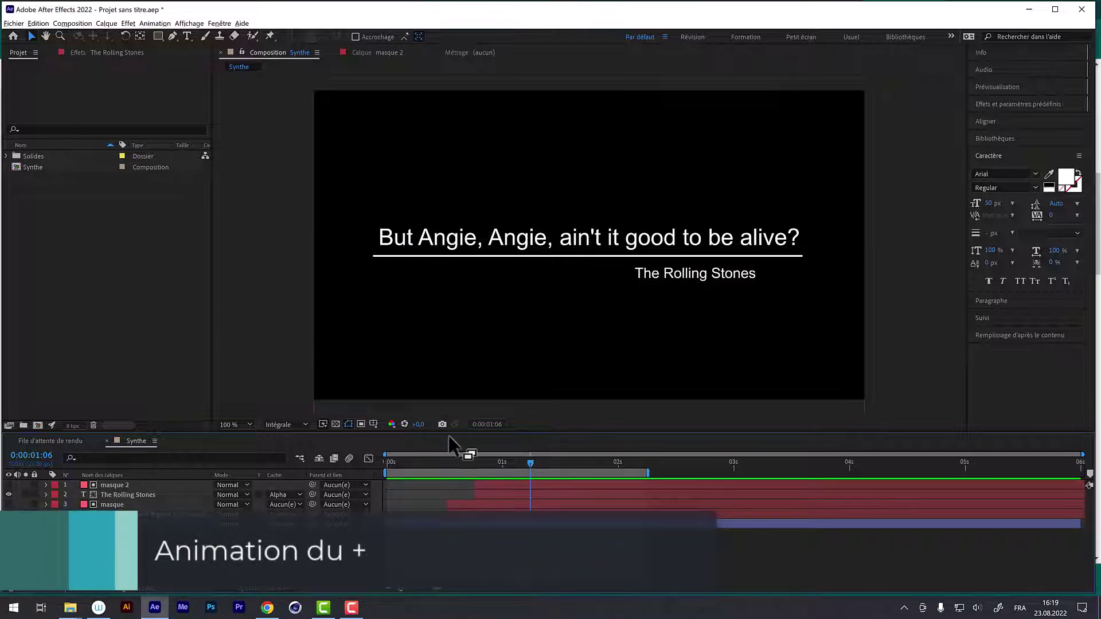
Replay the opening animation from 0s, then go to Calque > Nouveau
drag(442, 461, 367, 439)
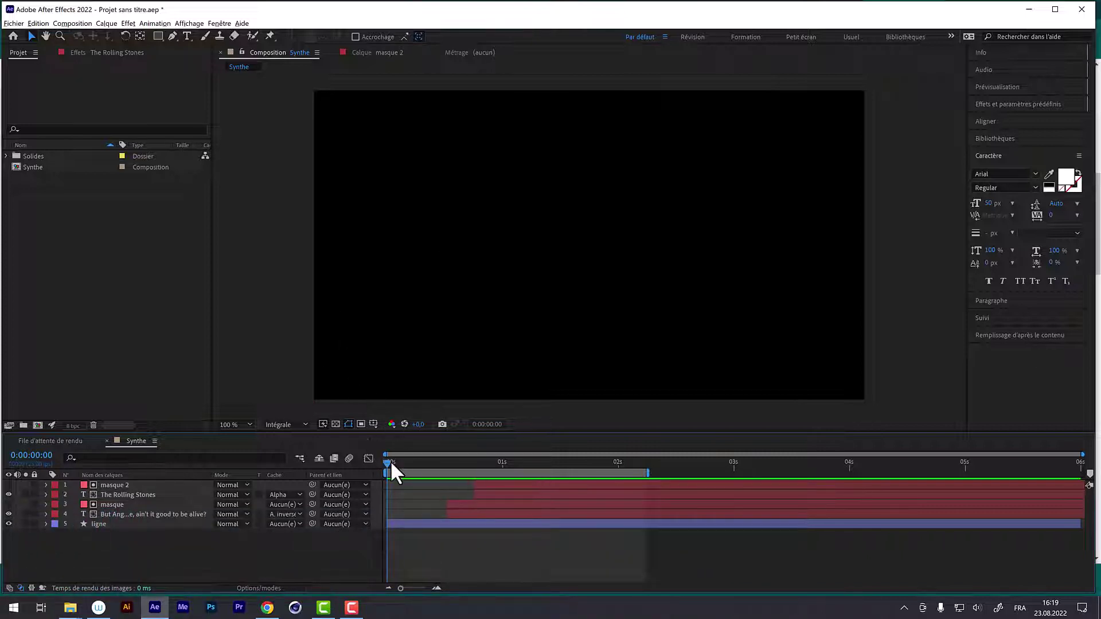
drag(390, 462, 381, 463)
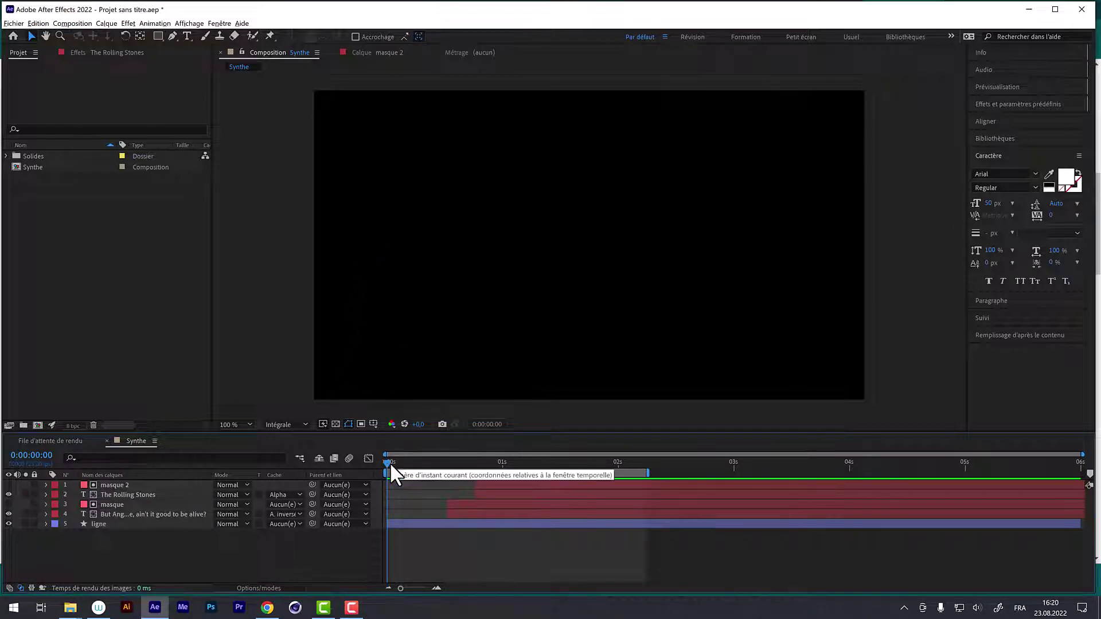
key(space)
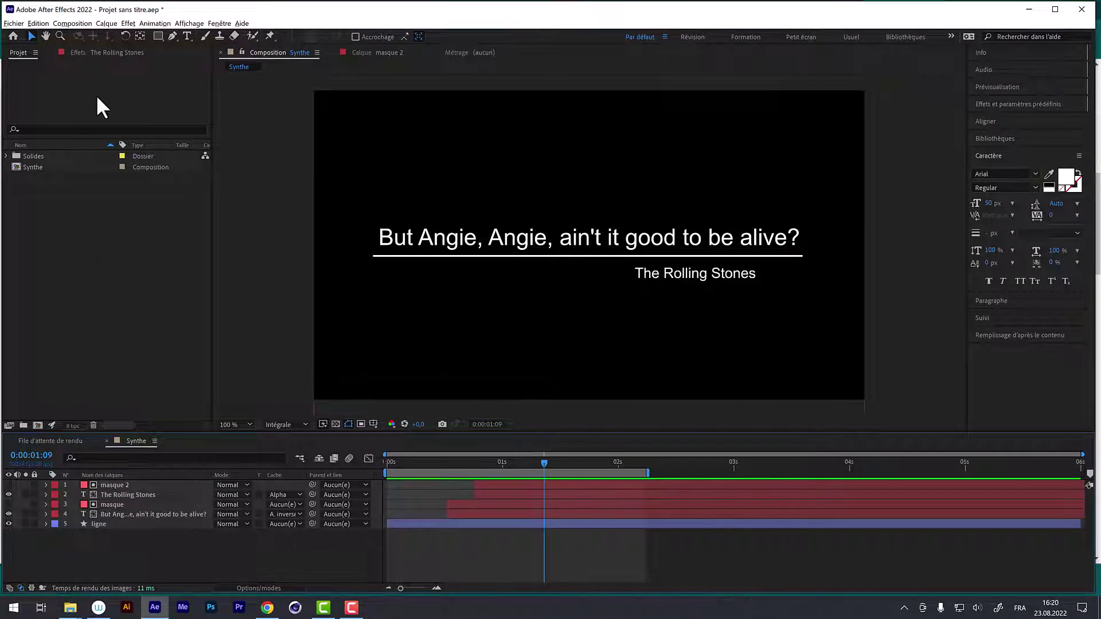
click(107, 24)
mouse_move(112, 35)
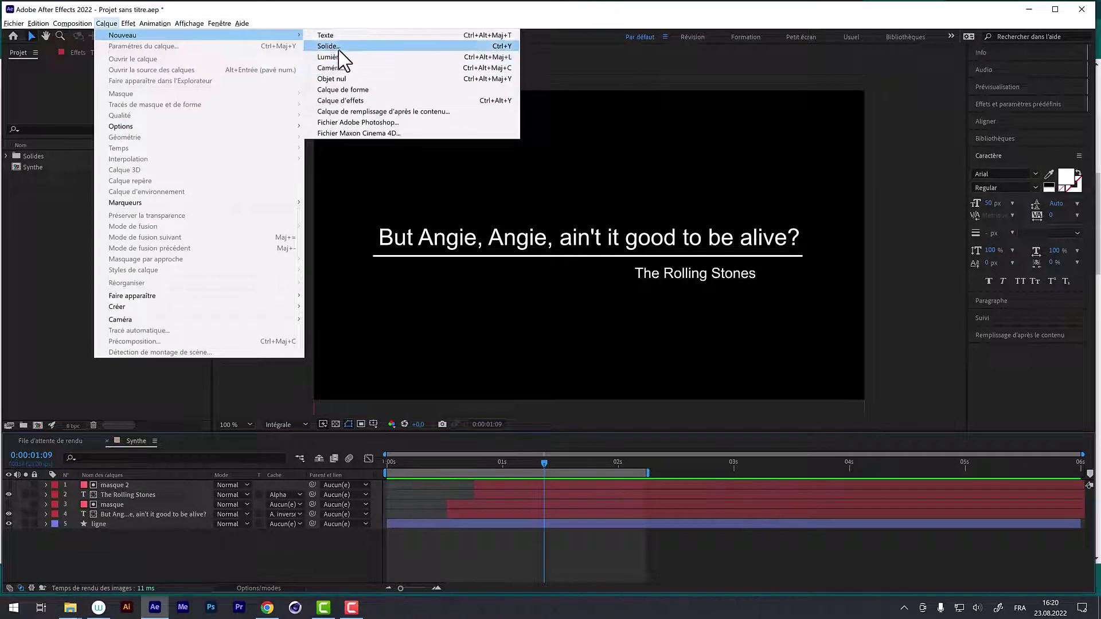
Create a '+' text layer and move it to the white underline's left end
click(343, 35)
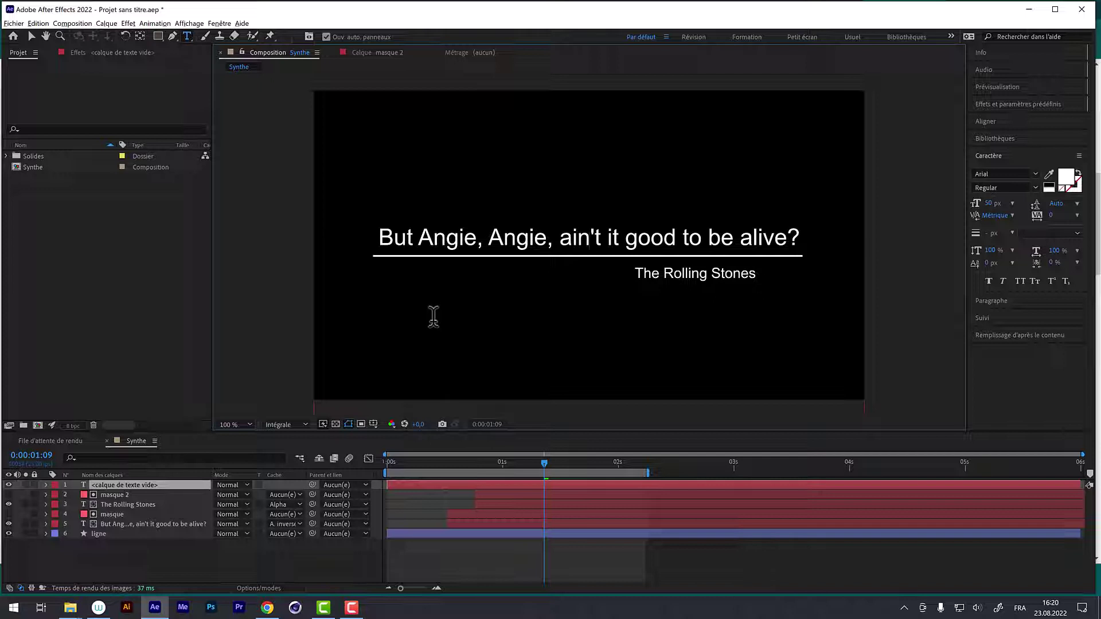
text(+)
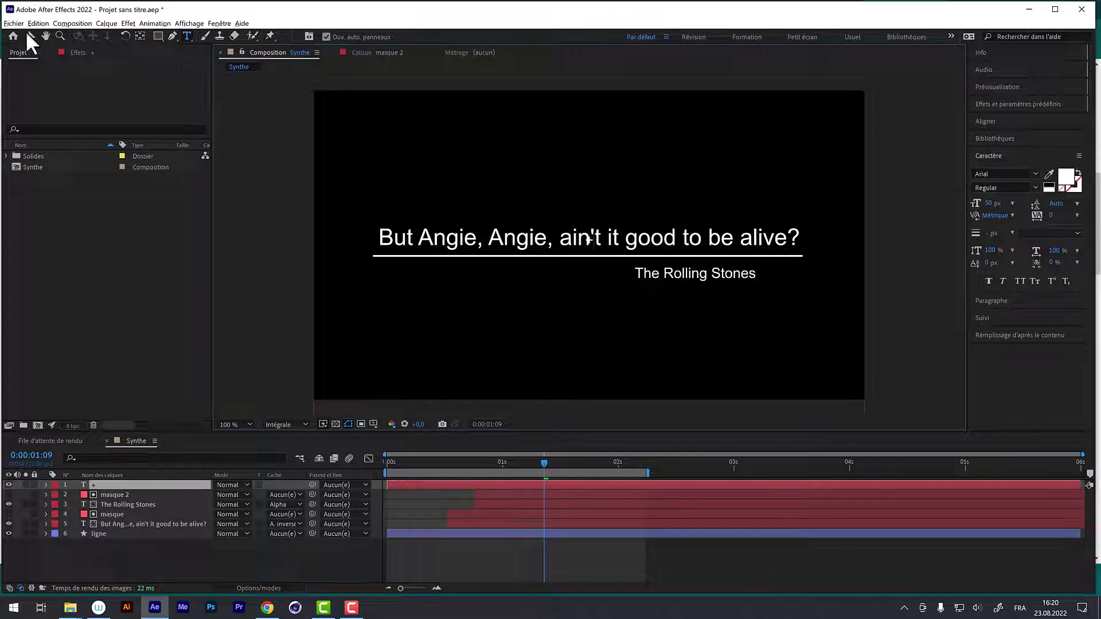
click(30, 36)
click(590, 243)
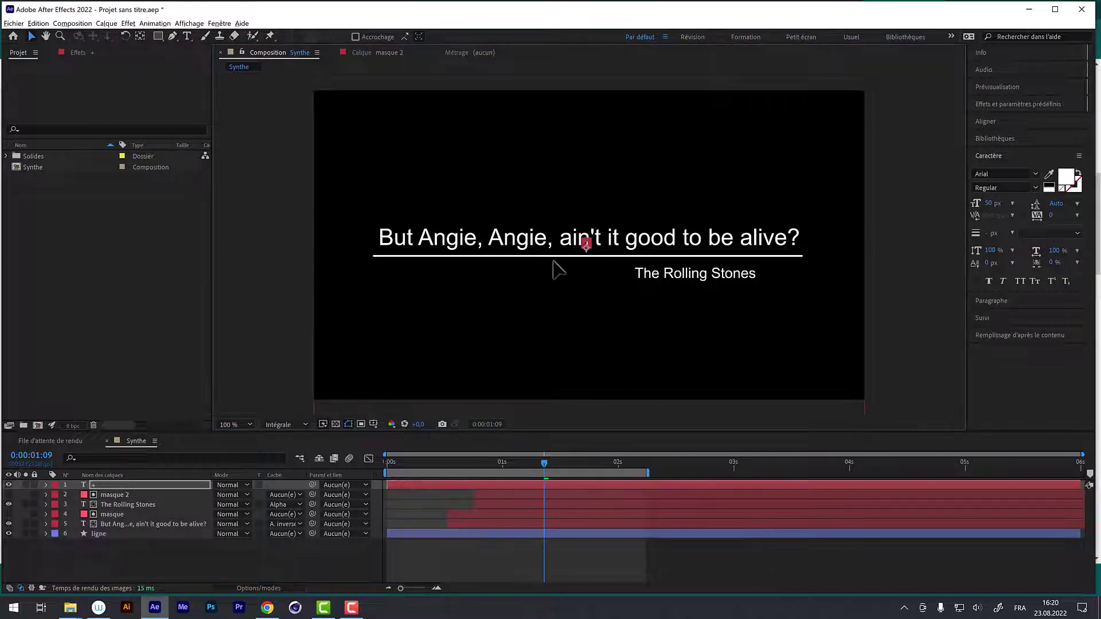
drag(553, 263, 370, 265)
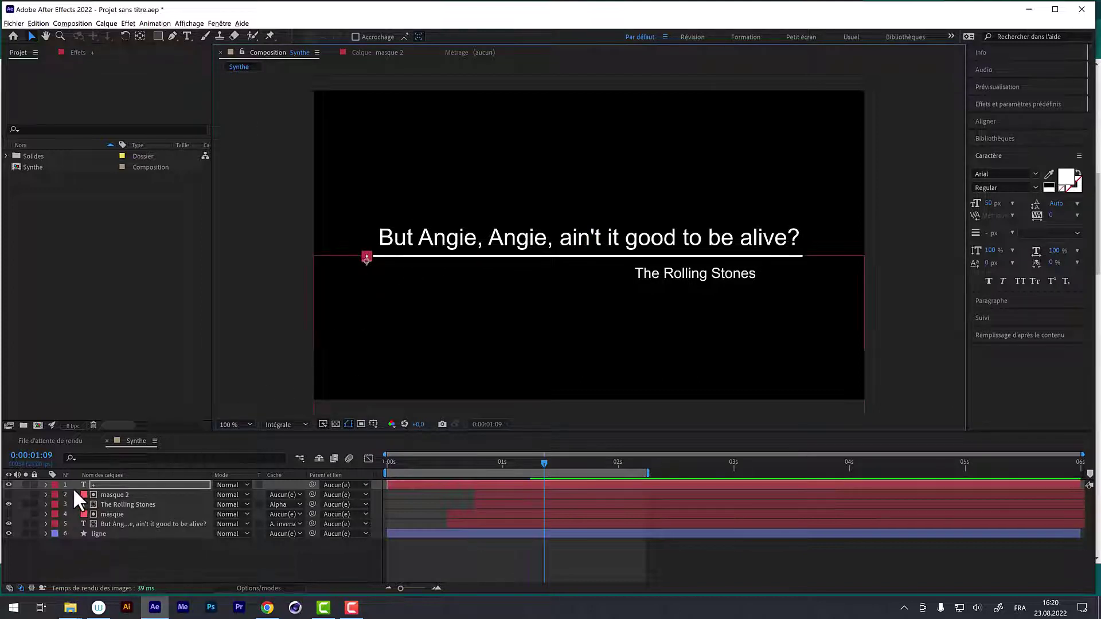
Enlarge the plus sign's font size to 96 px
click(160, 449)
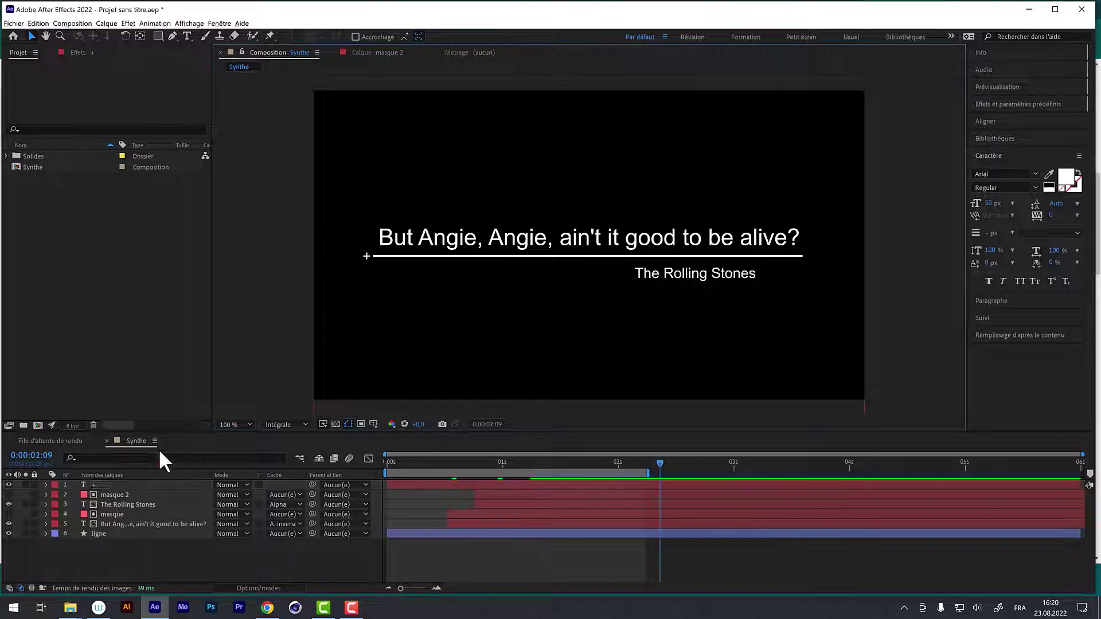
click(90, 484)
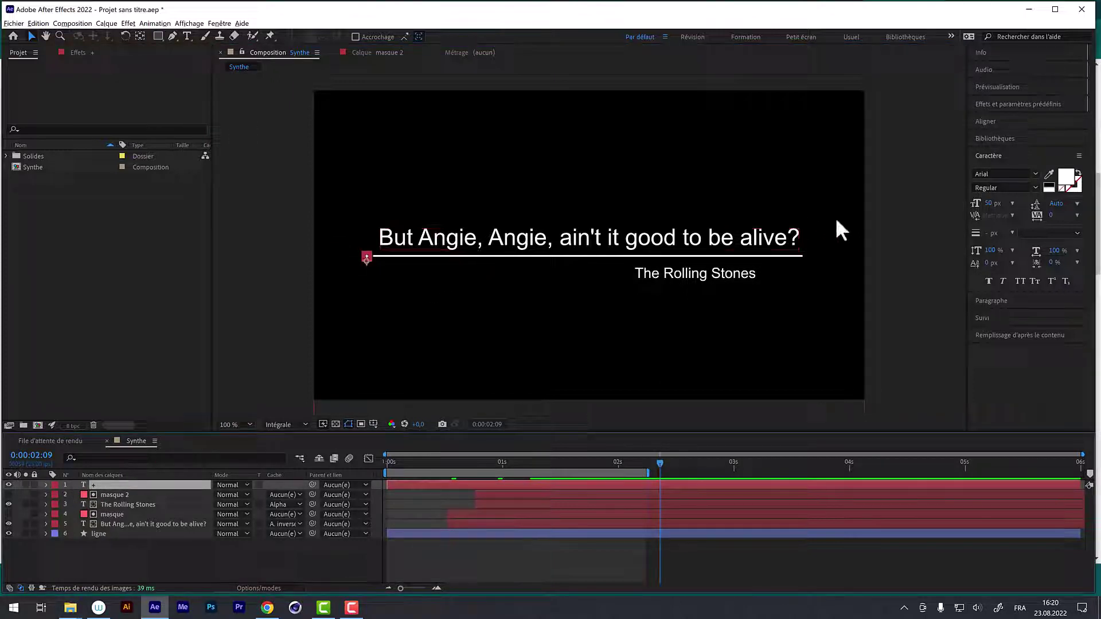
drag(978, 201, 1033, 216)
Zoom the viewer to 400% on the underline's left end and set the plus to 90 px
click(233, 424)
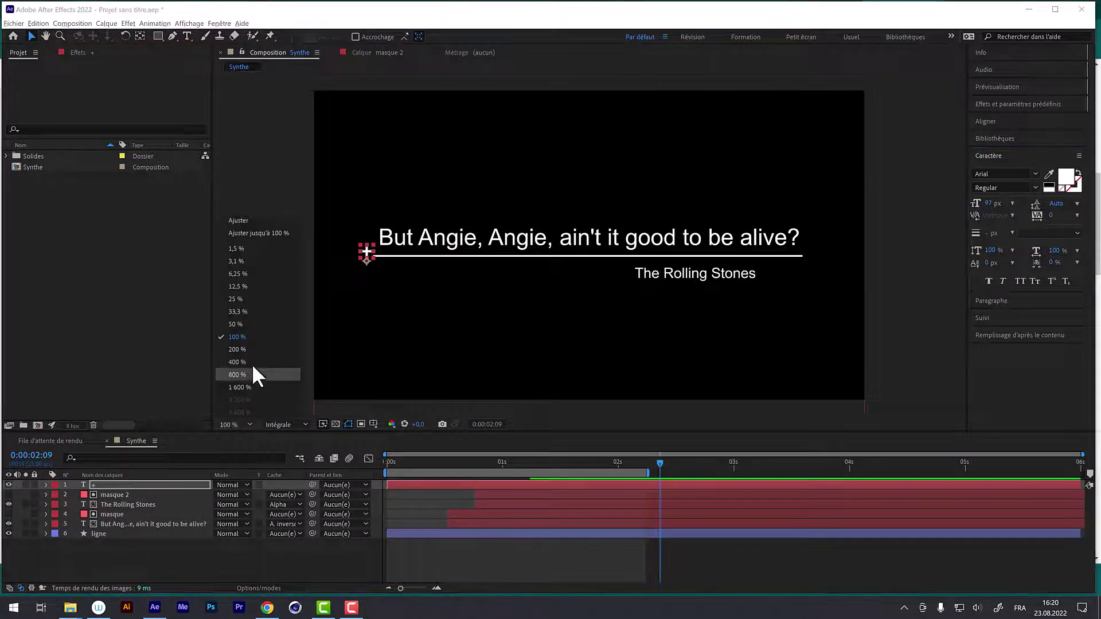
click(252, 364)
mouse_move(318, 326)
mouse_down()
mouse_move(355, 272)
mouse_move(408, 278)
mouse_up()
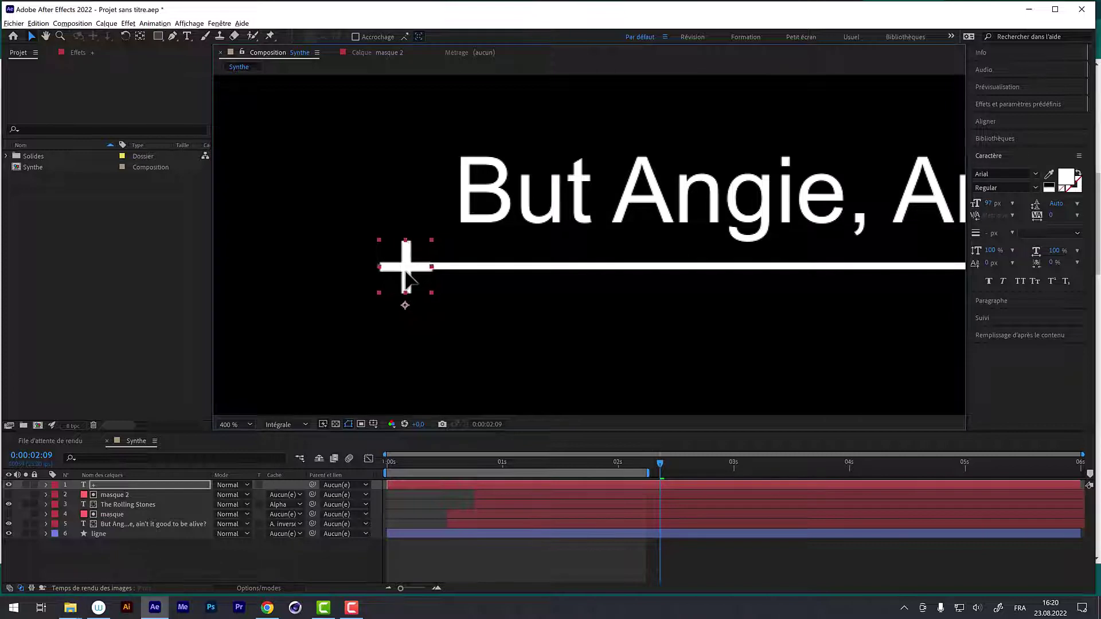
double_click(408, 262)
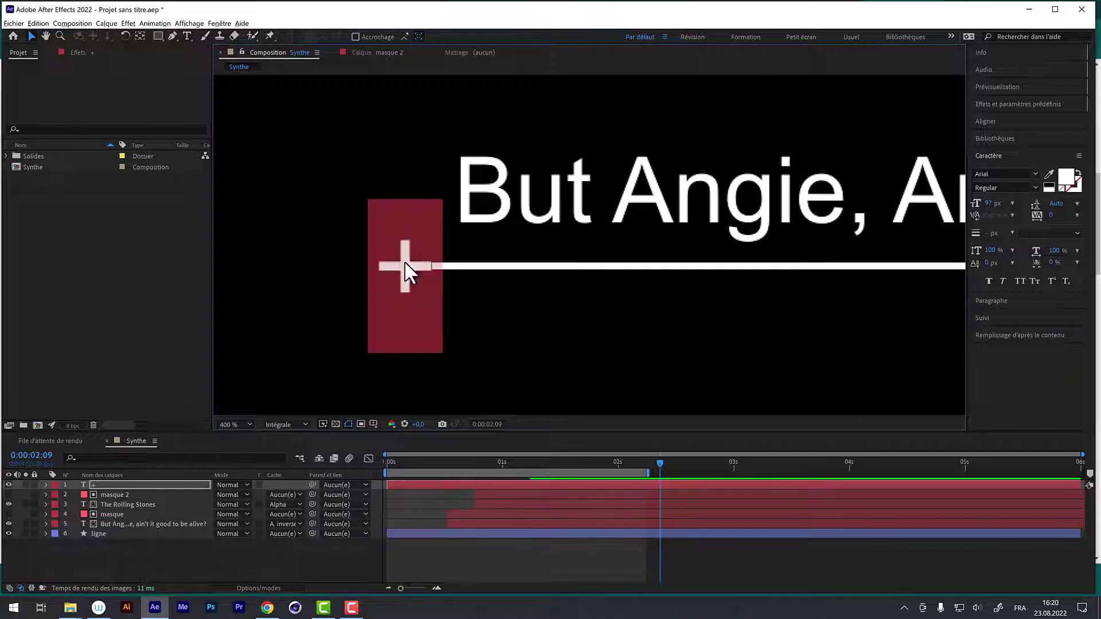
click(997, 204)
text(90)
key(Return)
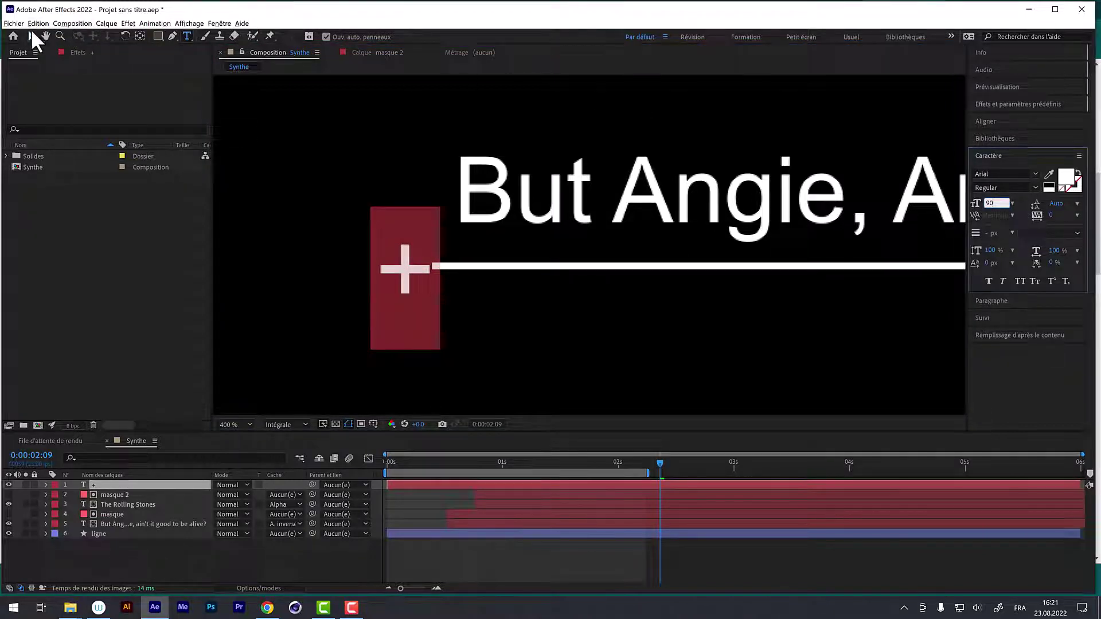
click(31, 36)
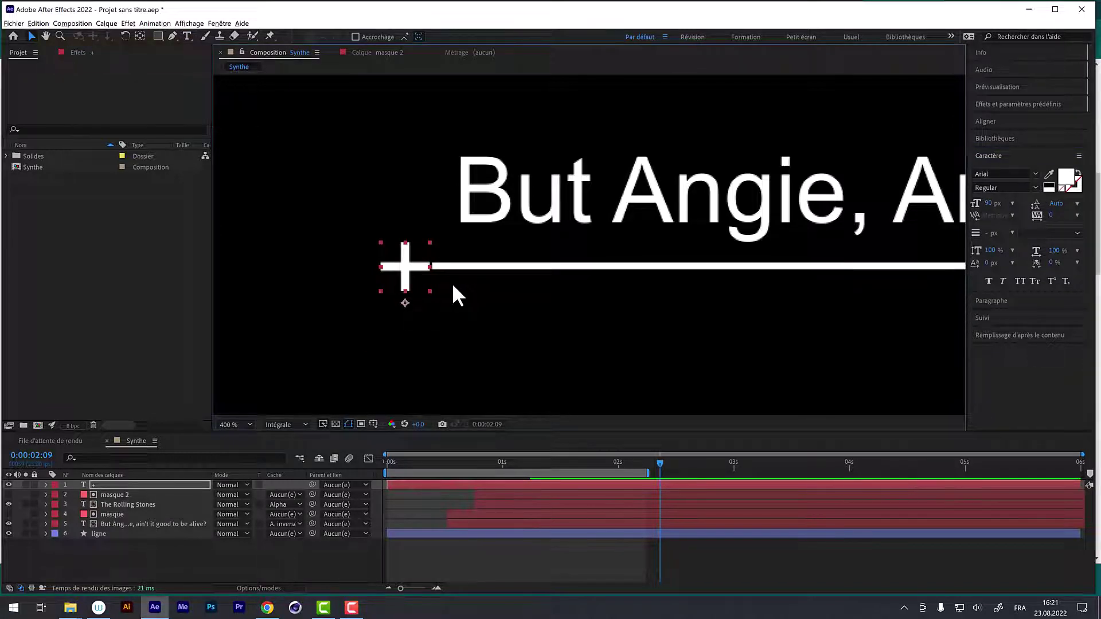
Nudge the plus sign with the arrow keys onto the underline's left tip
key(Right)
key(Left)
key(Left)
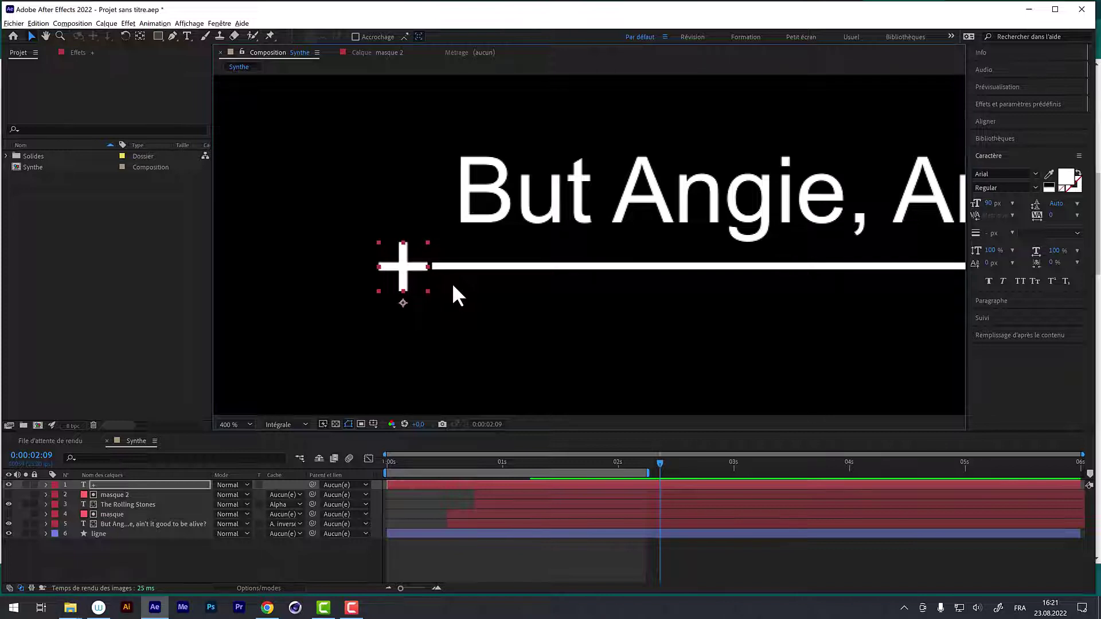
key(Left)
key(Left)
key(Left)
key(Right)
key(Right)
key(Right)
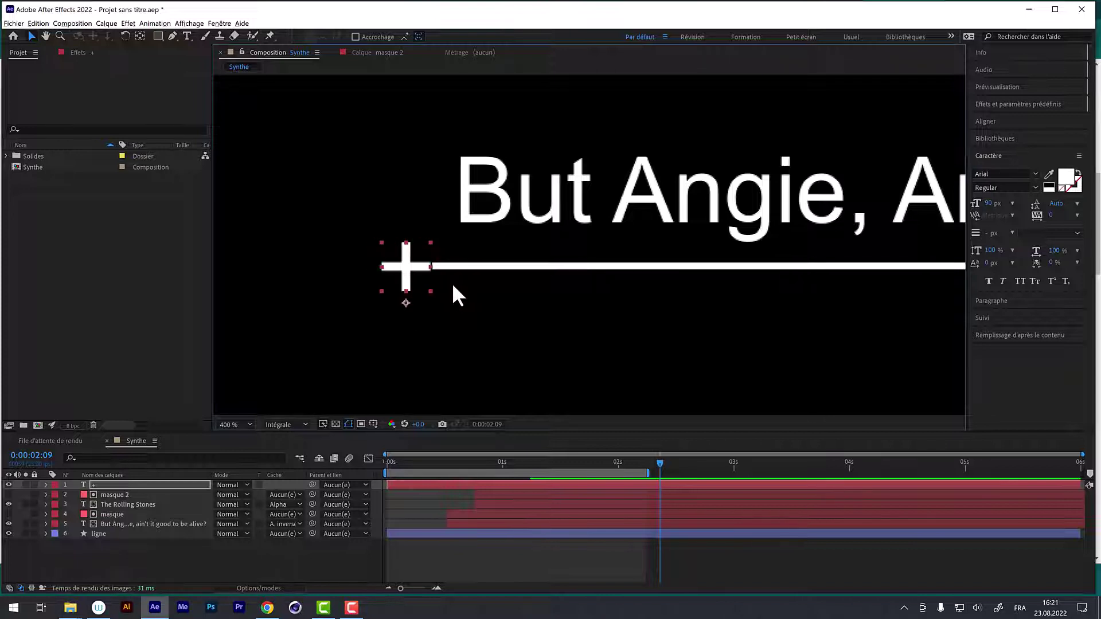
key(Right)
click(467, 342)
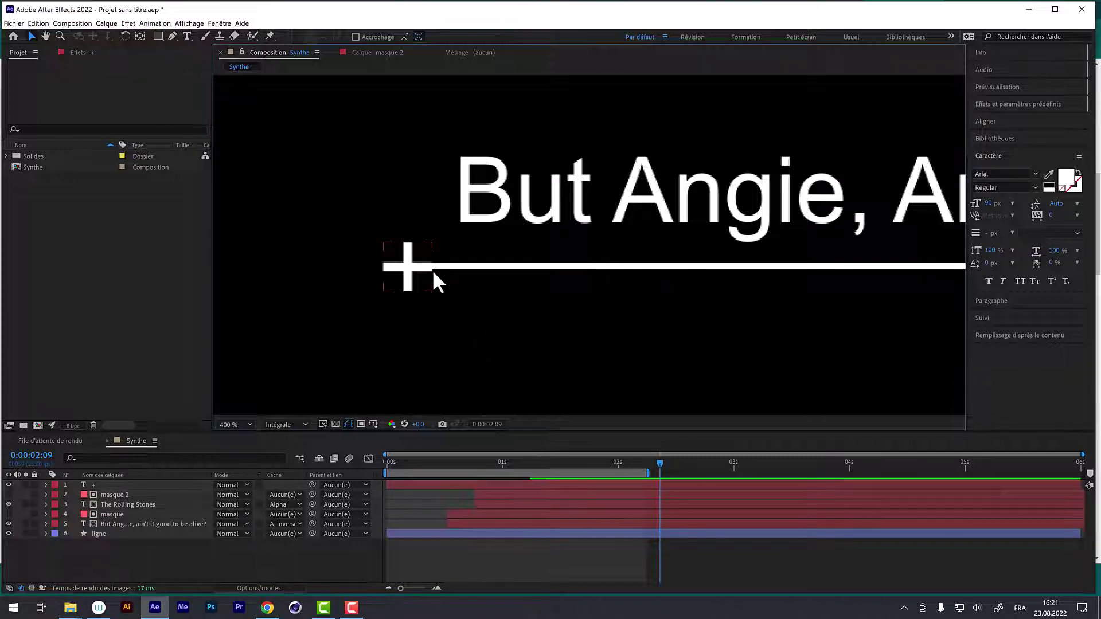
Change the plus sign's font size to 87 px and return to the Selection tool
double_click(413, 266)
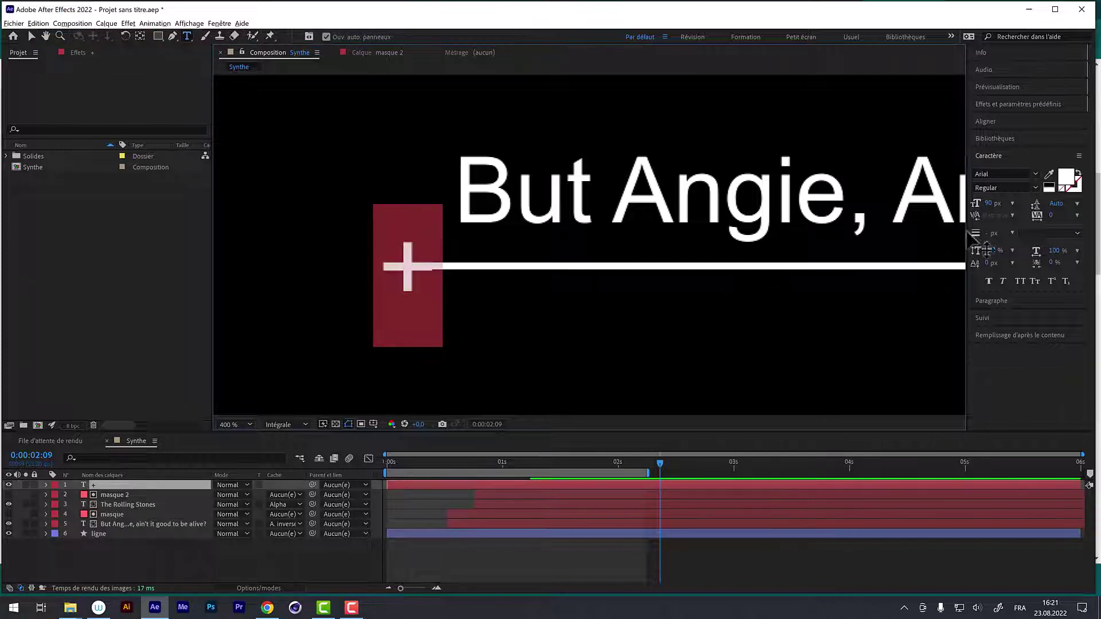
click(990, 203)
text(87)
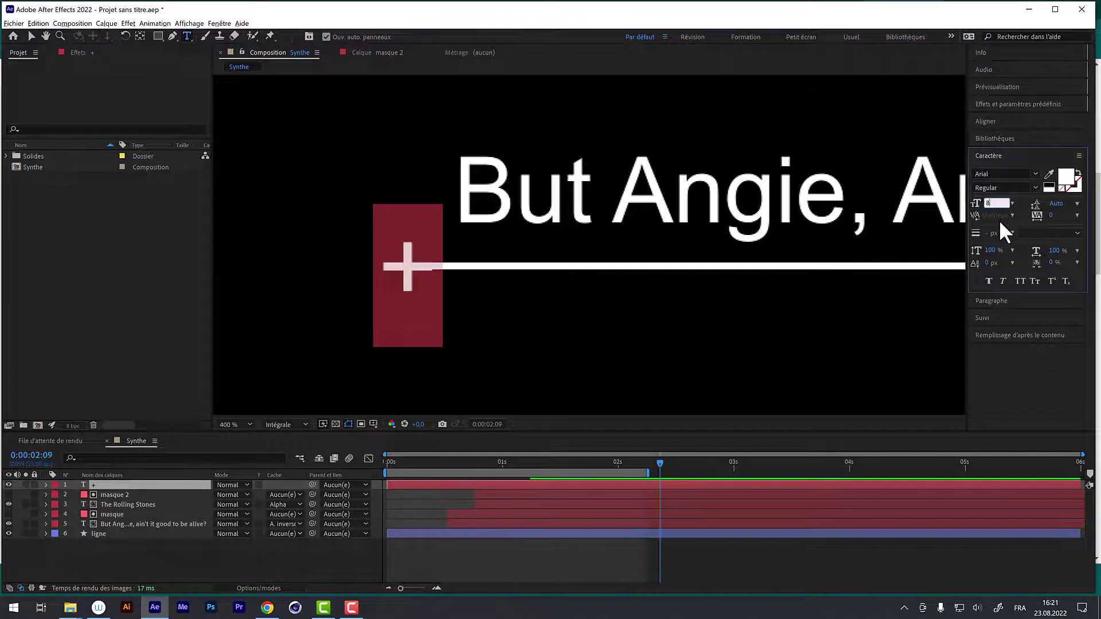
key(Return)
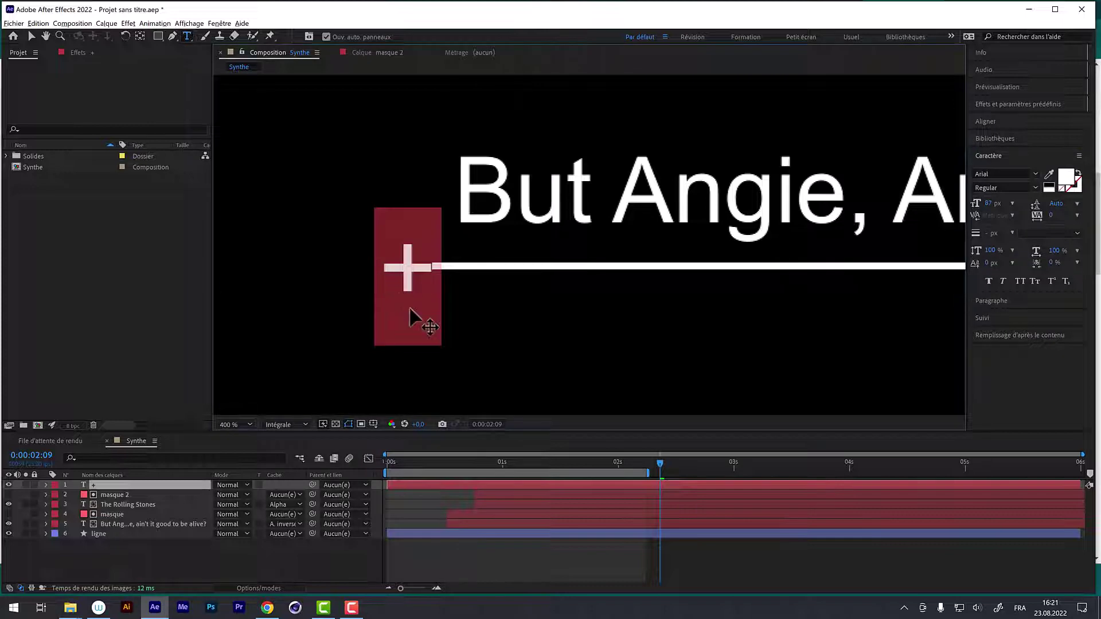
key(Escape)
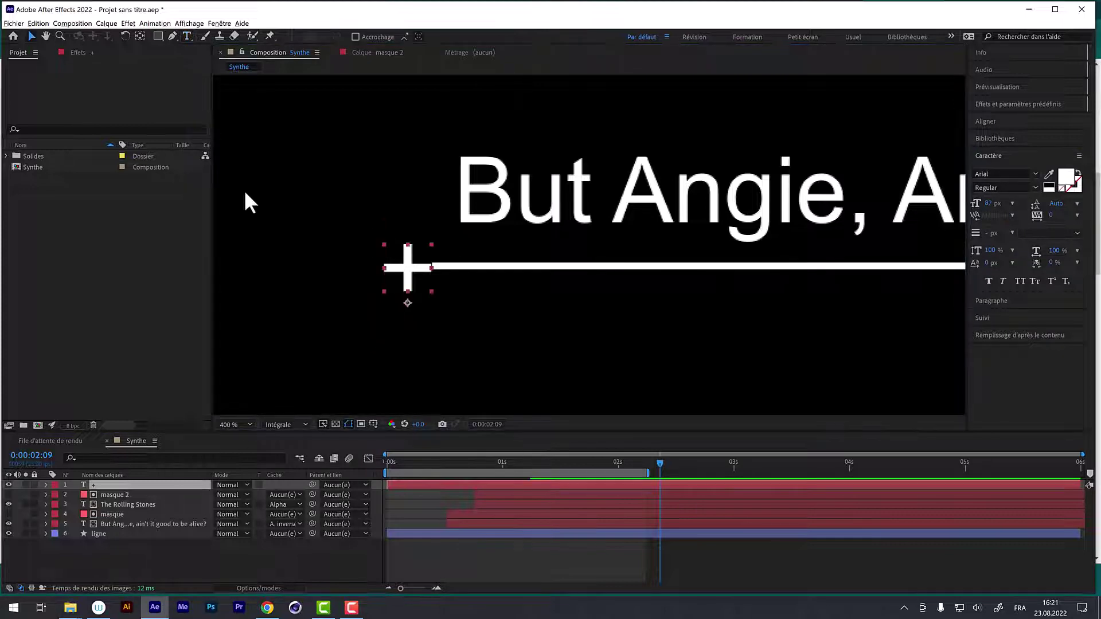
key(v)
click(243, 190)
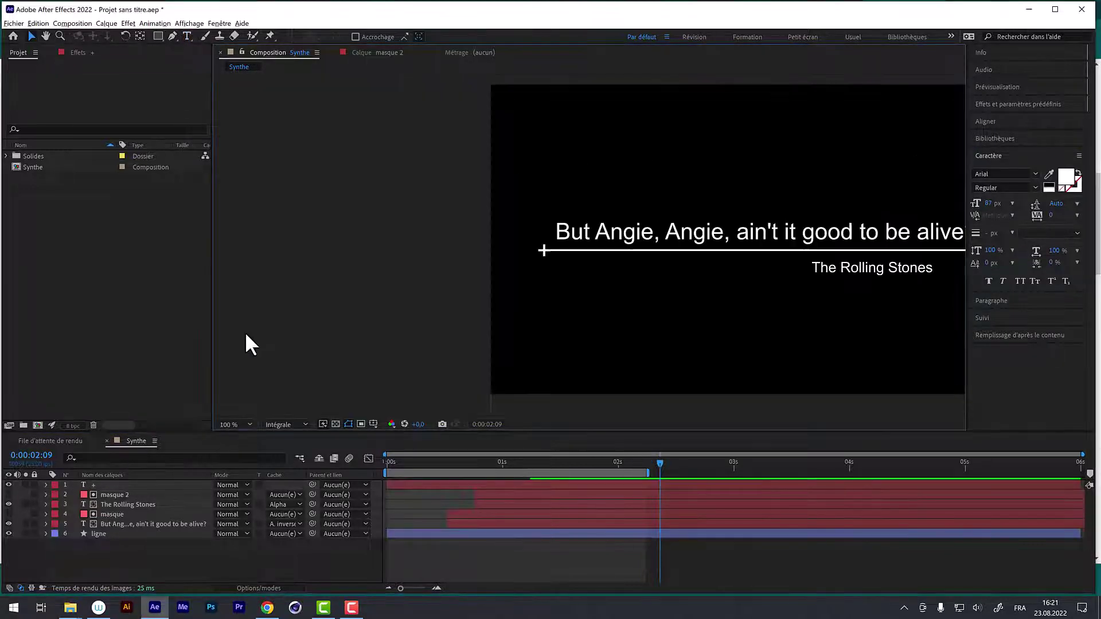
Set the viewer back to 100% and move the + layer to the bottom of the stack
double_click(408, 280)
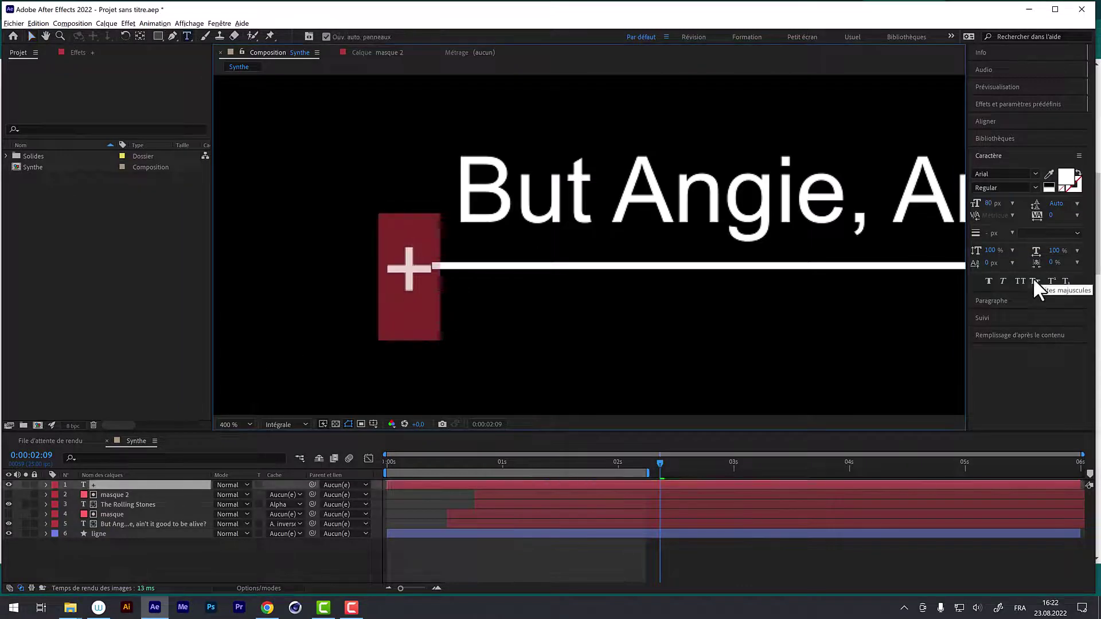
key(Escape)
key(v)
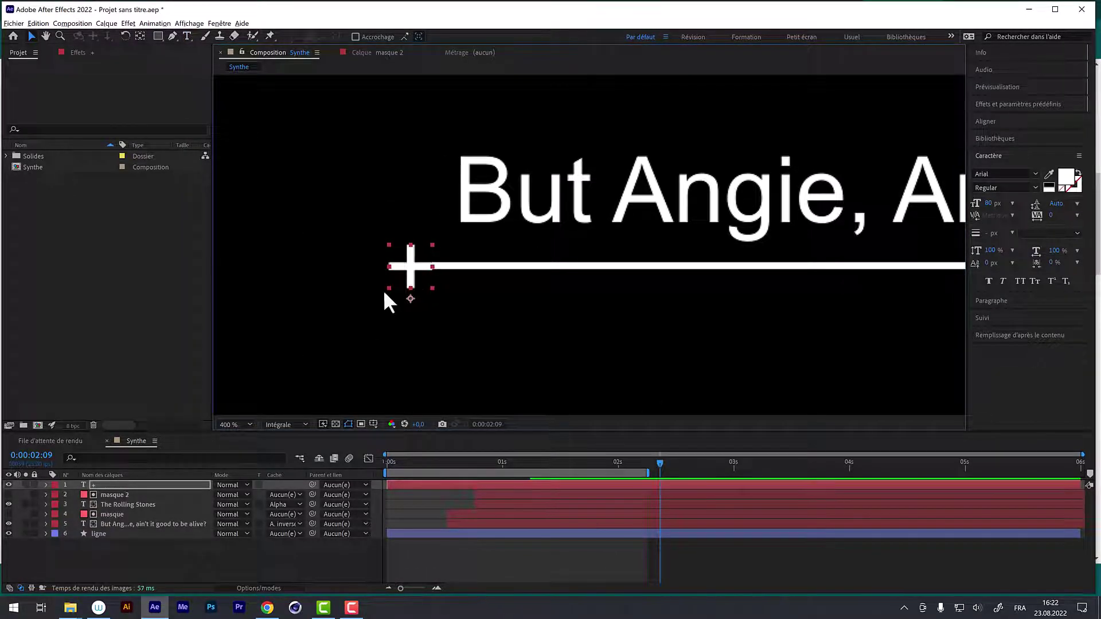
click(235, 425)
click(233, 334)
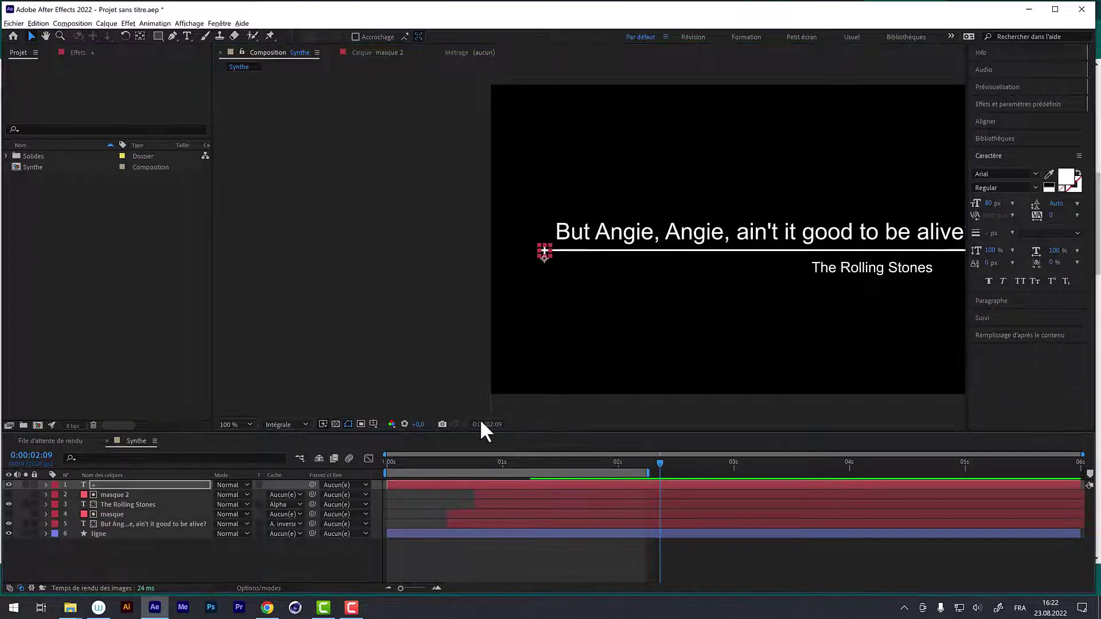
click(387, 464)
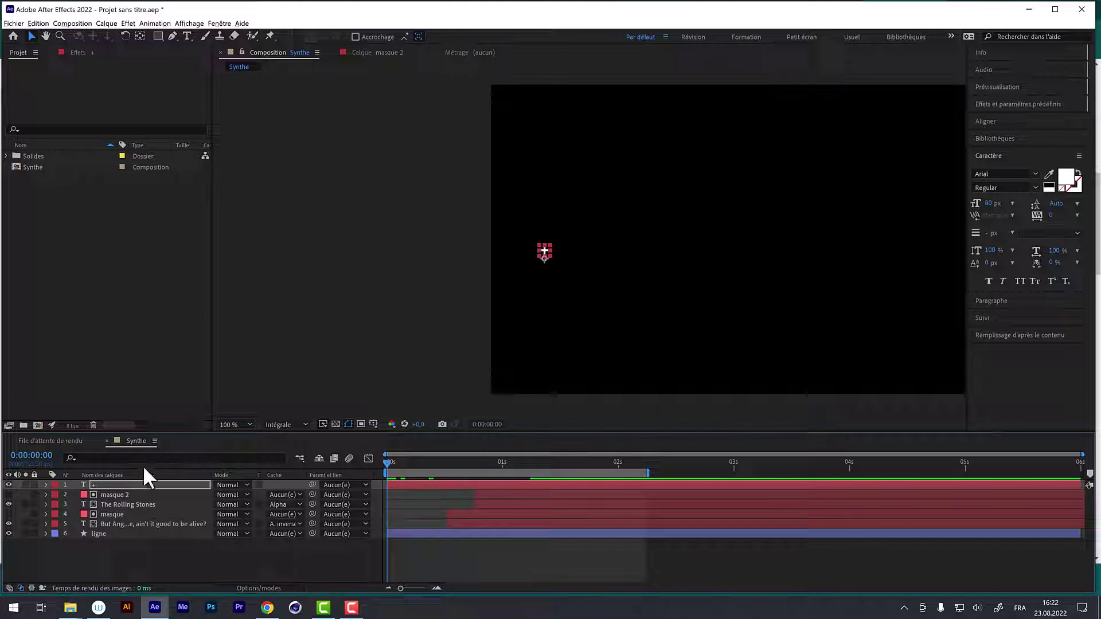
drag(95, 483, 91, 542)
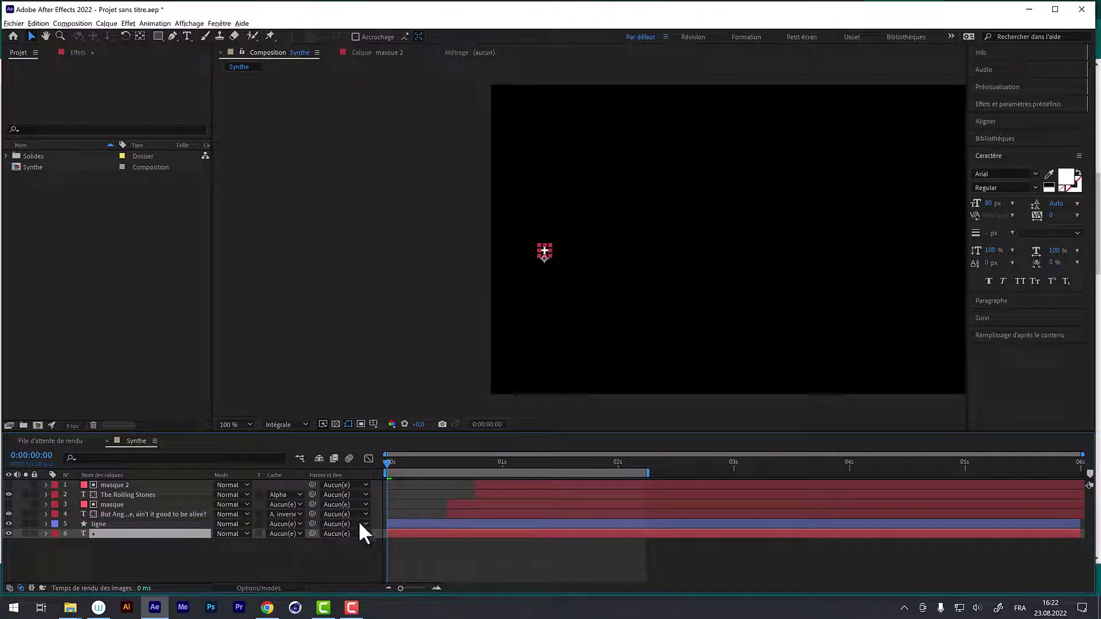
Delay the five layers above the plus by about one second and reveal the plus layer's Opacity
click(136, 522)
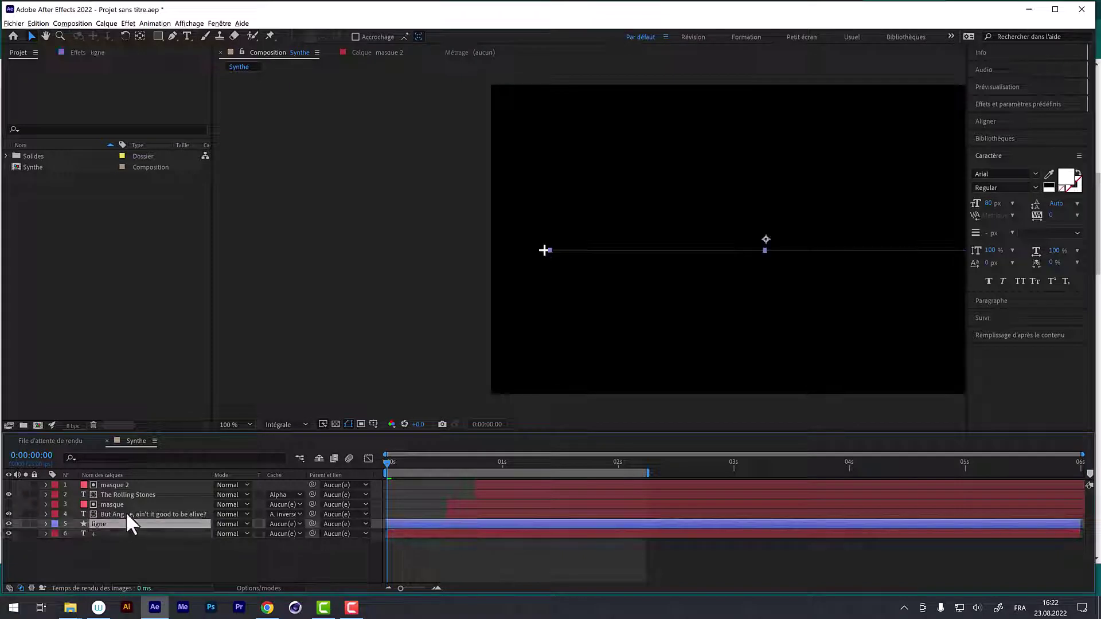
shift+click(114, 485)
drag(411, 522, 524, 529)
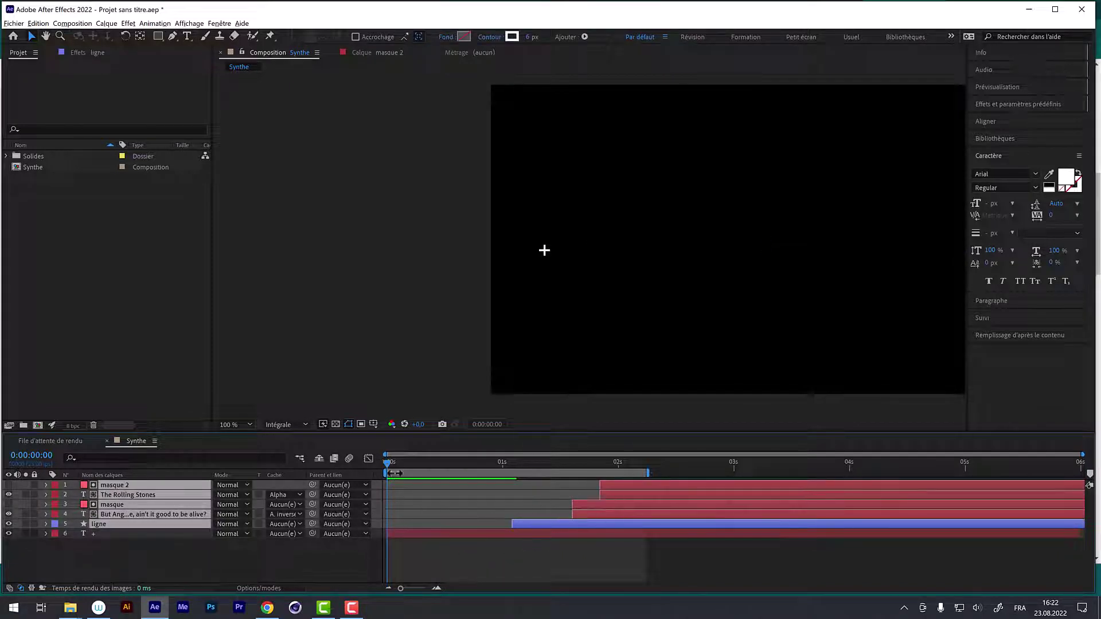
mouse_move(389, 462)
mouse_down()
mouse_move(414, 464)
mouse_move(377, 482)
mouse_up()
click(127, 553)
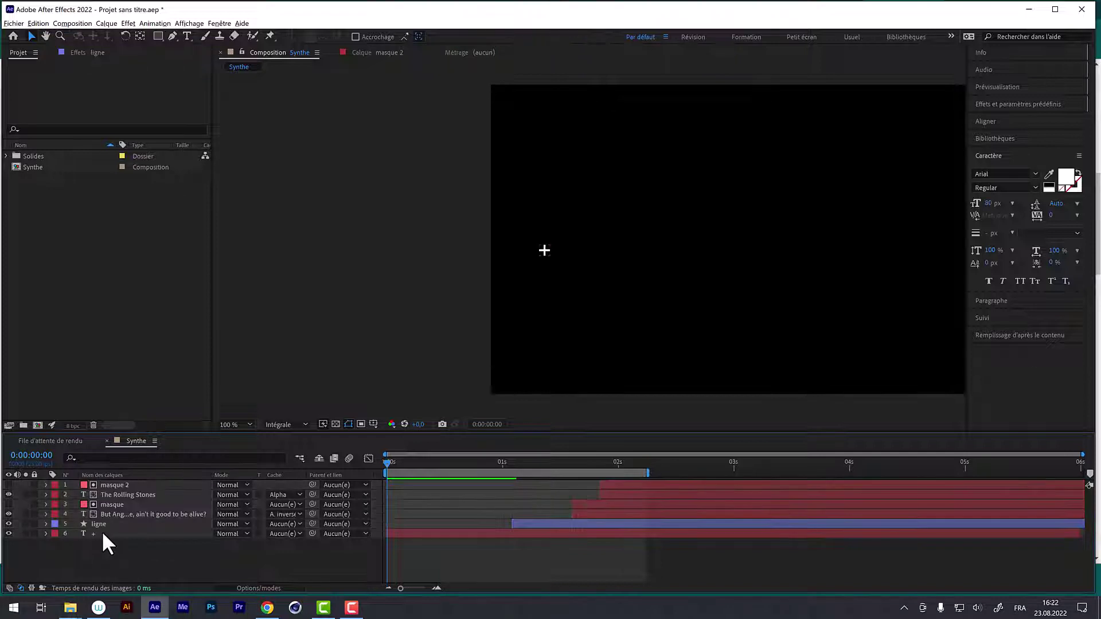
click(103, 533)
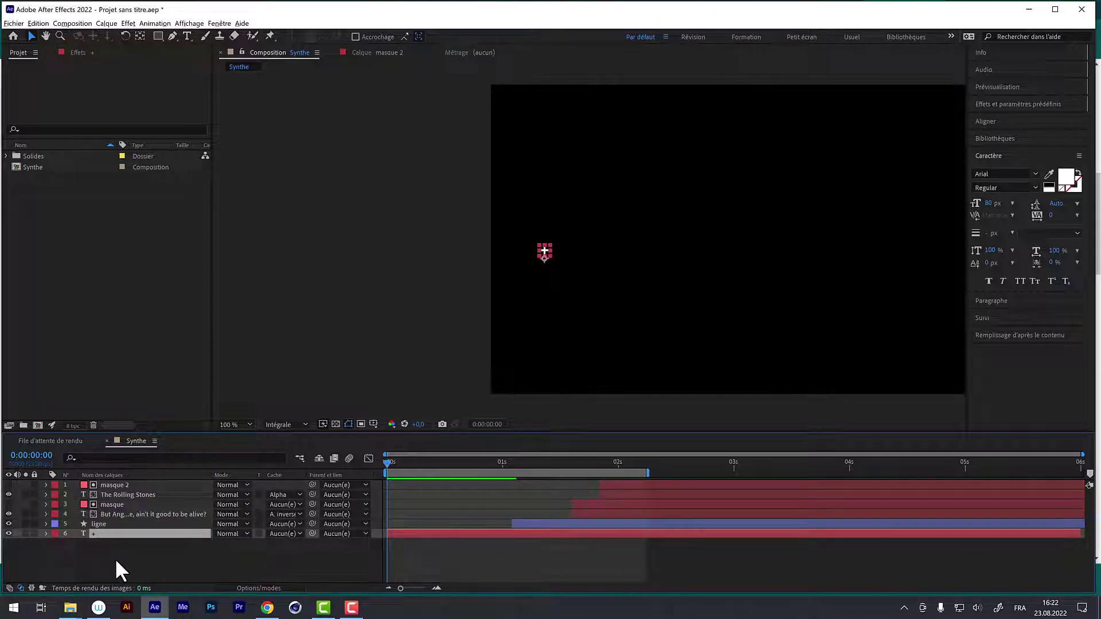
key(t)
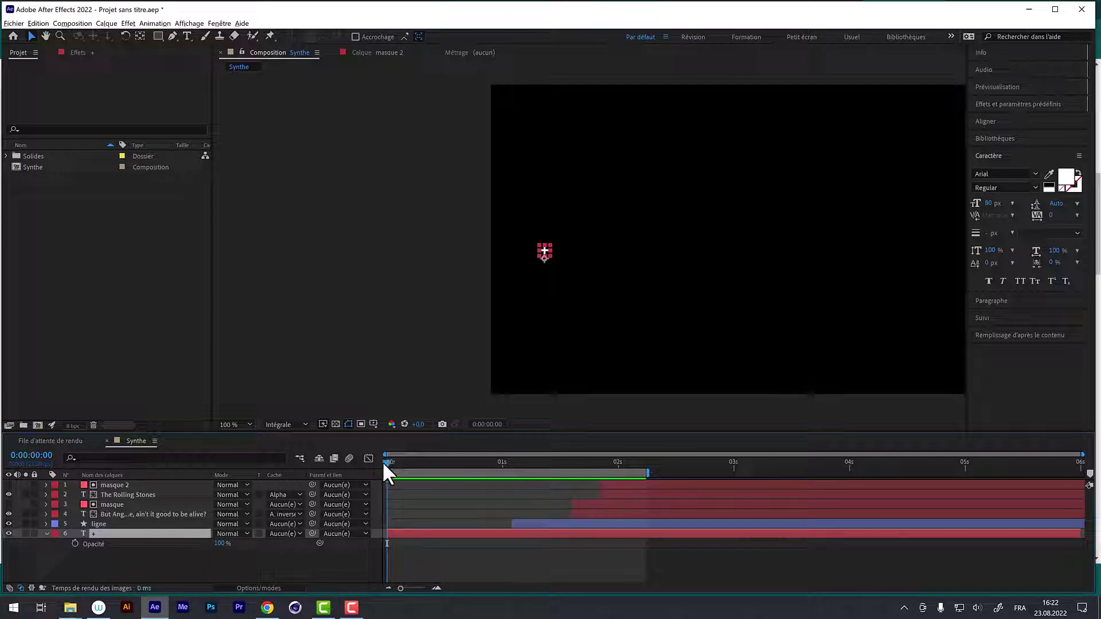
Start the plus sign's Opacity keyframes at 100%, keying 0% at frame 3 and 100% at frame 6
click(74, 543)
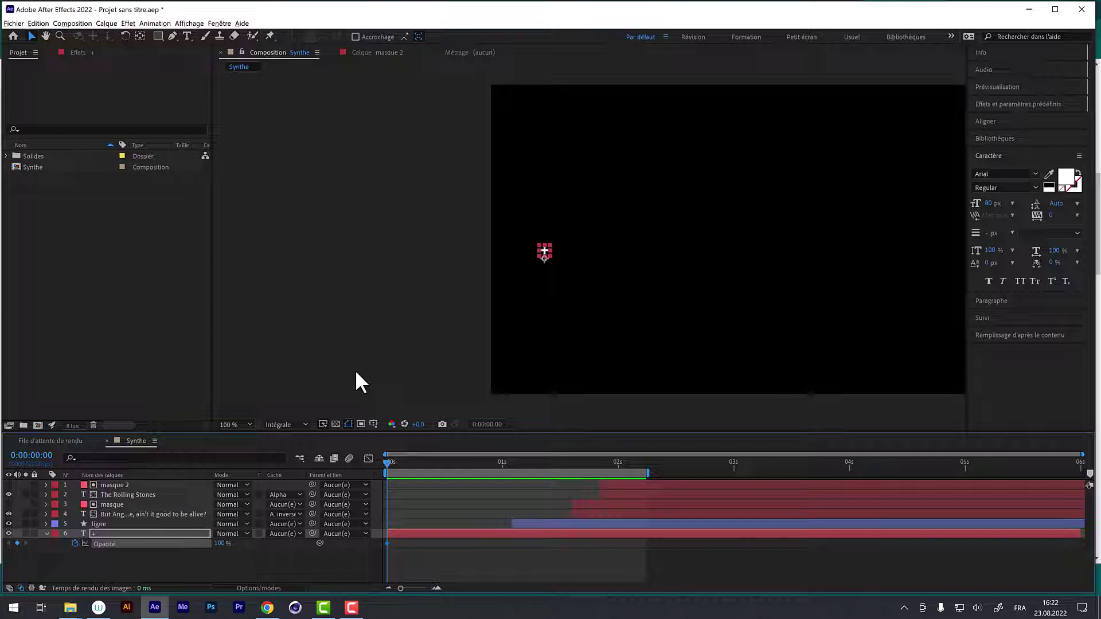
key(Page_Down)
key(Page_Down)
key(Page_Down)
key(Page_Down)
key(Page_Down)
key(Page_Down)
key(Page_Down)
key(Page_Down)
key(Page_Down)
key(space)
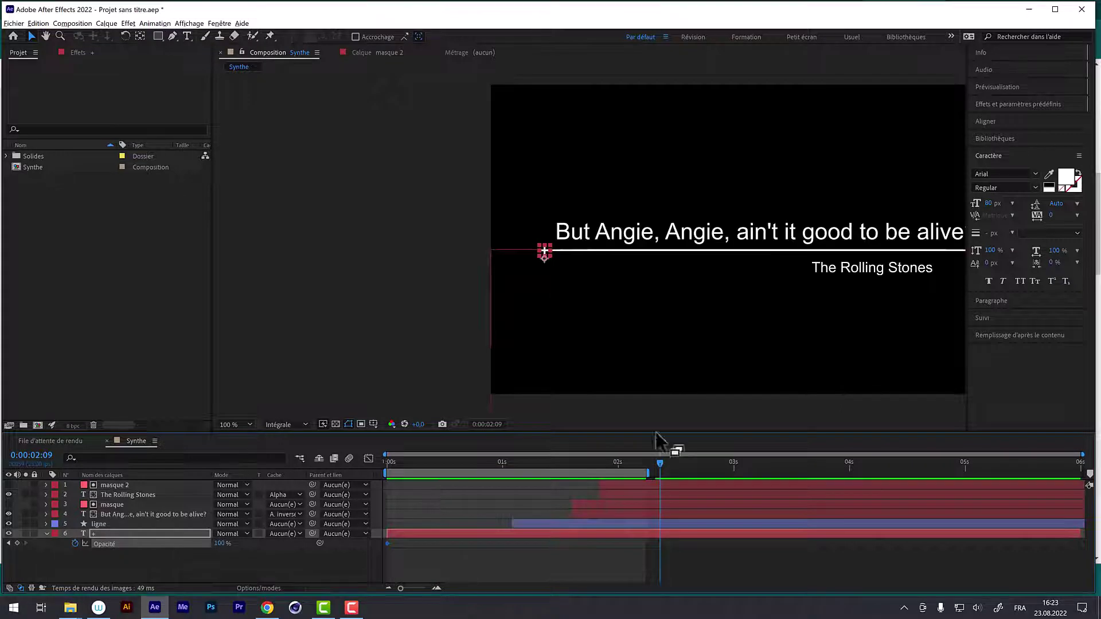
drag(660, 464, 338, 467)
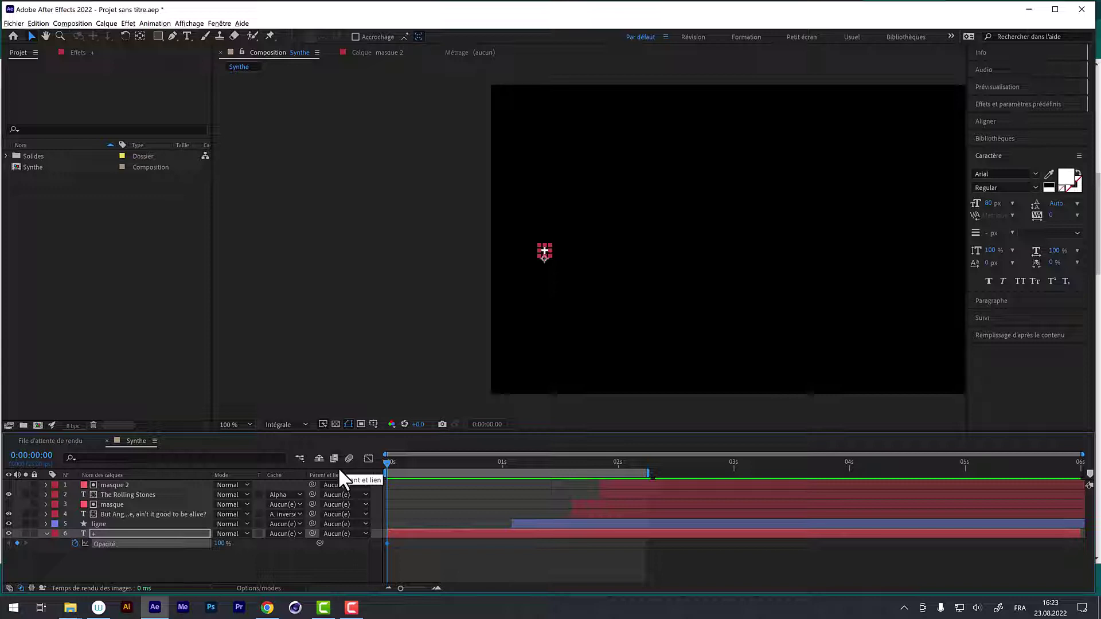
key(Page_Down)
key(Page_Down)
key(Page_Down)
drag(220, 543, 129, 560)
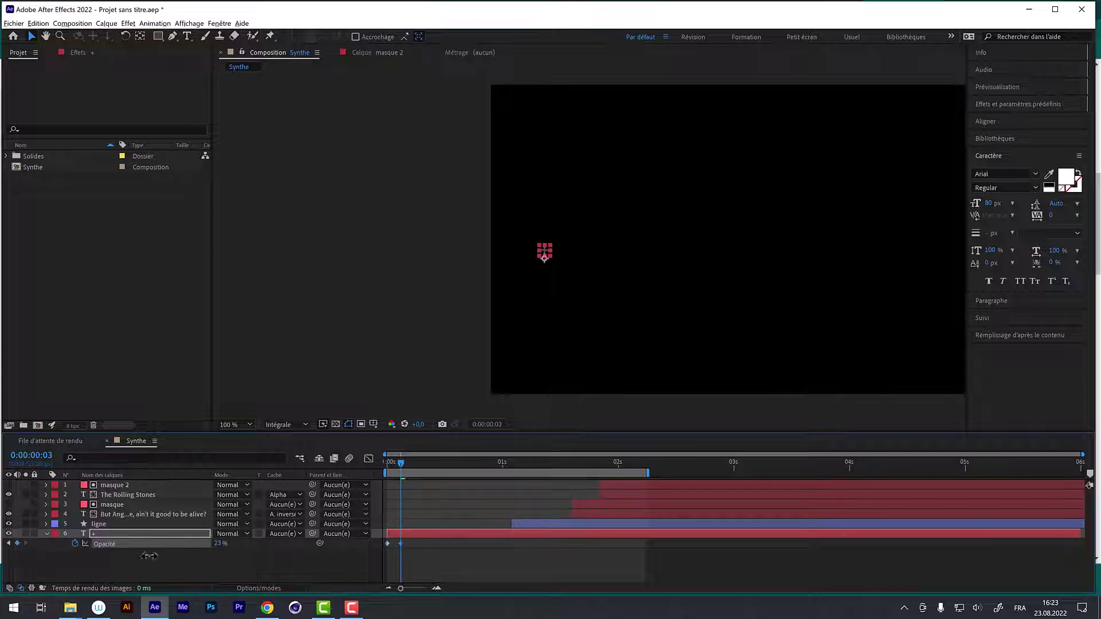
key(Page_Down)
key(Page_Down)
key(Page_Down)
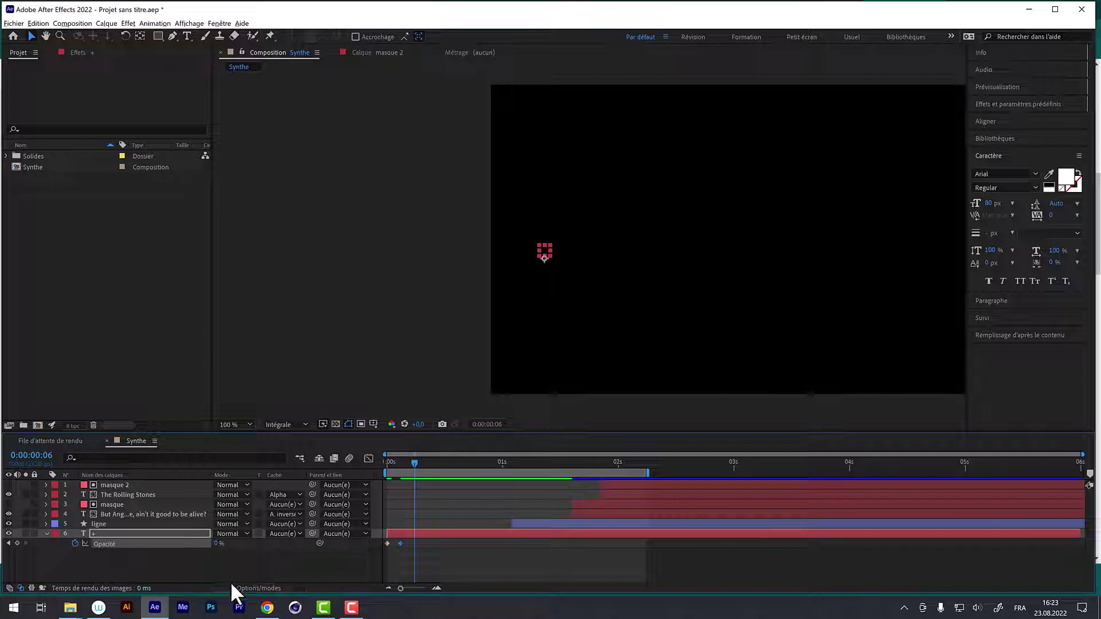
drag(218, 545, 332, 540)
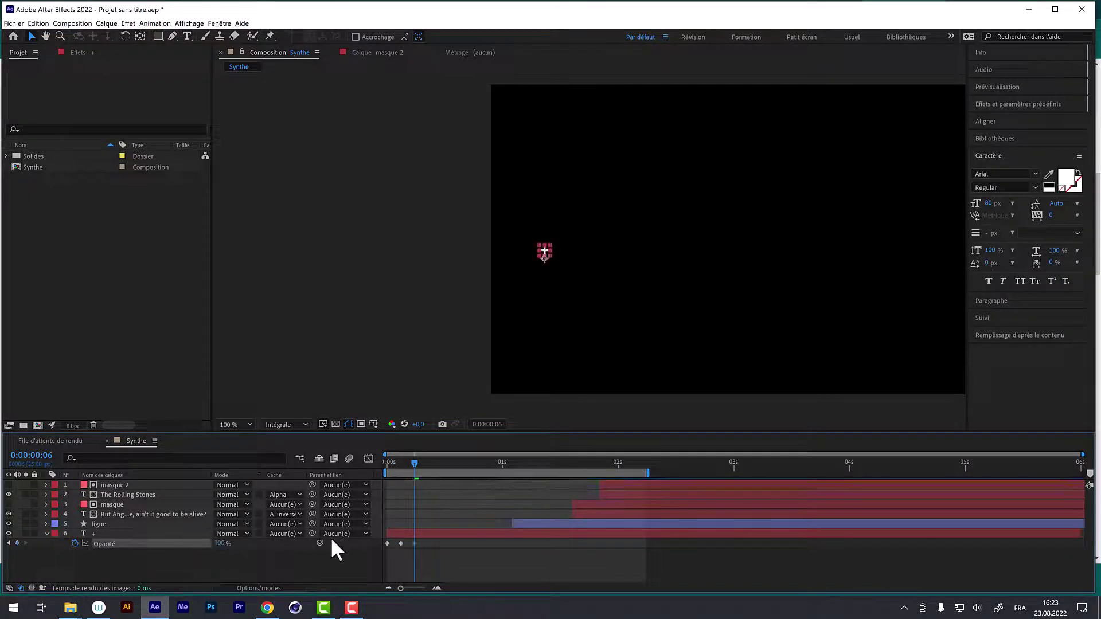
Key 0% opacity at 0:00:00:09 and 100% at 0:00:00:12, then preview from the start
key(Page_Down)
key(Page_Down)
key(Page_Down)
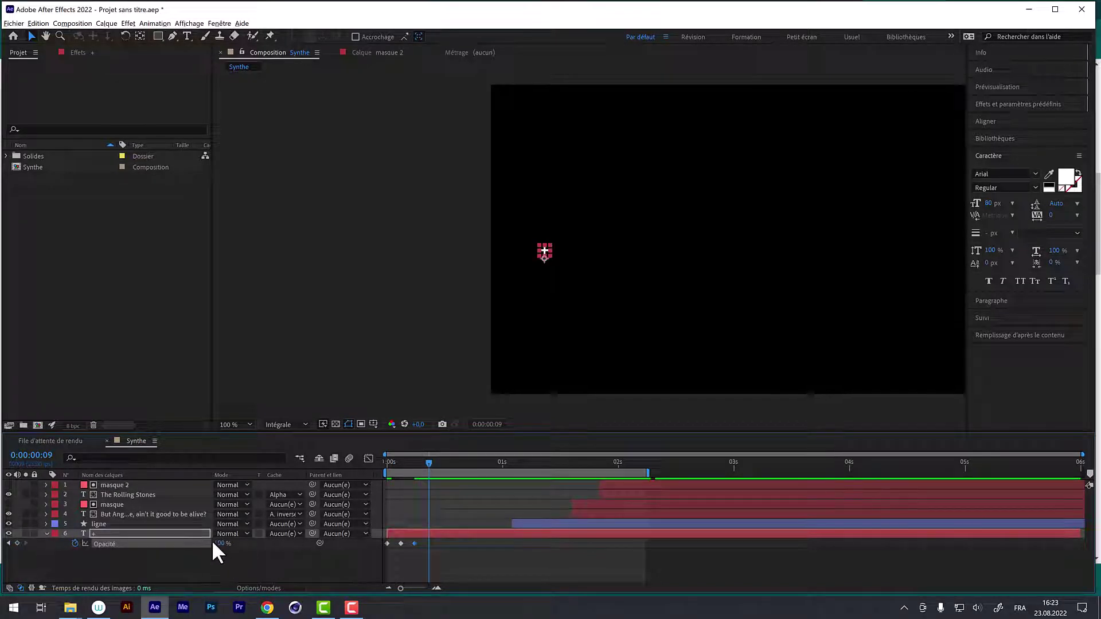
drag(218, 544, 140, 544)
key(Page_Down)
key(Page_Down)
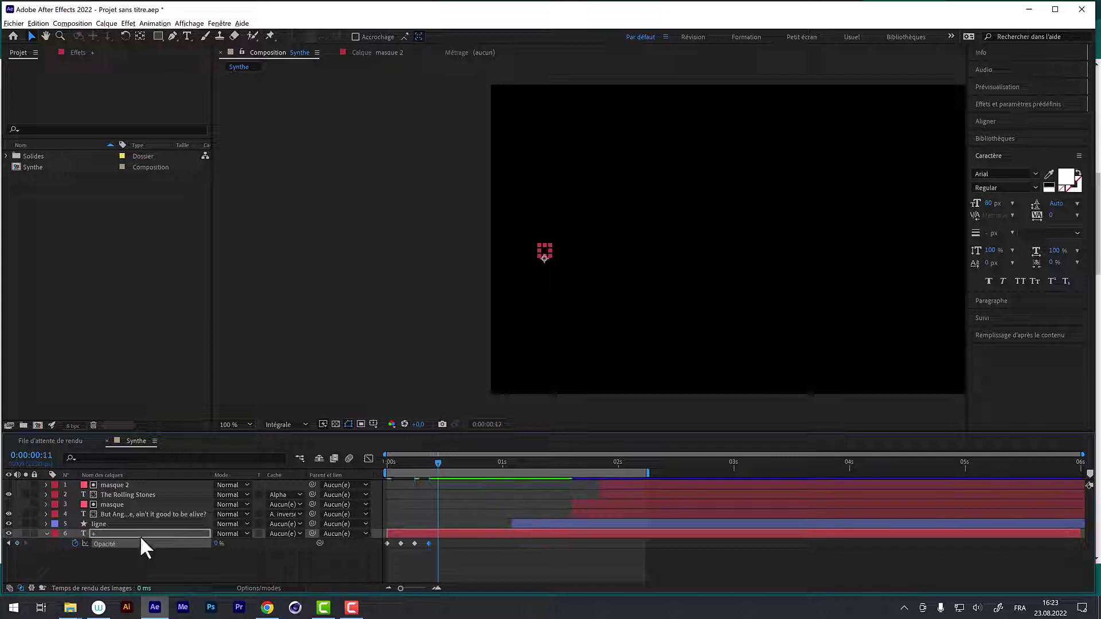
key(Page_Down)
drag(213, 549, 337, 564)
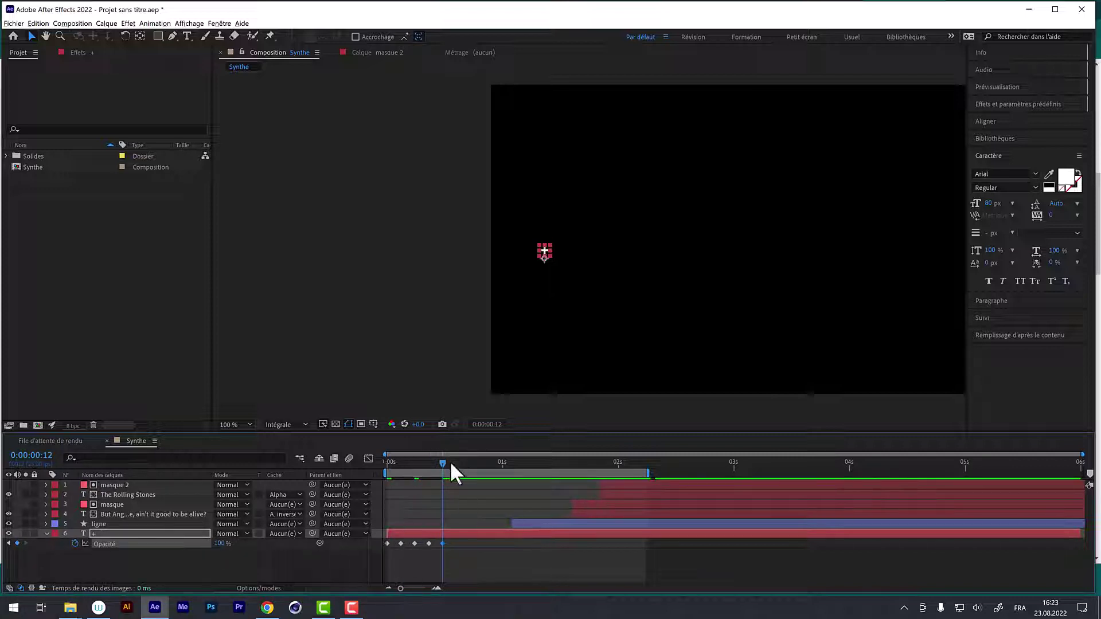
key(Home)
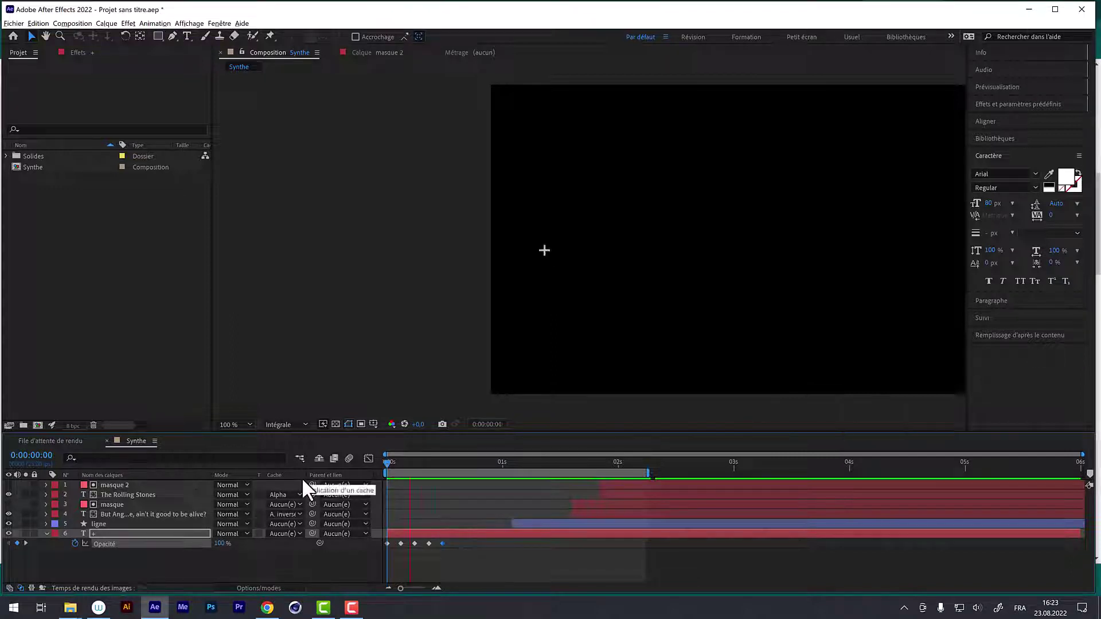
key(space)
key(space)
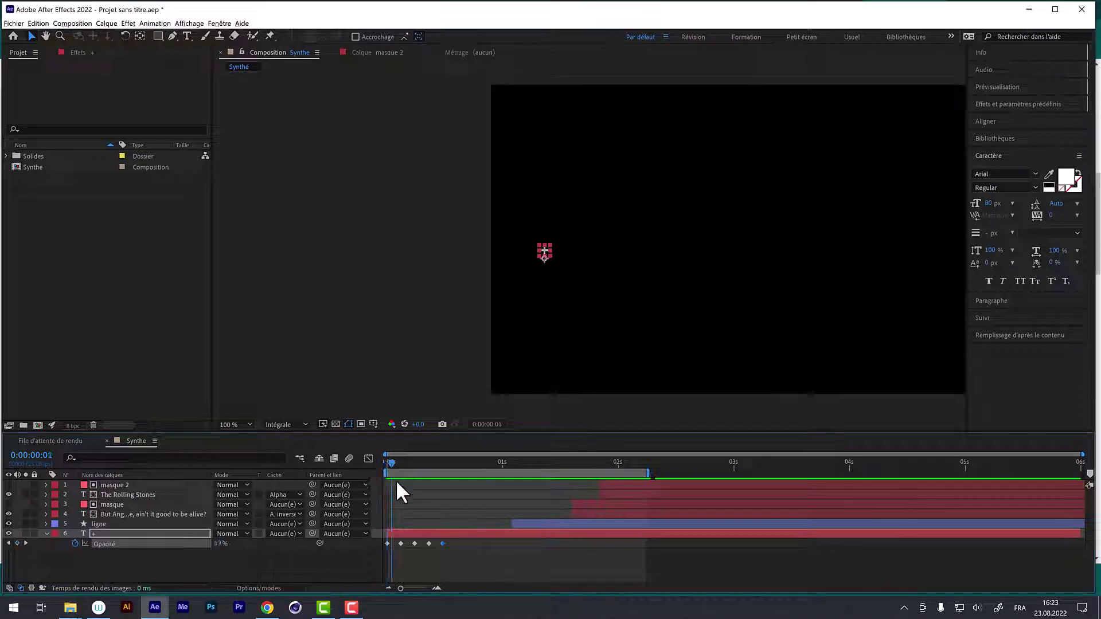
Select the five layers above the plus and drag their bars earlier on the timeline
click(507, 522)
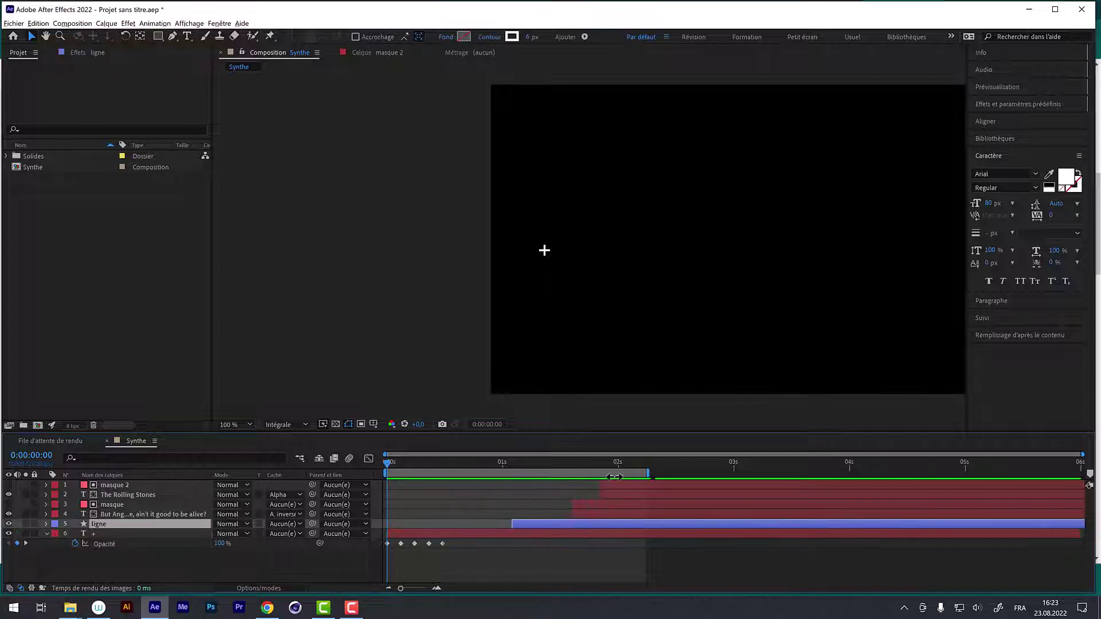
mouse_move(611, 482)
mouse_down()
mouse_move(514, 522)
mouse_move(593, 498)
mouse_up()
drag(529, 521, 460, 520)
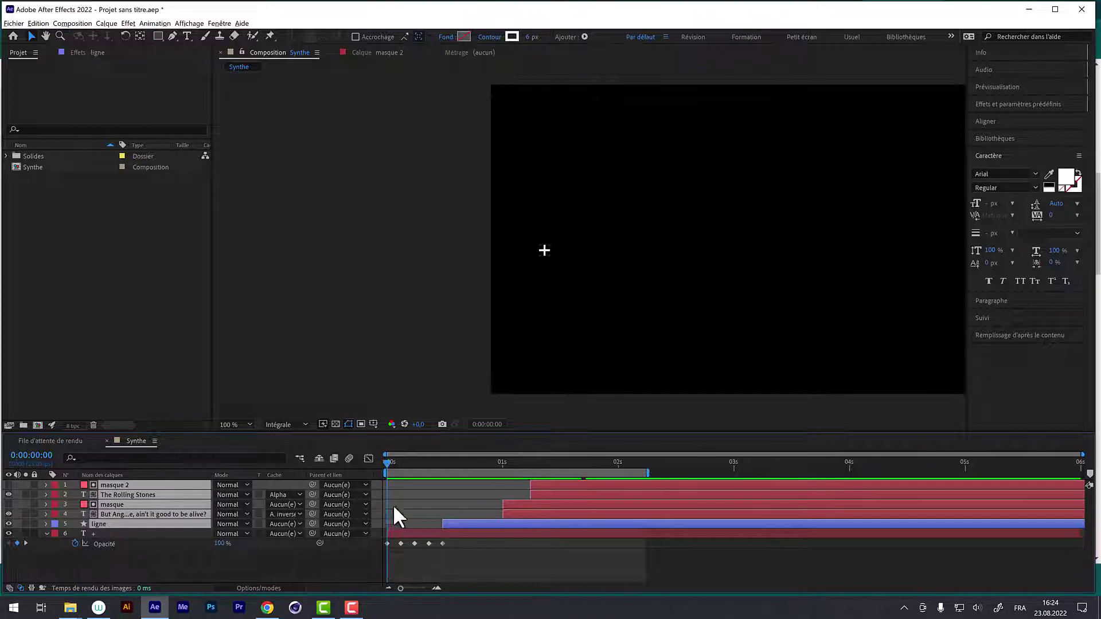
Scrub through the blink, then show the plus layer's Opacity curve in the Graph Editor
mouse_move(388, 462)
mouse_down()
mouse_move(399, 471)
mouse_move(390, 476)
mouse_up()
drag(391, 460, 380, 469)
click(369, 458)
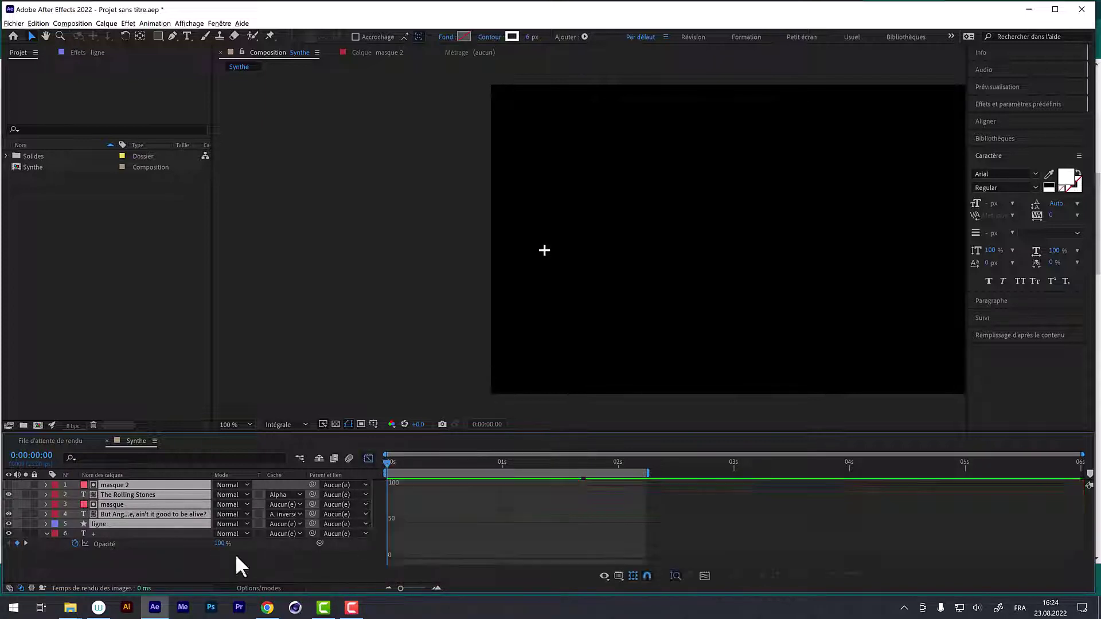
click(97, 543)
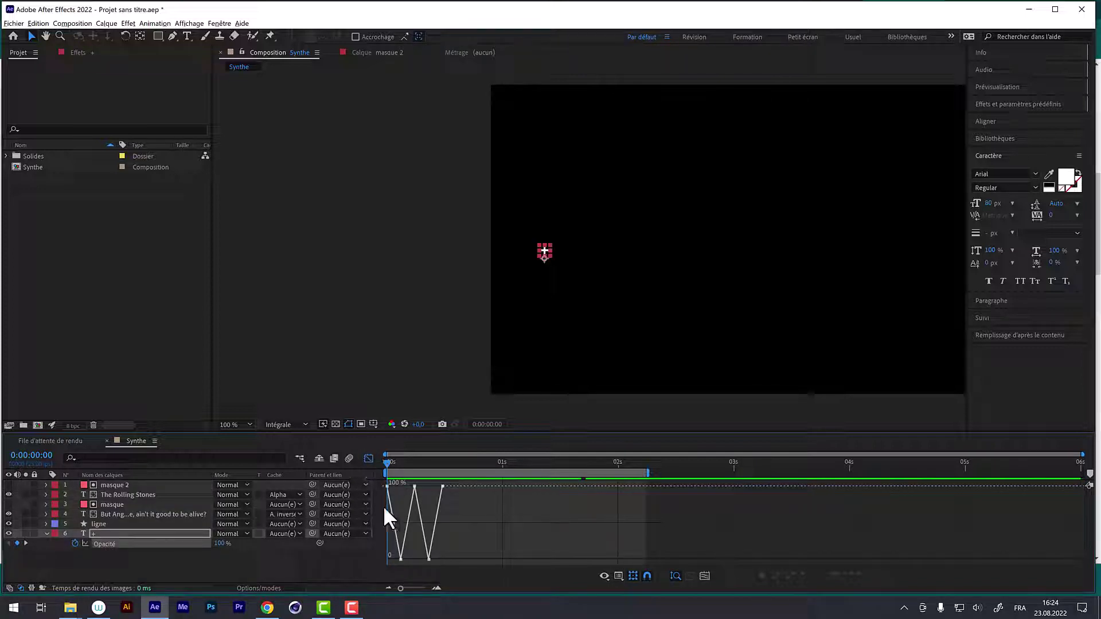
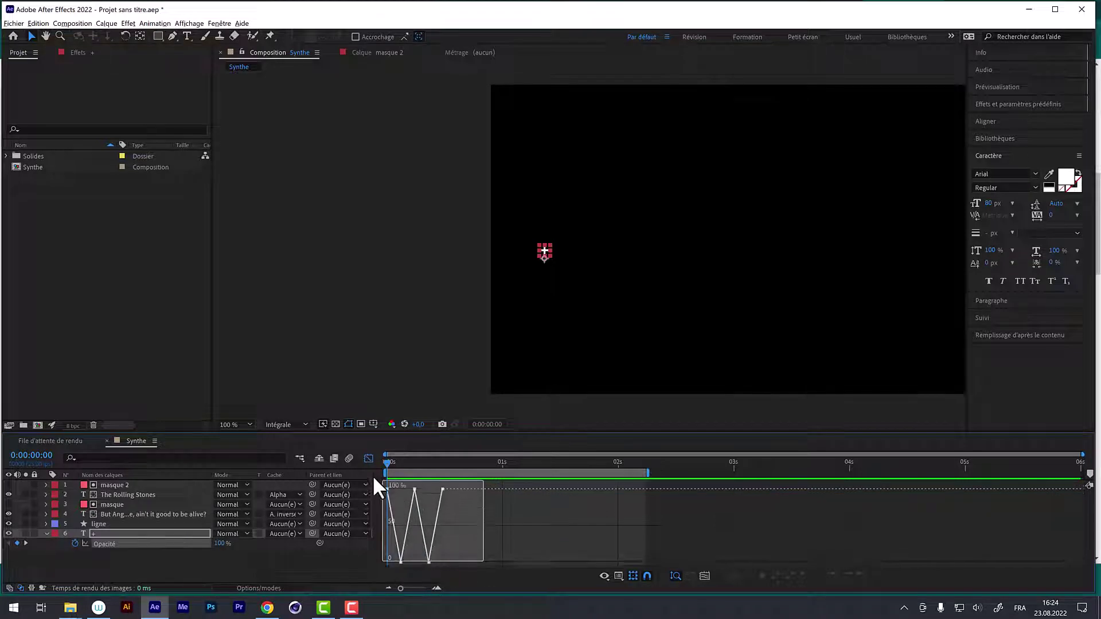
Convert all of layer 6's Opacity keyframes to Hold keyframes in the Graph Editor
drag(374, 479, 477, 551)
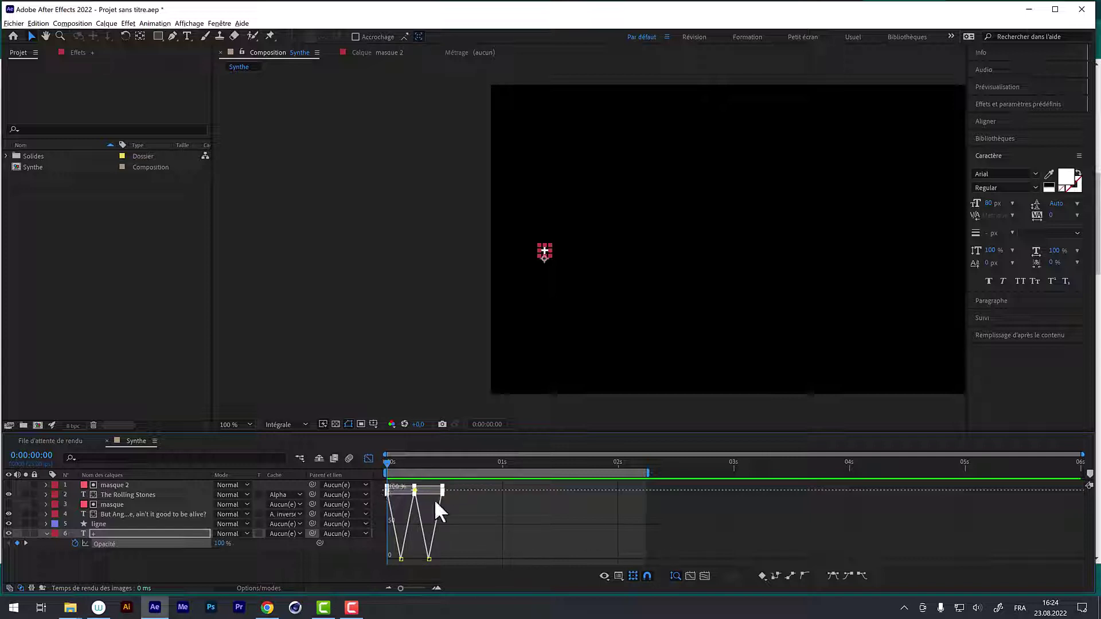
drag(442, 490, 505, 519)
key(ctrl+z)
click(632, 575)
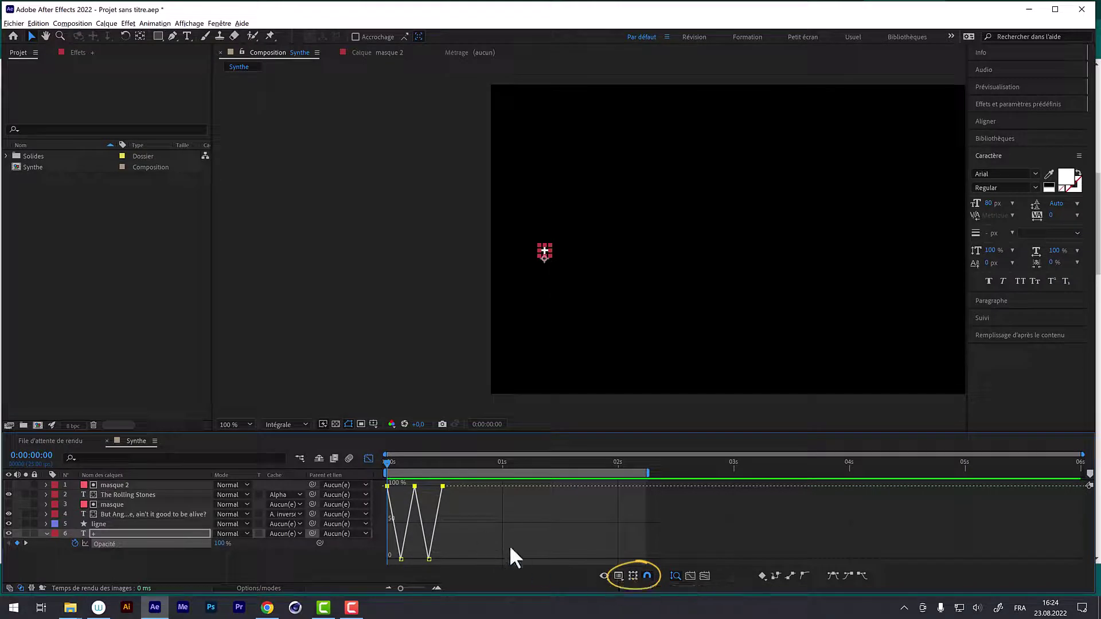
click(632, 572)
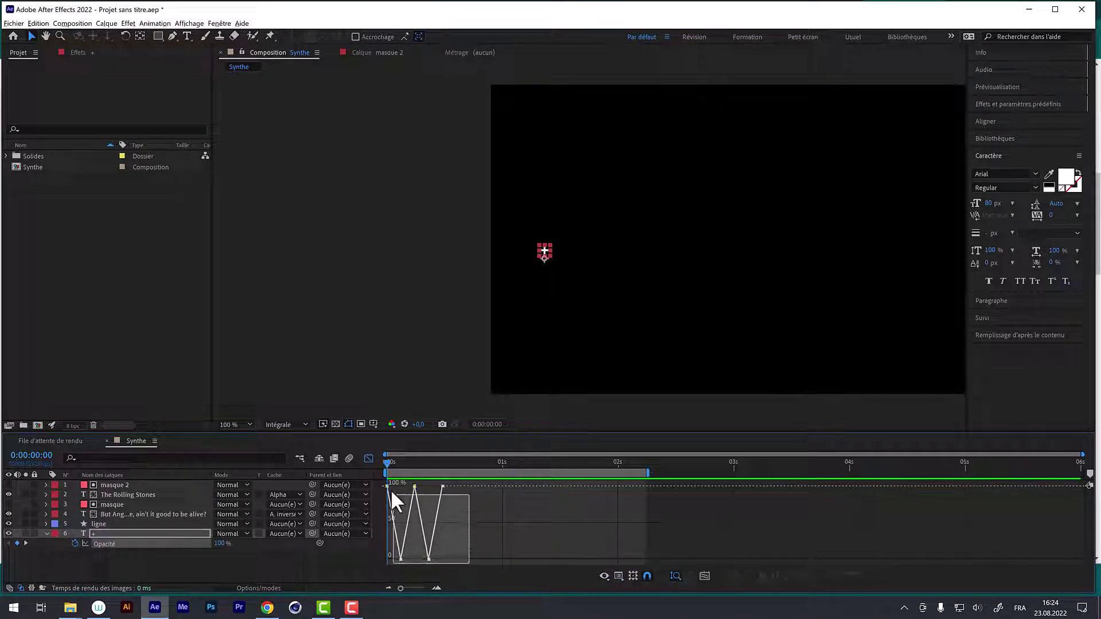
drag(380, 480, 446, 575)
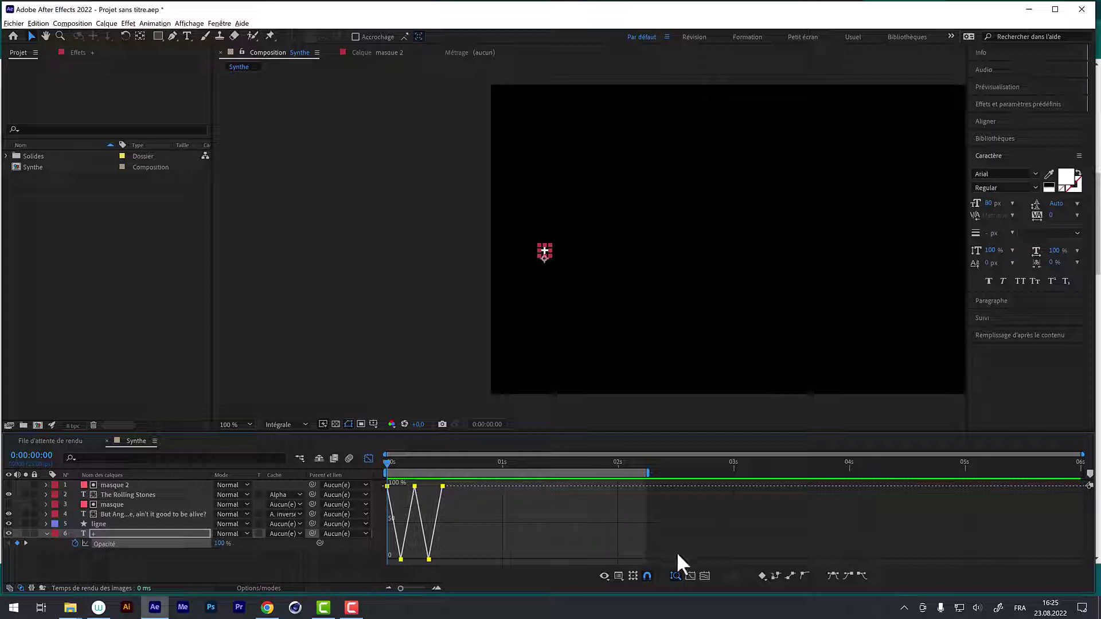
click(772, 572)
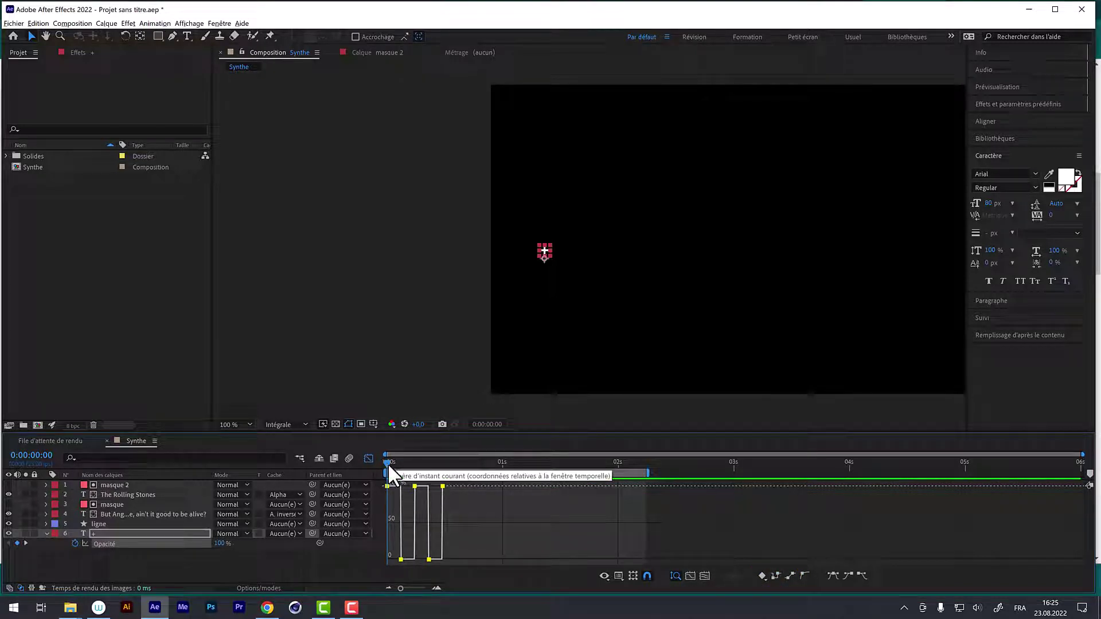
Scrub and preview the '+' blink, then return to the layer bar view
drag(387, 461, 395, 462)
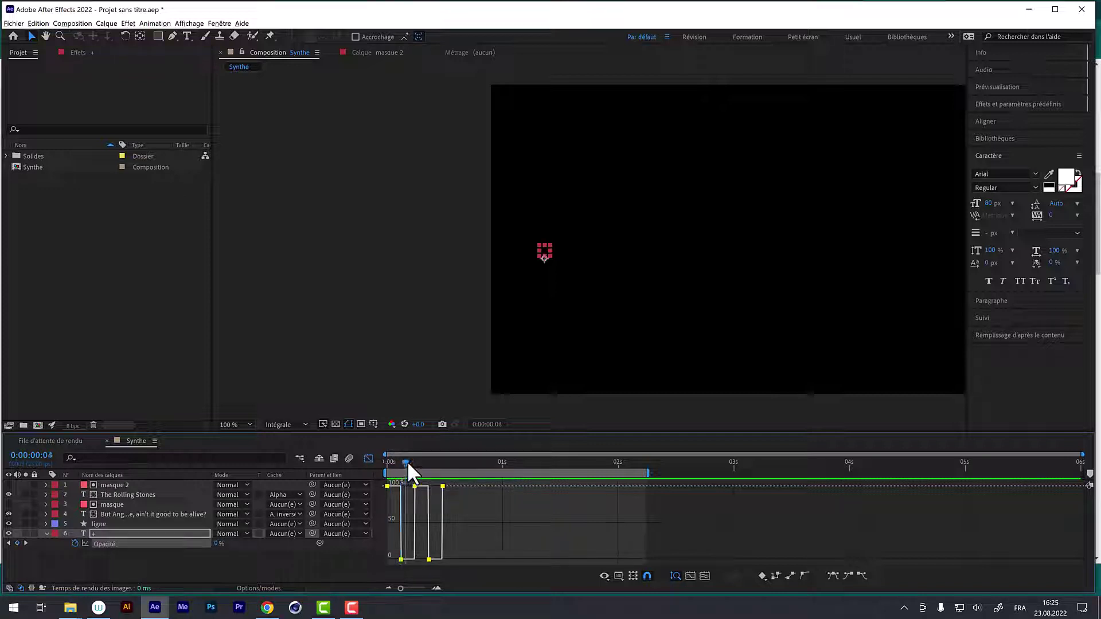
drag(394, 462, 447, 472)
key(space)
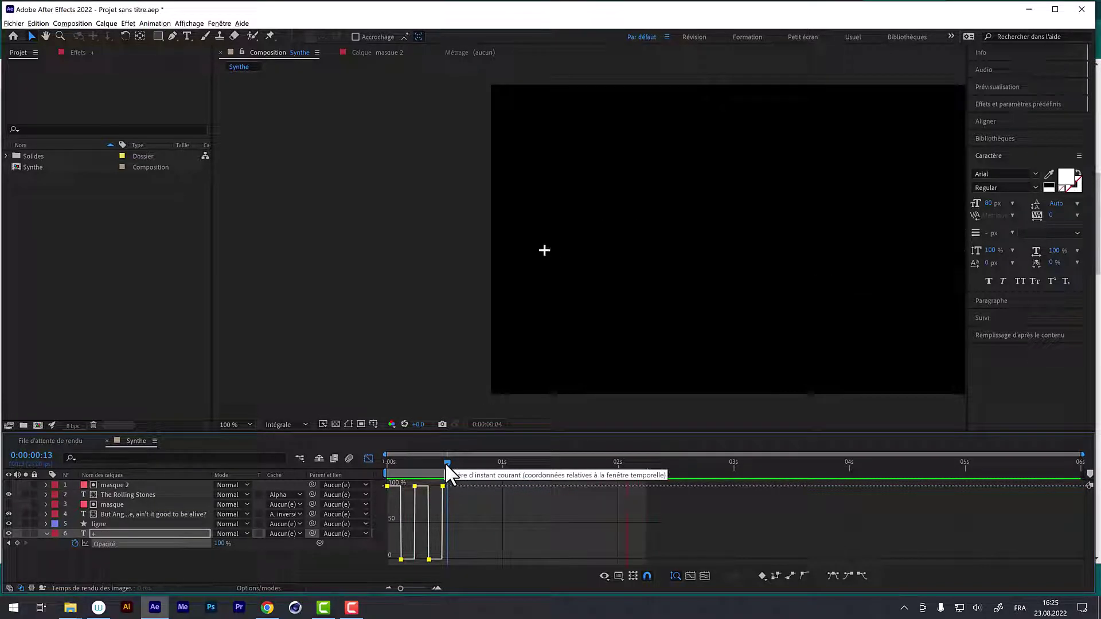
drag(445, 462, 394, 462)
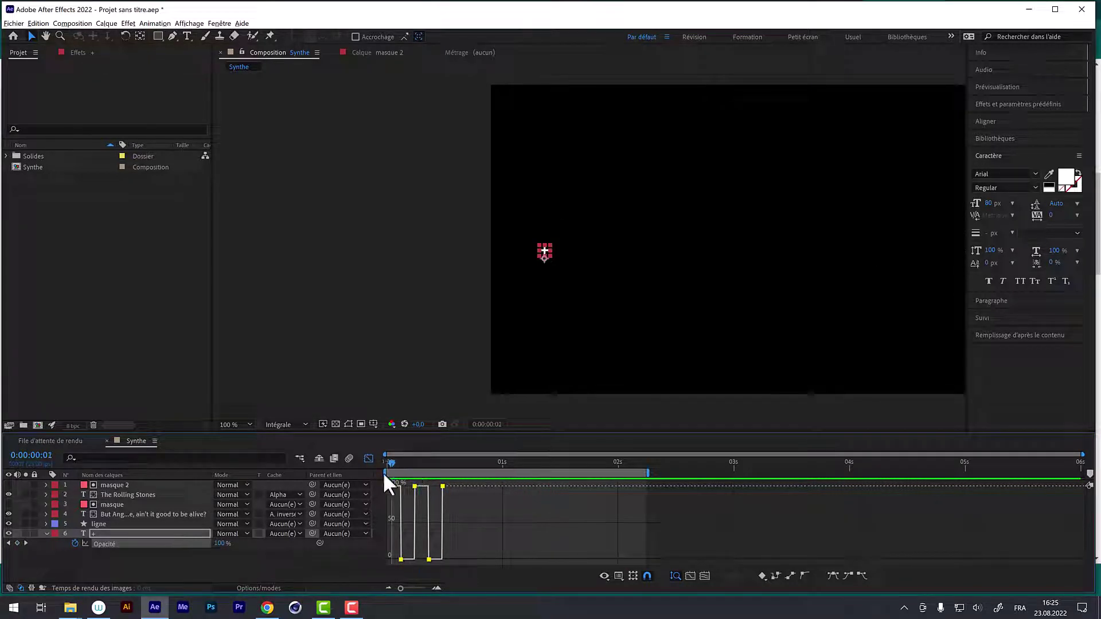
drag(383, 472, 419, 472)
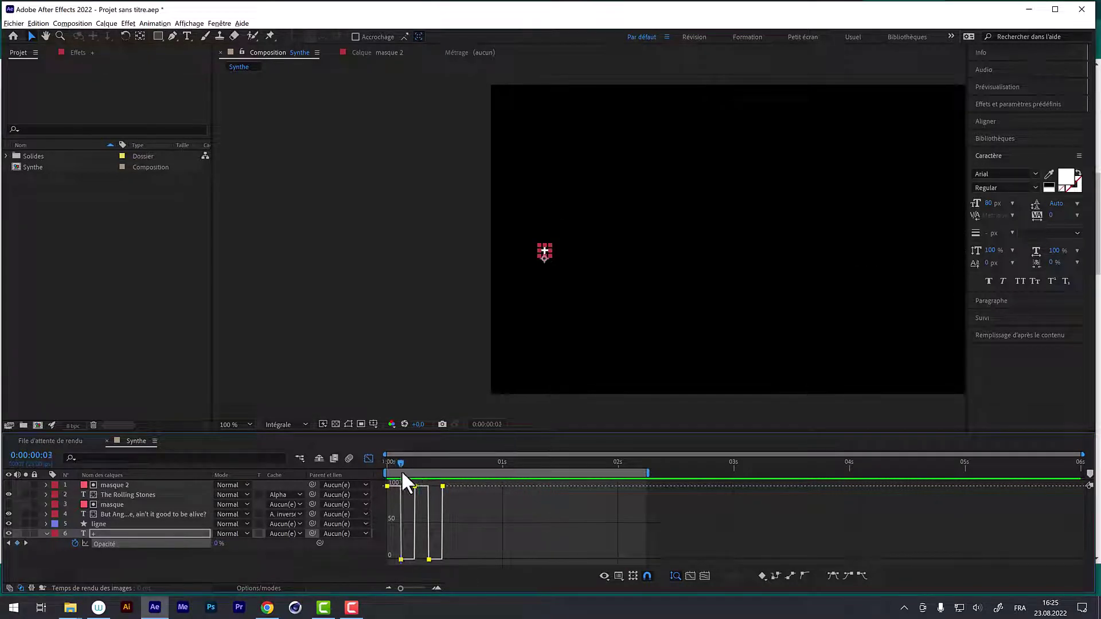
click(367, 457)
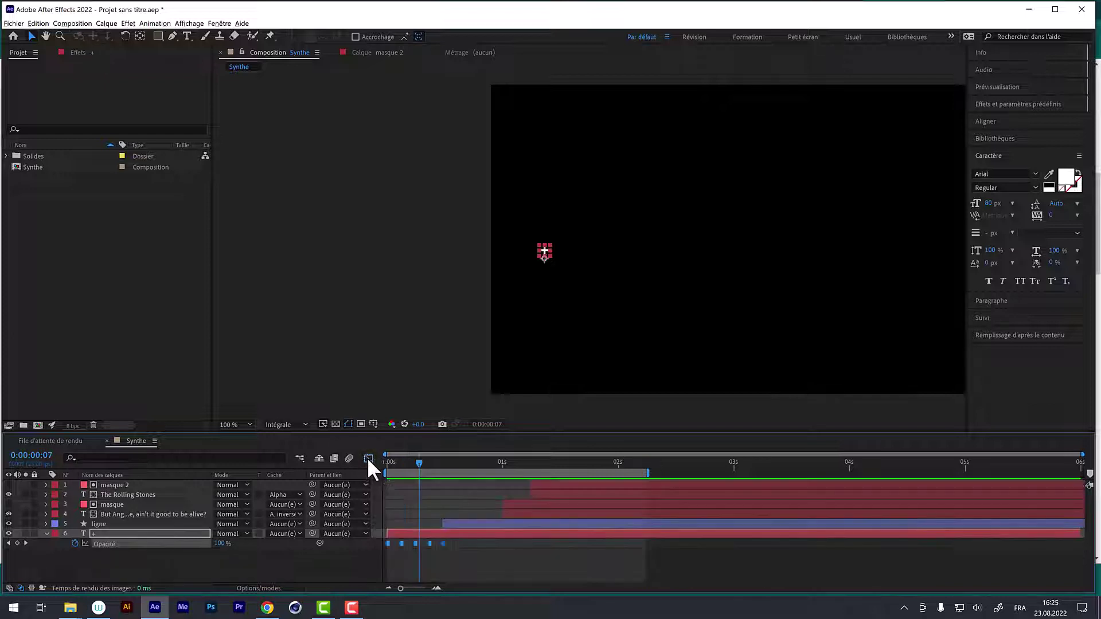
Pull layer 6's Opacity keyframes earlier, moving the 100% keyframe to 0:00:11
click(401, 545)
drag(401, 543, 404, 542)
click(428, 544)
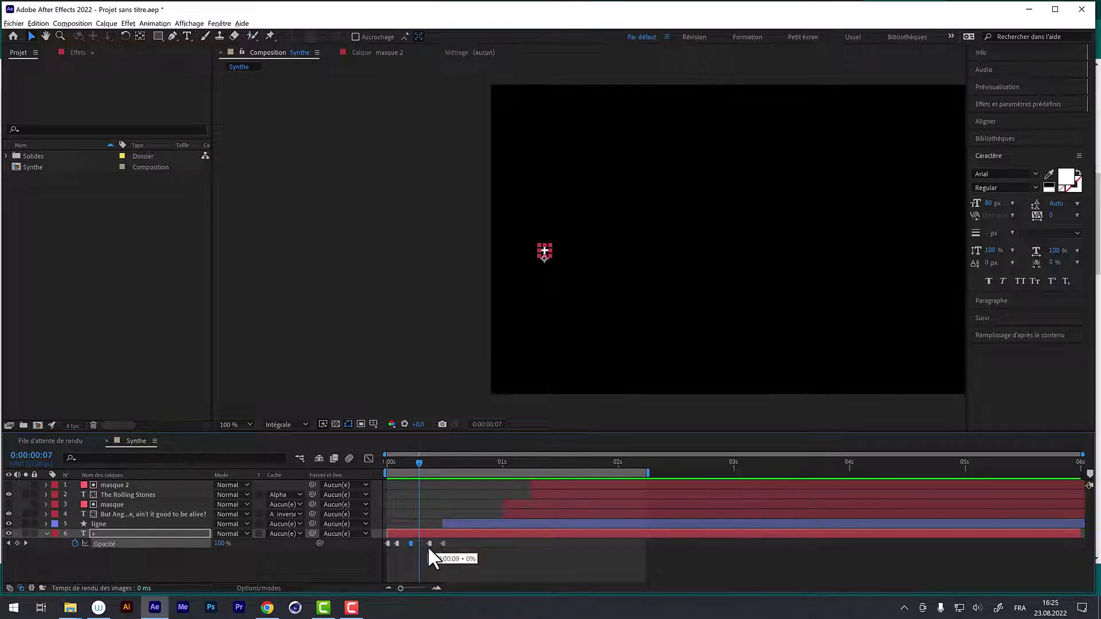
click(439, 543)
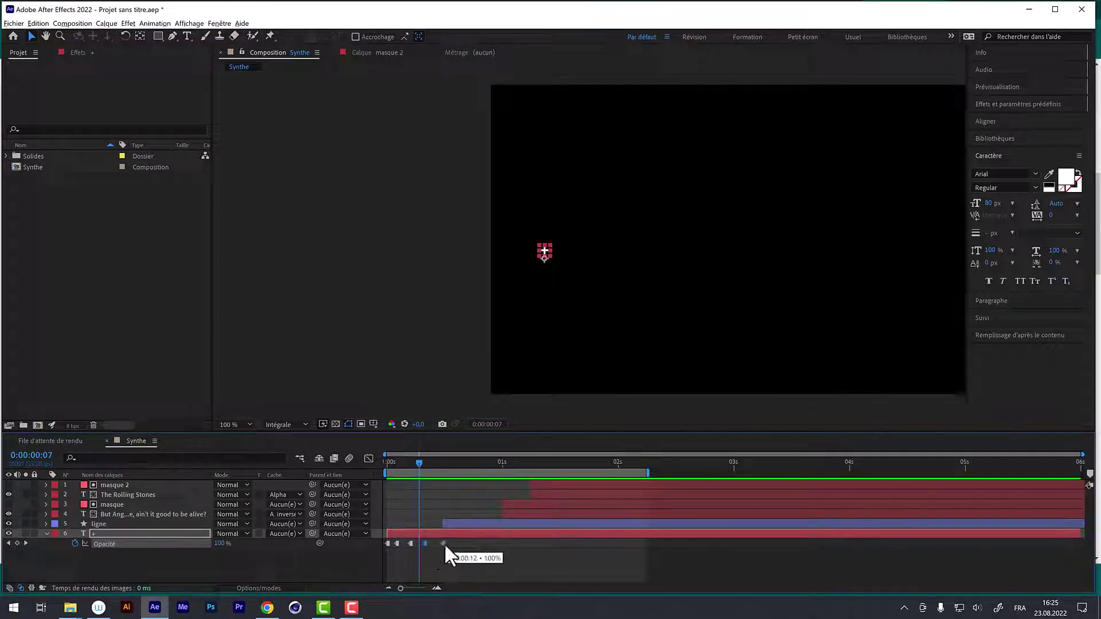
drag(418, 463, 457, 463)
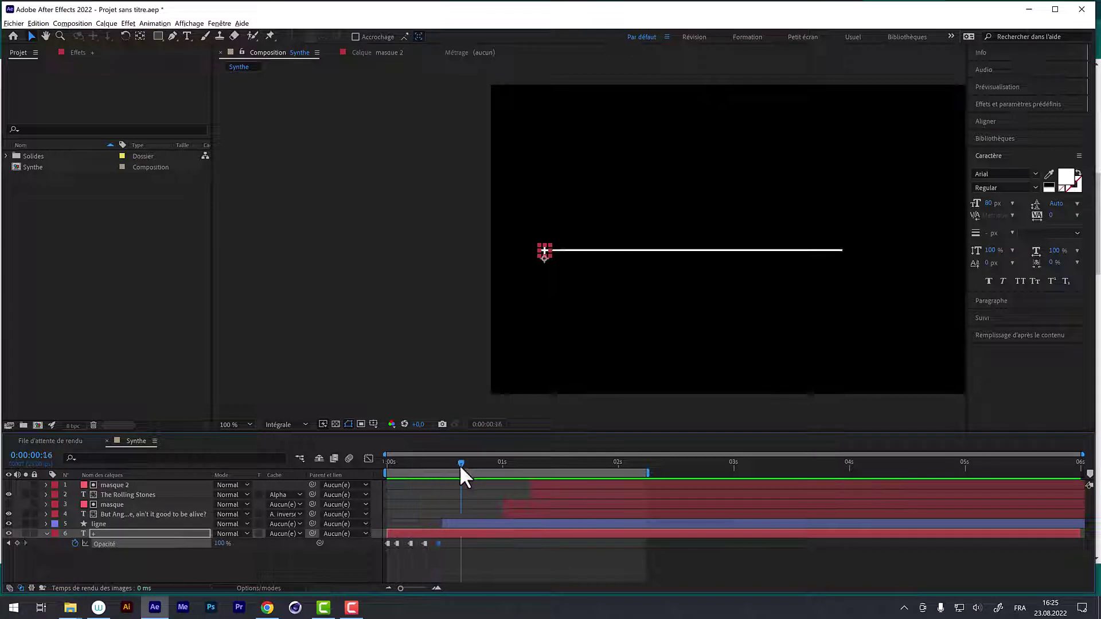
drag(404, 586, 415, 588)
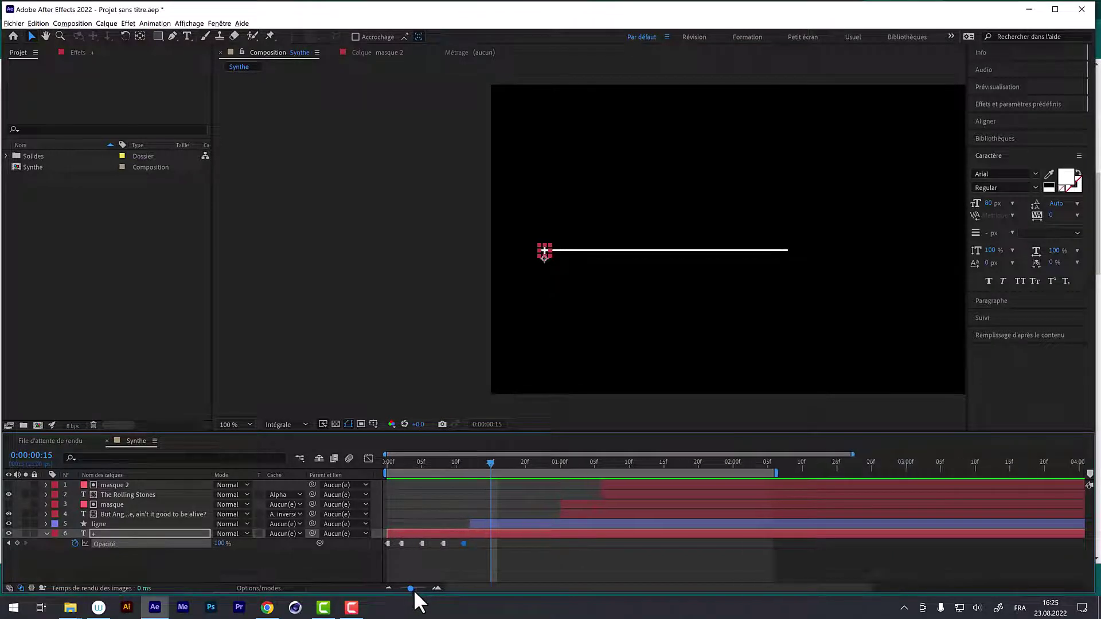
mouse_move(425, 543)
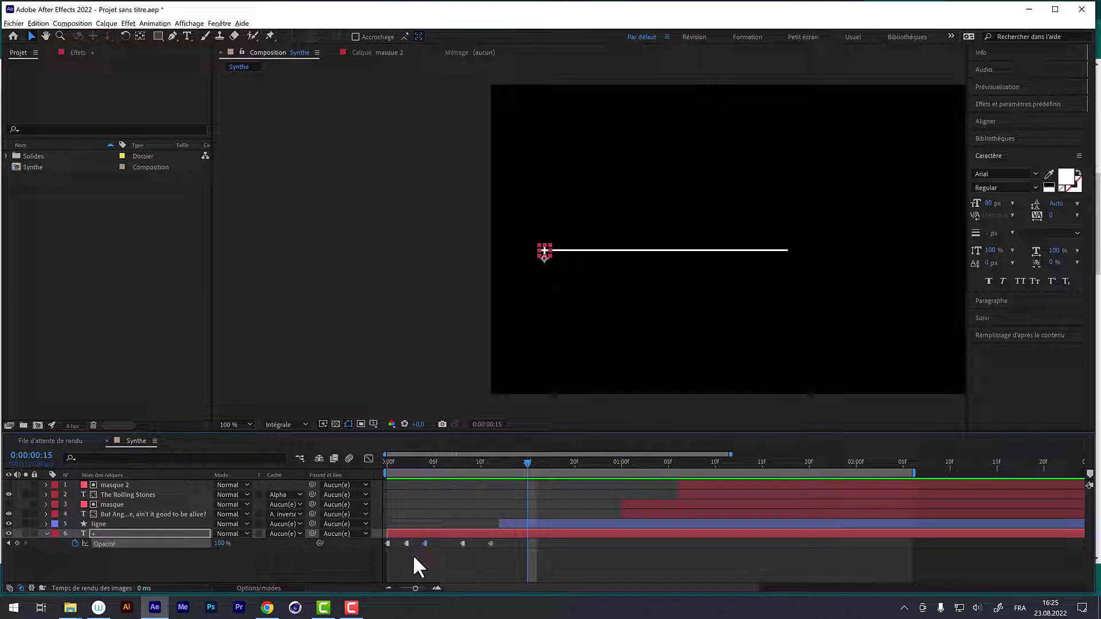
click(398, 543)
click(459, 544)
drag(491, 544, 461, 544)
Select layers 1–5 and start their bars a few frames earlier
click(494, 524)
shift+click(695, 486)
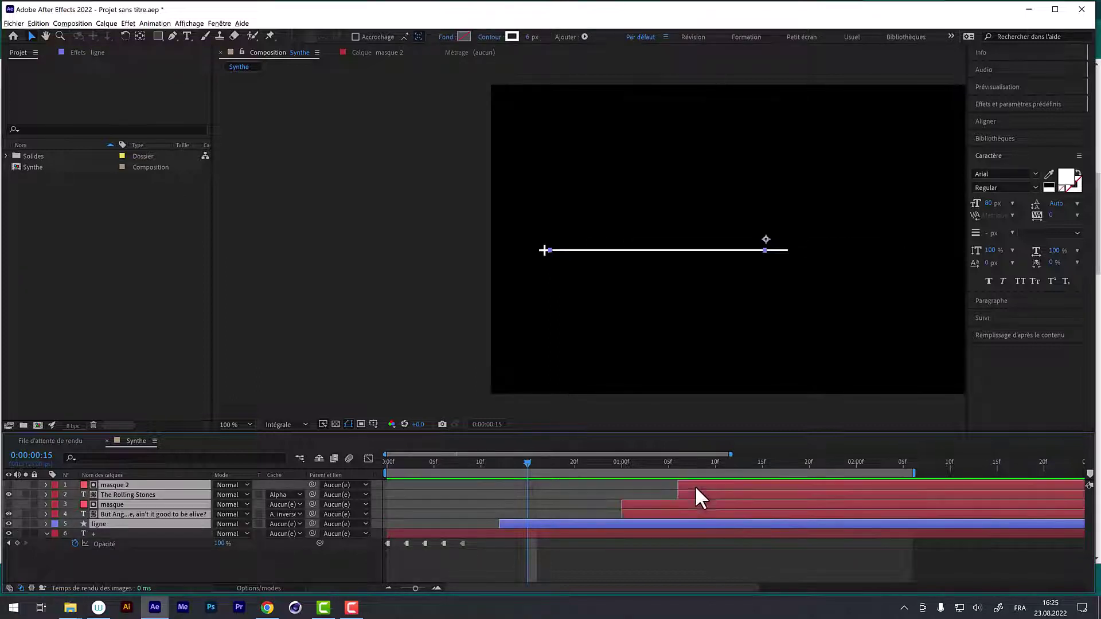
drag(576, 520, 471, 522)
click(387, 461)
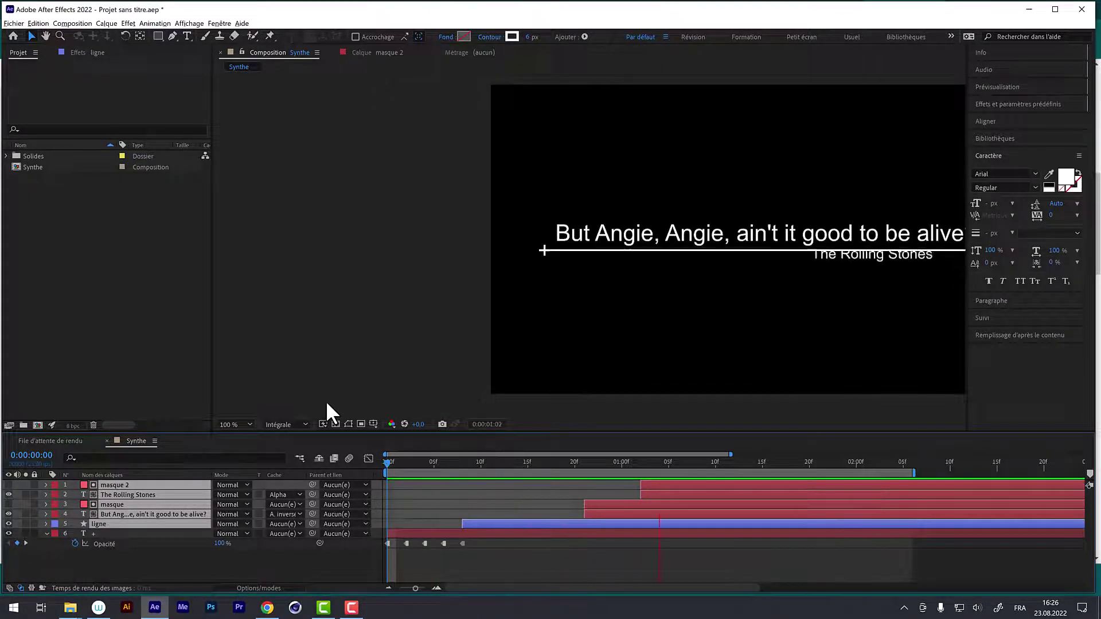
drag(421, 464, 783, 470)
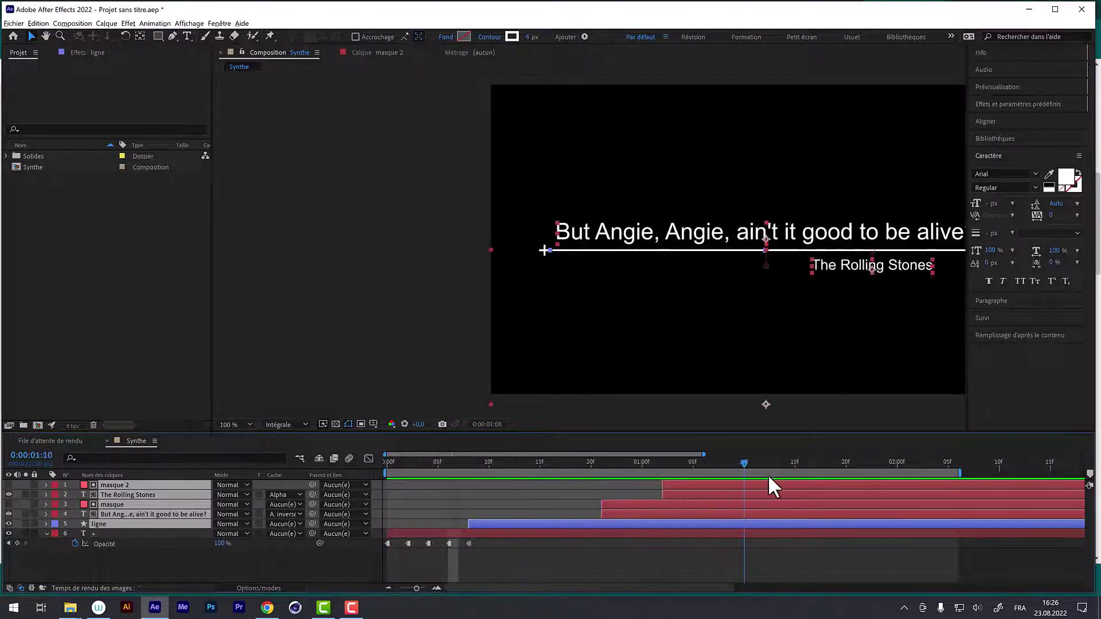
key(h)
drag(424, 332, 370, 291)
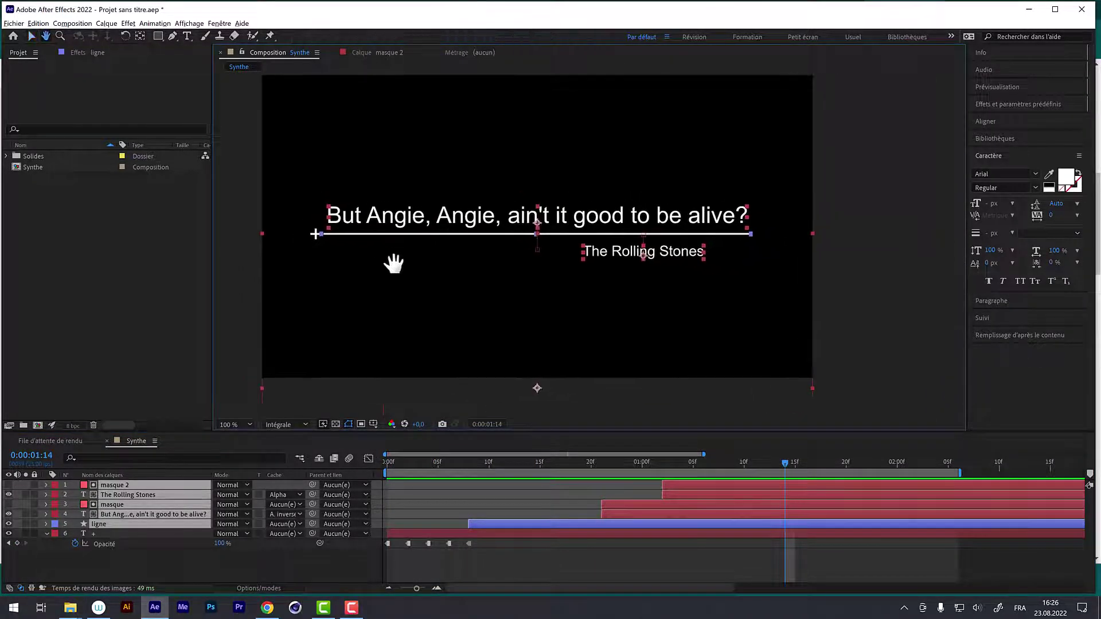
mouse_move(629, 463)
mouse_down()
mouse_move(709, 474)
mouse_move(694, 480)
mouse_up()
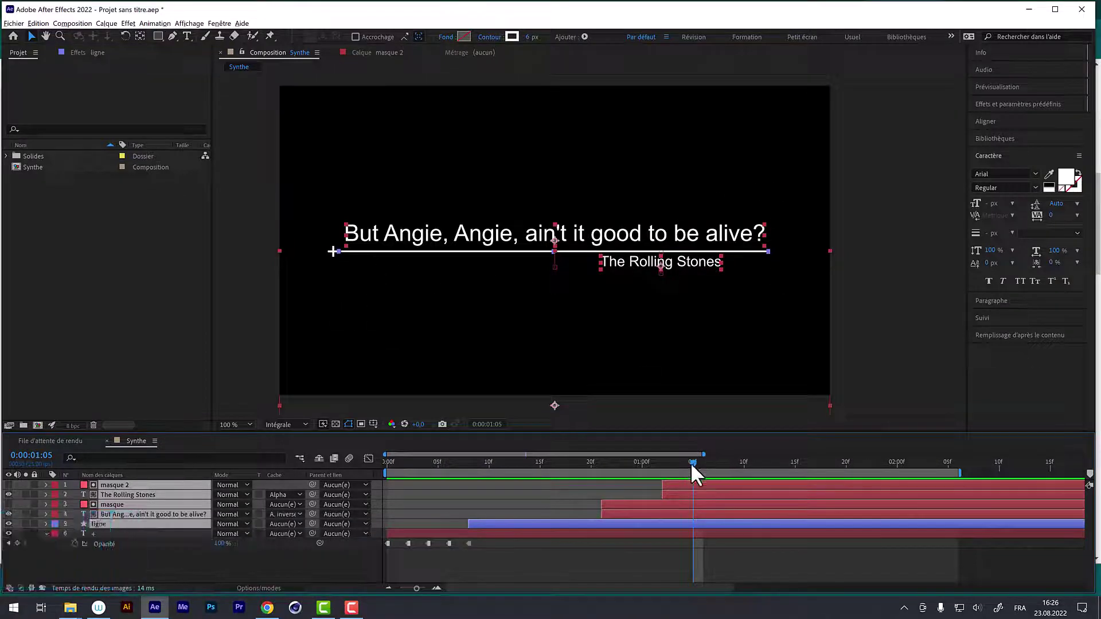
Add a shape layer named 'cartouche' and draw a rectangle around the lyric line
click(107, 23)
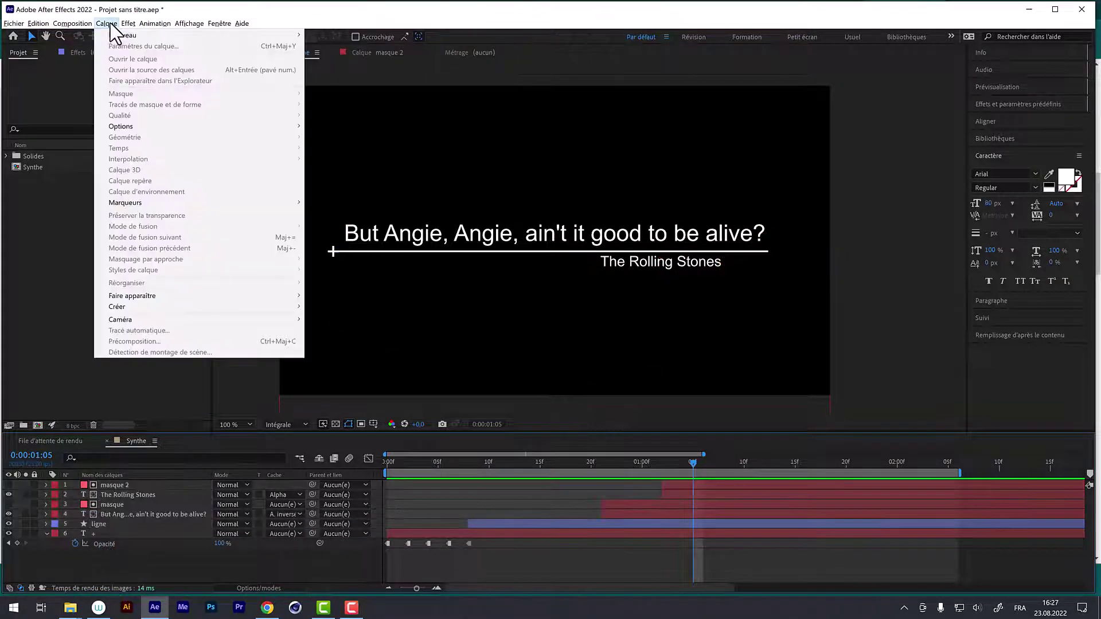
mouse_move(121, 35)
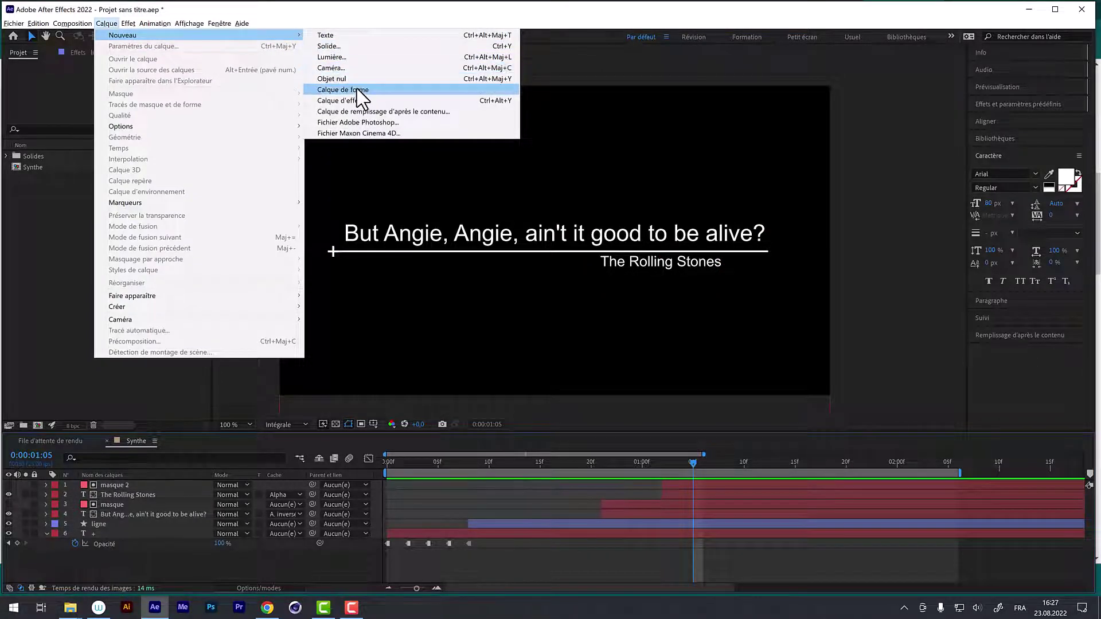
click(351, 90)
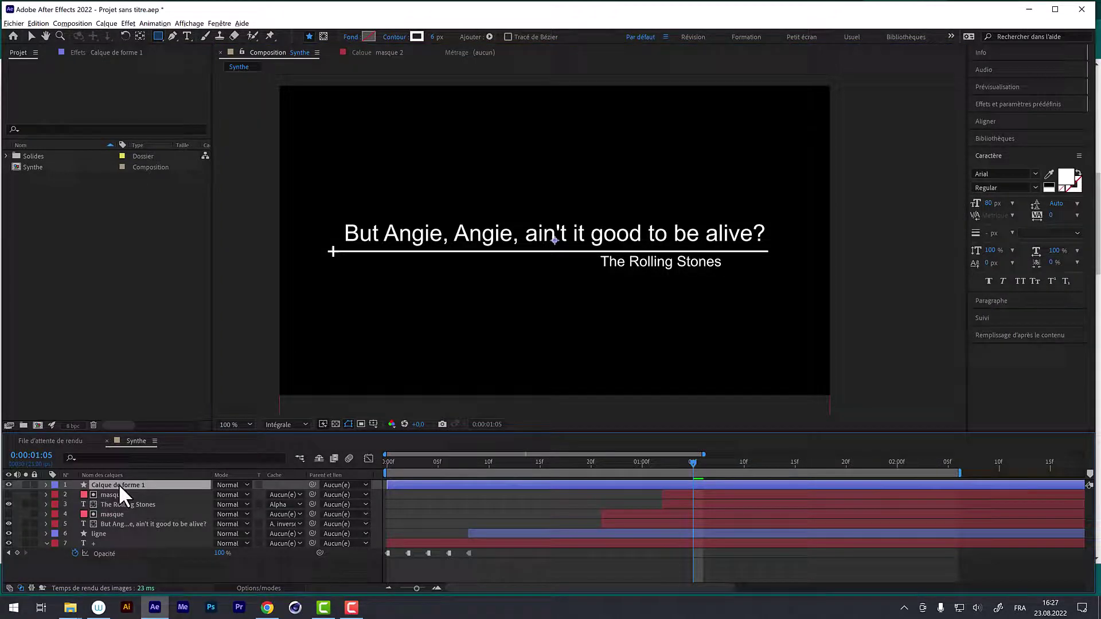
key(Return)
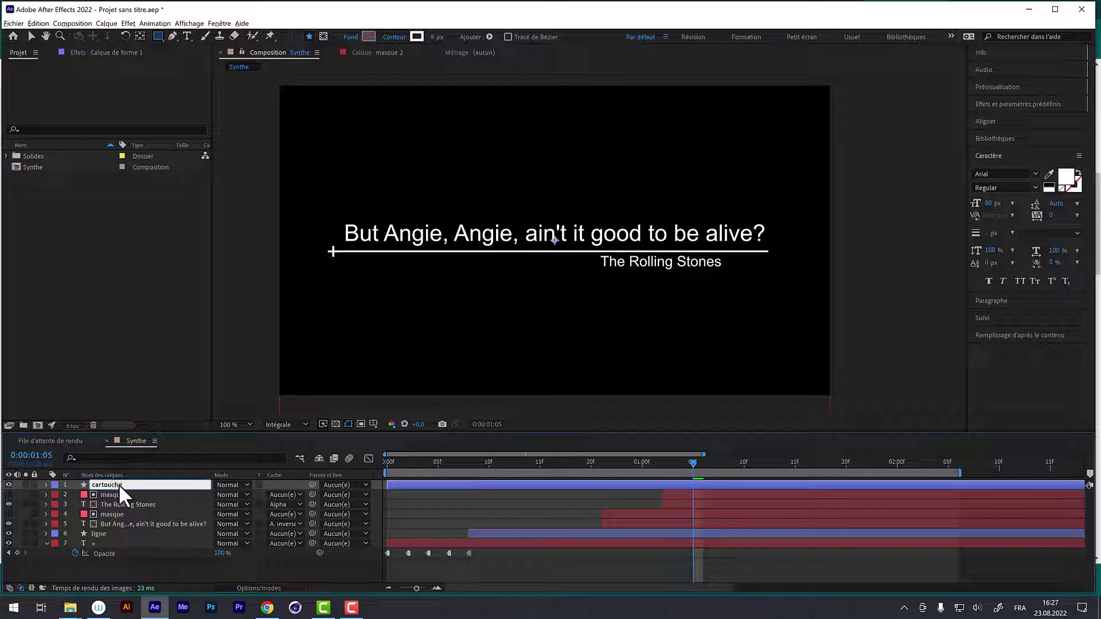
key(Return)
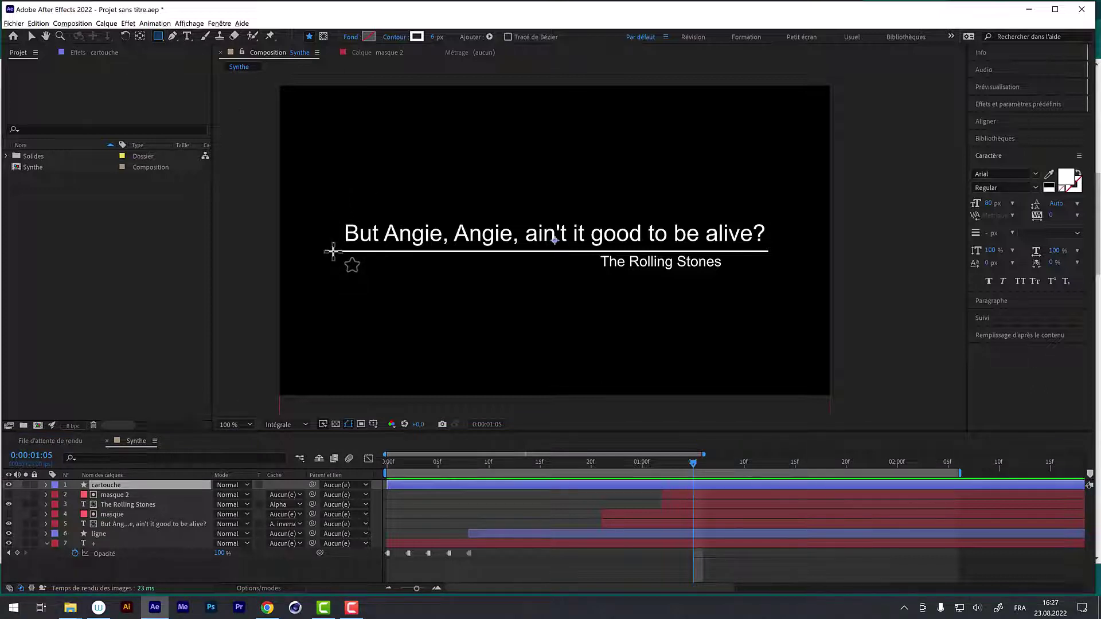
mouse_move(333, 251)
mouse_down()
mouse_move(429, 190)
mouse_move(769, 208)
mouse_up()
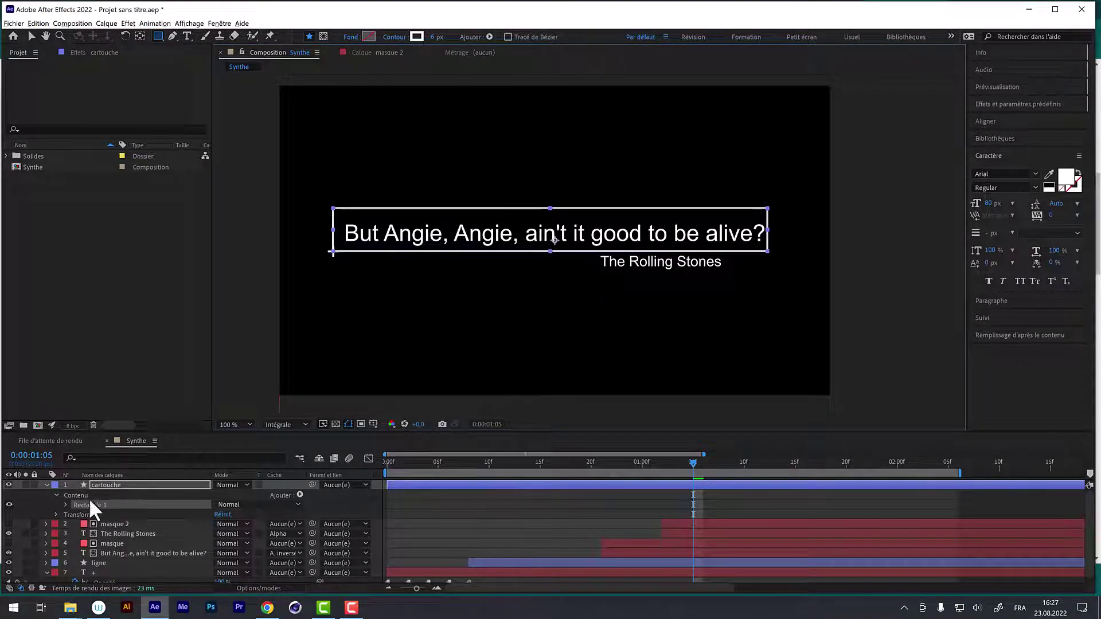
click(66, 505)
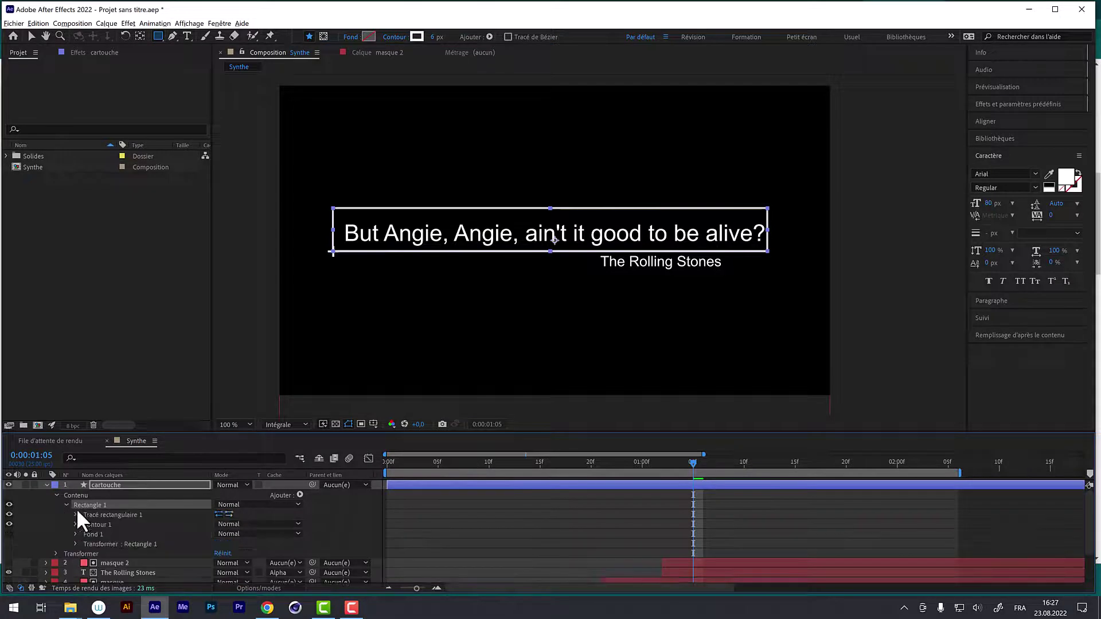
click(75, 515)
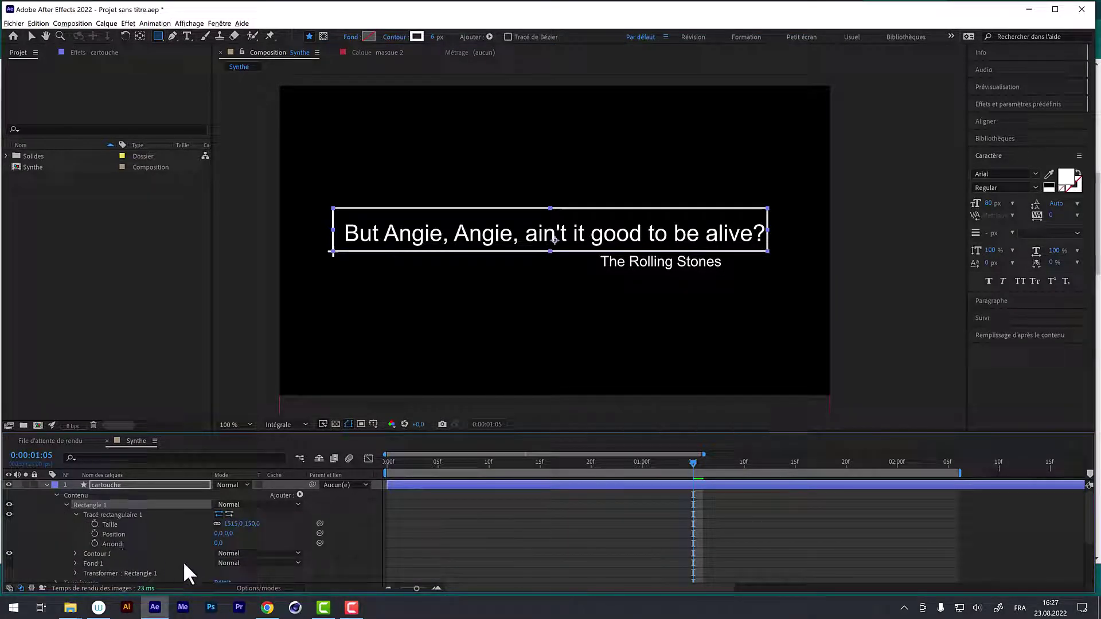
drag(227, 533, 260, 540)
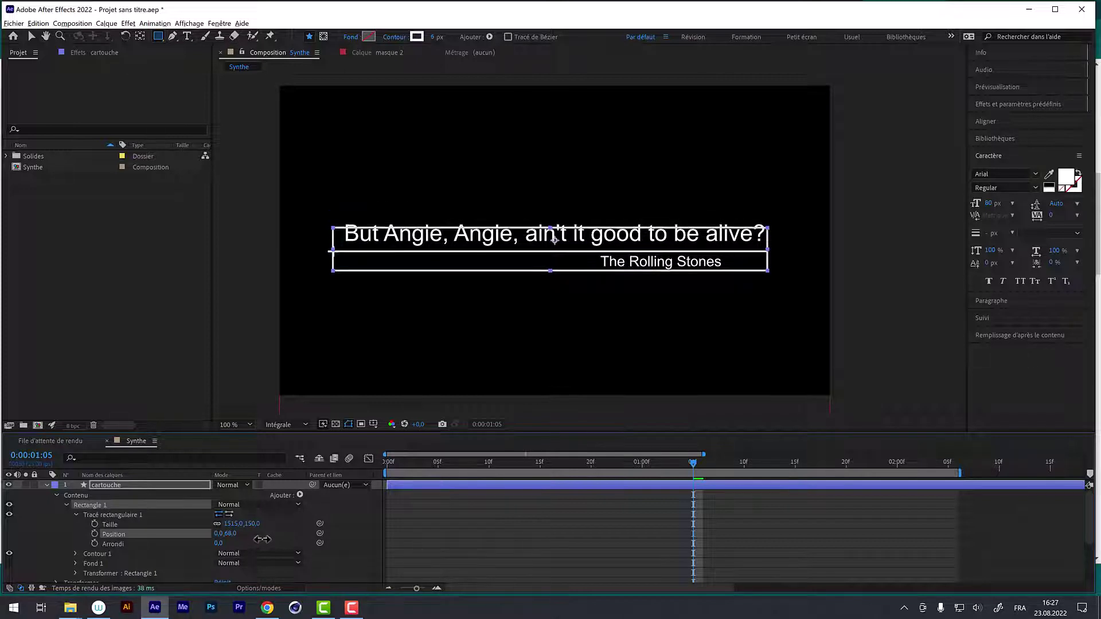
mouse_move(262, 538)
mouse_down()
mouse_move(237, 534)
mouse_move(293, 525)
mouse_up()
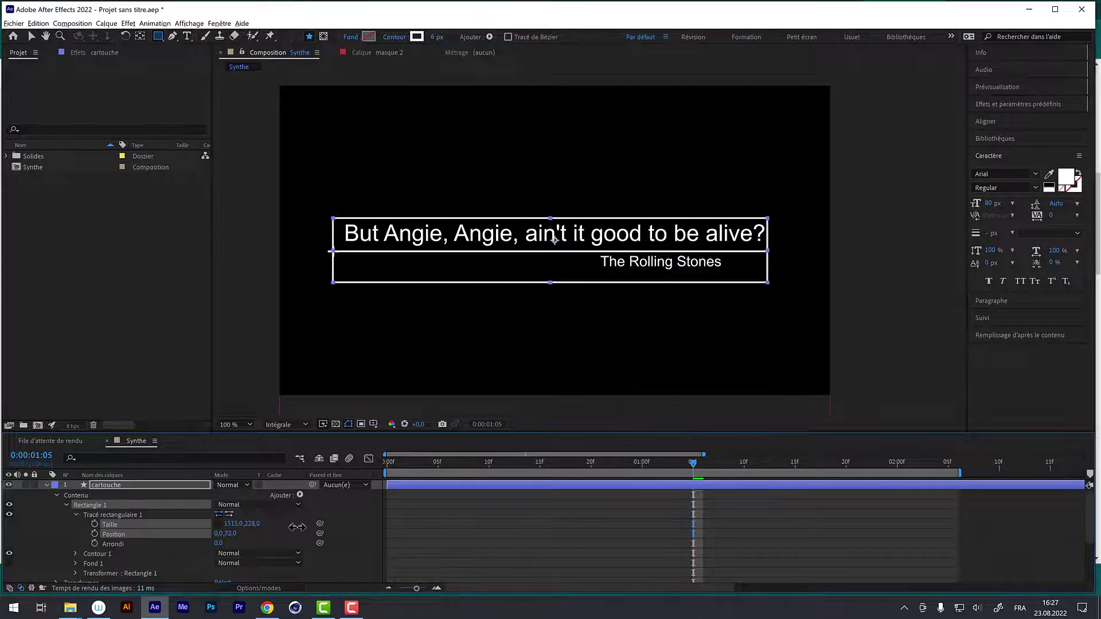
drag(293, 525, 309, 534)
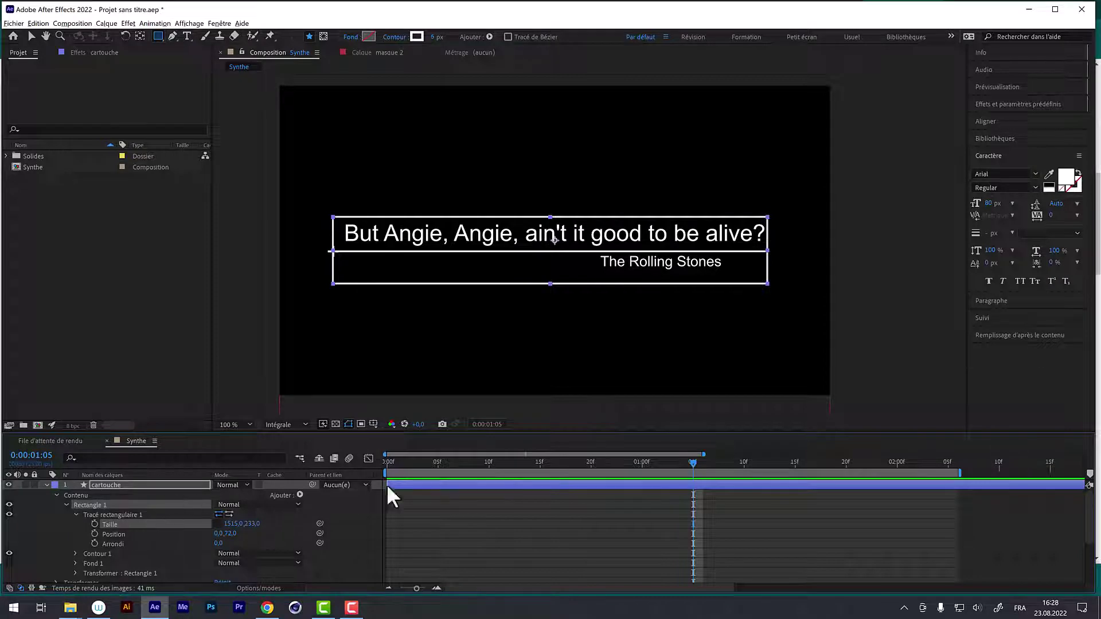
drag(690, 462, 631, 462)
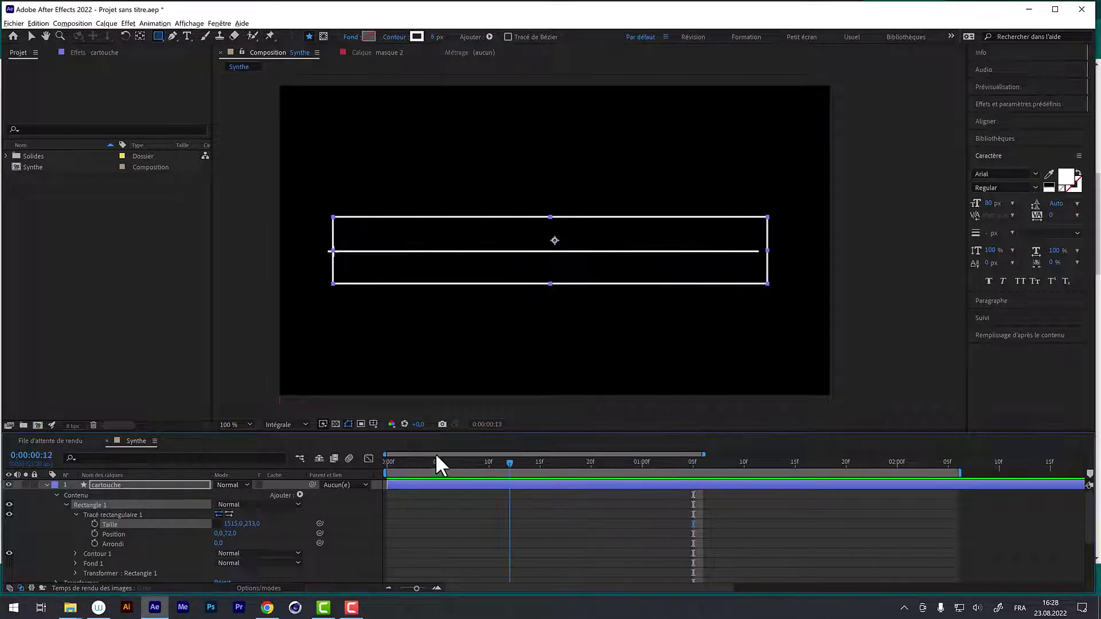
key(Page_Down)
key(Page_Down)
key(Page_Down)
key(Page_Down)
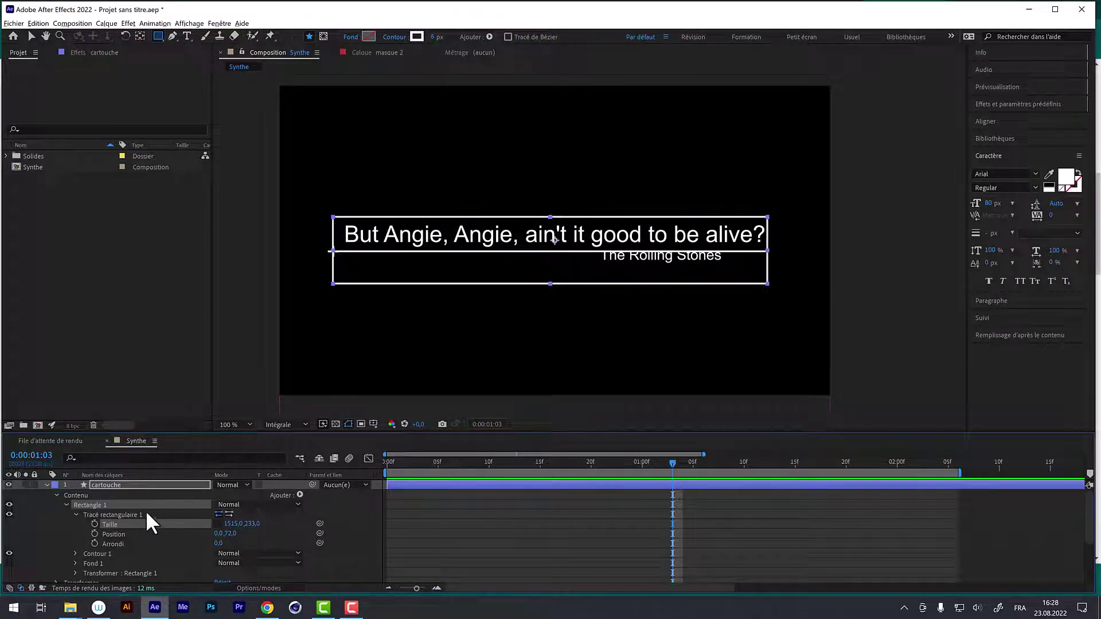
Add Réduire les tracés to the cartouche rectangle and set Décalage to 192°
click(299, 495)
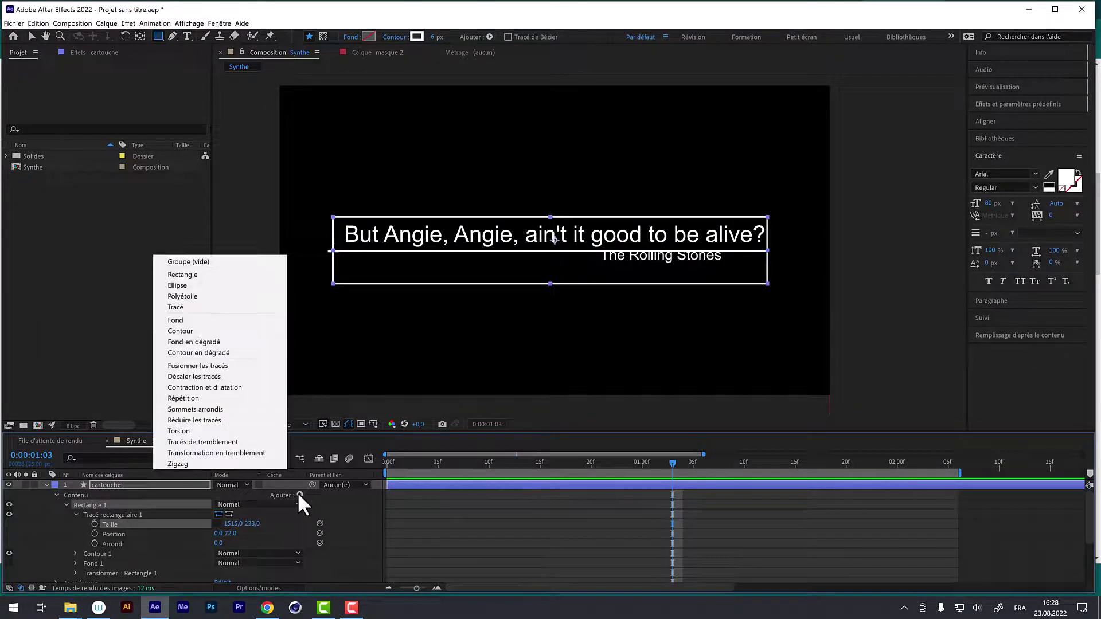
click(233, 421)
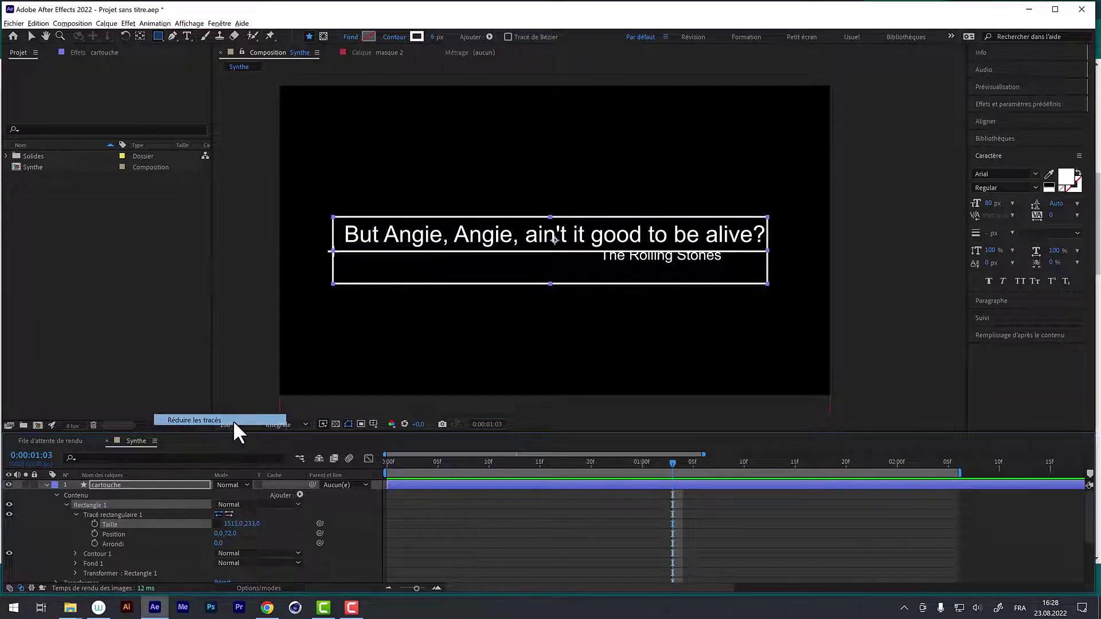
click(75, 553)
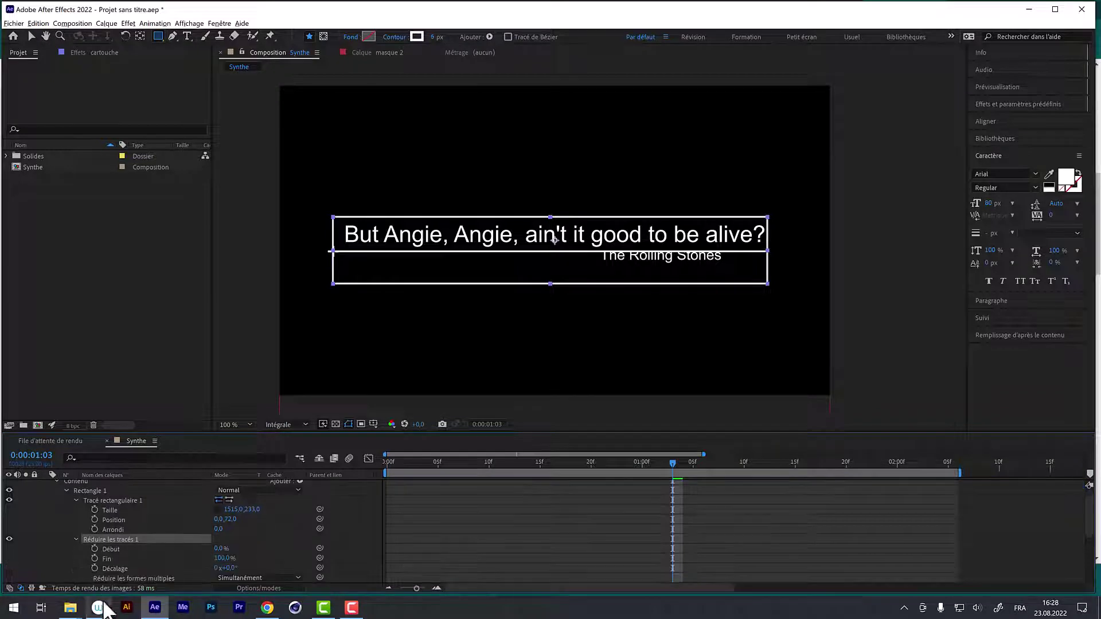
drag(221, 558, 167, 573)
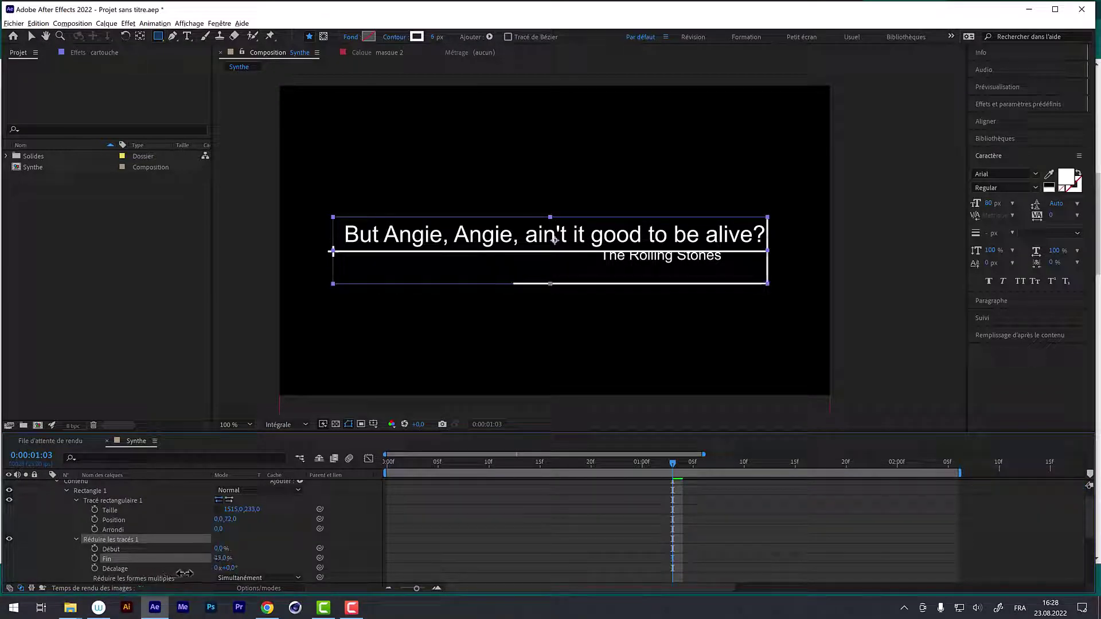
drag(167, 573, 172, 577)
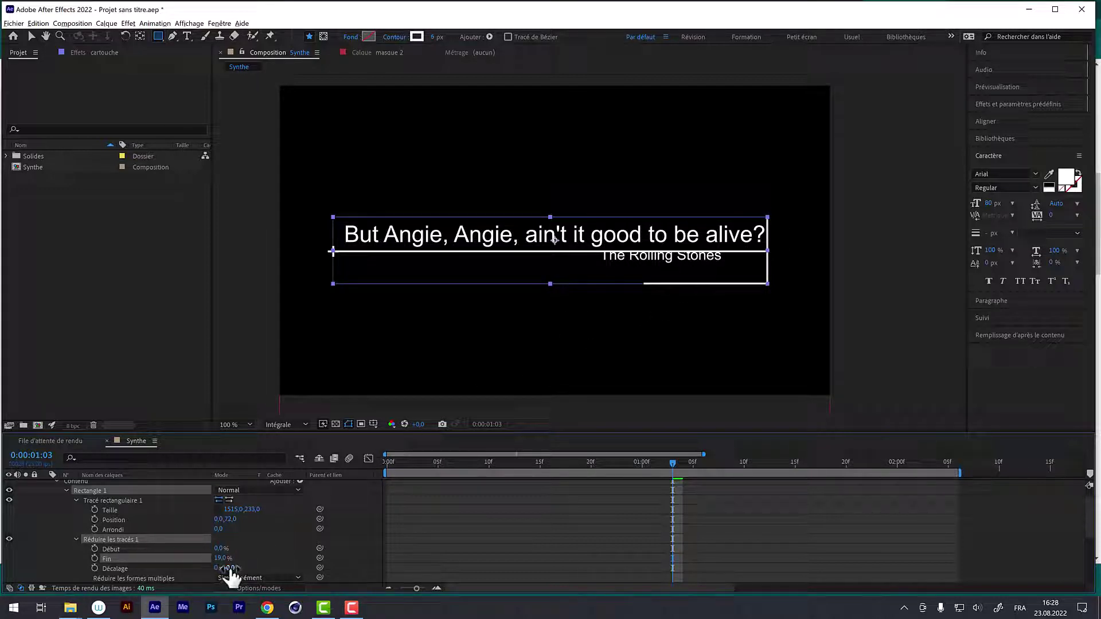
drag(229, 573, 351, 579)
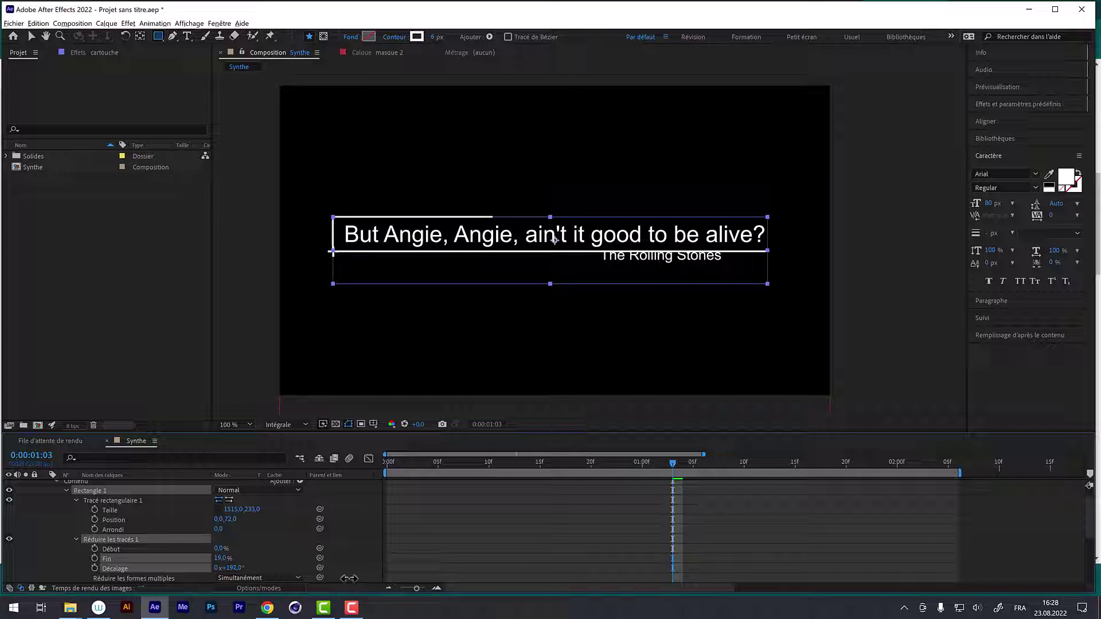
drag(348, 579, 346, 581)
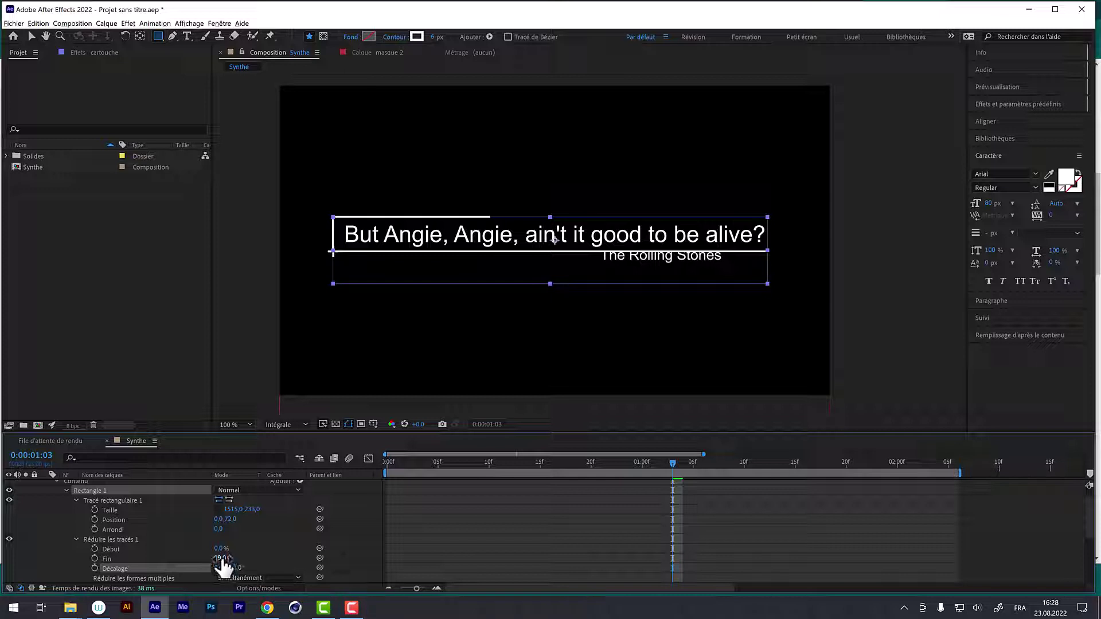
Keyframe Fin from 0% at 0:00:01:03 to 100% at 0:00:01:18
mouse_move(221, 557)
mouse_down()
mouse_move(263, 566)
mouse_move(219, 558)
mouse_up()
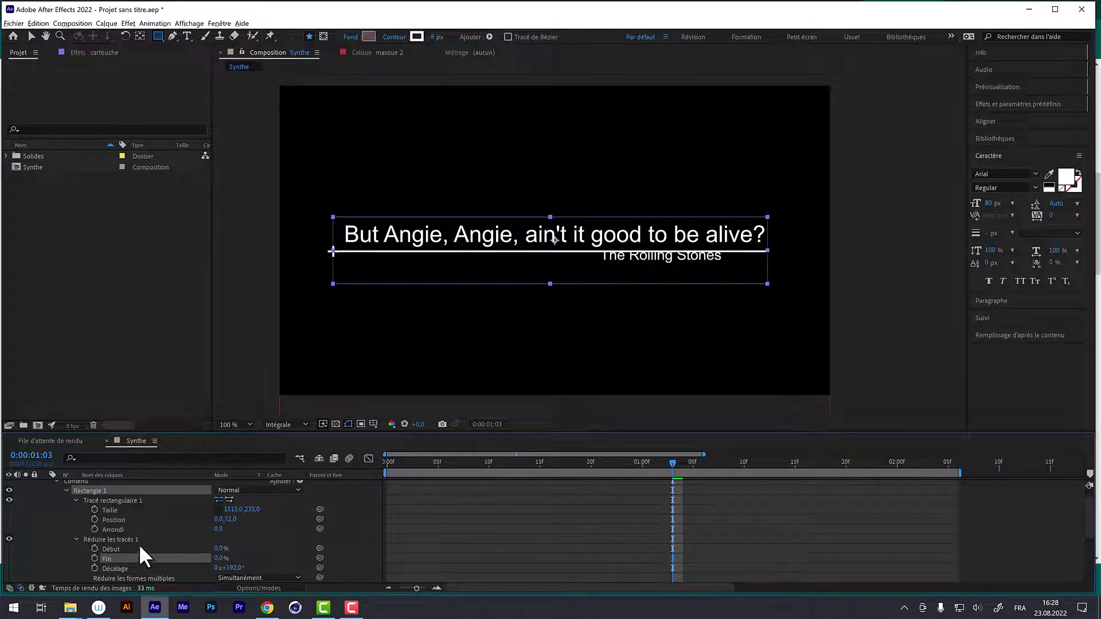
click(94, 557)
drag(674, 461, 758, 459)
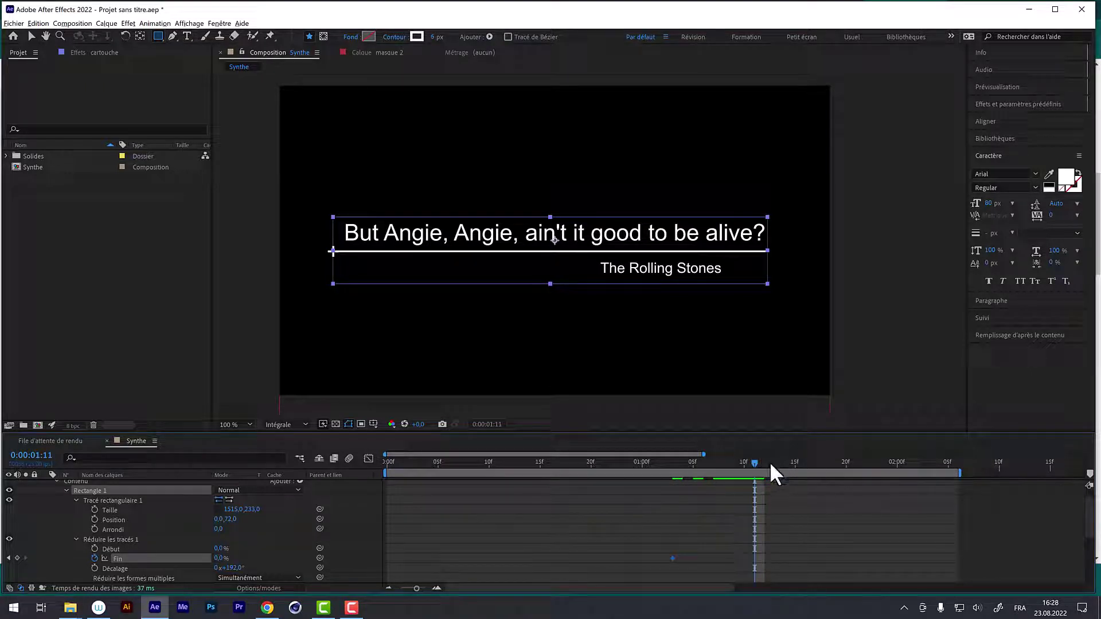
drag(754, 461, 826, 461)
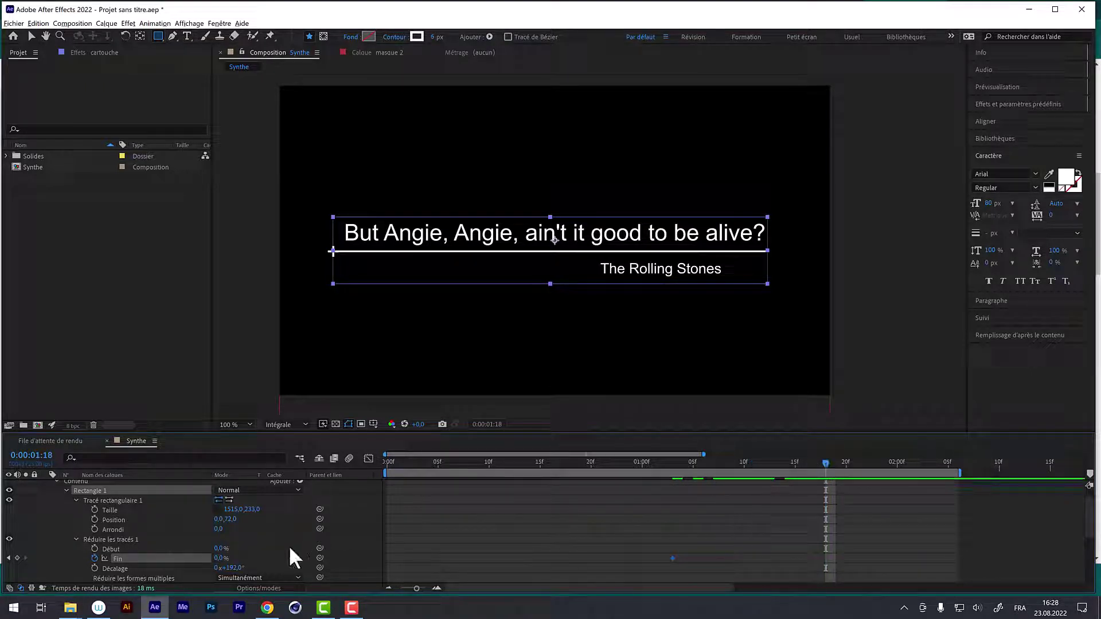
drag(221, 559, 400, 587)
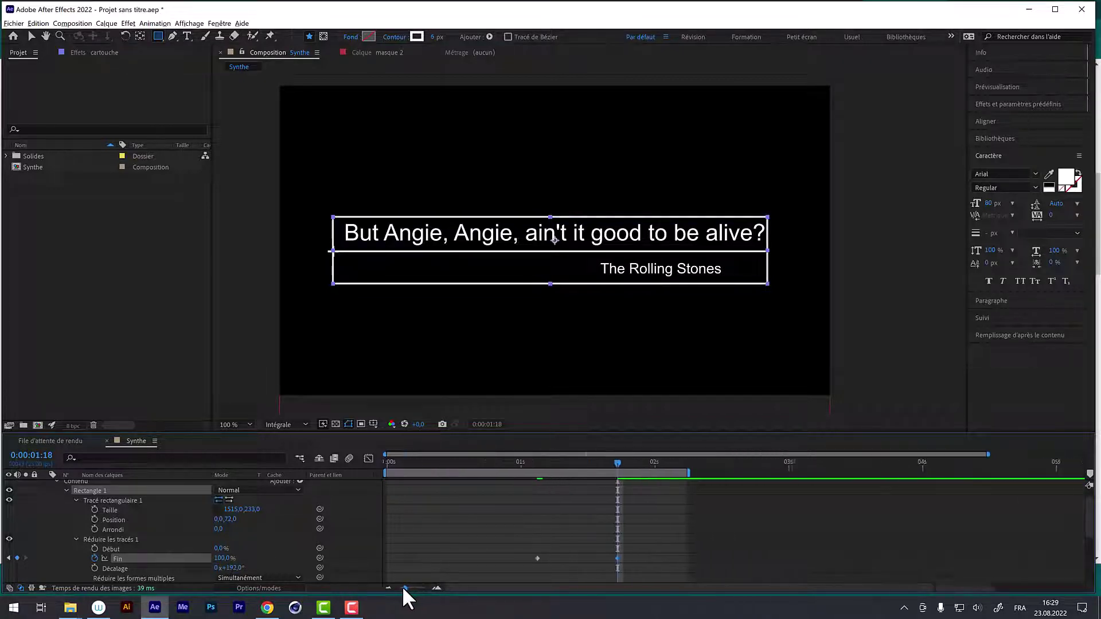
Show the cartouche's Fin keyframes with U and move both keyframes earlier
scroll(52, 487, up, 1)
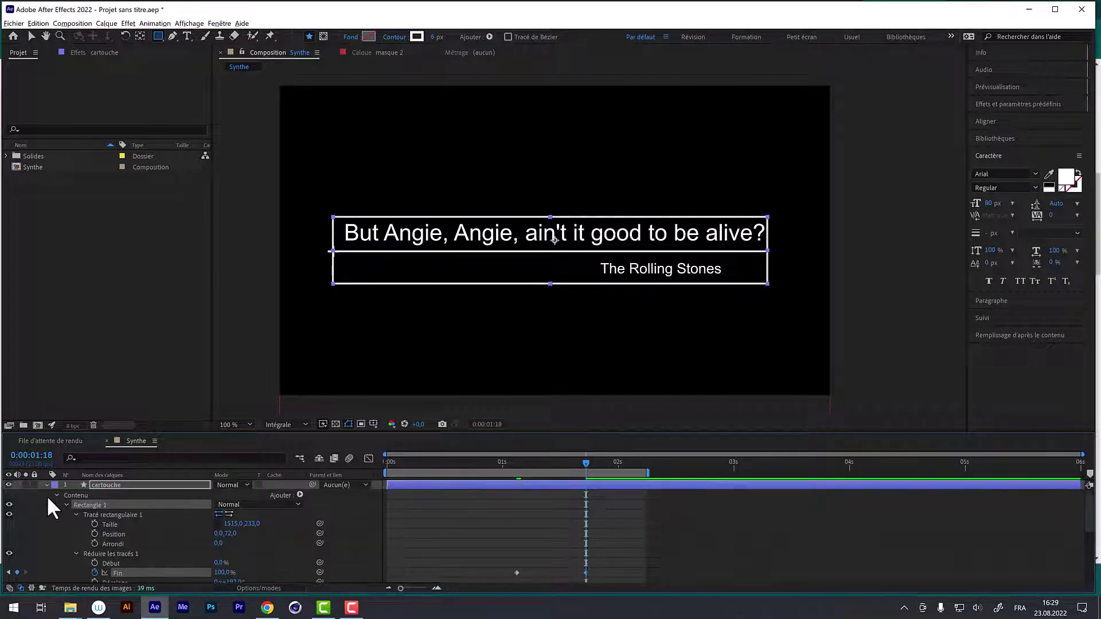
click(47, 485)
click(98, 485)
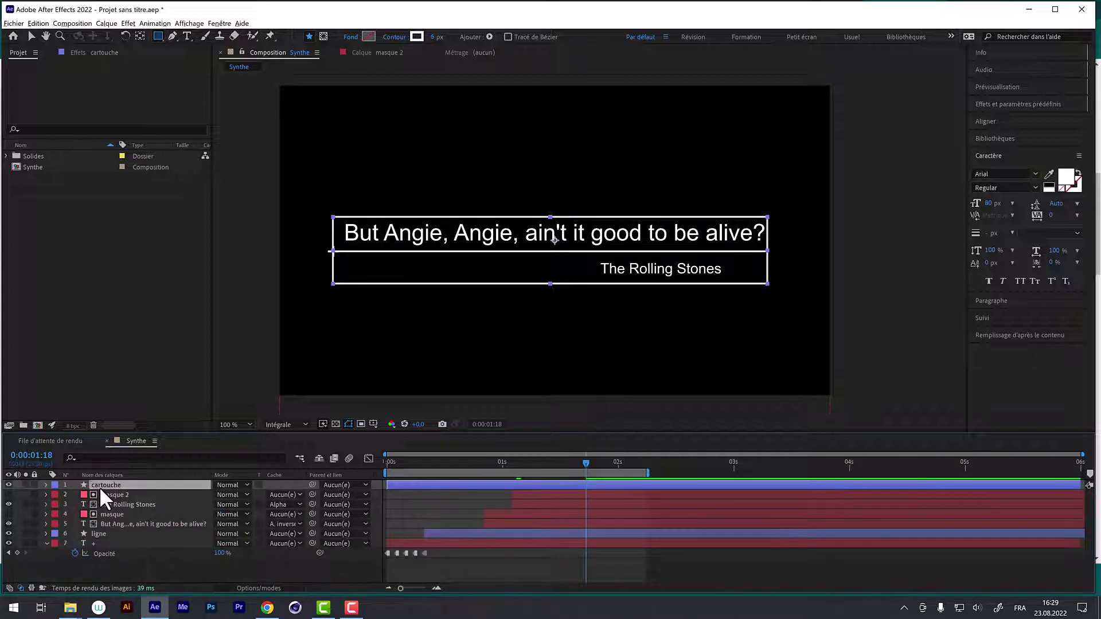
key(u)
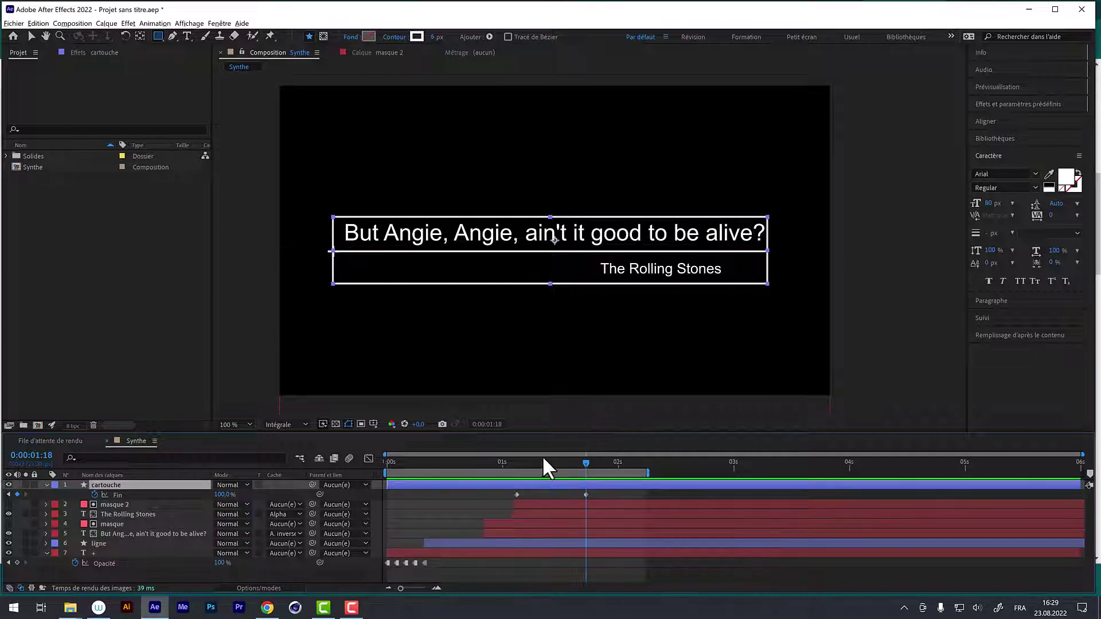
mouse_move(544, 461)
mouse_down()
mouse_move(508, 474)
mouse_move(515, 491)
mouse_up()
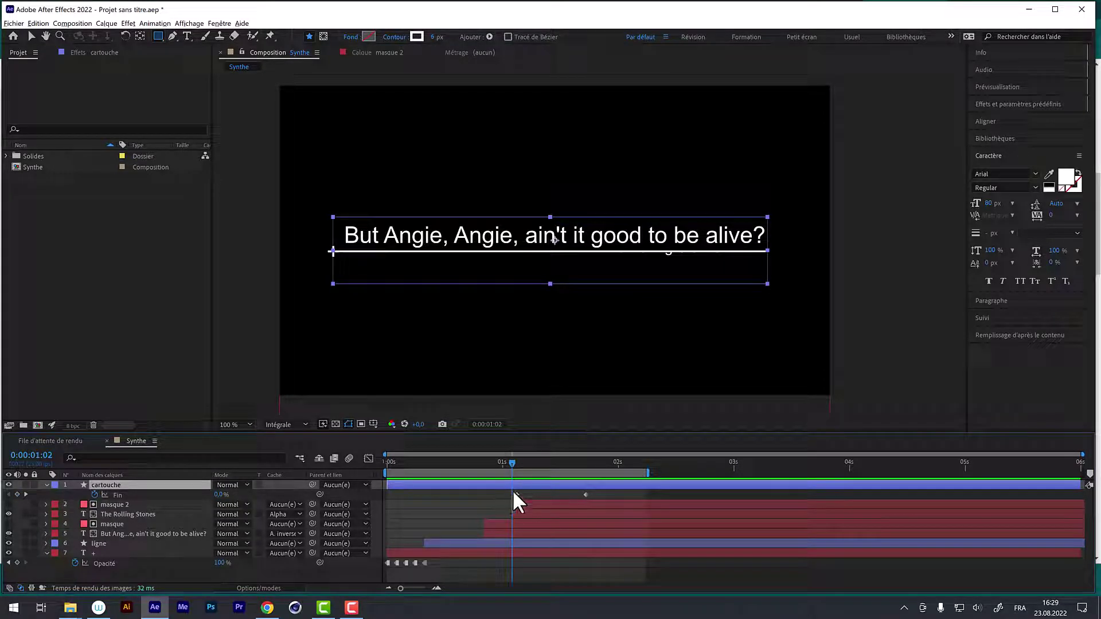
click(516, 494)
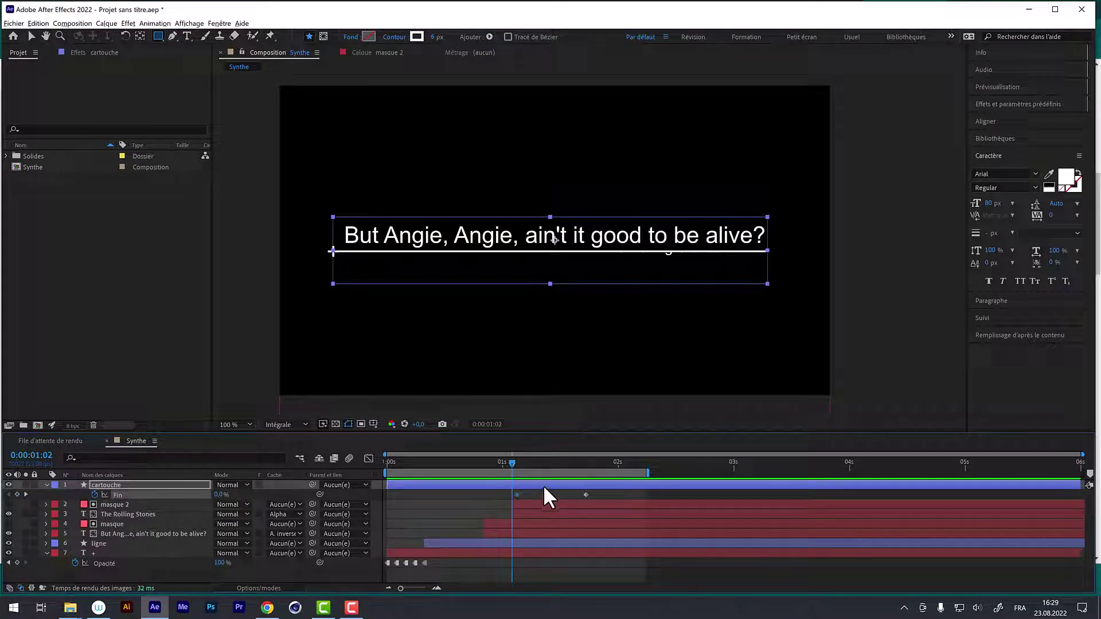
shift+click(585, 494)
mouse_move(517, 496)
mouse_down()
mouse_move(388, 496)
mouse_move(474, 481)
mouse_up()
click(402, 462)
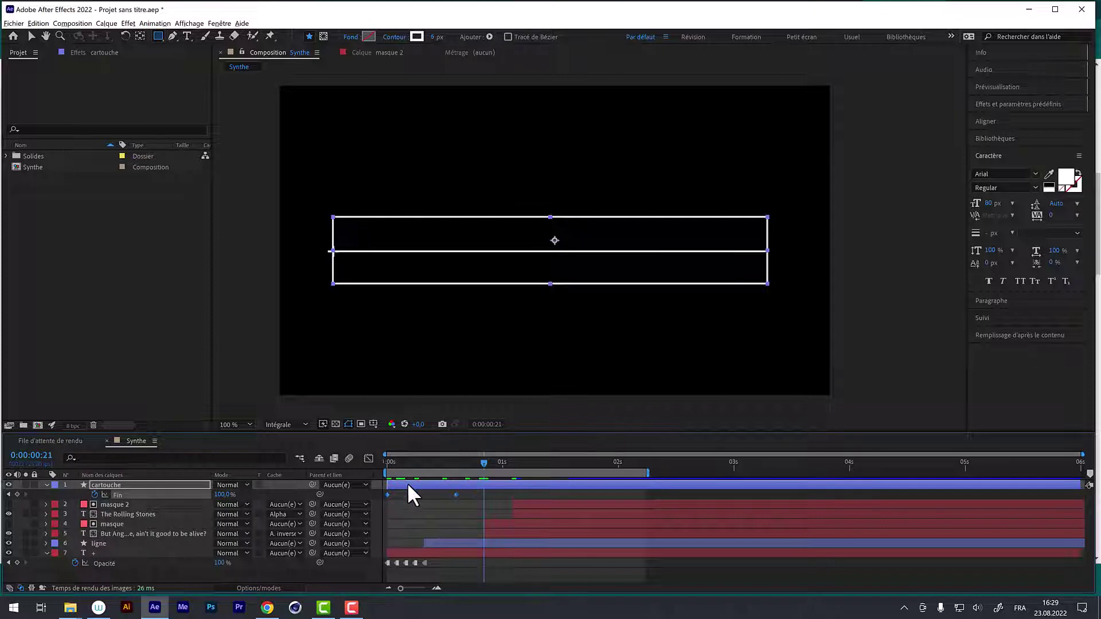
Shift the cartouche layer to start at 0:00:00:13 and preview the draw-on
mouse_move(408, 486)
mouse_down()
mouse_move(478, 500)
mouse_move(533, 492)
mouse_up()
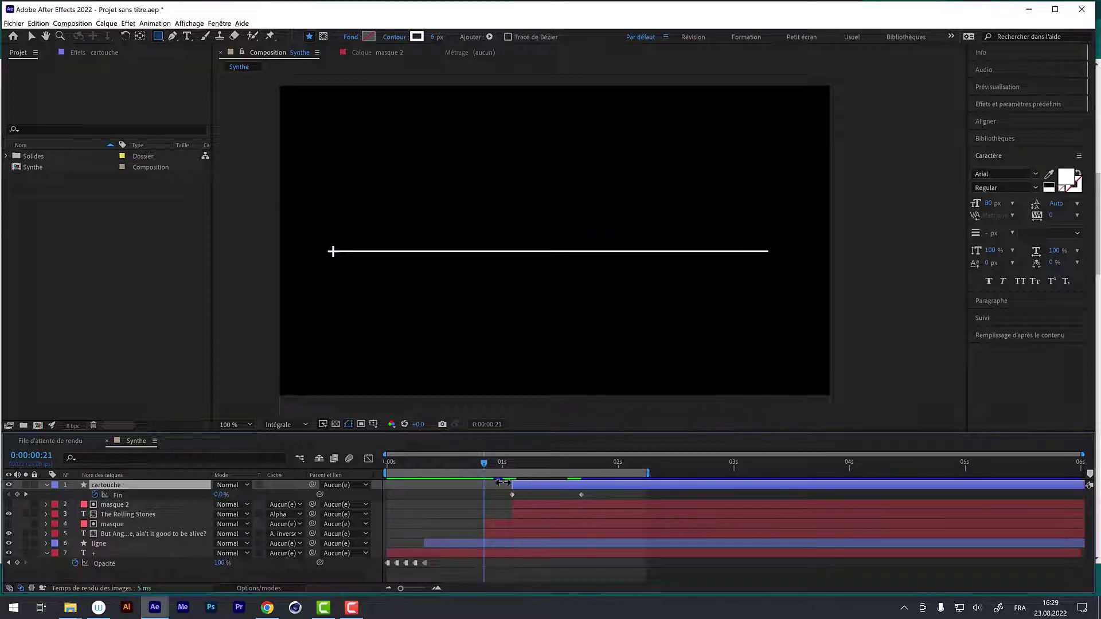
mouse_move(483, 463)
mouse_down()
mouse_move(531, 463)
mouse_move(485, 479)
mouse_move(520, 487)
mouse_move(442, 464)
mouse_up()
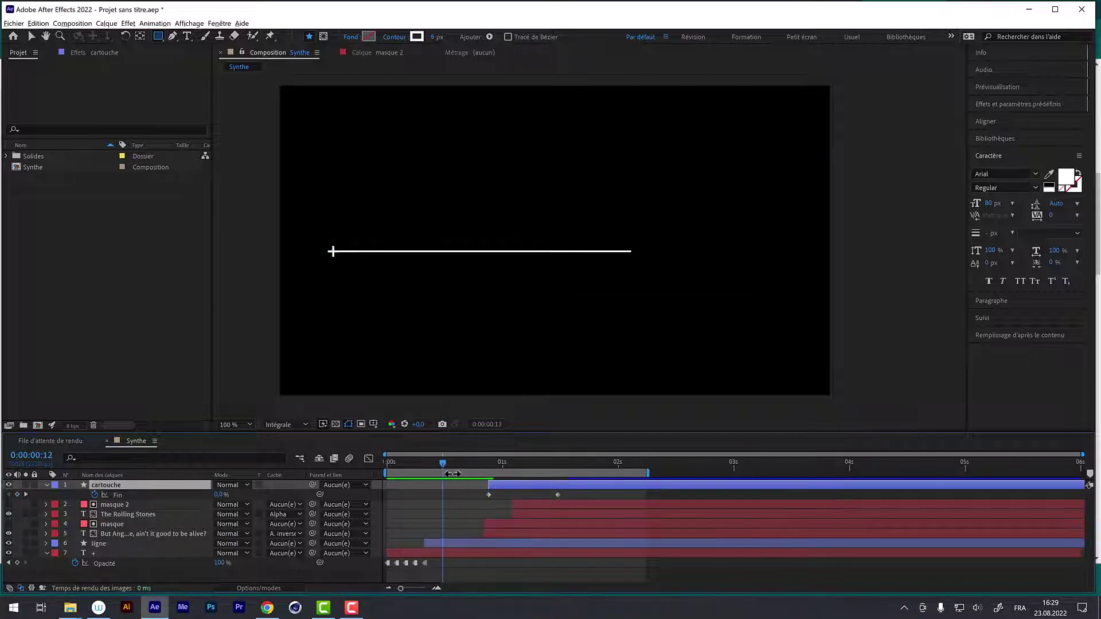
key(space)
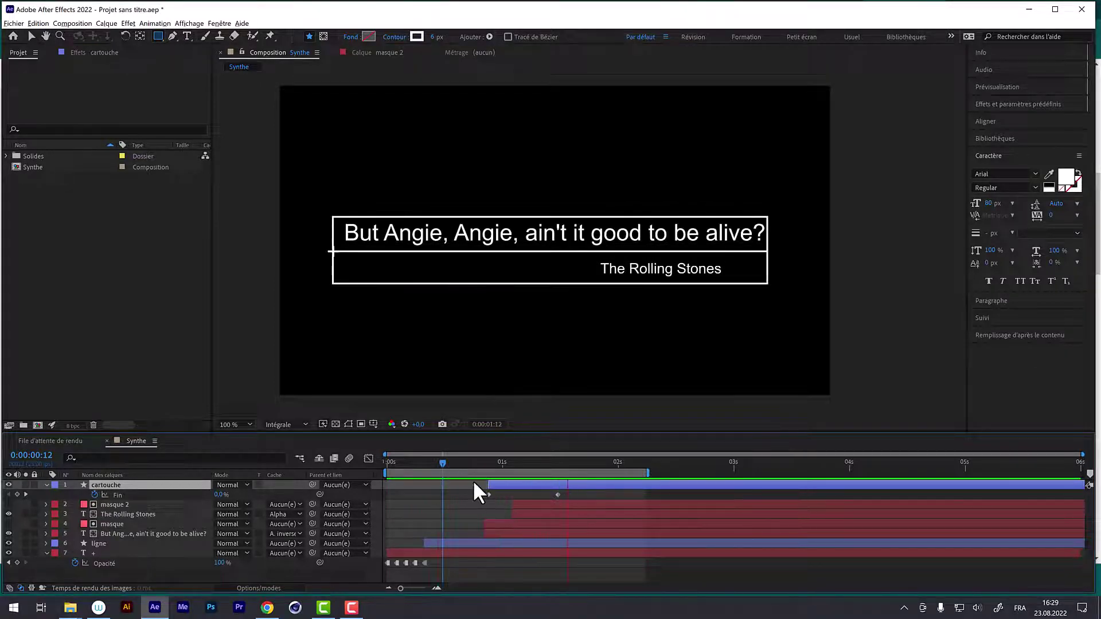
drag(494, 484, 457, 488)
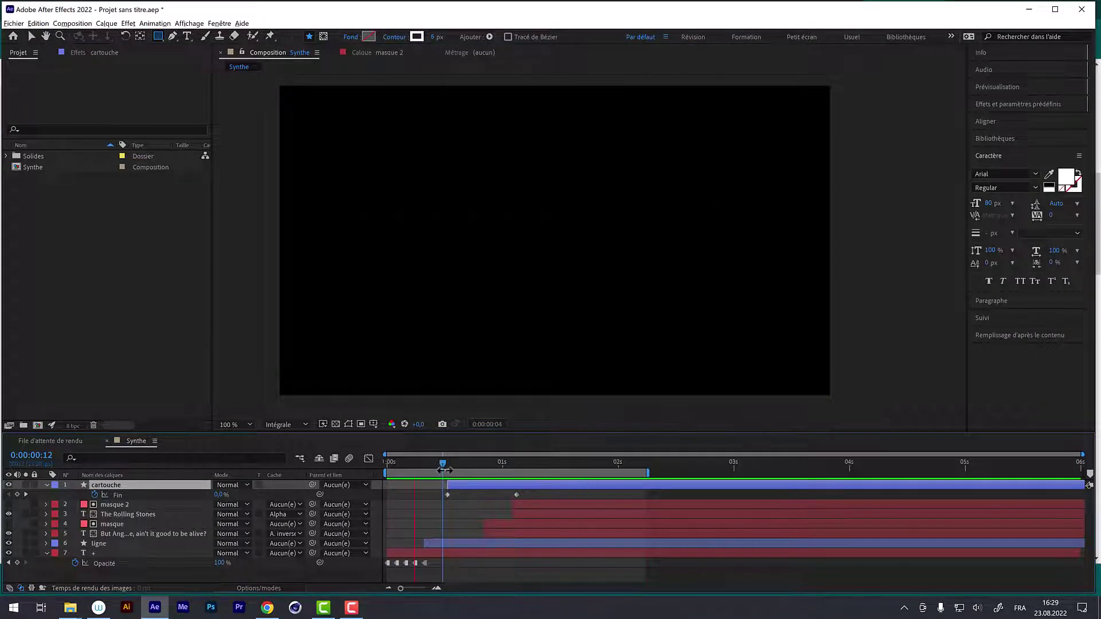
key(space)
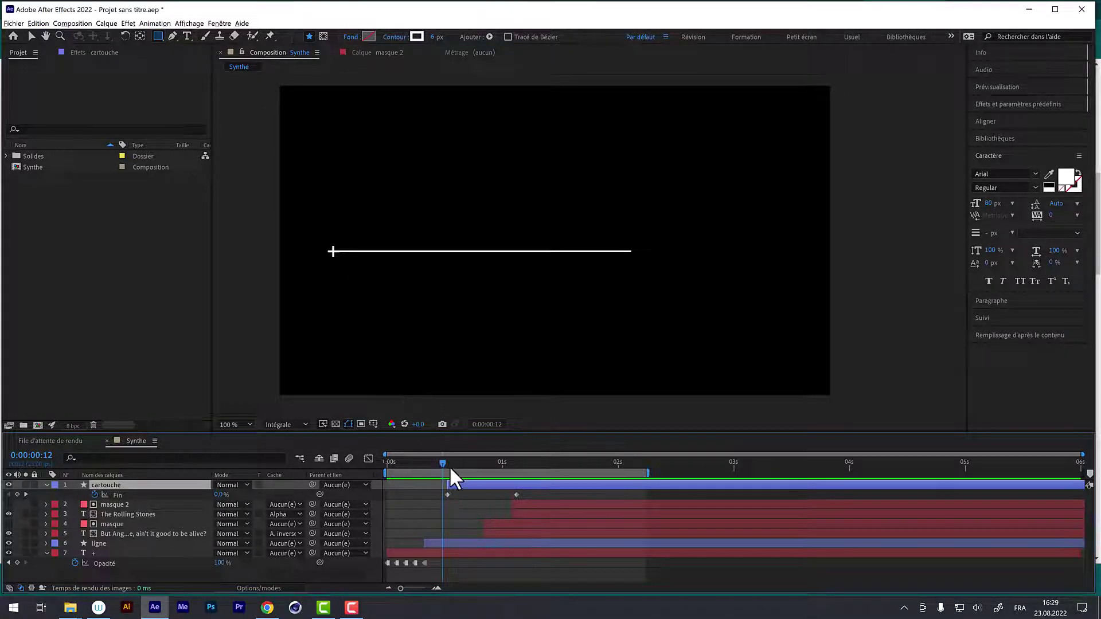
drag(449, 466, 519, 463)
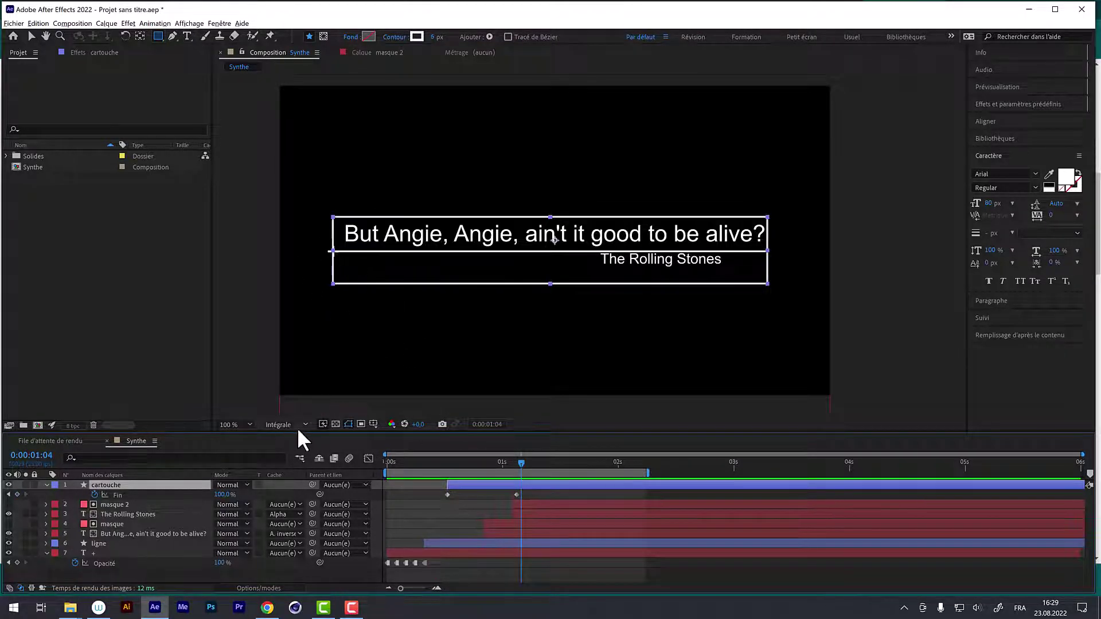
Magnify the viewer to 400% and closer, panning along the lyric against the box
click(242, 425)
click(239, 363)
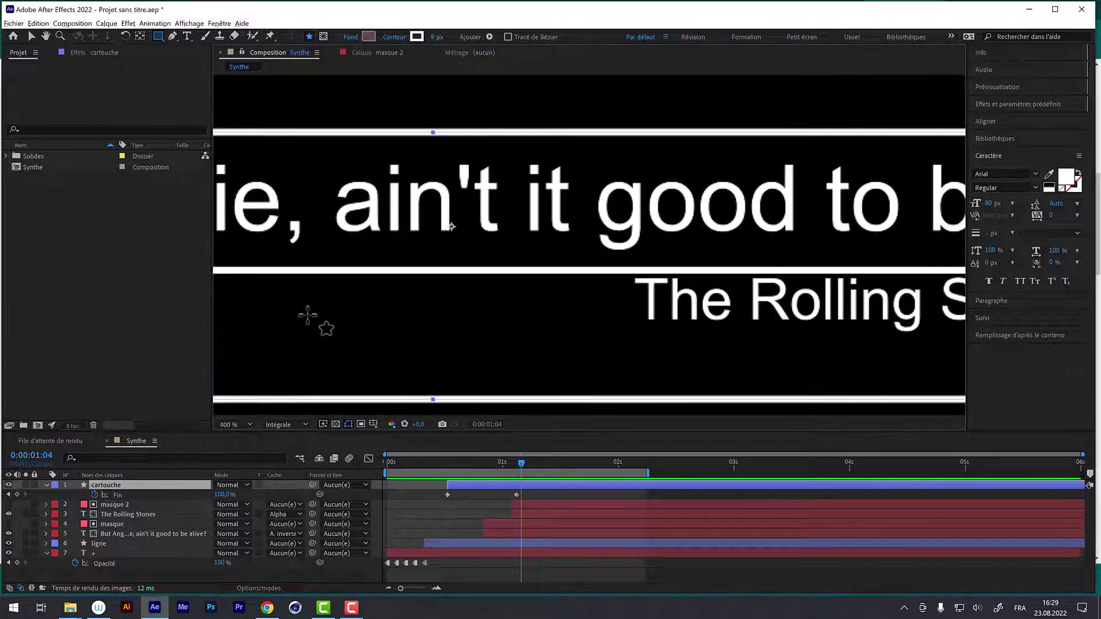
key(h)
drag(300, 321, 700, 332)
drag(275, 281, 504, 295)
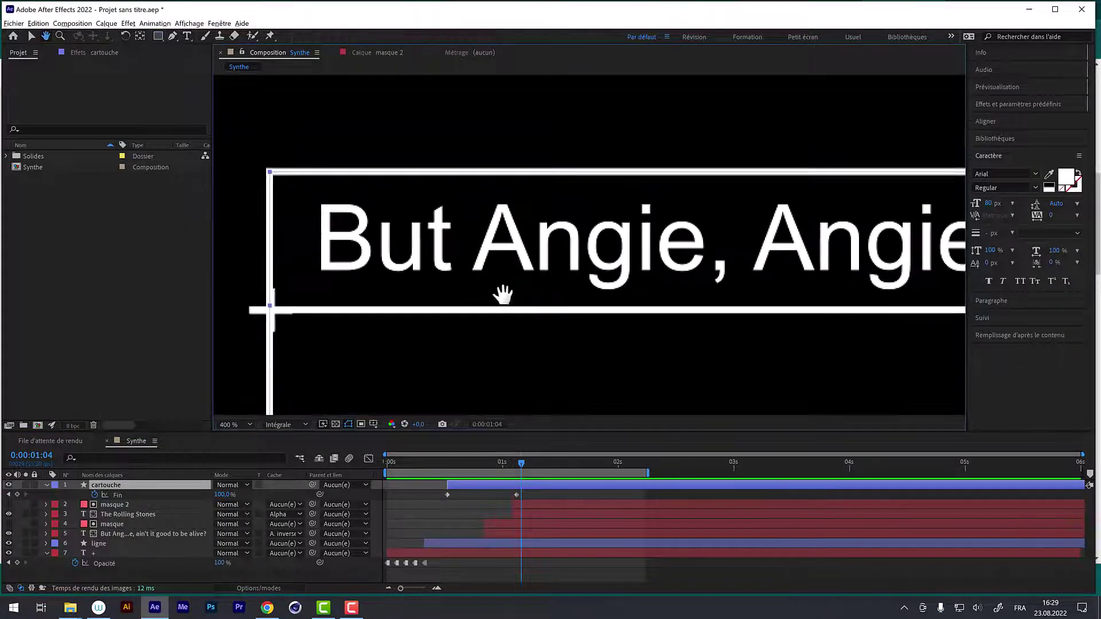
key(q)
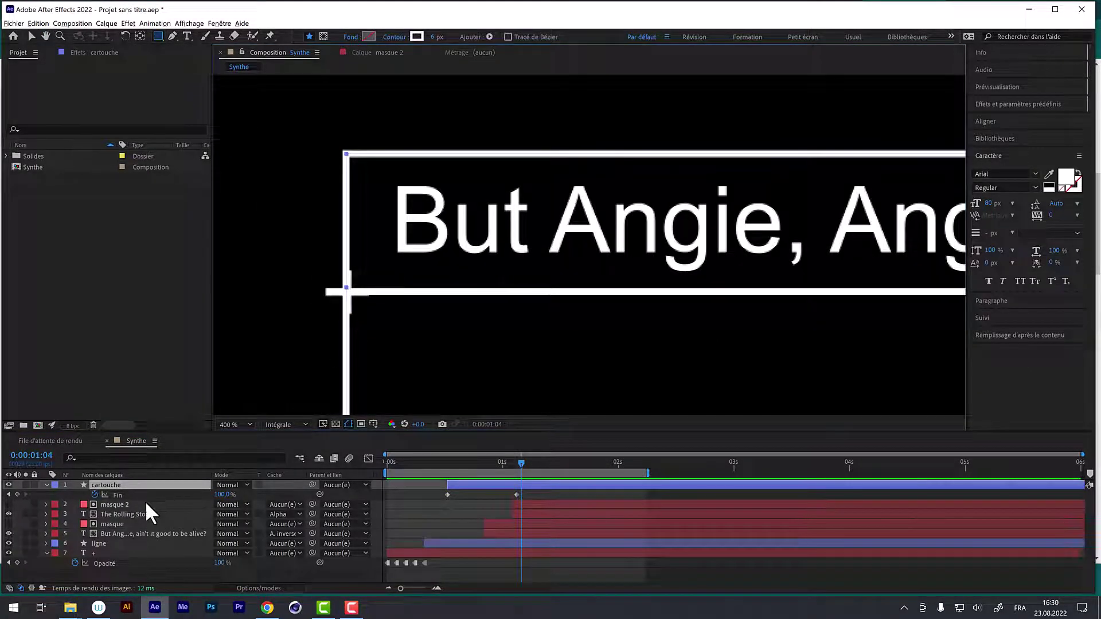
key(Return)
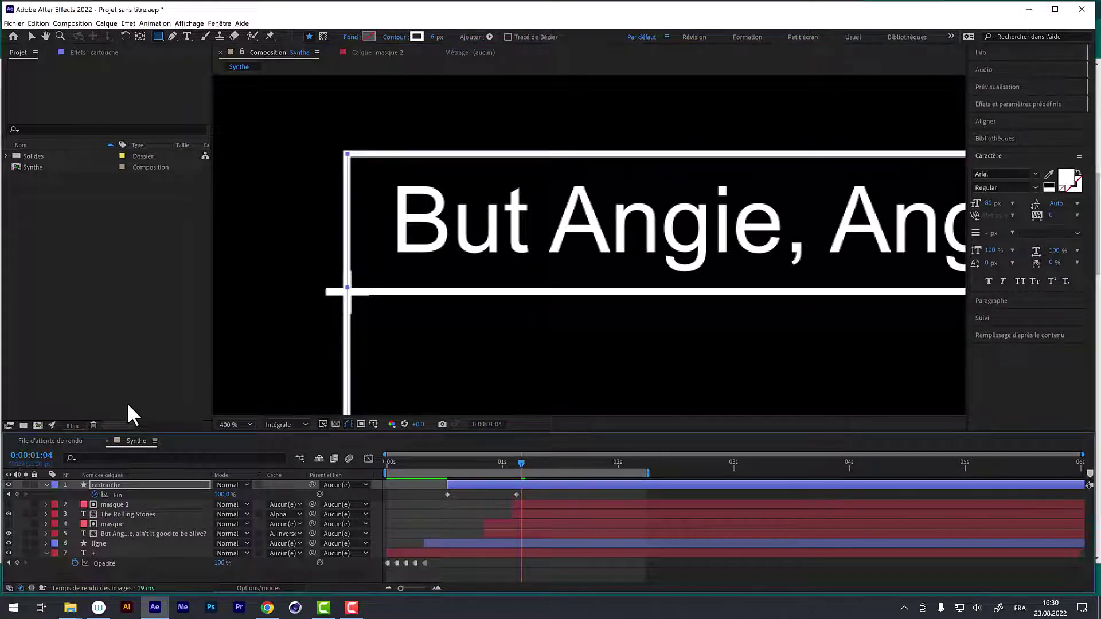
key(period)
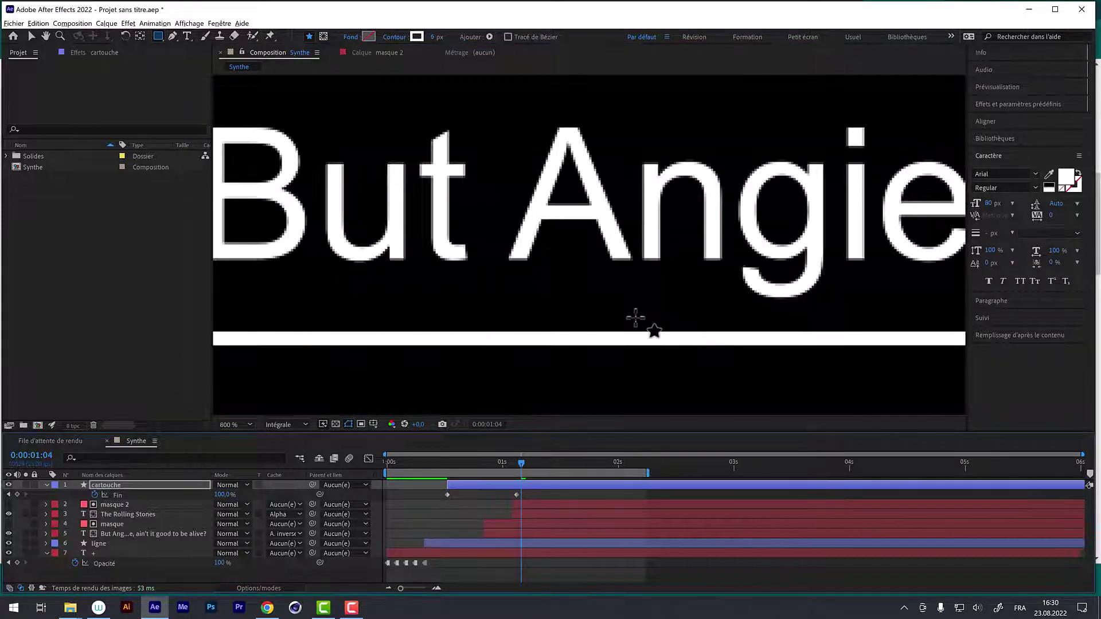
key(h)
mouse_move(523, 256)
mouse_down()
mouse_move(612, 256)
mouse_move(685, 304)
mouse_move(621, 283)
mouse_move(398, 285)
mouse_up()
drag(803, 298, 479, 319)
drag(688, 321, 287, 321)
Pan back along the lyrics at 400%, then return the viewer to 100%, centred
click(234, 424)
click(245, 366)
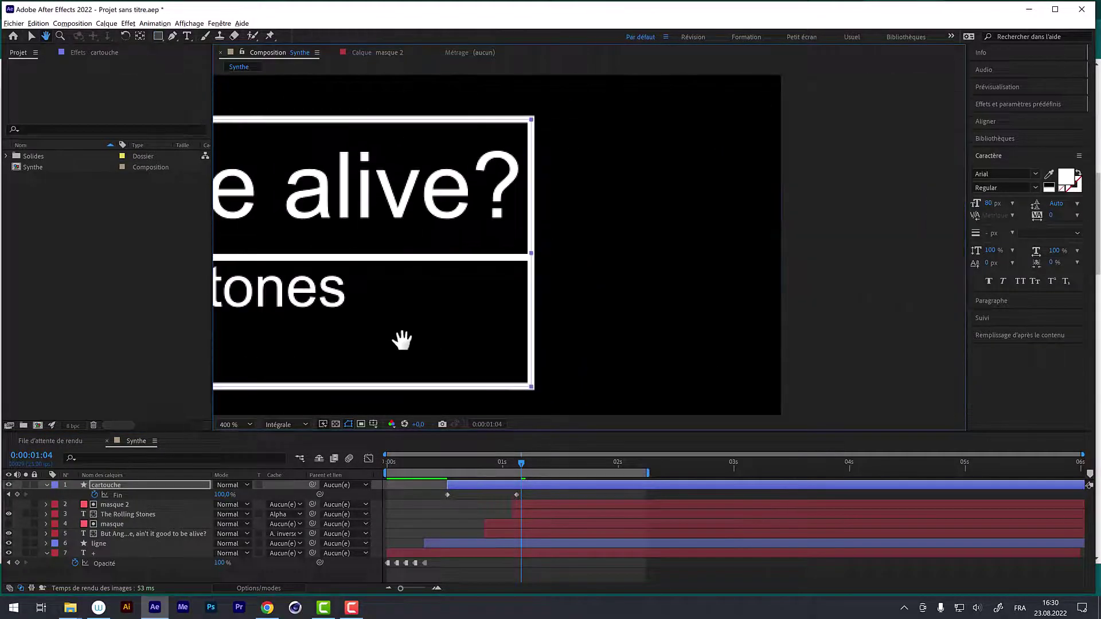
drag(402, 340, 597, 336)
drag(428, 313, 655, 322)
drag(229, 309, 445, 321)
mouse_move(287, 321)
mouse_down()
mouse_move(470, 337)
mouse_move(612, 321)
mouse_up()
click(235, 425)
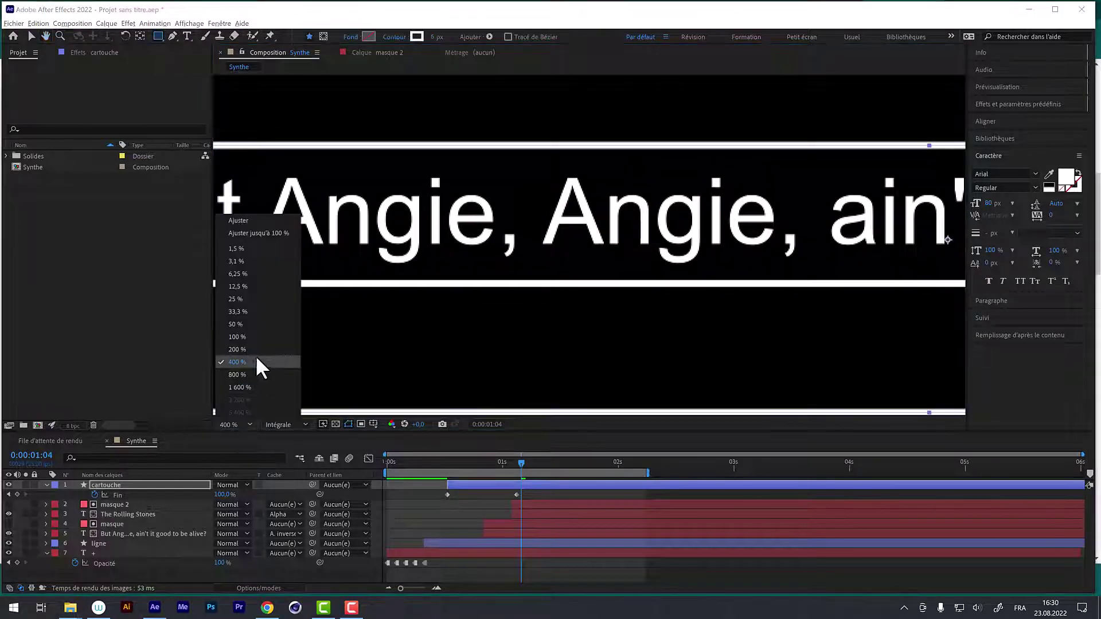
click(244, 337)
drag(585, 305, 552, 305)
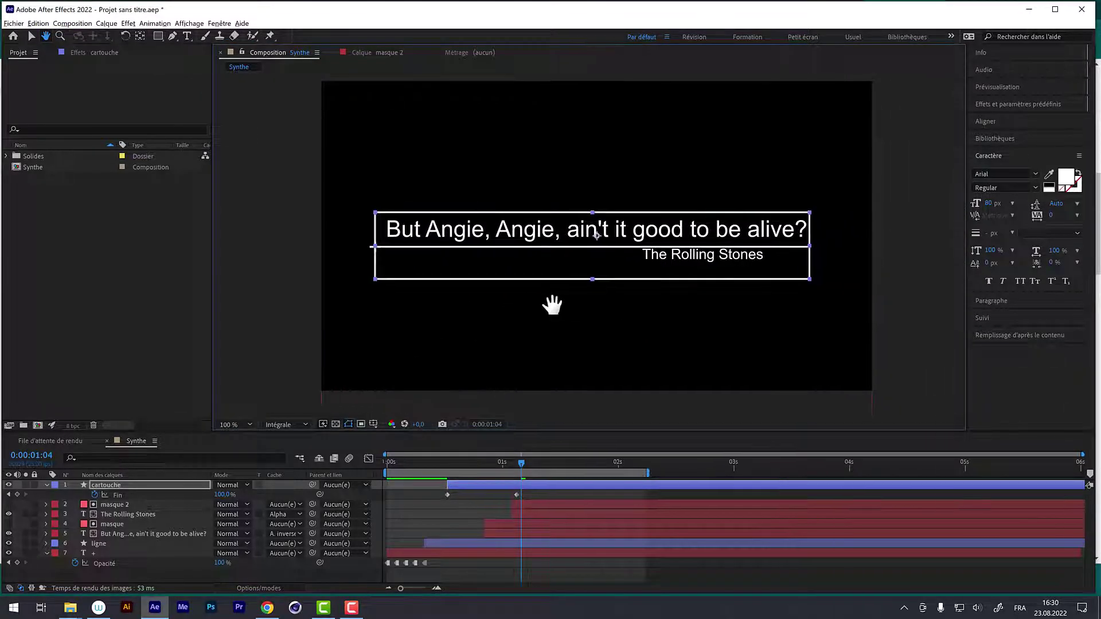
mouse_move(516, 462)
mouse_down()
mouse_move(499, 462)
mouse_move(635, 463)
mouse_up()
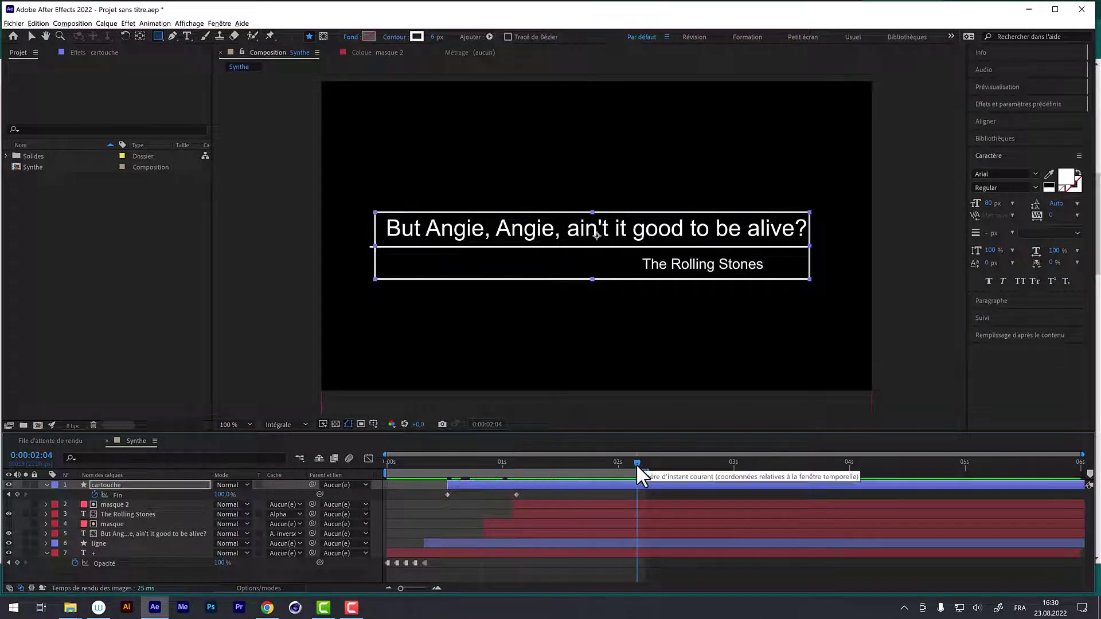
End the work area at the current time and nudge The Rolling Stones' Position up
key(n)
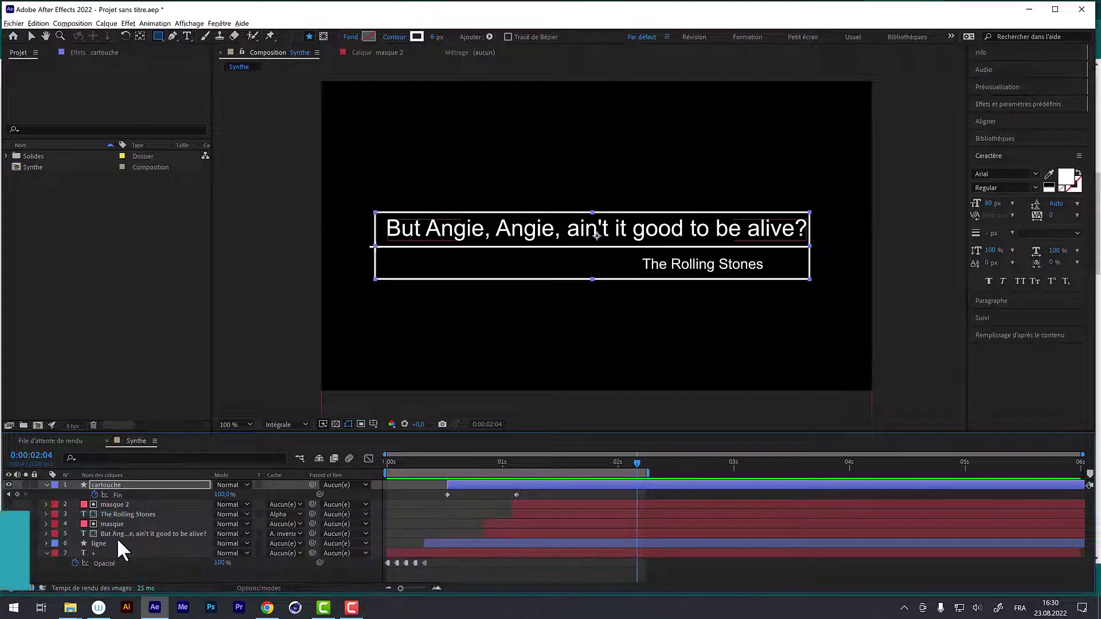
key(KP_3)
key(p)
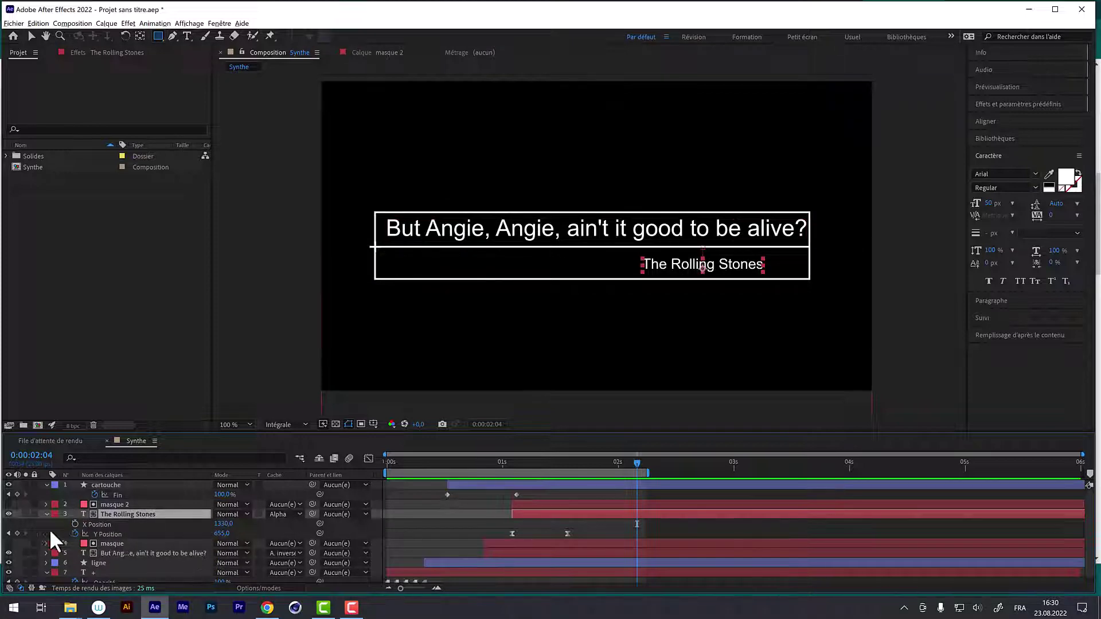
click(8, 533)
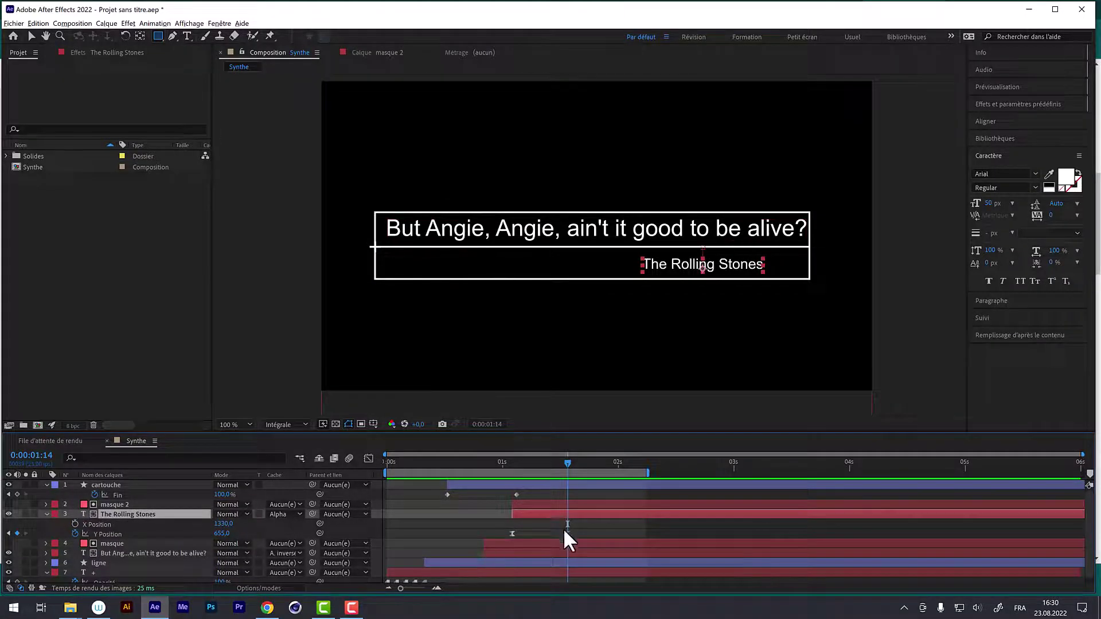
mouse_move(567, 533)
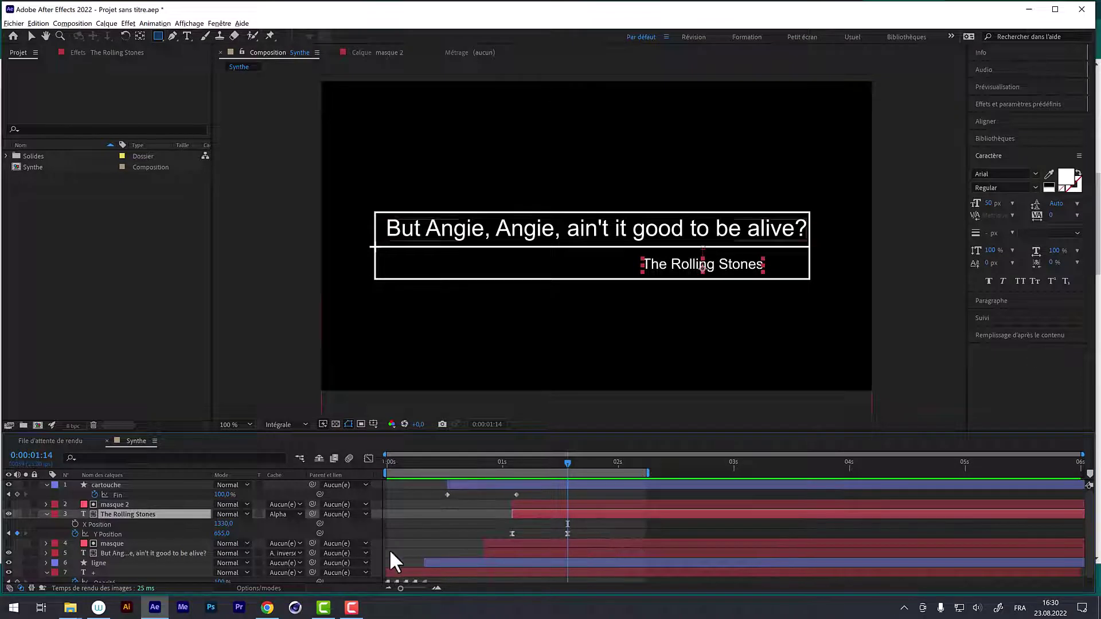
drag(222, 533, 219, 534)
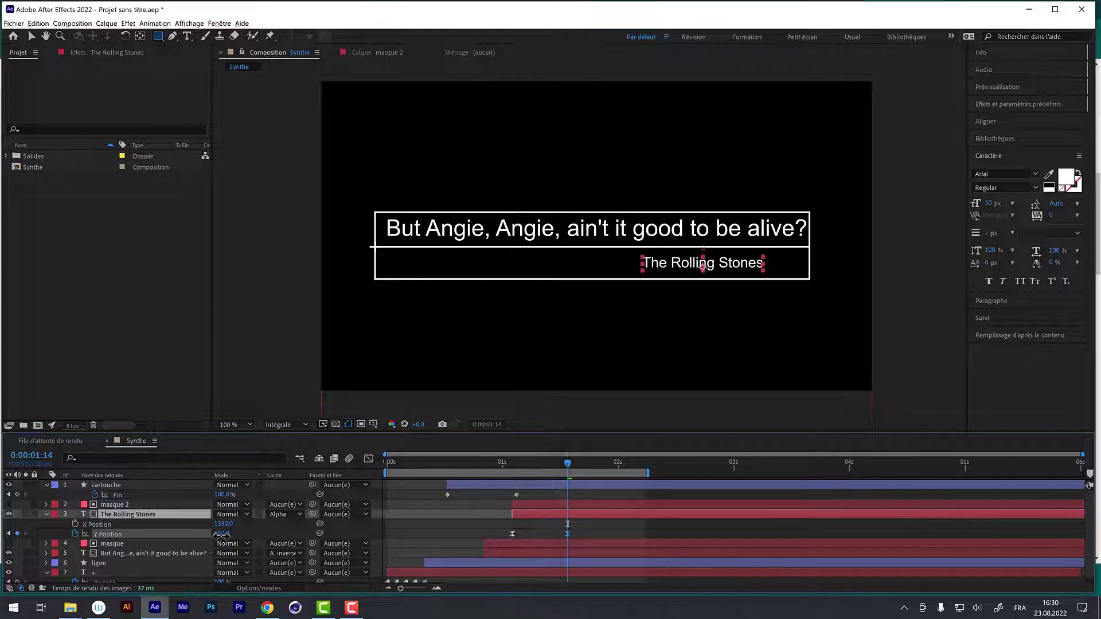
In the Graph Editor, set the credit's final Y Position keyframe to 649.5
click(369, 458)
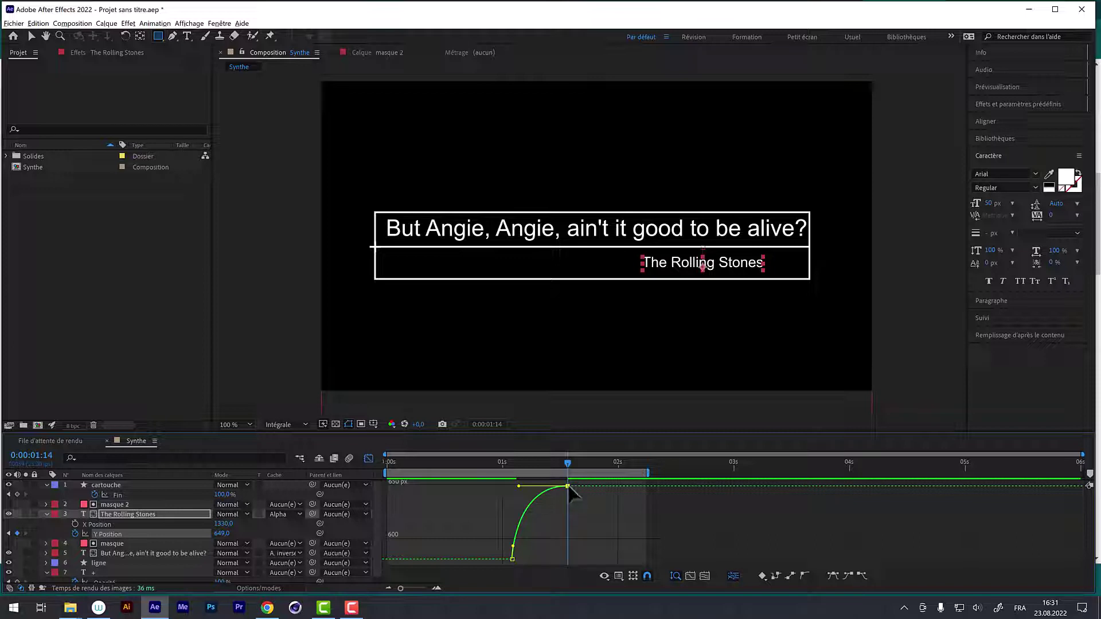
mouse_move(567, 486)
mouse_down()
mouse_move(567, 510)
mouse_move(564, 486)
mouse_up()
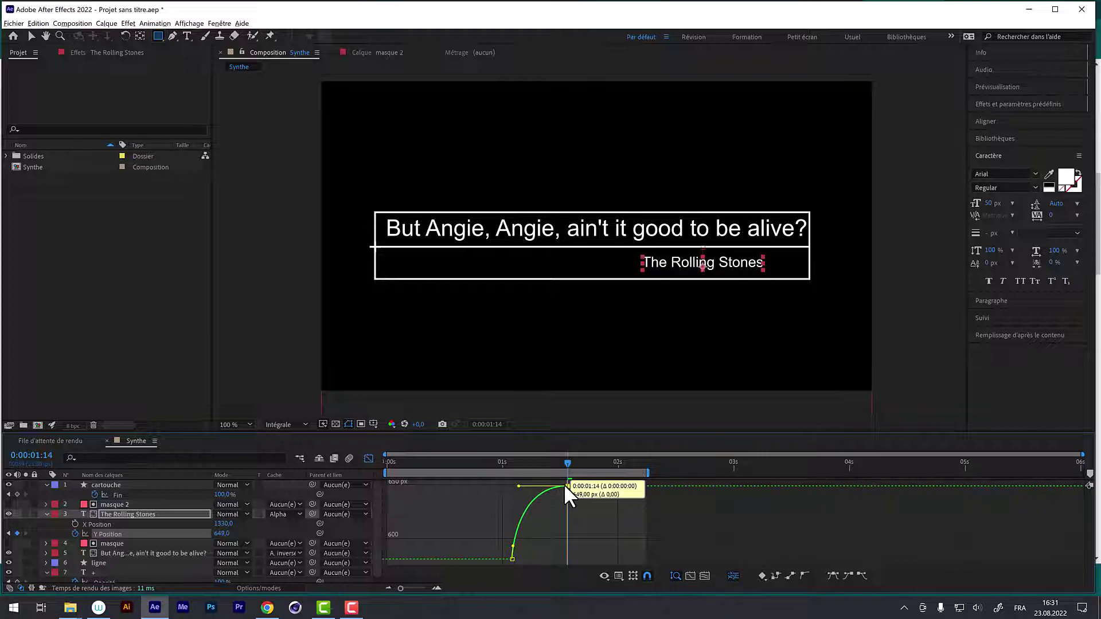
drag(565, 487, 564, 485)
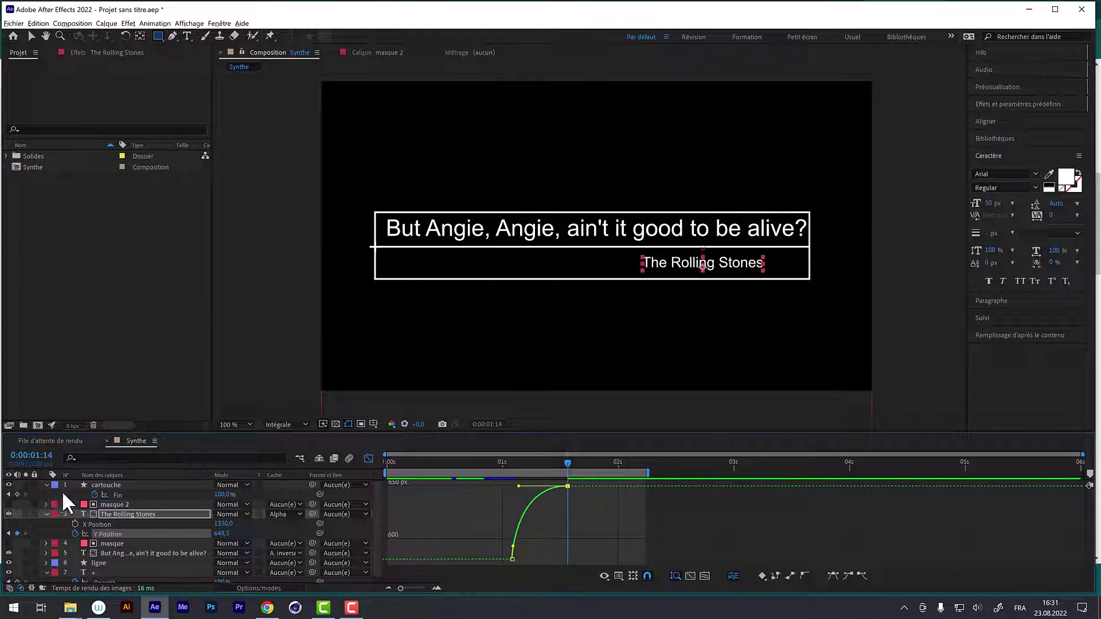
click(47, 513)
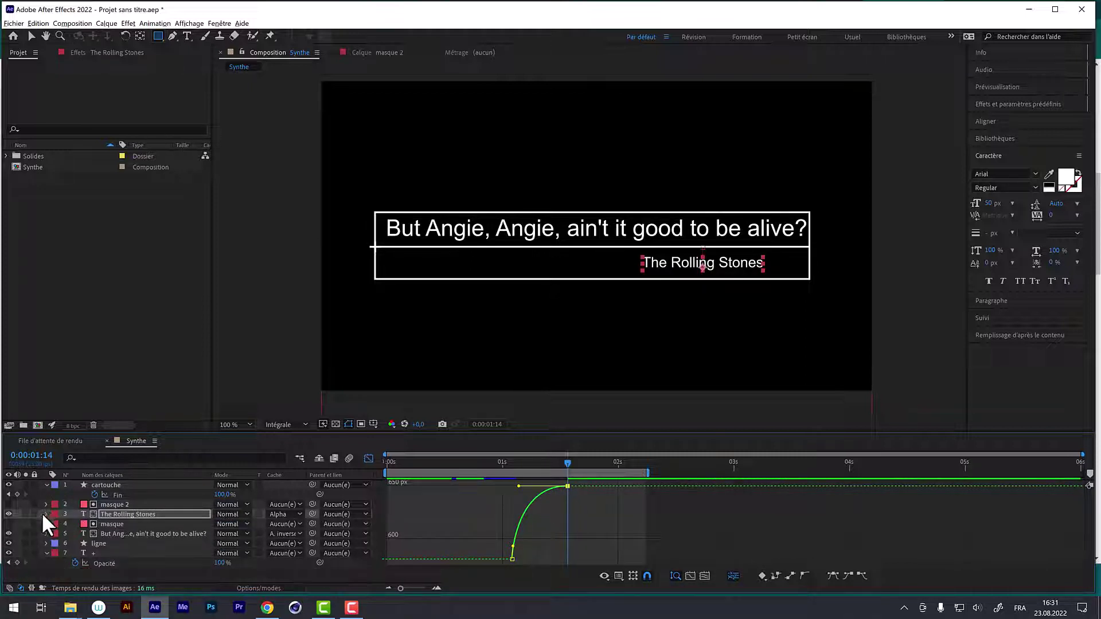
Set the lyric layer's 1:08 Position keyframe to X 945, Y 546 and replay the reveal
click(116, 533)
key(p)
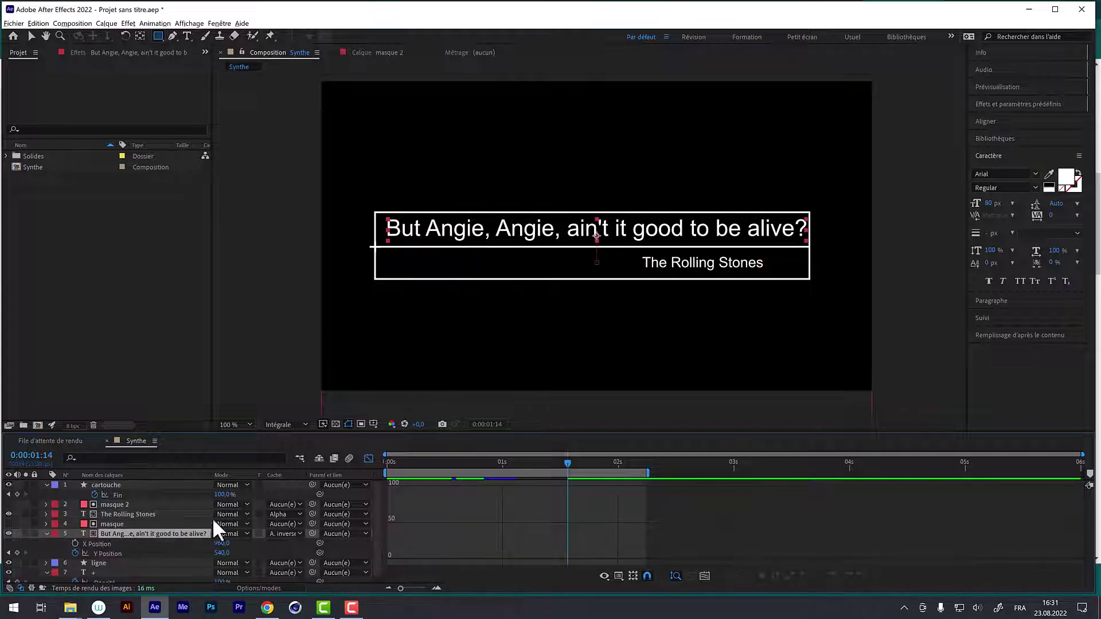
click(368, 456)
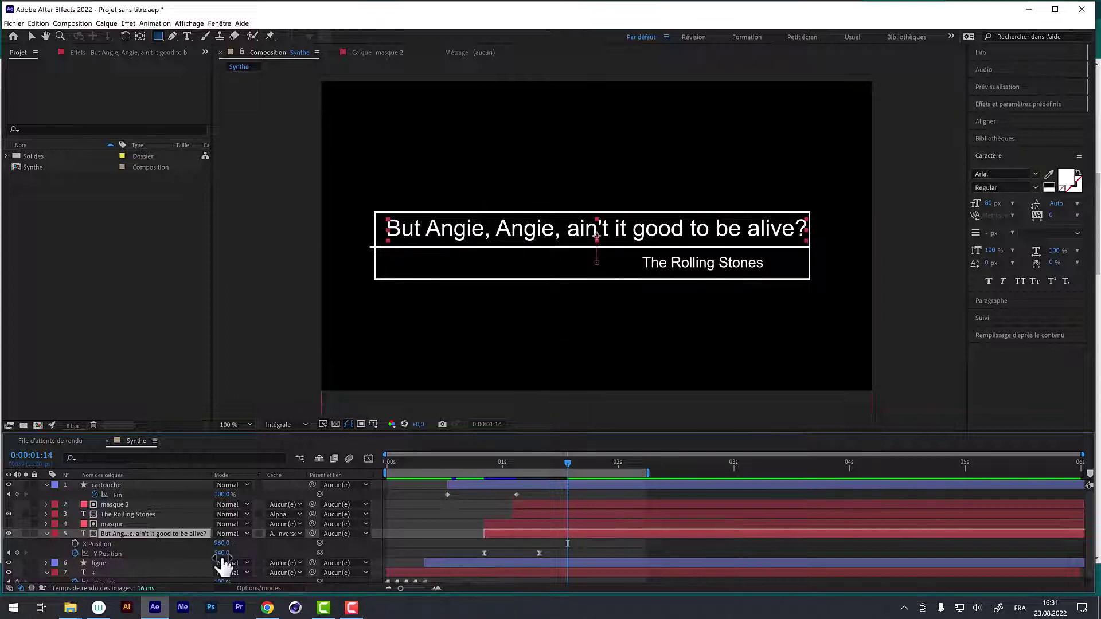
drag(223, 553, 223, 553)
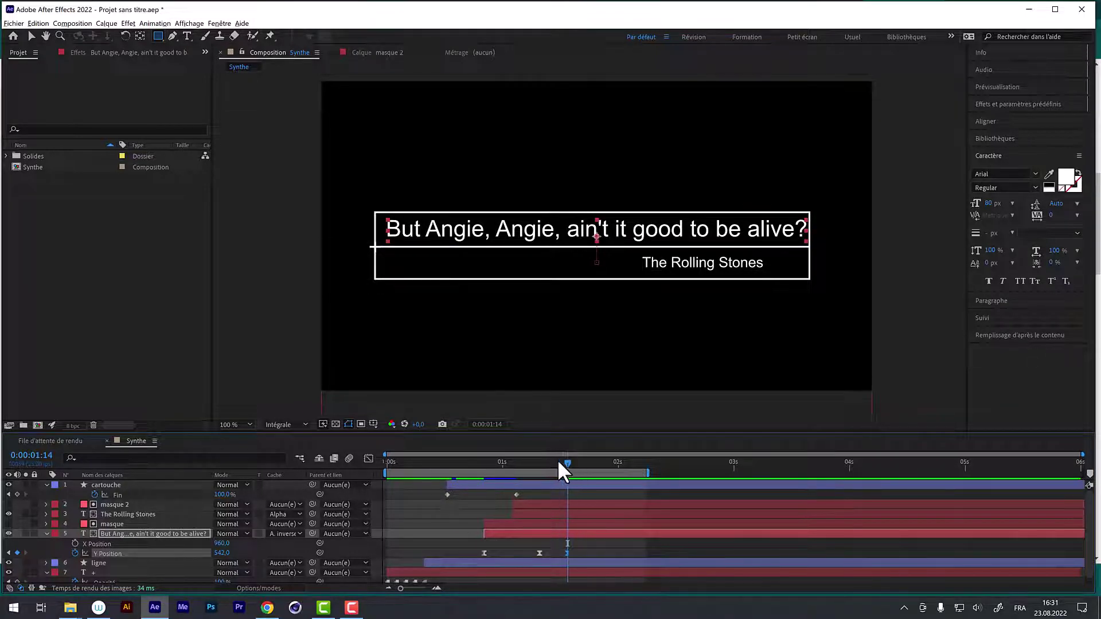
key(ctrl+z)
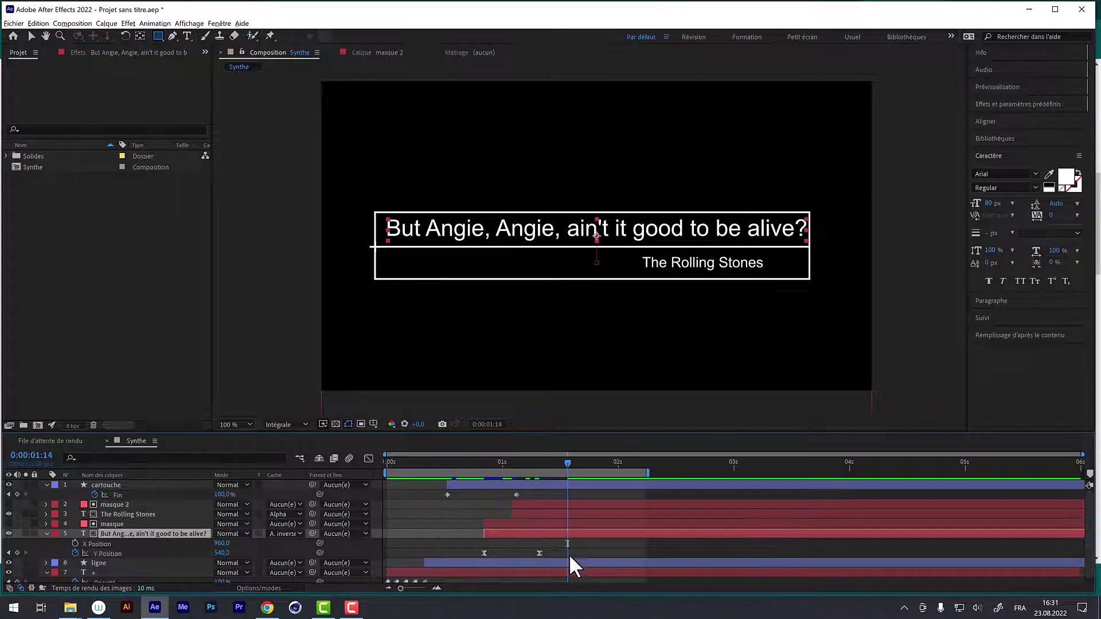
click(9, 552)
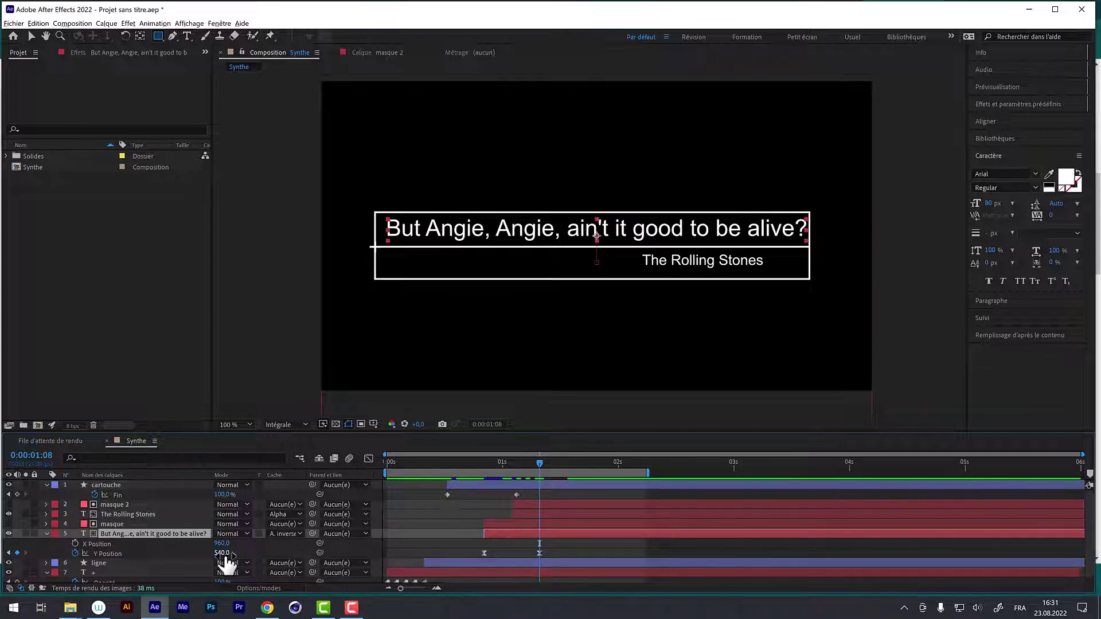
drag(225, 559, 230, 556)
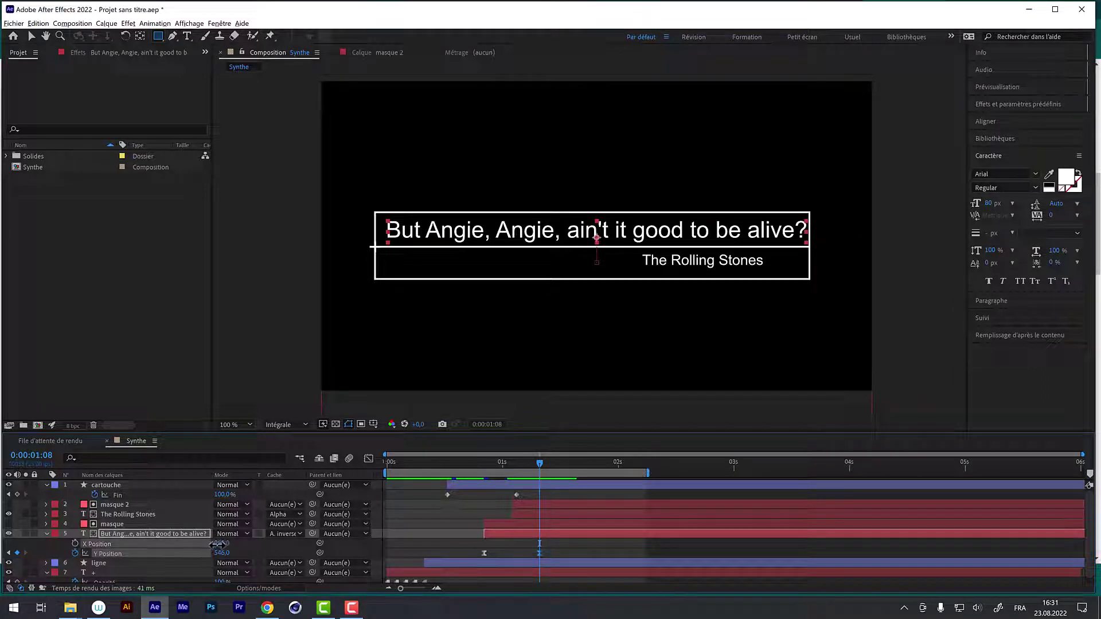
drag(221, 544, 212, 545)
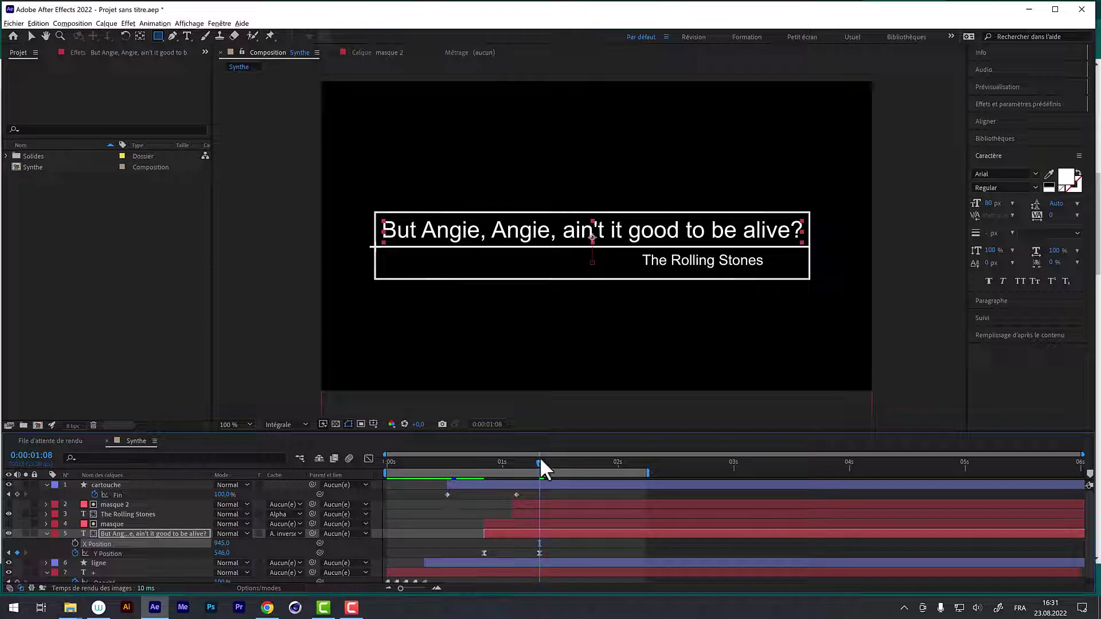
mouse_move(539, 462)
mouse_down()
mouse_move(474, 467)
mouse_move(616, 479)
mouse_up()
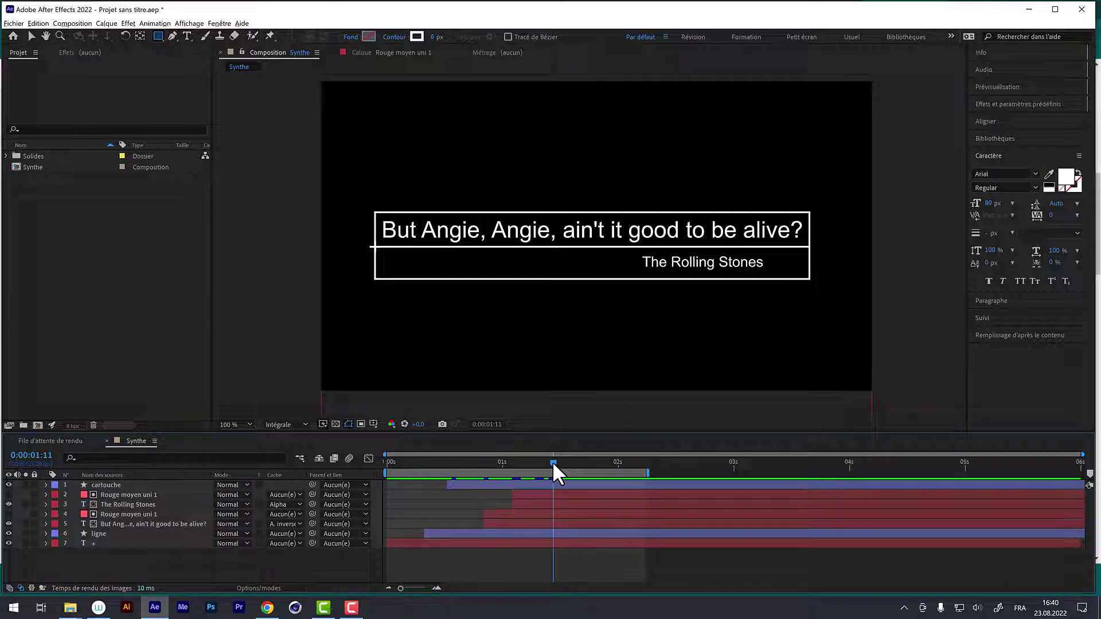
mouse_move(552, 462)
mouse_down()
mouse_move(484, 462)
mouse_move(502, 478)
mouse_move(517, 475)
mouse_up()
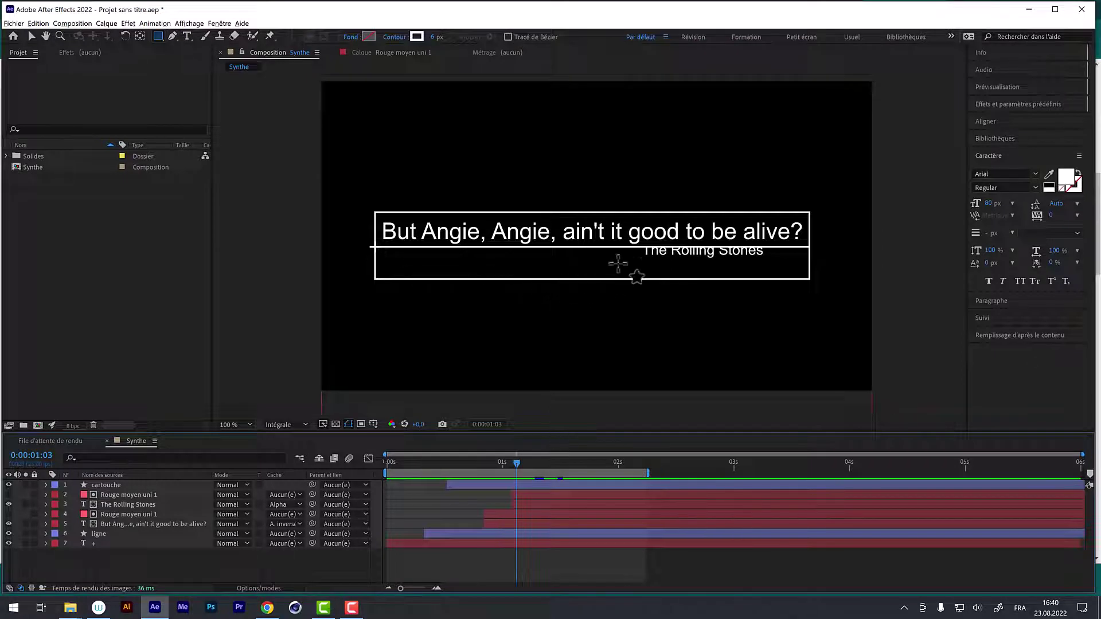
drag(515, 463, 539, 463)
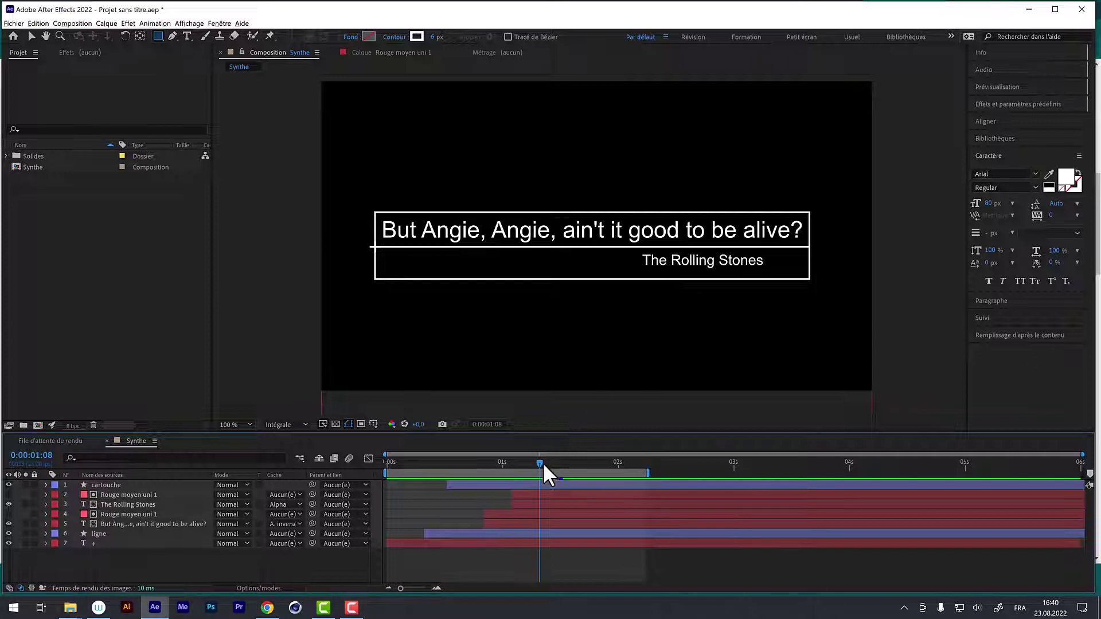
drag(542, 463, 553, 463)
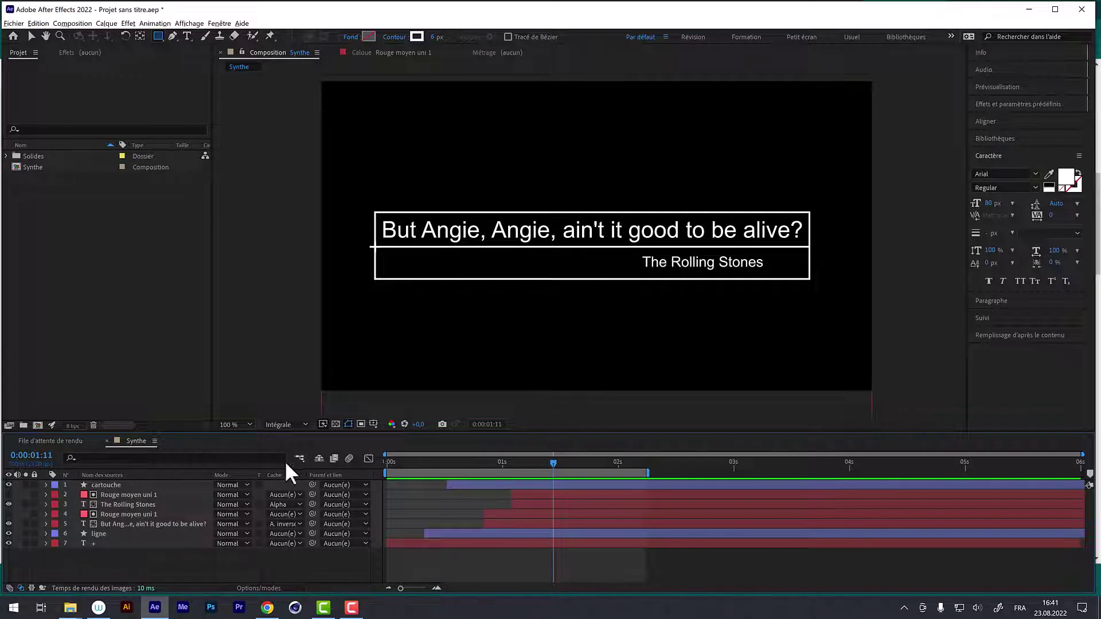
Add a shape layer named 'fond-stones' and draw a rectangle over the lower text box
click(107, 23)
mouse_move(122, 35)
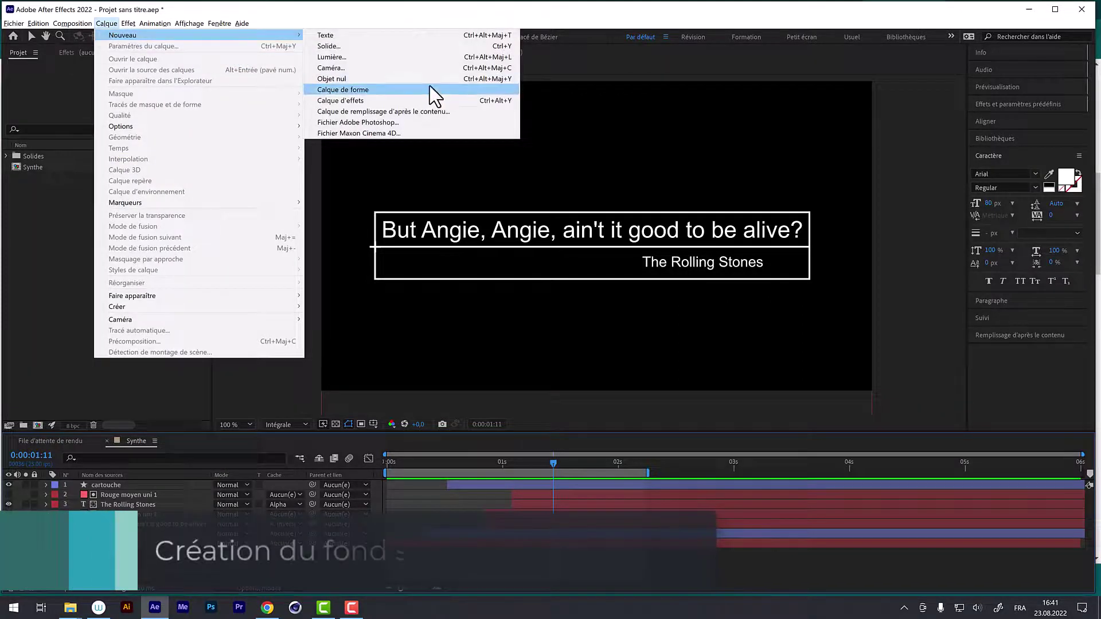
click(399, 89)
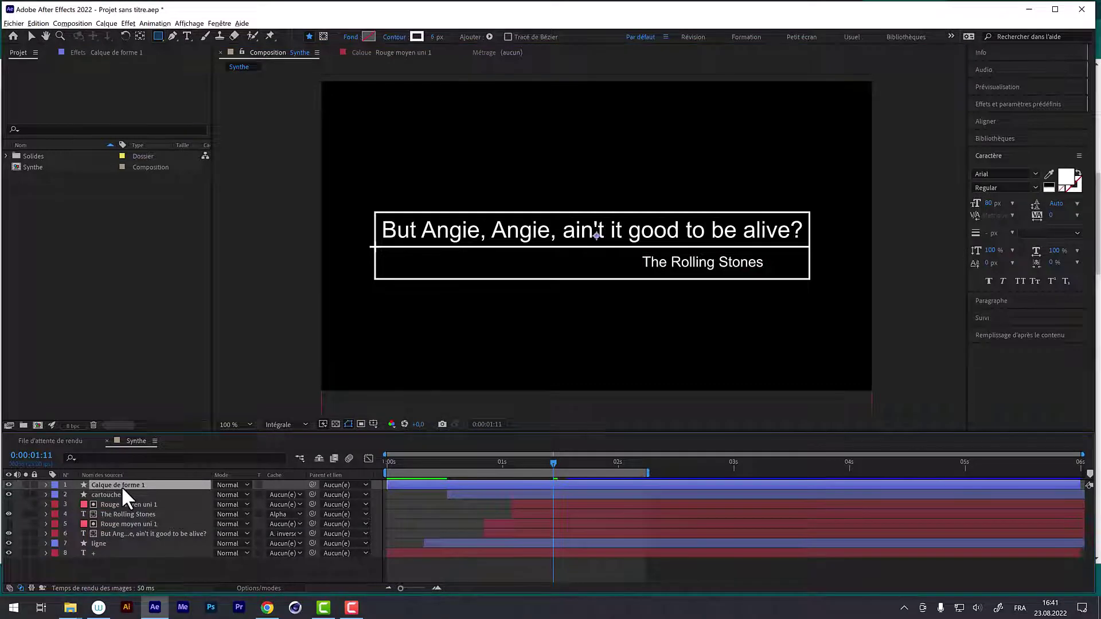
key(Return)
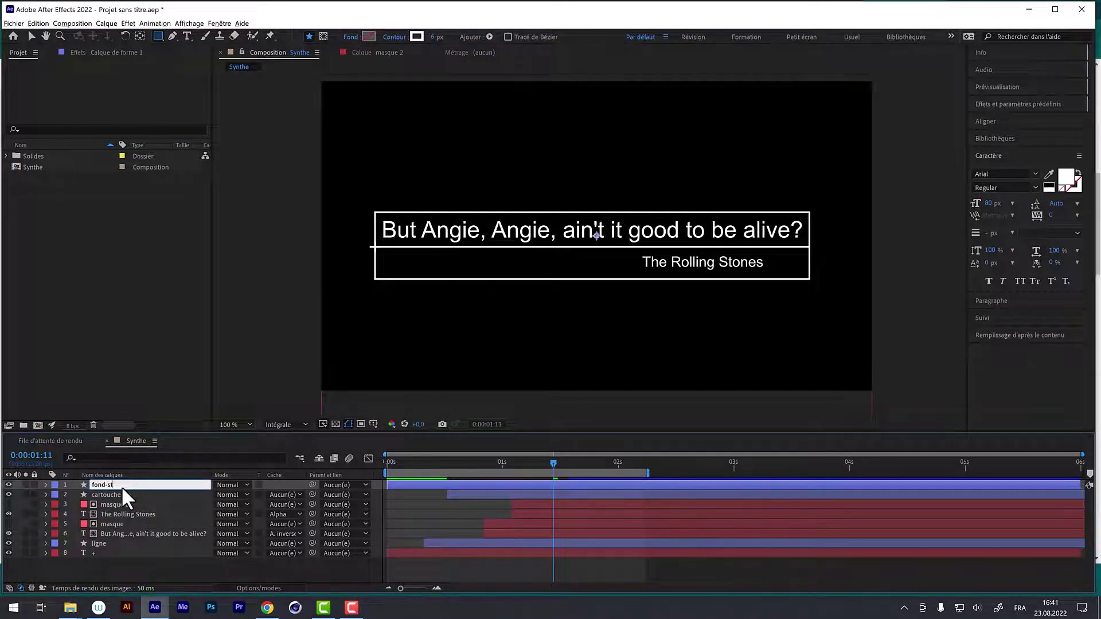
text(ones)
key(Return)
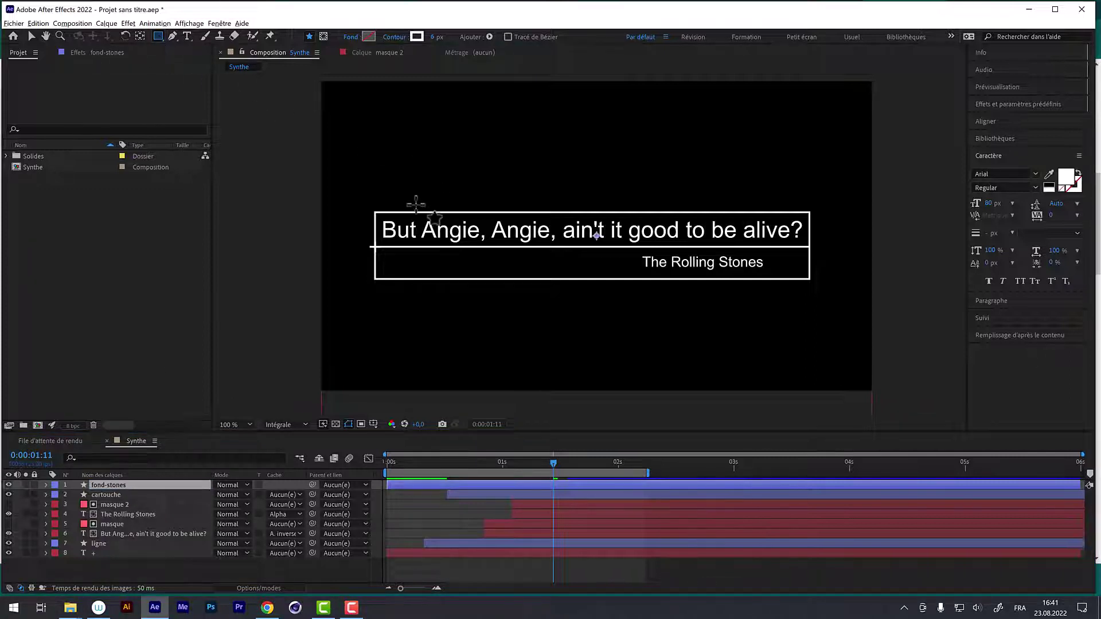
drag(374, 247, 810, 280)
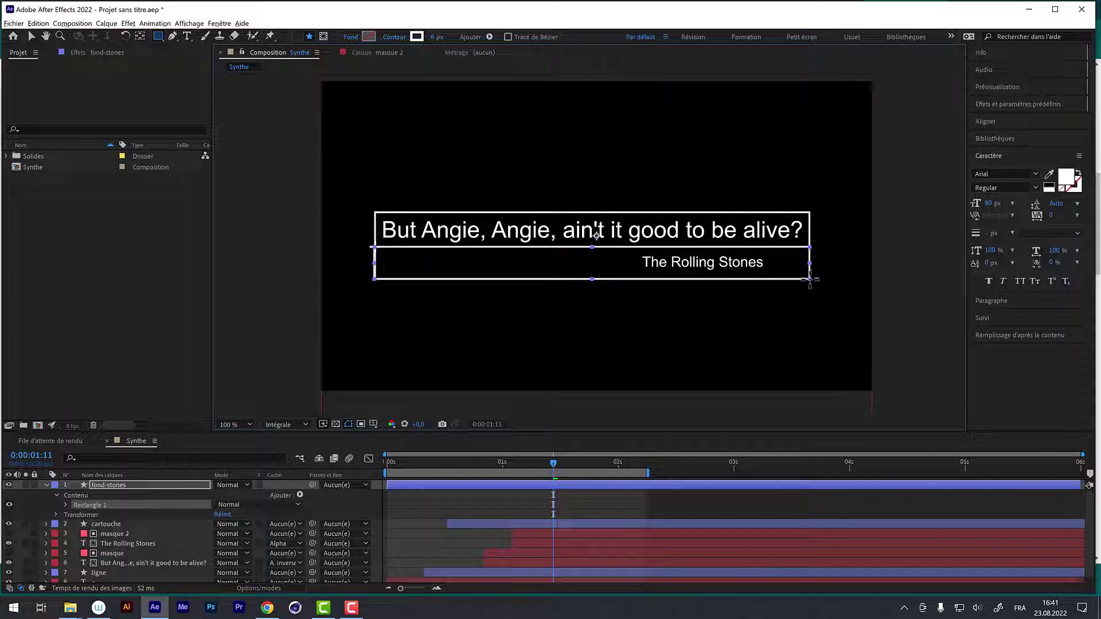
Switch the rectangle's fill to a linear gradient, leaving the stroke unchanged
click(349, 38)
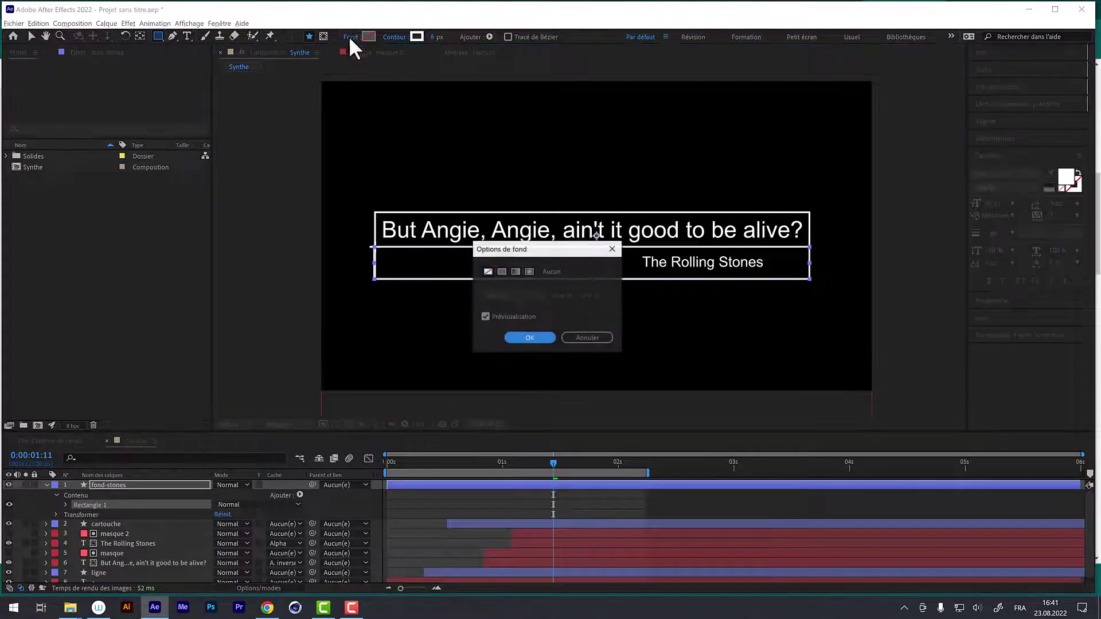
click(513, 270)
click(514, 337)
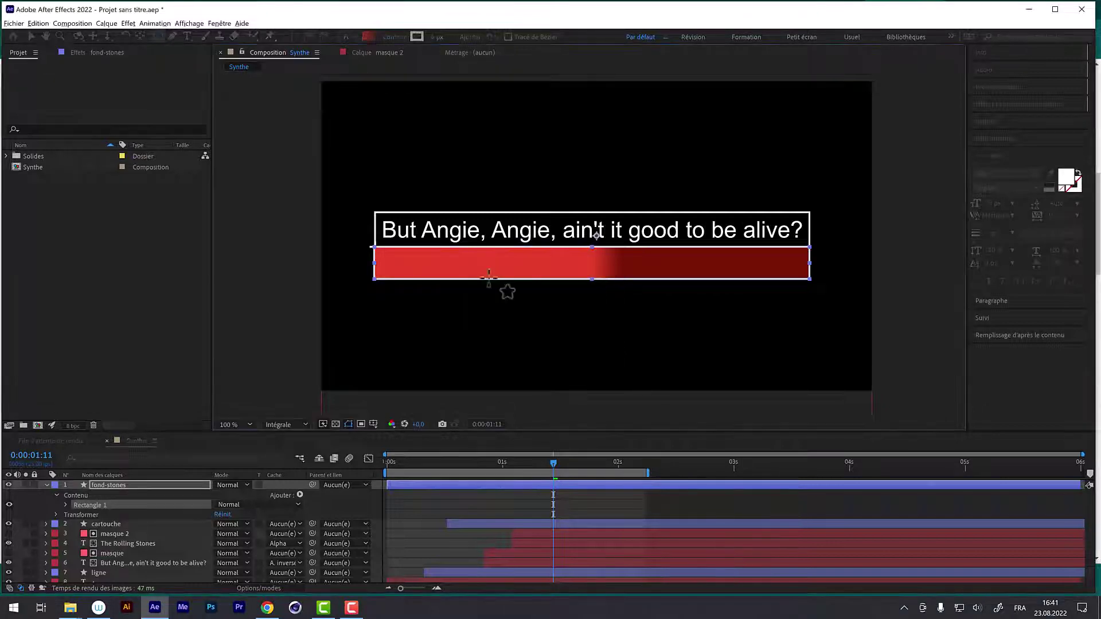
click(394, 36)
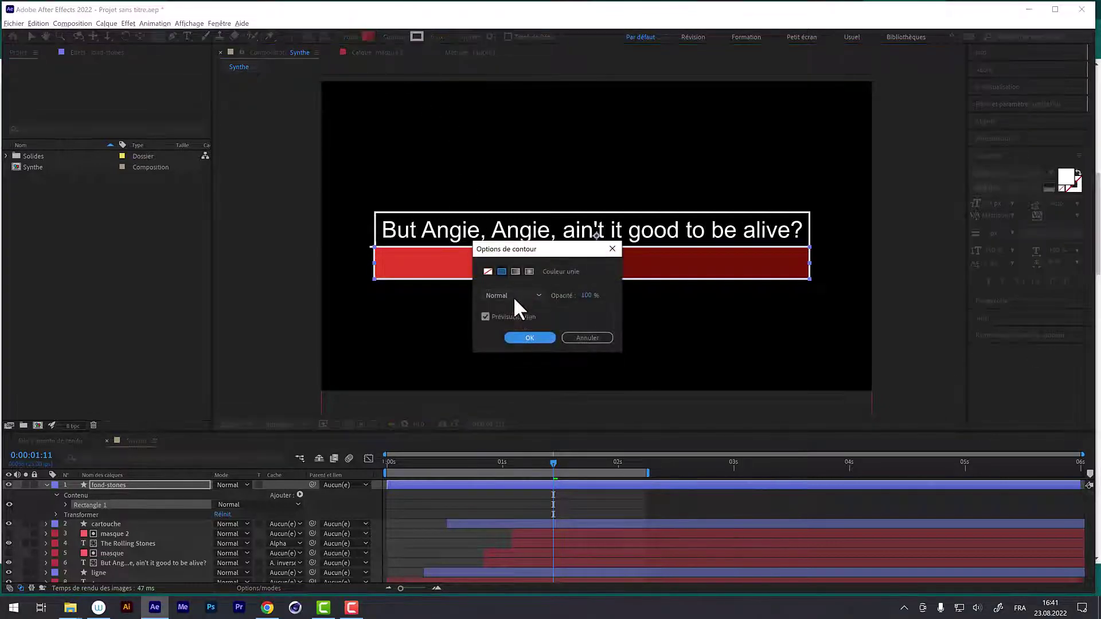
click(525, 338)
Set the gradient from pale green (98EE95) on the left to dark green (125107) on the right
click(367, 36)
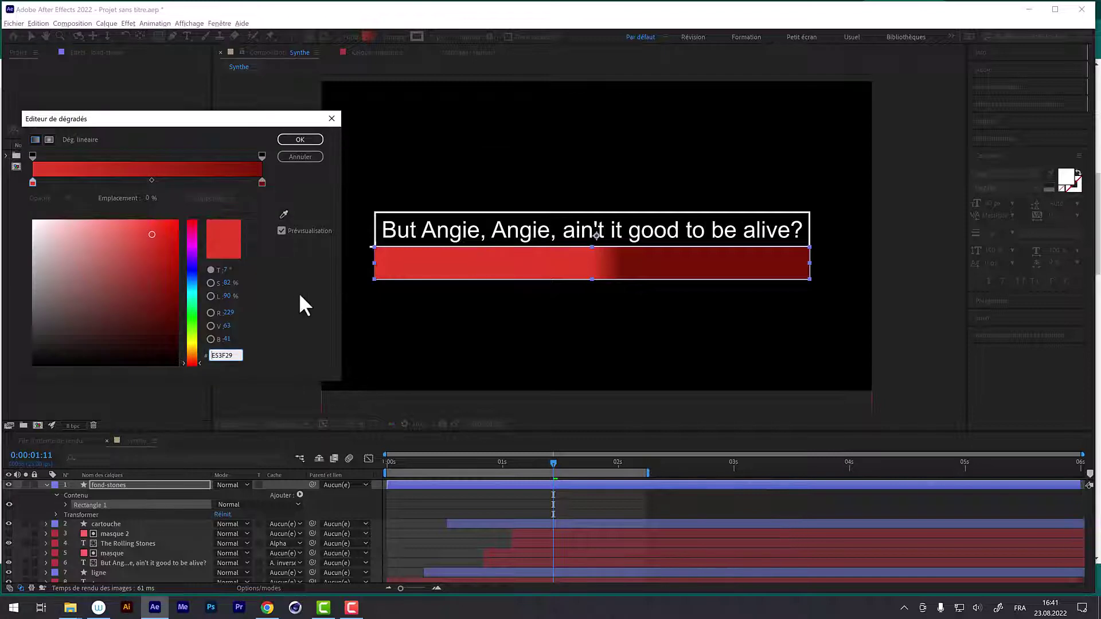
click(33, 182)
click(191, 319)
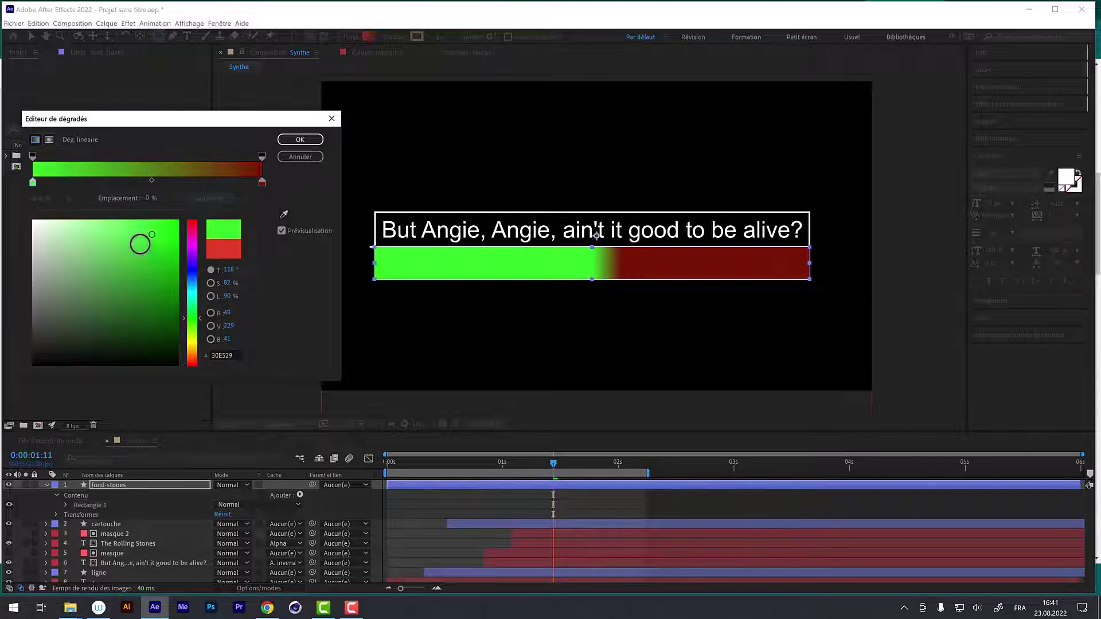
drag(109, 228, 87, 230)
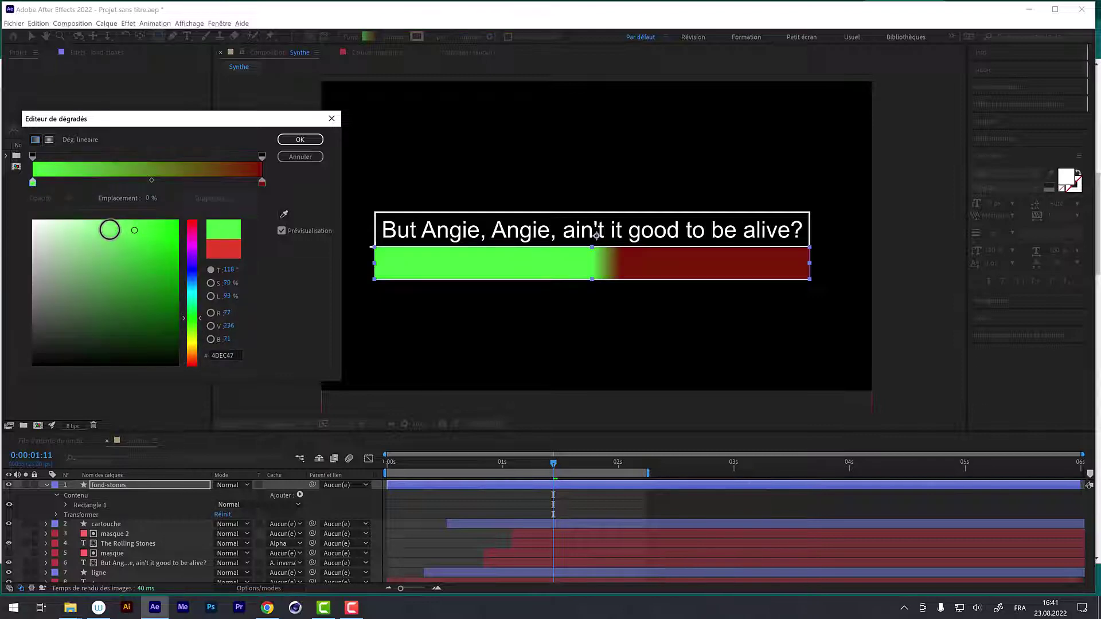
click(261, 183)
click(191, 319)
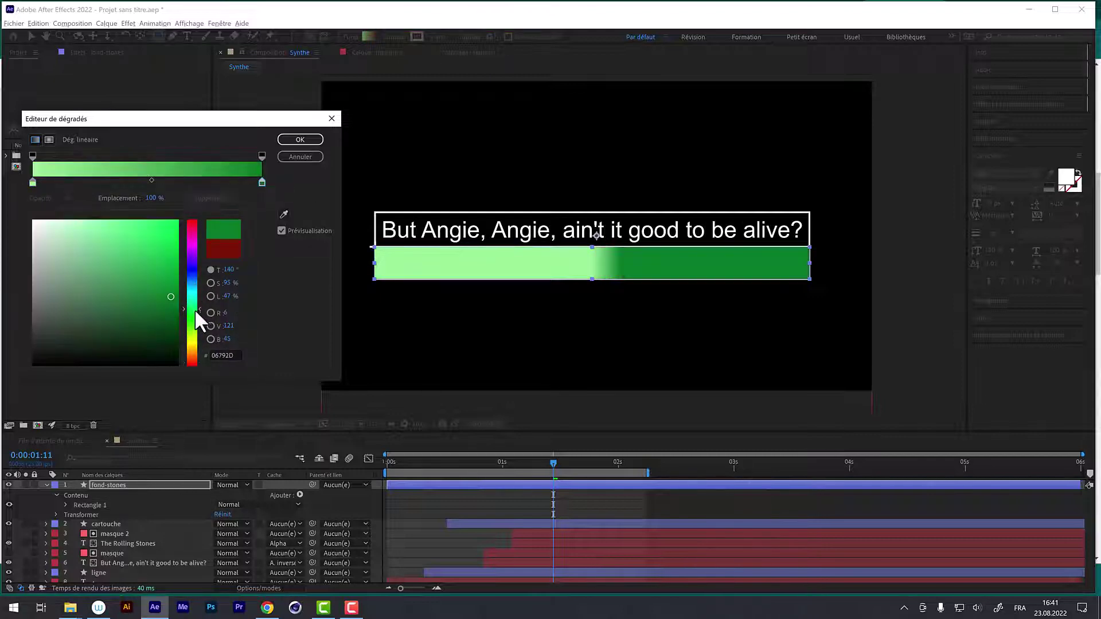
click(163, 323)
click(166, 319)
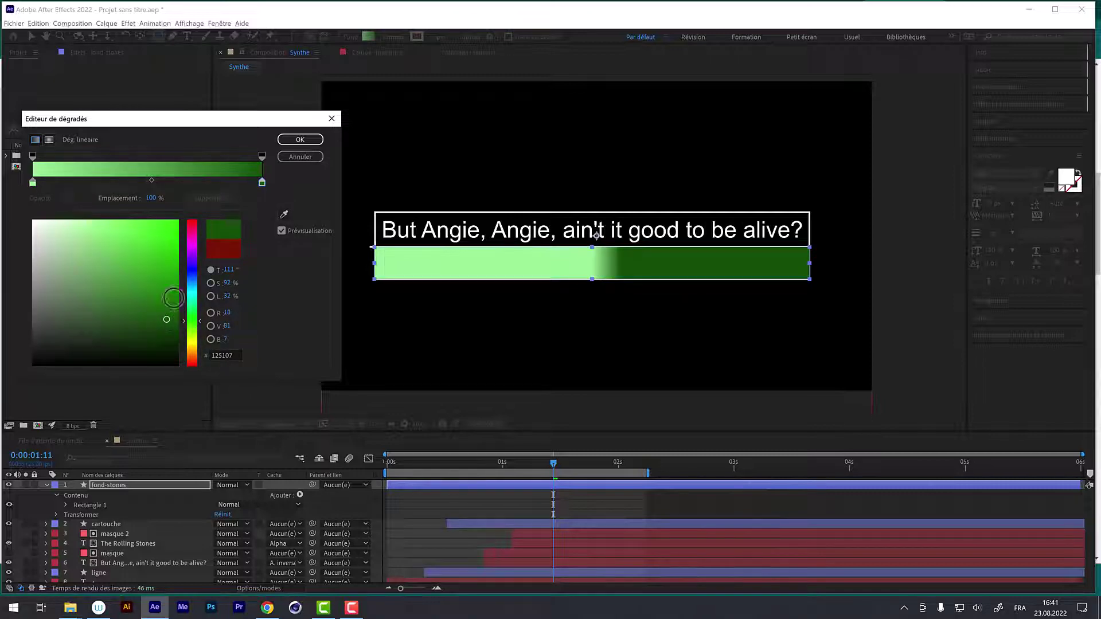
click(284, 140)
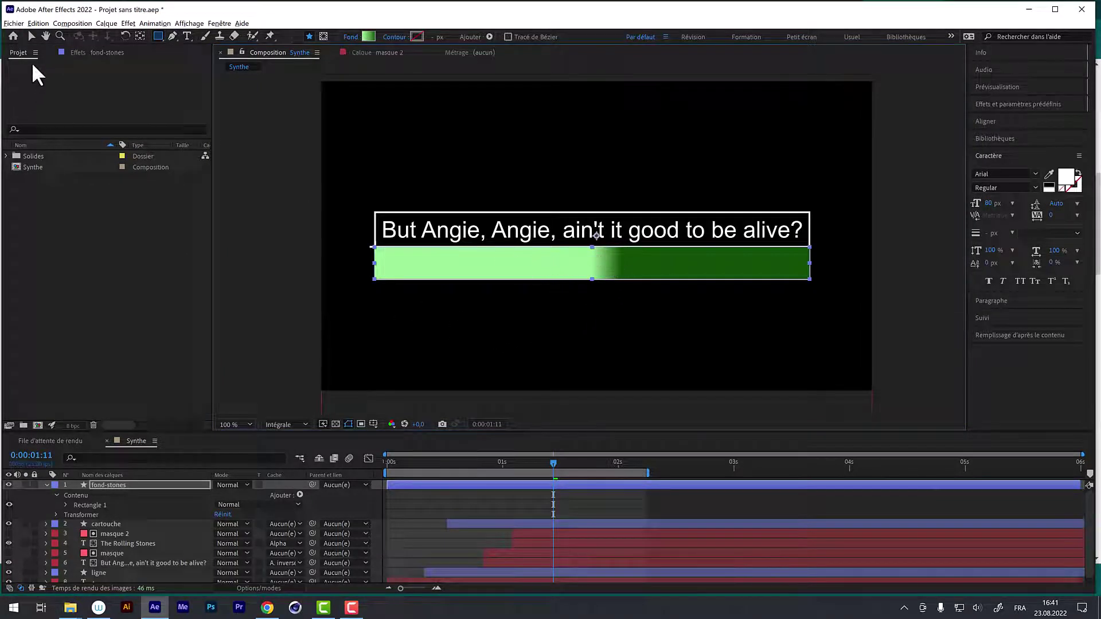
Drag the fond-stones gradient's dark end to the bar's right edge and its light end to the left edge
click(28, 36)
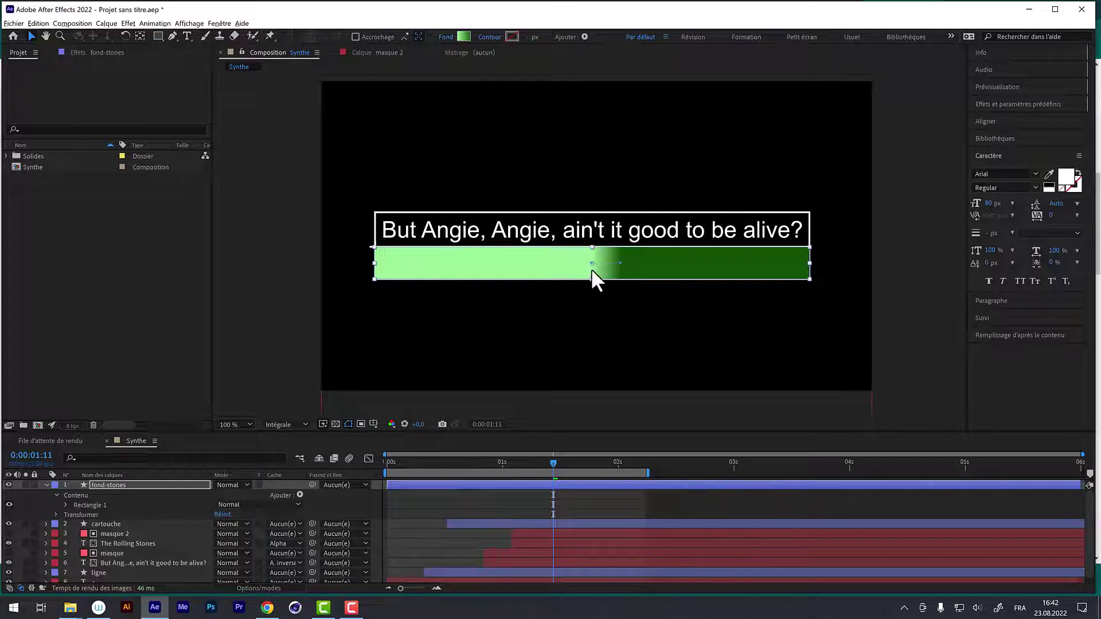
click(250, 424)
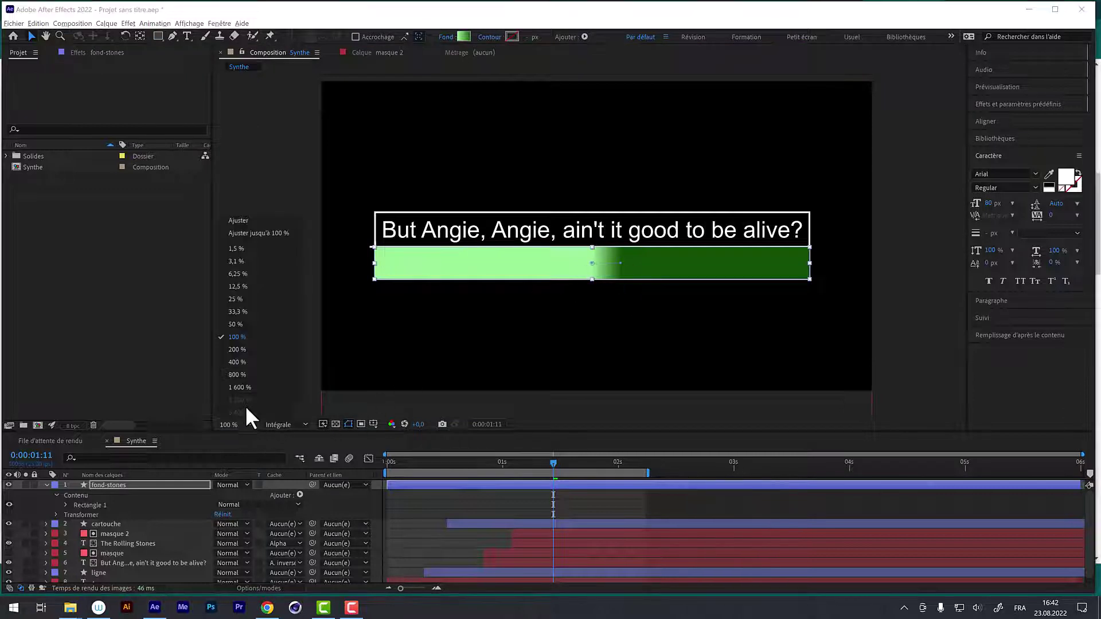
click(246, 360)
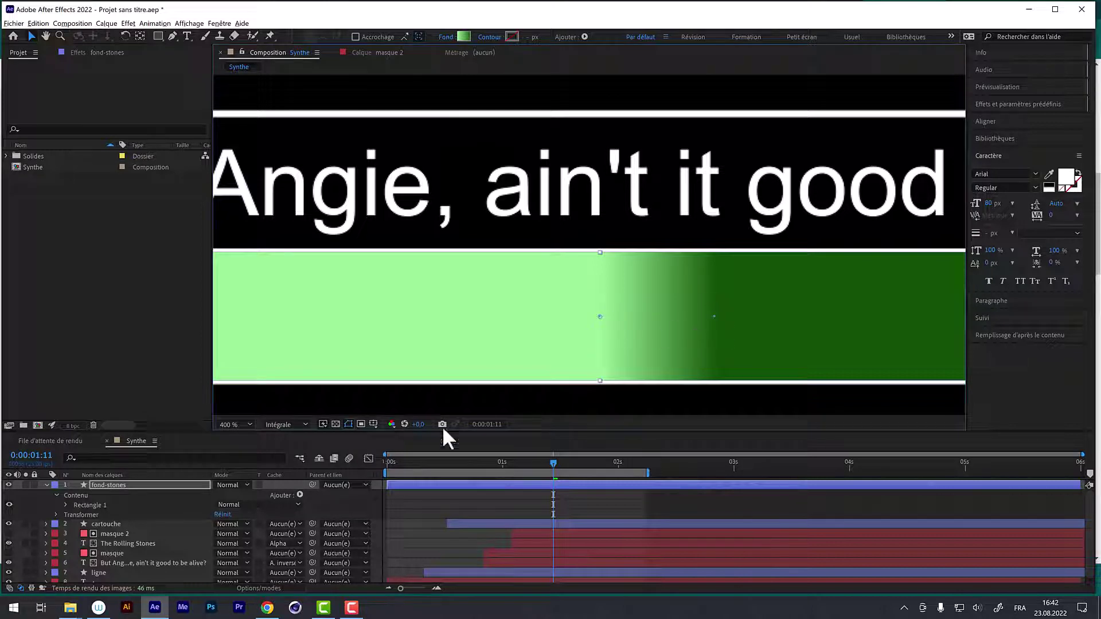
click(250, 424)
click(250, 342)
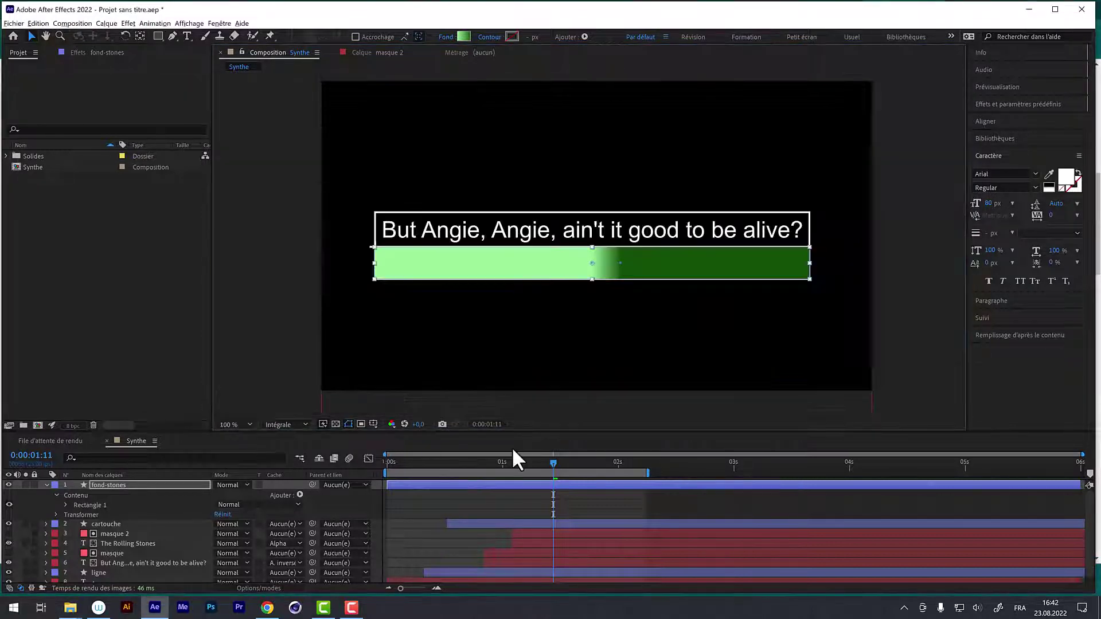
mouse_move(624, 265)
mouse_down()
mouse_move(664, 291)
mouse_move(769, 276)
mouse_up()
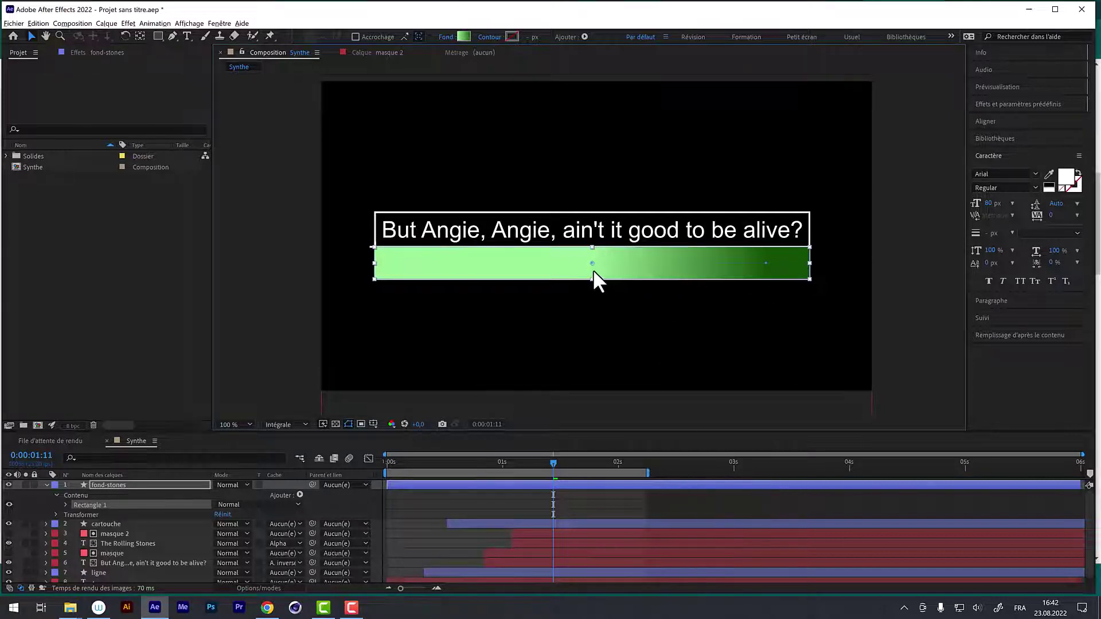
drag(592, 263, 411, 264)
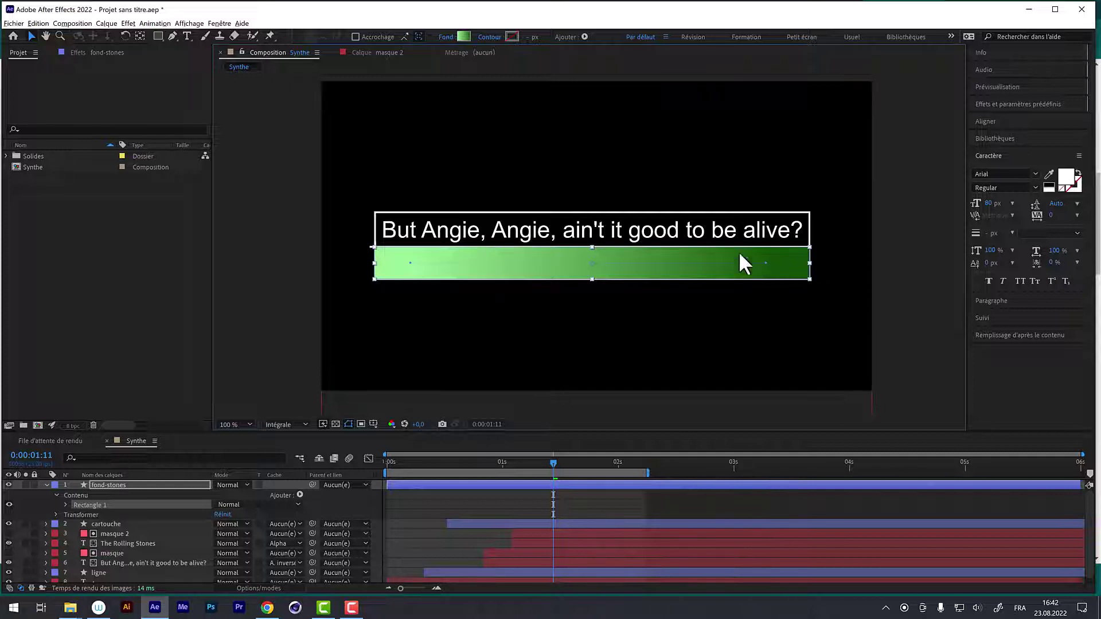
Move the fond-stones layer to the bottom of the Synthe layer stack
click(46, 485)
click(98, 484)
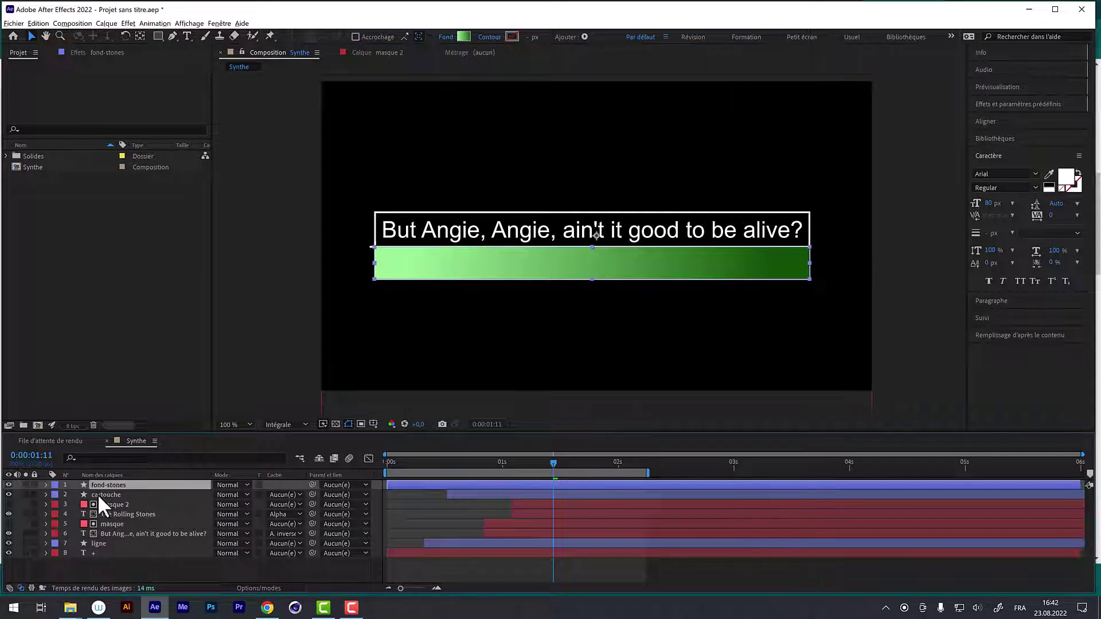
drag(100, 484, 117, 556)
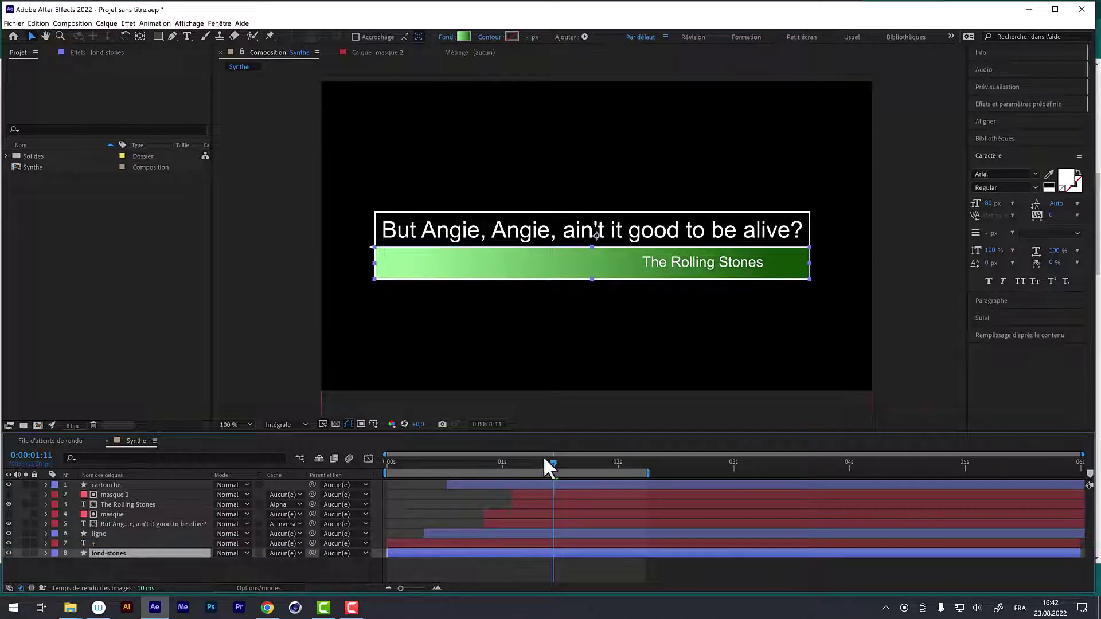
Preview the Synthe composition and return to frame 0
key(space)
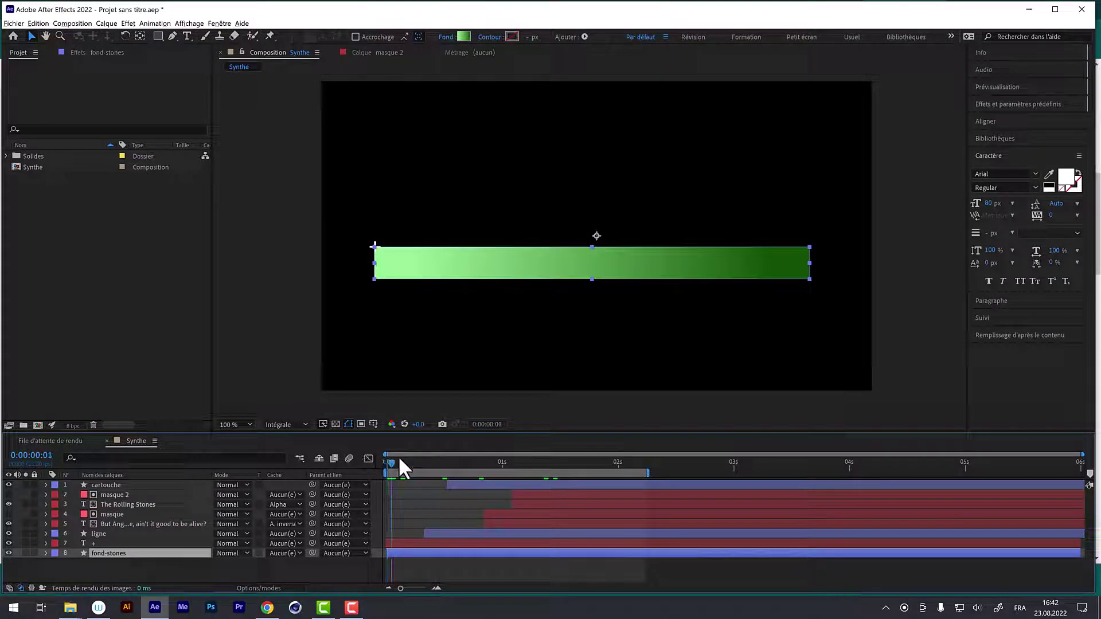
click(381, 462)
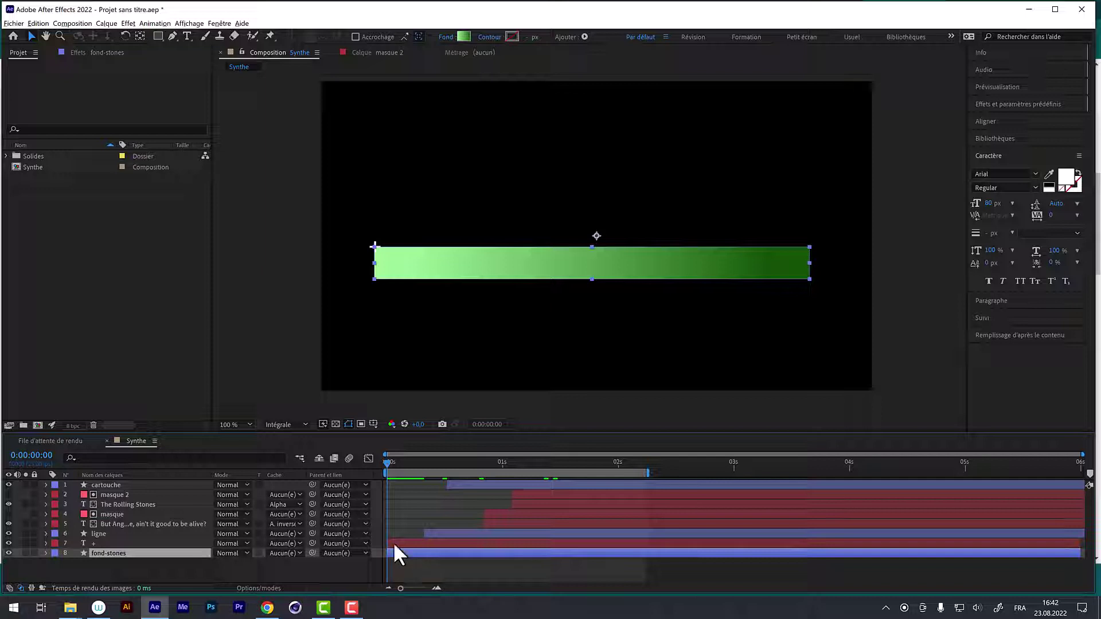
key(space)
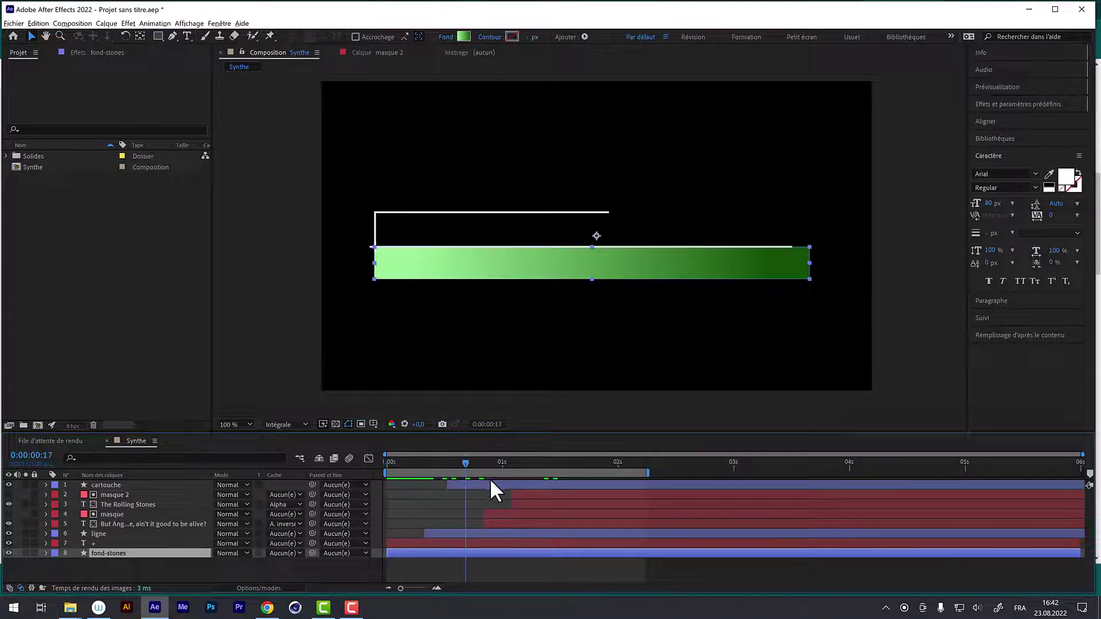
key(space)
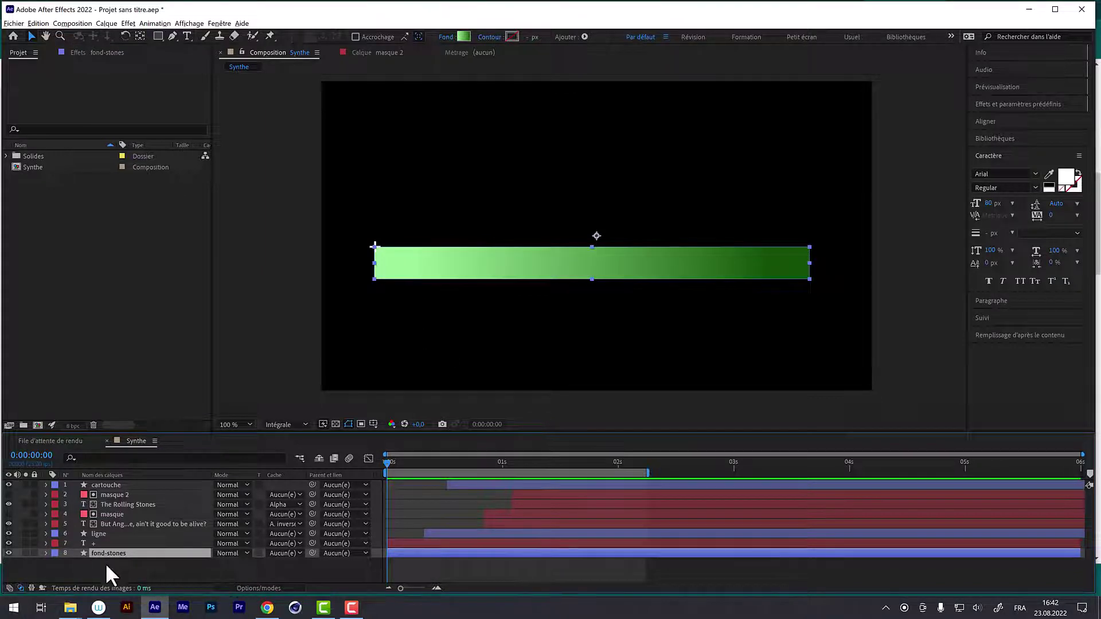
Apply the Volet linéaire effect to fond-stones and set its wipe angle to −90°
click(126, 23)
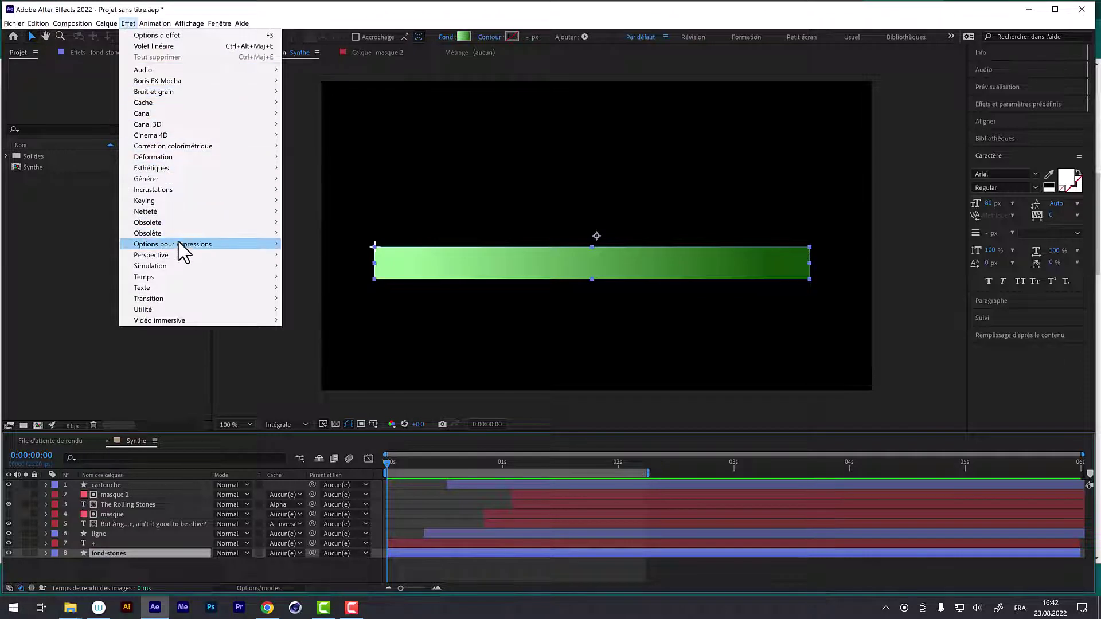
mouse_move(172, 299)
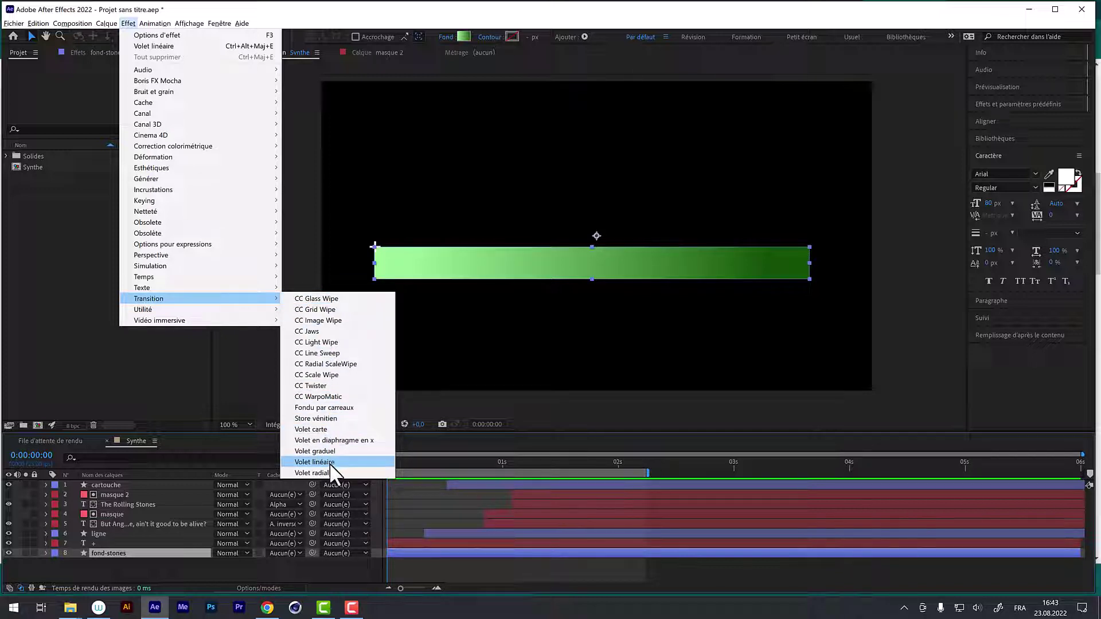
click(329, 462)
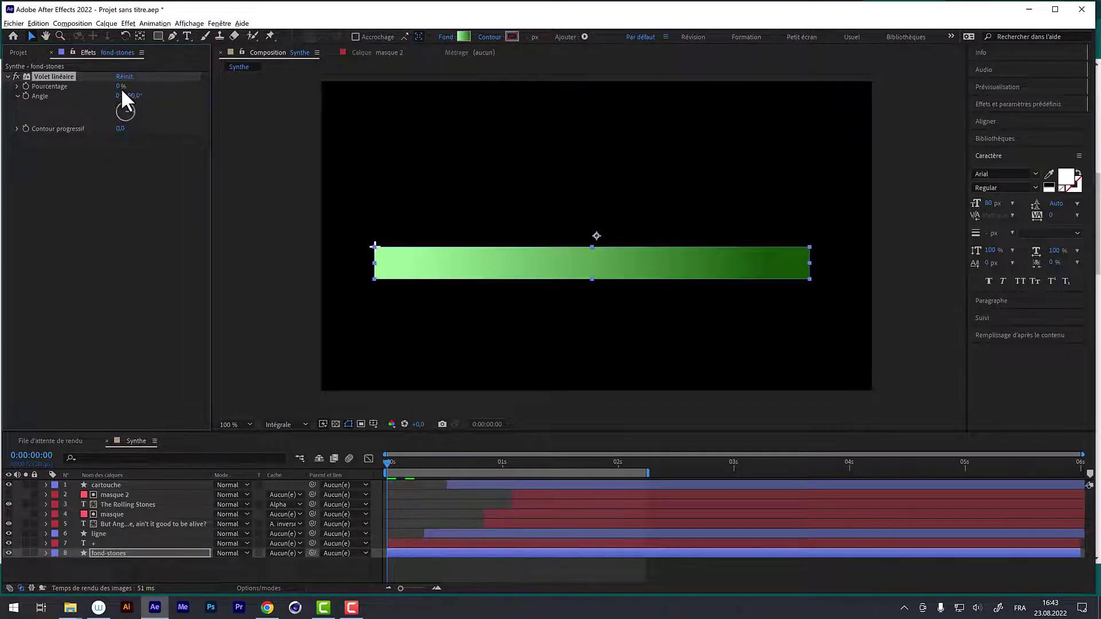
mouse_move(121, 87)
mouse_down()
mouse_move(158, 93)
mouse_move(112, 99)
mouse_up()
click(133, 96)
text(-90)
key(Return)
Try wipe completions of 100%, 95% and 86%, then set 12% at the one-second mark
drag(120, 85, 172, 88)
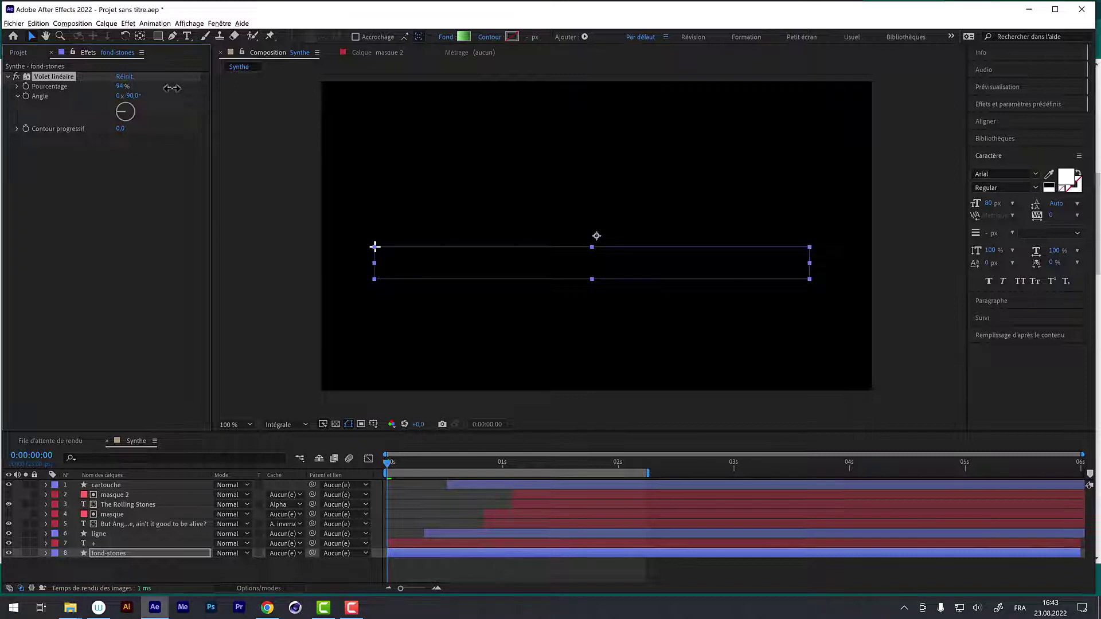
drag(172, 88, 170, 88)
click(123, 86)
text(100)
key(Return)
drag(127, 87, 98, 105)
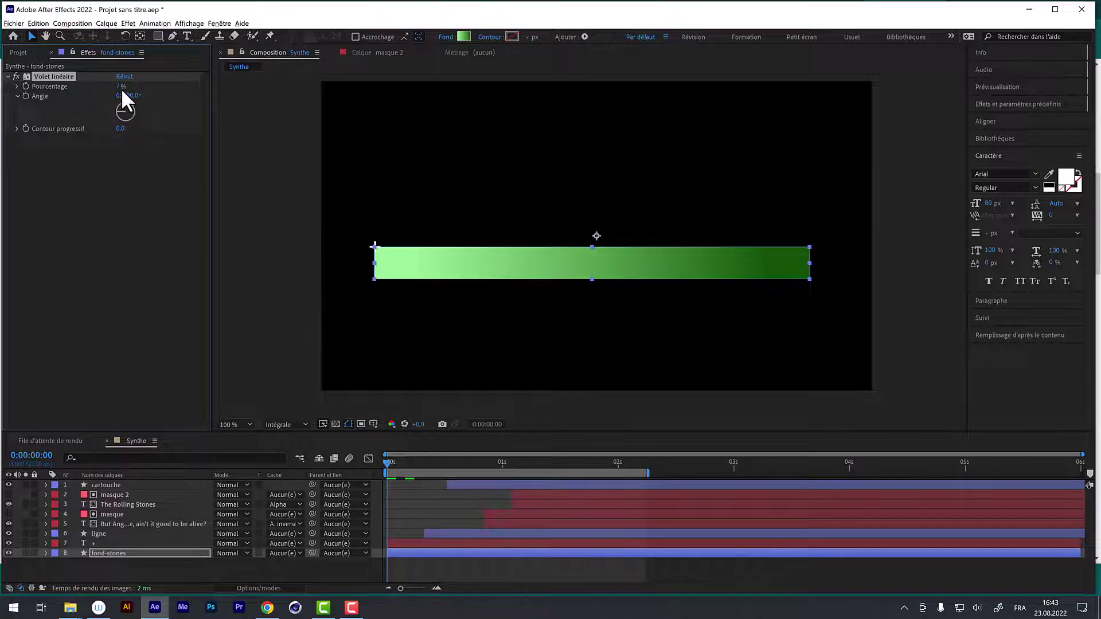
drag(121, 86, 179, 97)
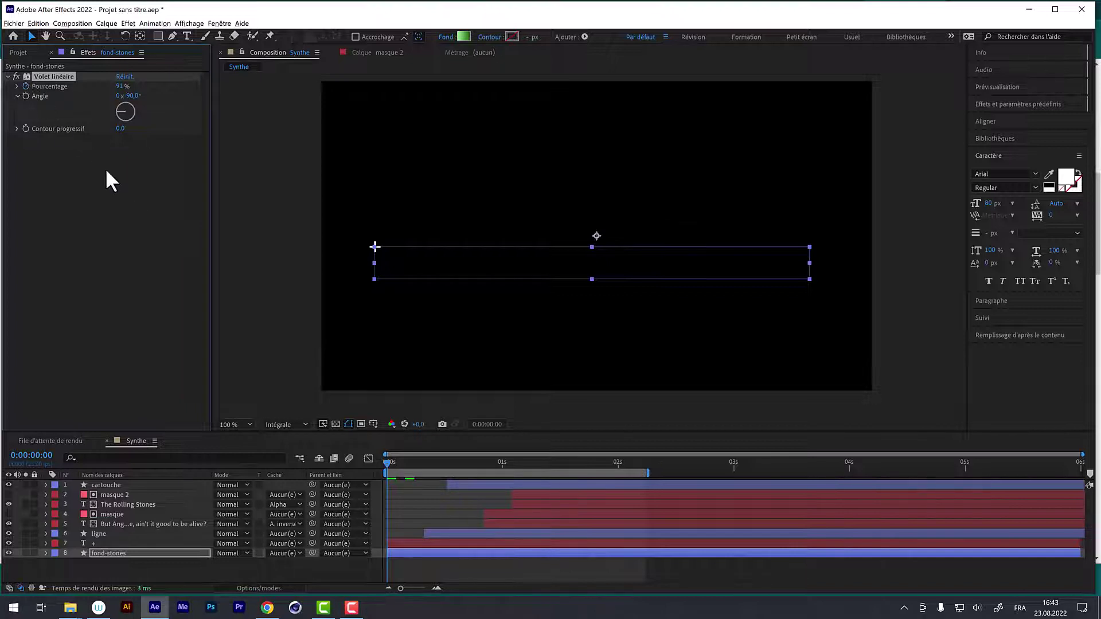
drag(385, 460, 503, 480)
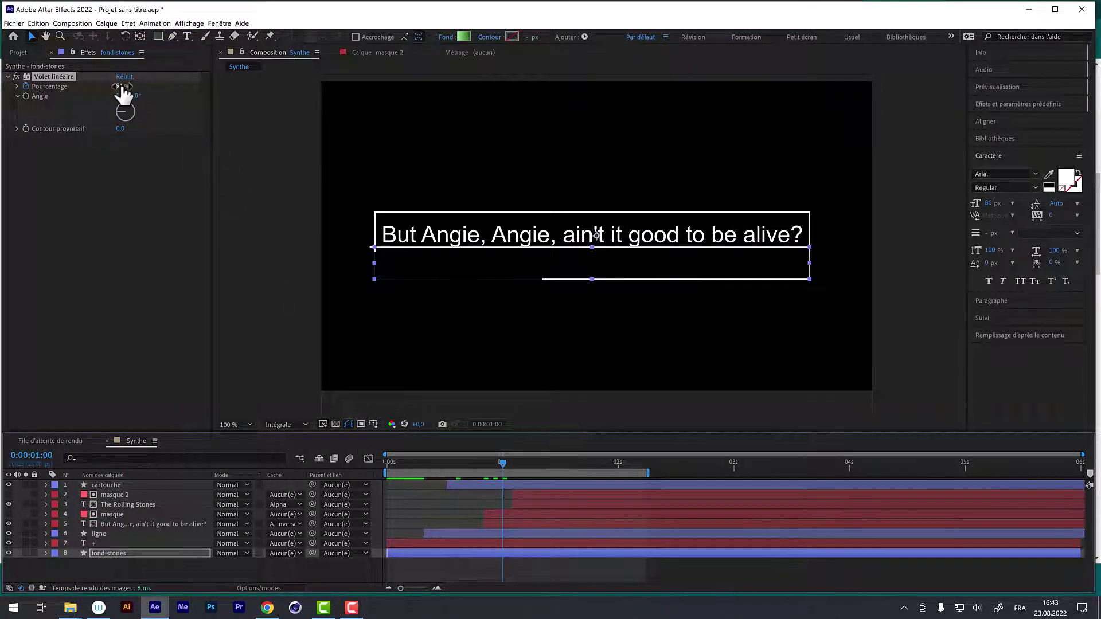
drag(122, 87, 69, 116)
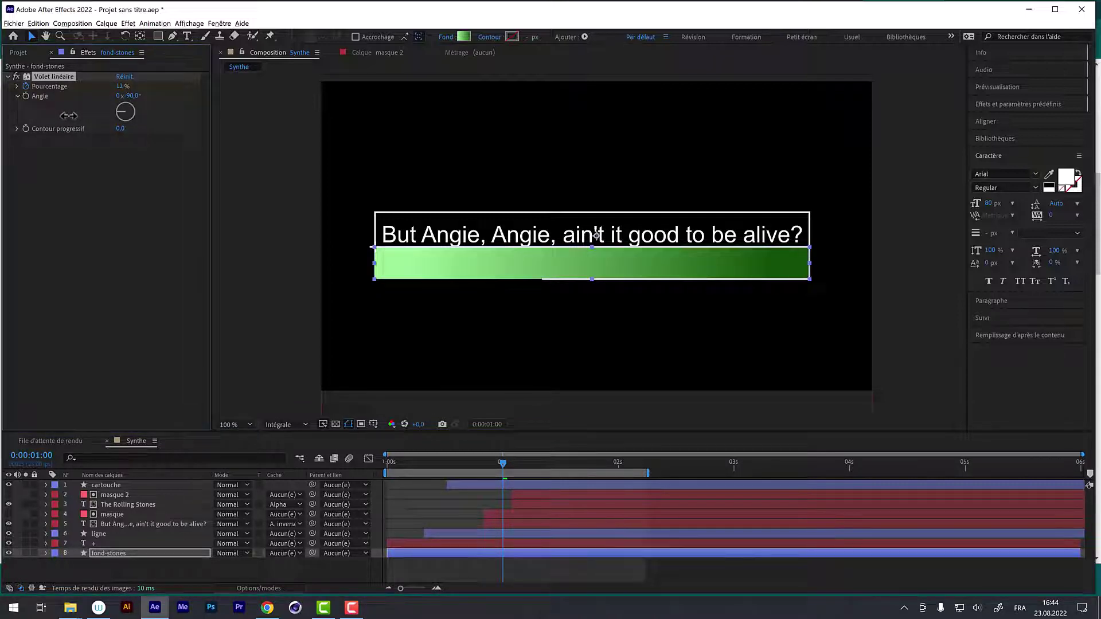
drag(69, 115, 70, 116)
Reveal fond-stones' keyframed properties with U and preview the wipe up to one second
click(100, 551)
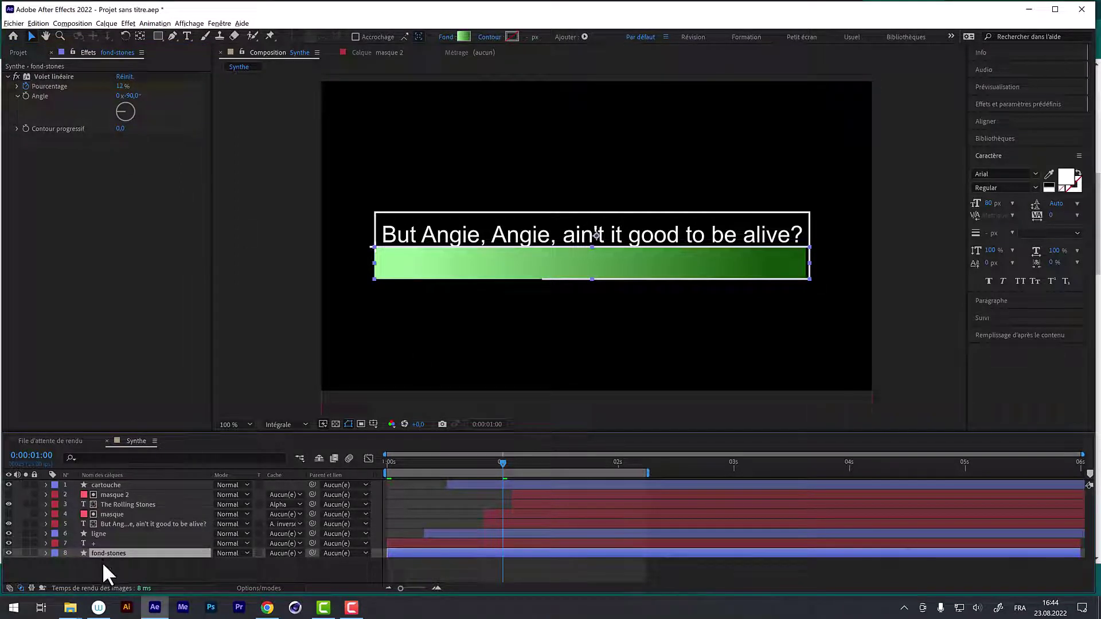
key(u)
key(space)
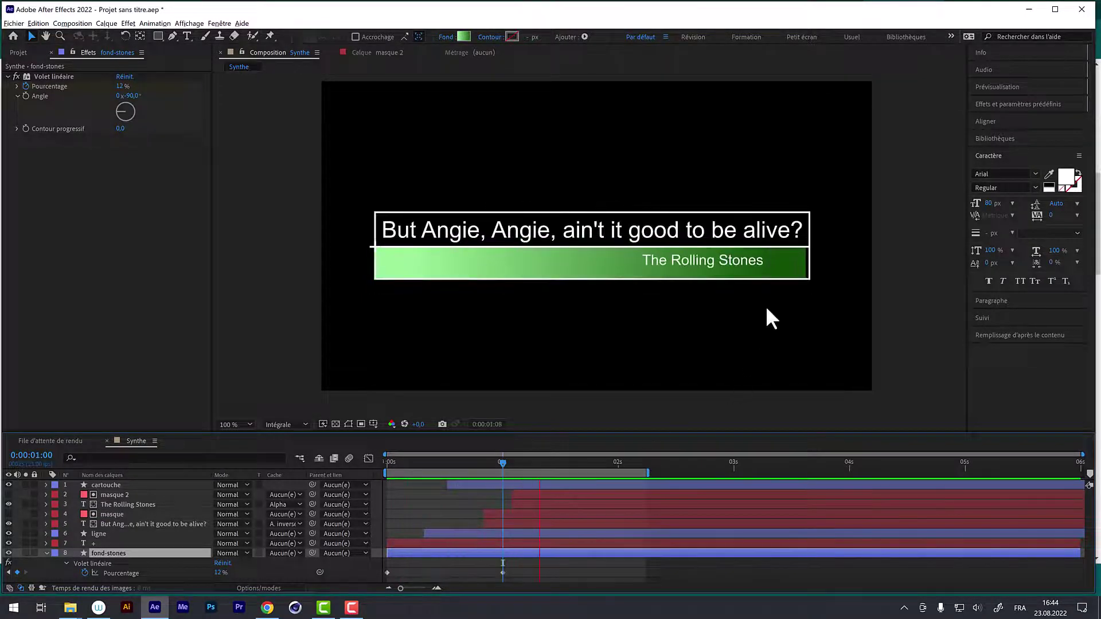
click(504, 458)
drag(509, 464, 503, 463)
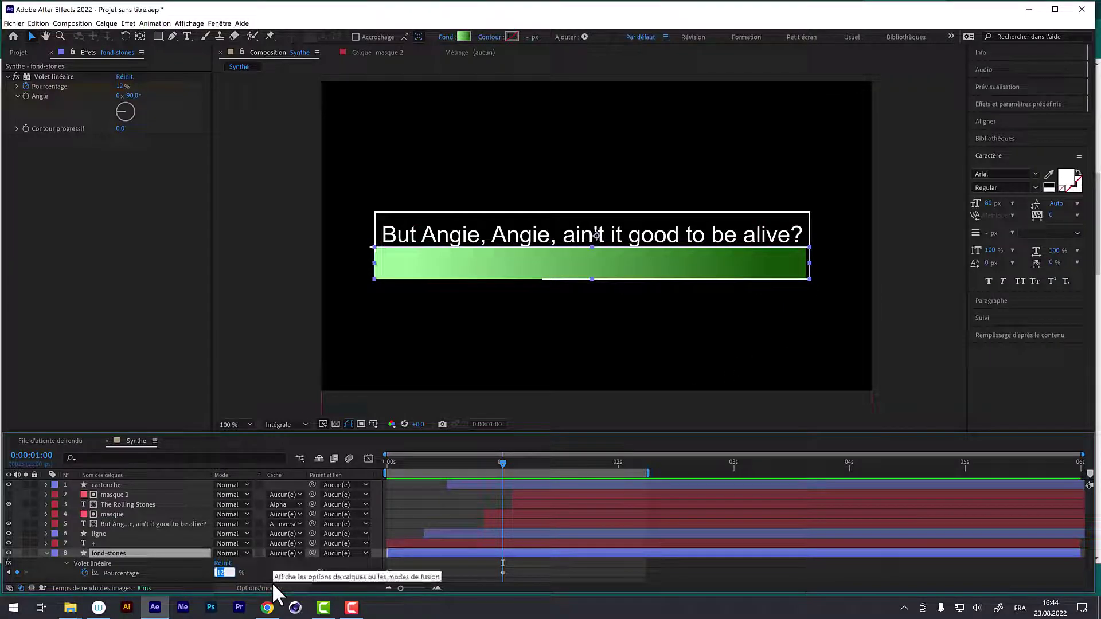
Set the one-second Pourcentage keyframe to 10% and show its value graph
text(10)
key(Return)
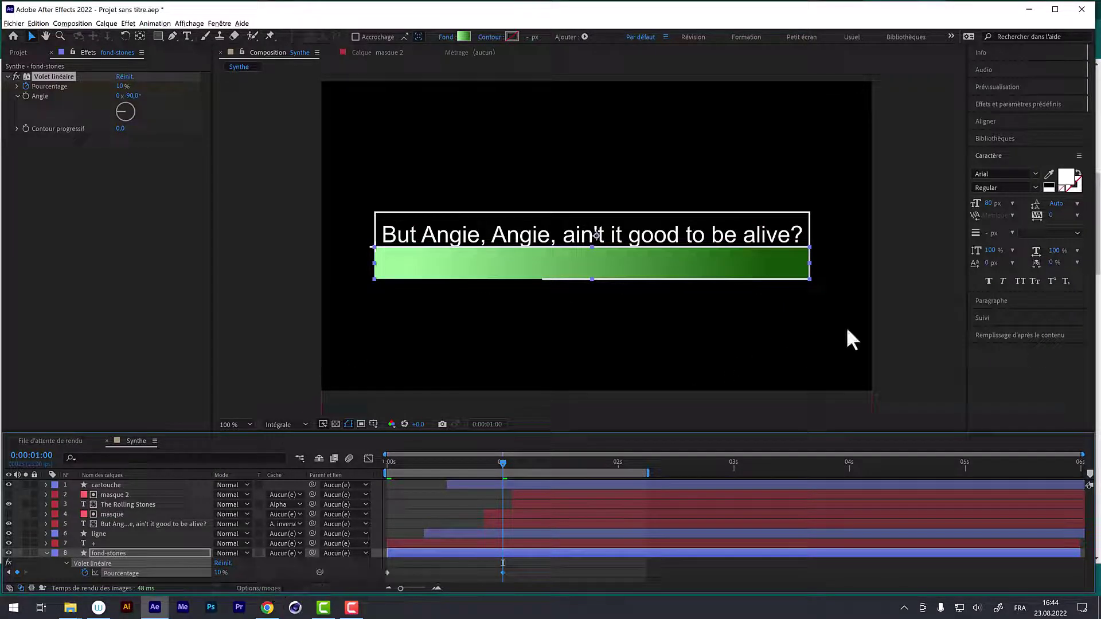
drag(491, 465, 465, 465)
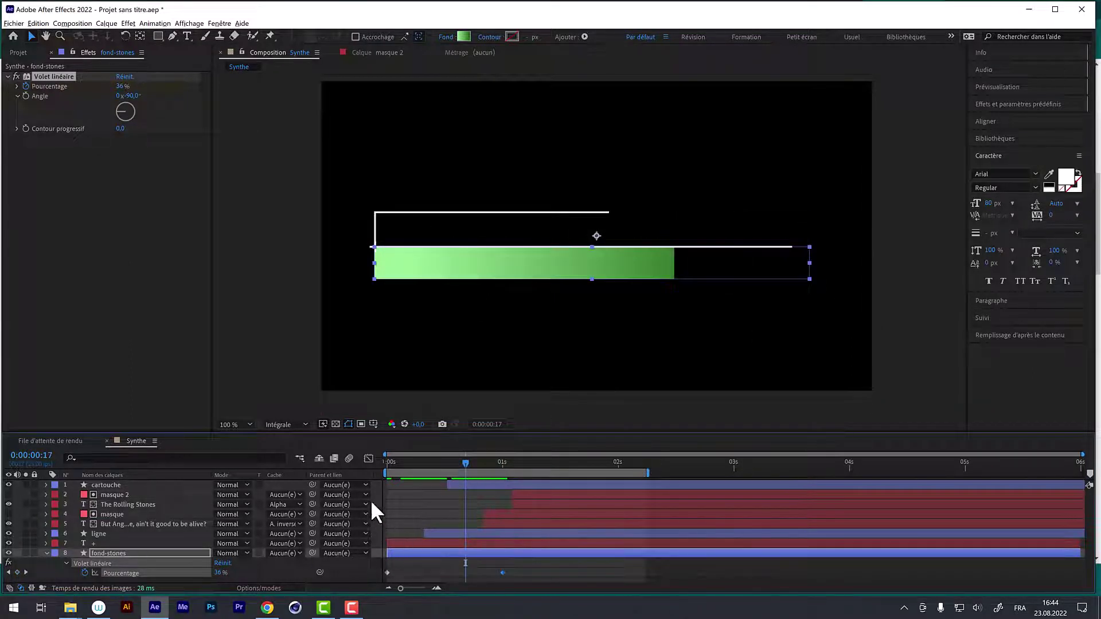
click(368, 458)
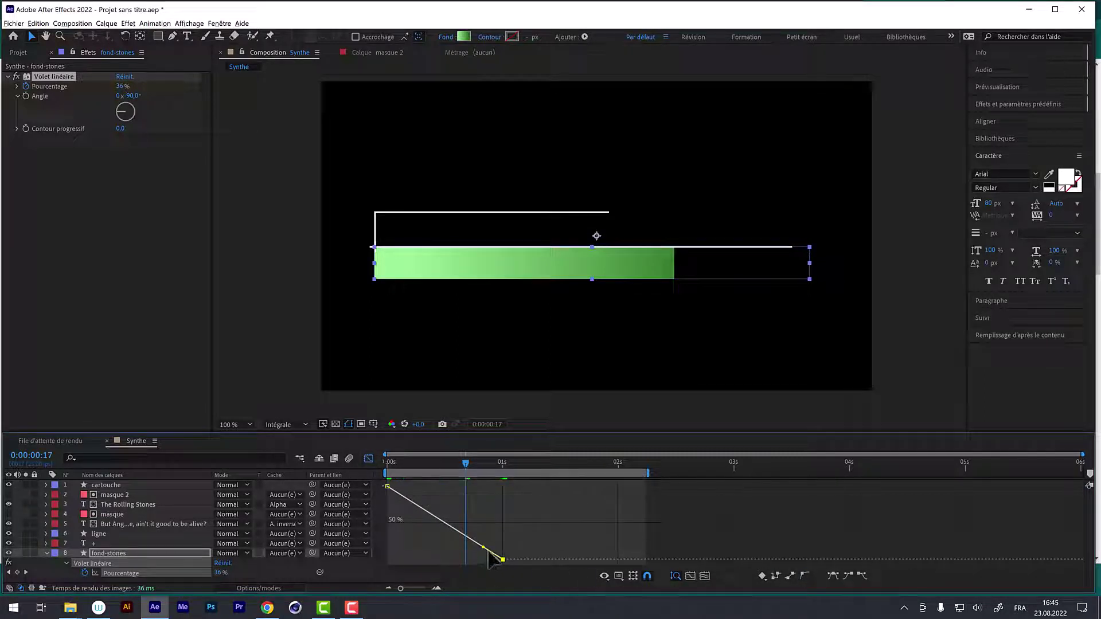
Ease the end and start of the Pourcentage curve using the keyframes' Bezier handles
drag(483, 548, 435, 559)
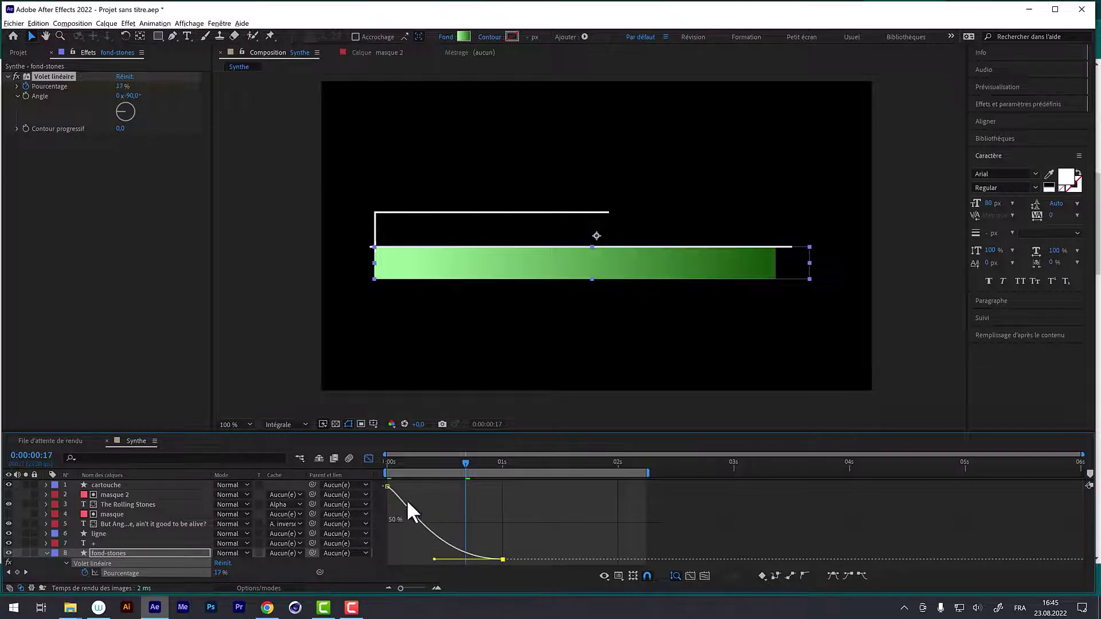
click(380, 485)
drag(378, 485, 379, 485)
click(398, 502)
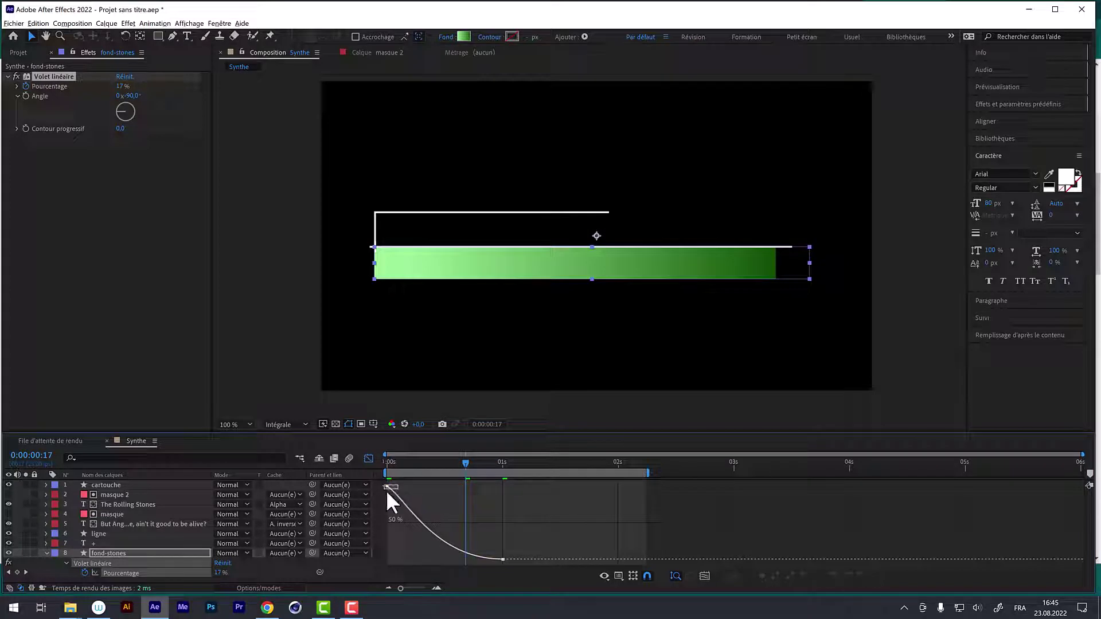
click(386, 489)
drag(402, 503, 409, 502)
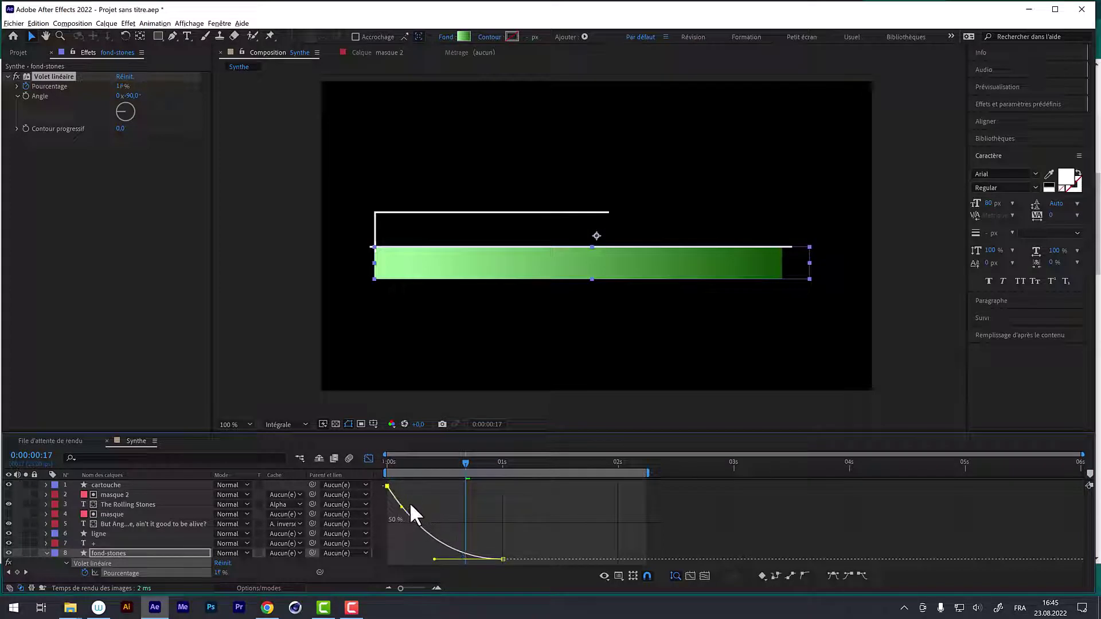
Preview the eased wipe and return to the layer bars at frame 8
key(space)
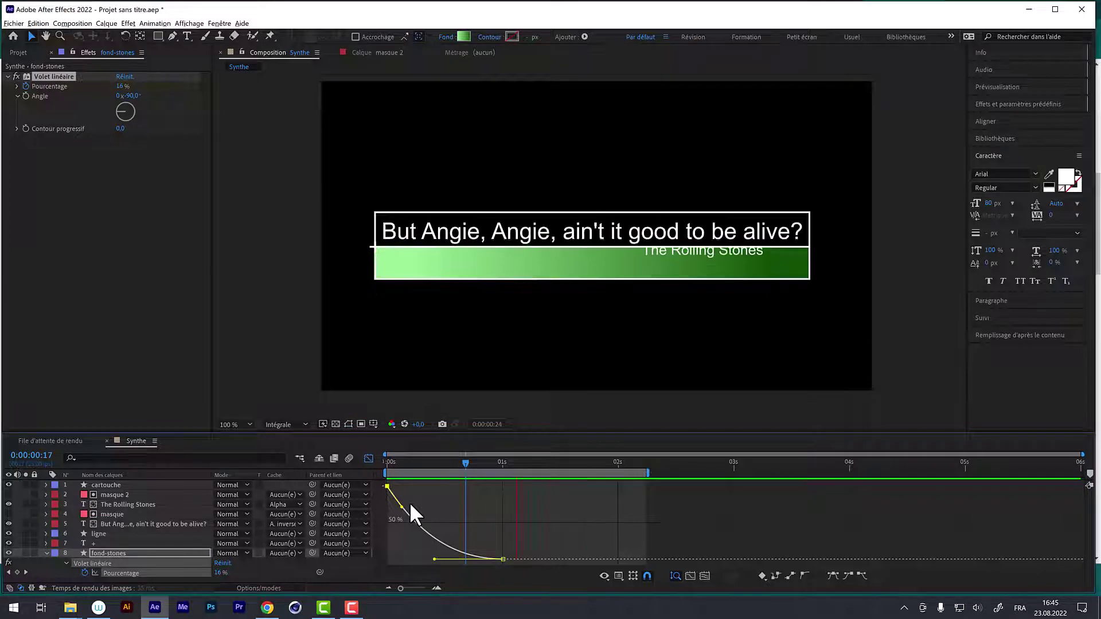
click(368, 457)
click(429, 462)
click(424, 462)
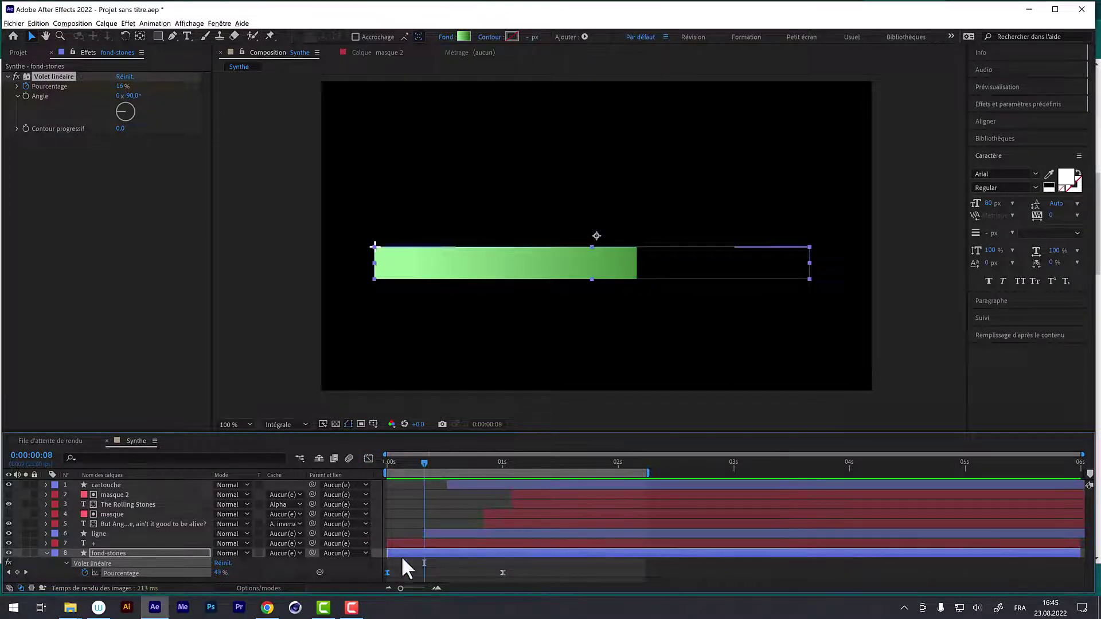
click(102, 552)
Shift fond-stones and its wipe keyframes about 0.5 s later, then preview to 0:00:01:13
key(u)
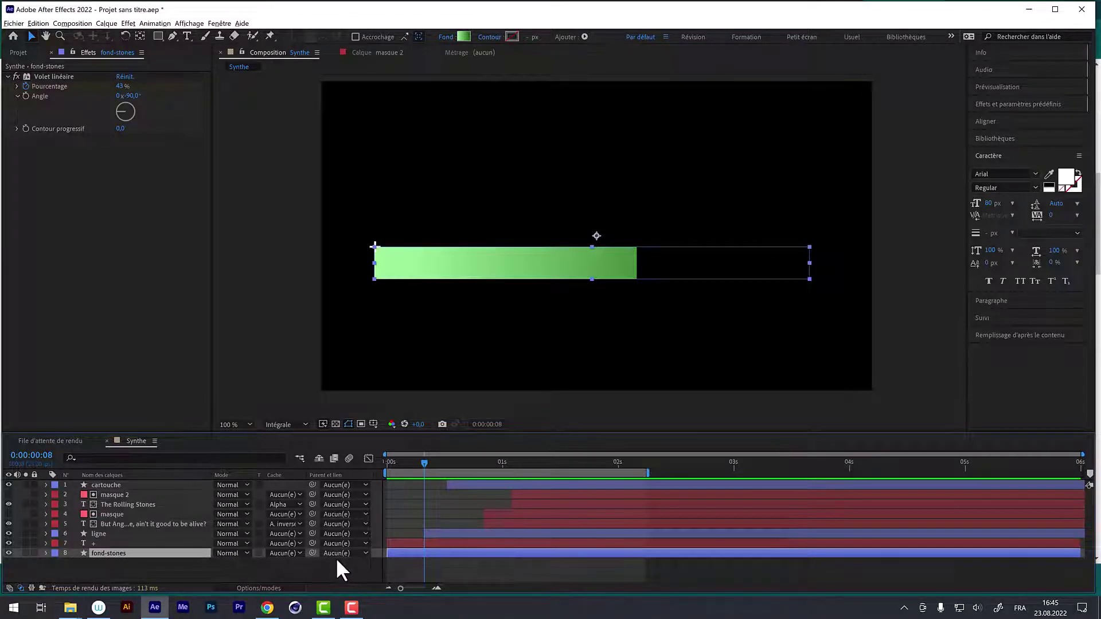
key(u)
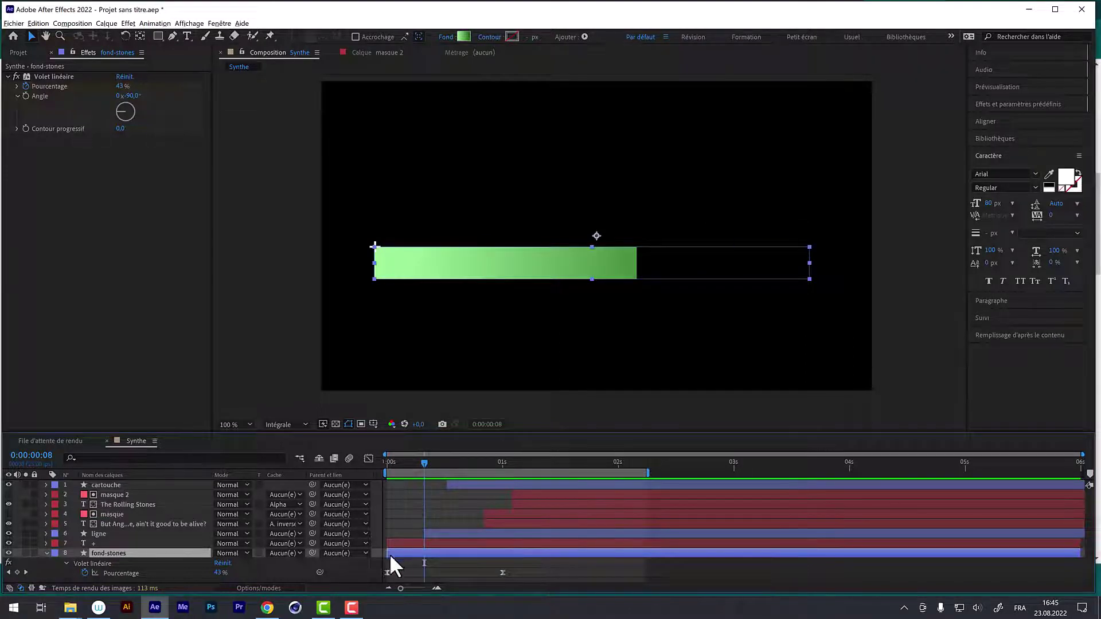
drag(397, 551, 456, 553)
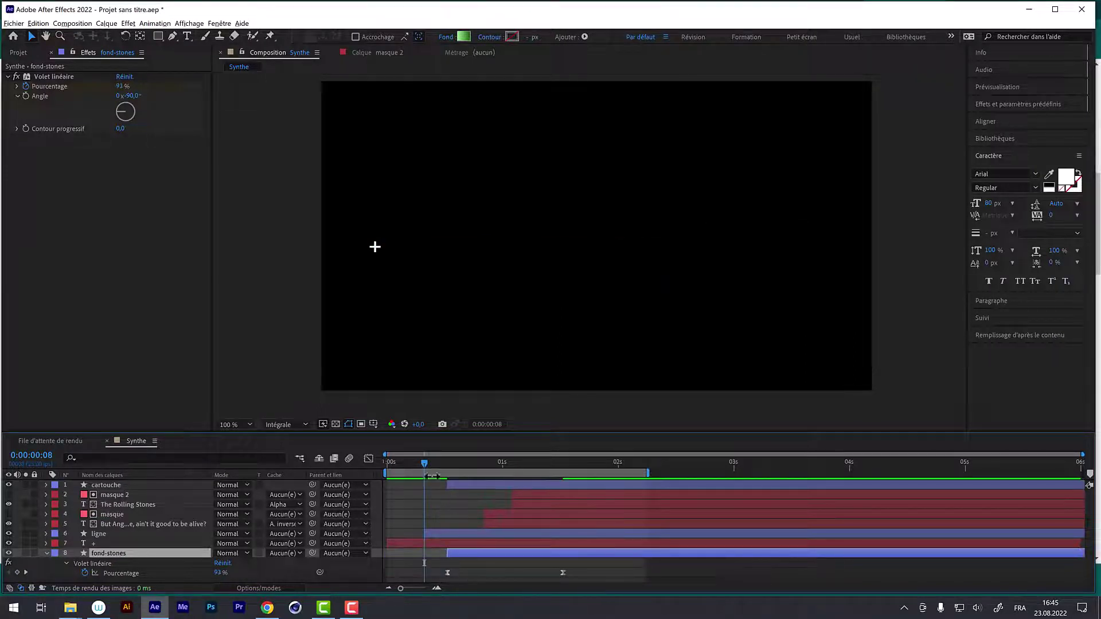
mouse_move(424, 462)
mouse_down()
mouse_move(493, 470)
mouse_move(329, 467)
mouse_up()
key(space)
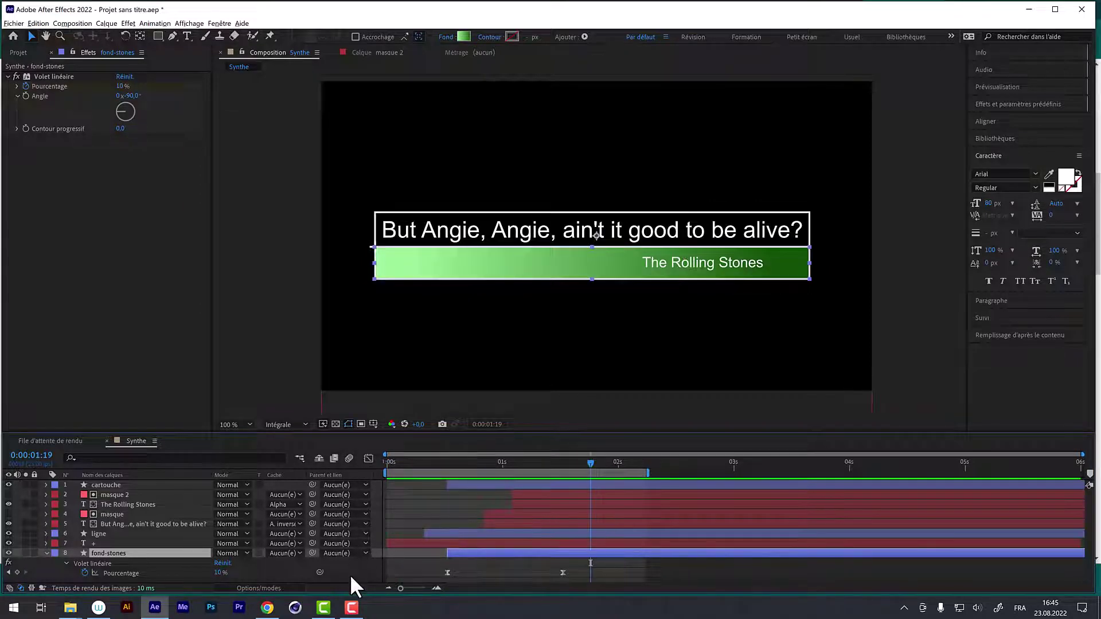
click(489, 474)
drag(490, 475, 563, 497)
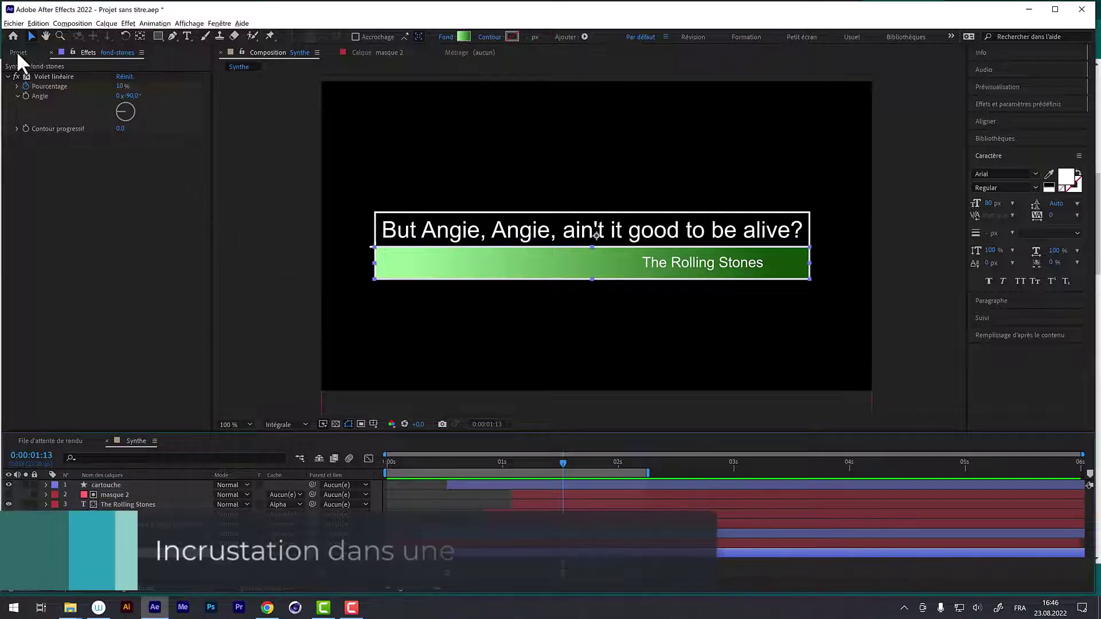
Import Guitarist Playing A Guitar.mp4 through the Import File dialog from the Project panel
click(16, 50)
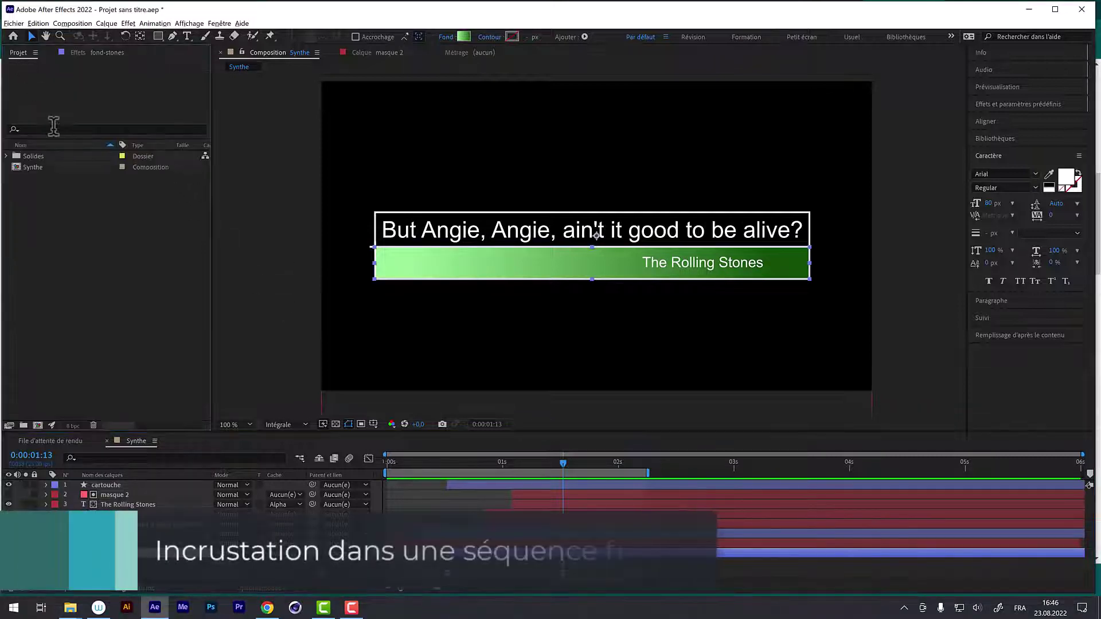
double_click(47, 216)
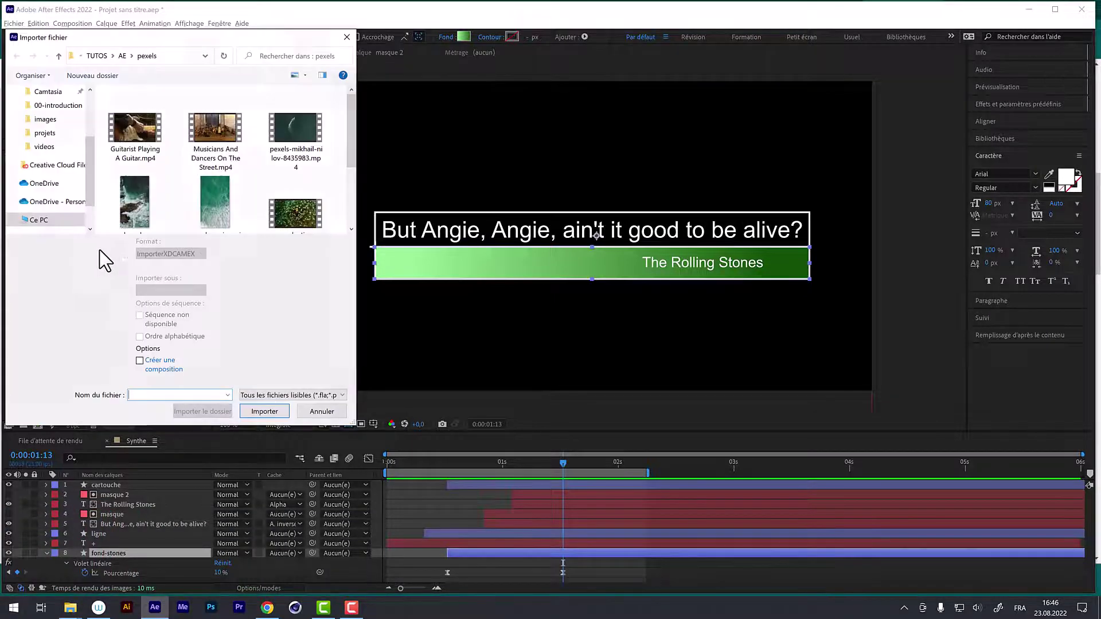
click(135, 132)
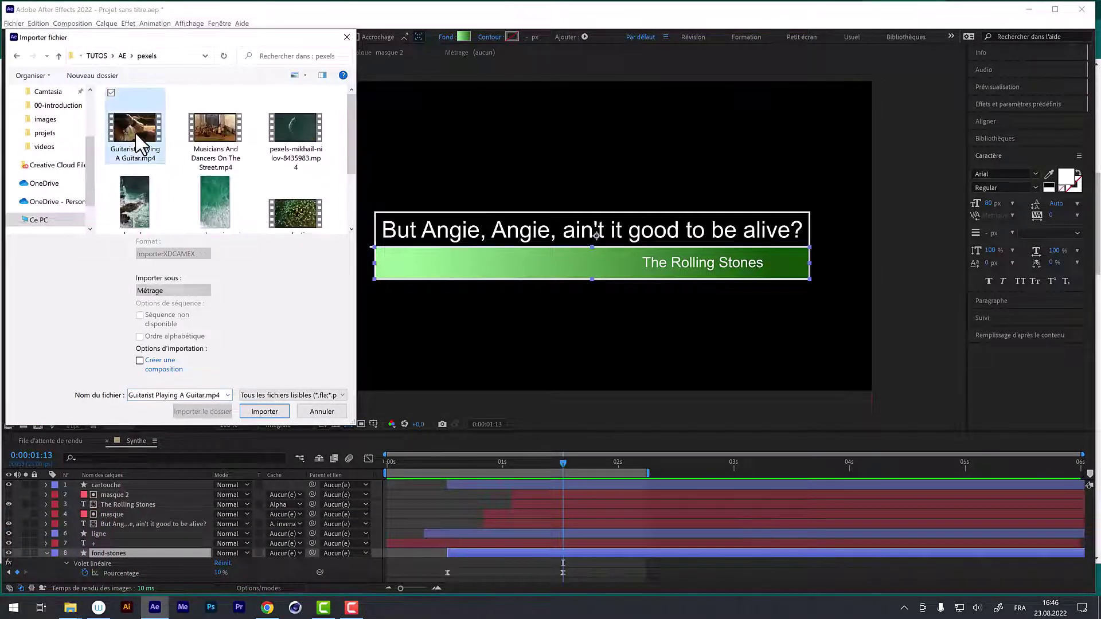
click(254, 410)
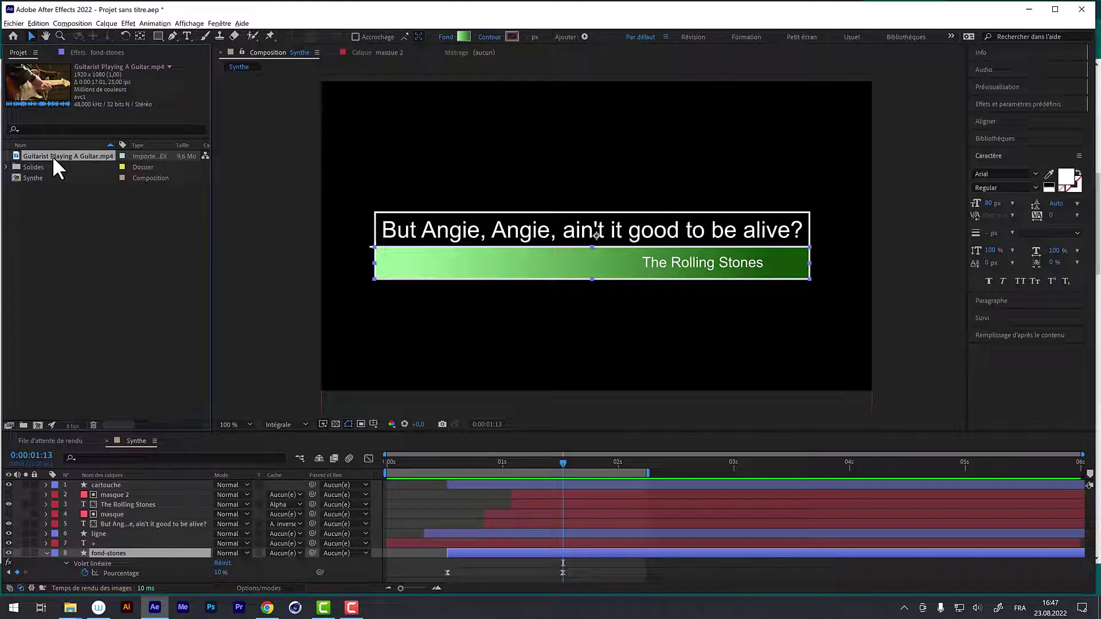
Create a comp from the guitar clip, naming the comp Guitare and its layer guitare
drag(51, 459, 50, 465)
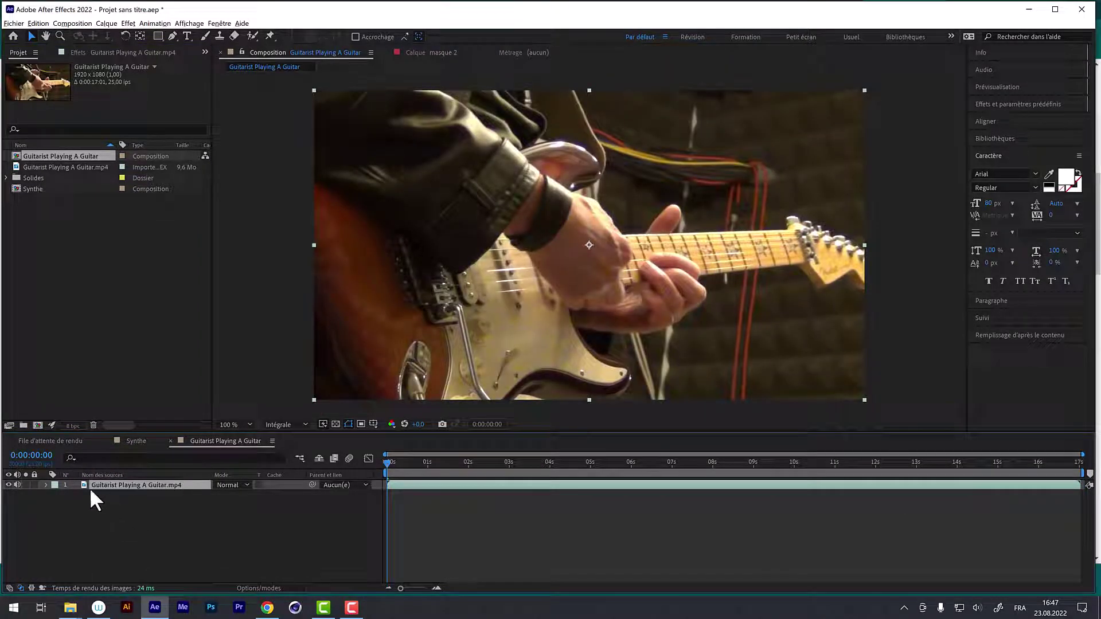
click(46, 153)
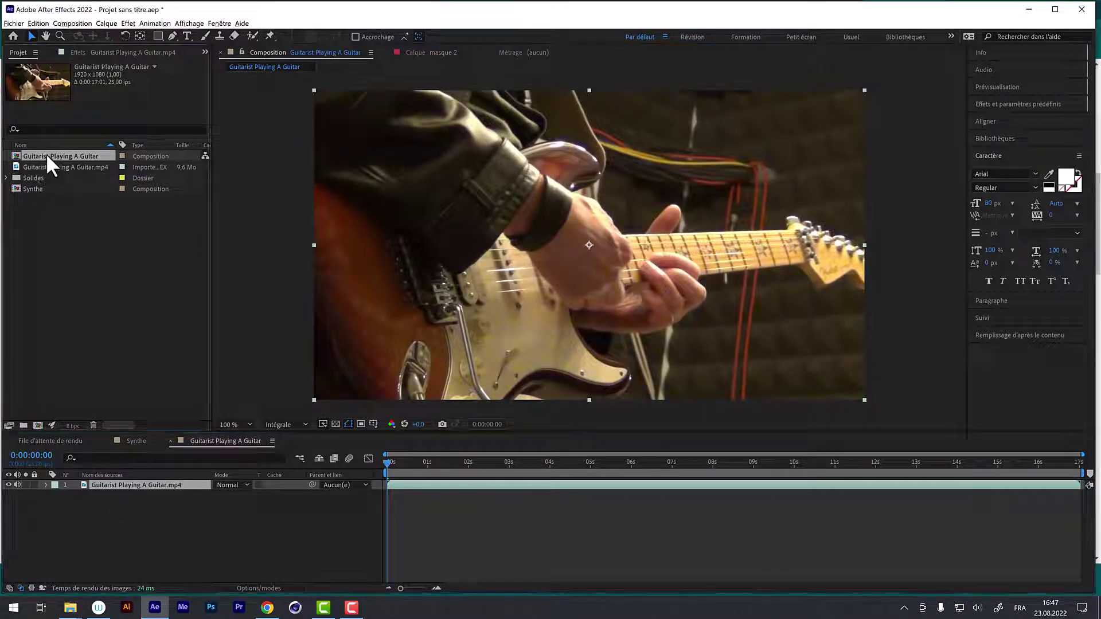
key(Return)
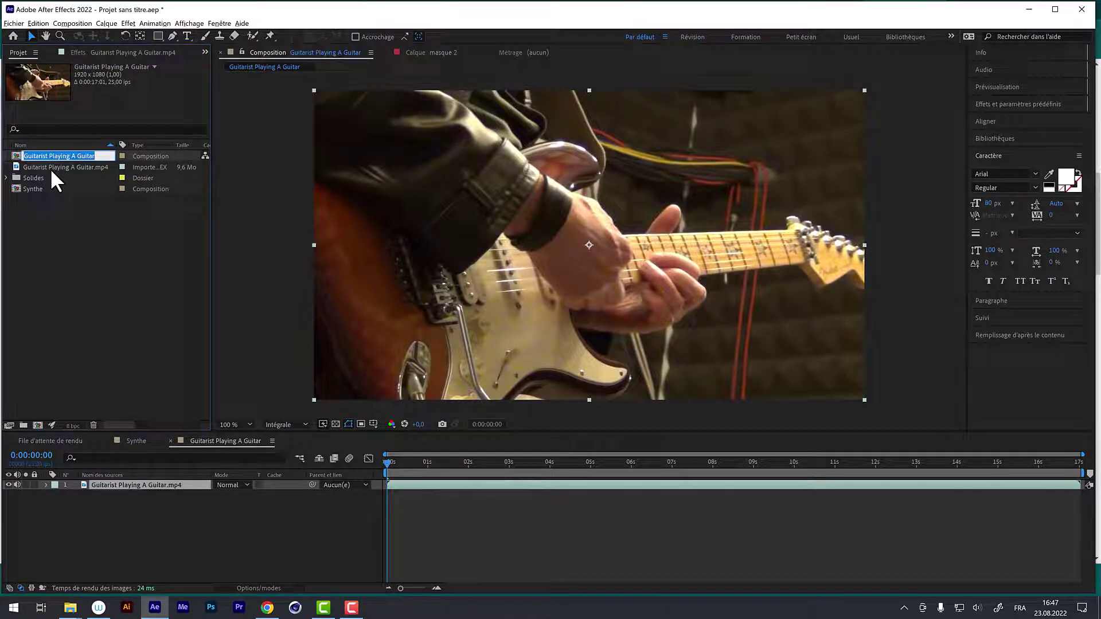
text(Guitare)
key(Return)
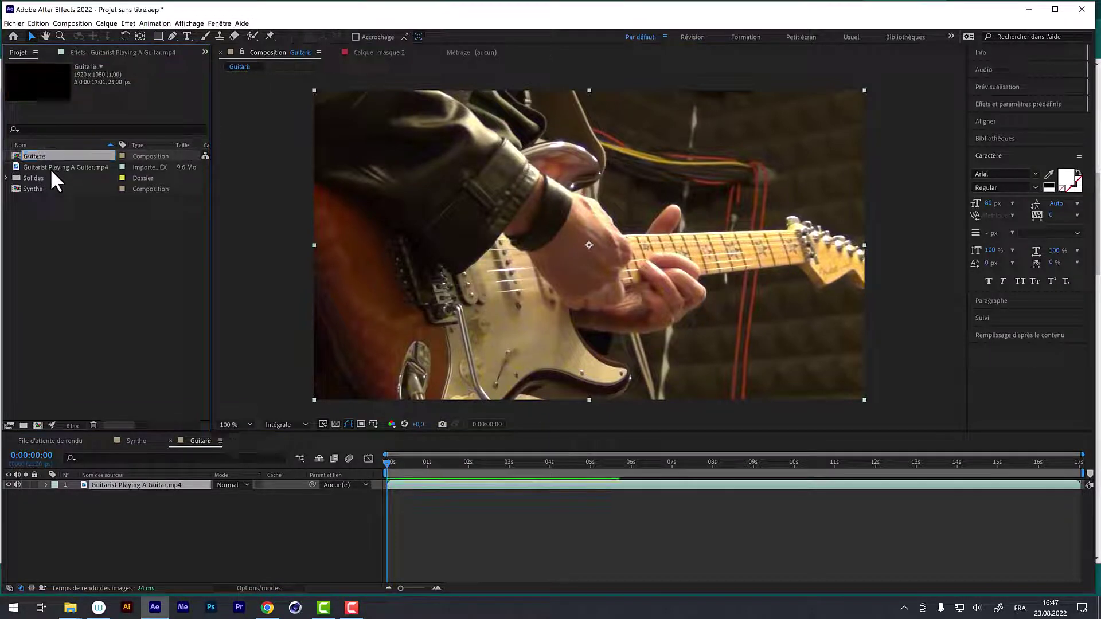
click(127, 483)
text(guitare)
key(Return)
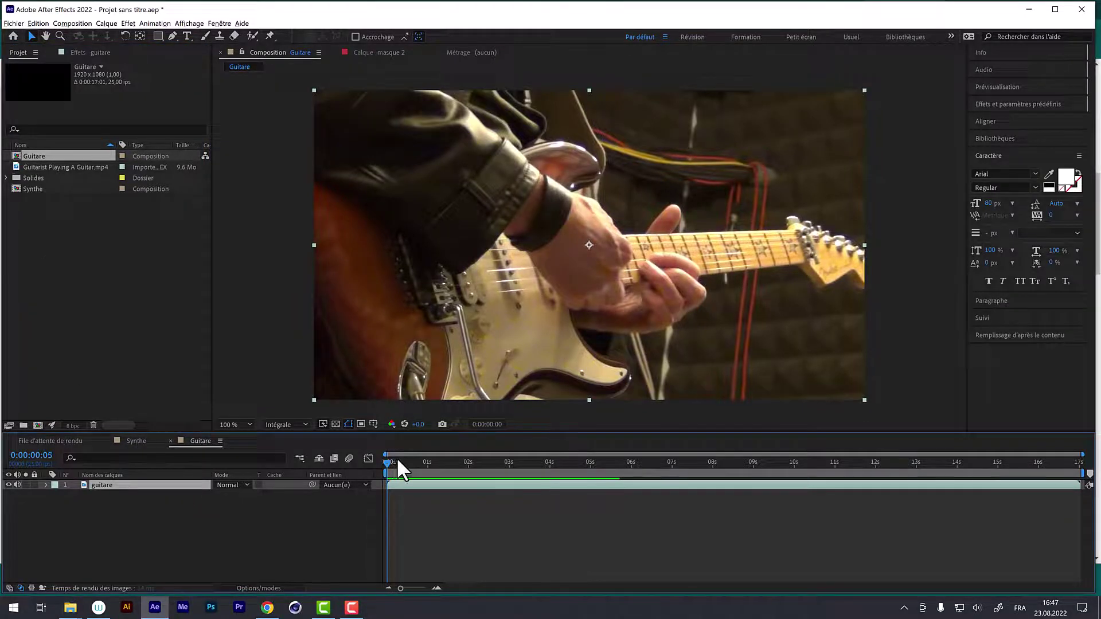
End the Guitare work area near 8 s and add the Synthe comp above guitare
drag(397, 462, 956, 504)
drag(791, 464, 369, 466)
drag(1081, 473, 730, 432)
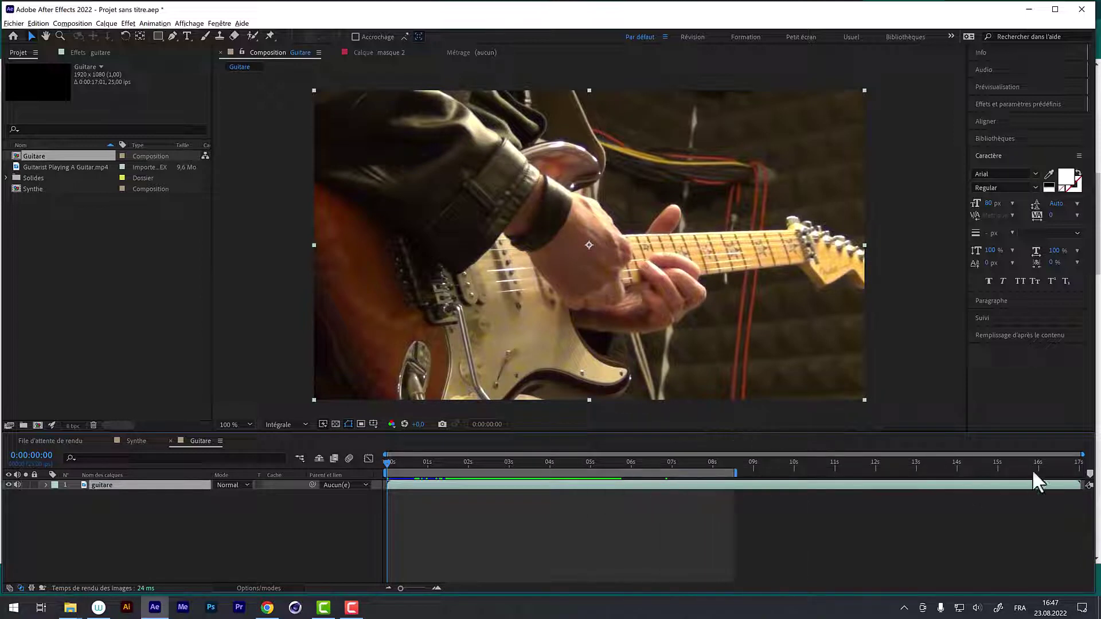
mouse_move(1083, 454)
mouse_down()
mouse_move(996, 472)
mouse_move(805, 454)
mouse_up()
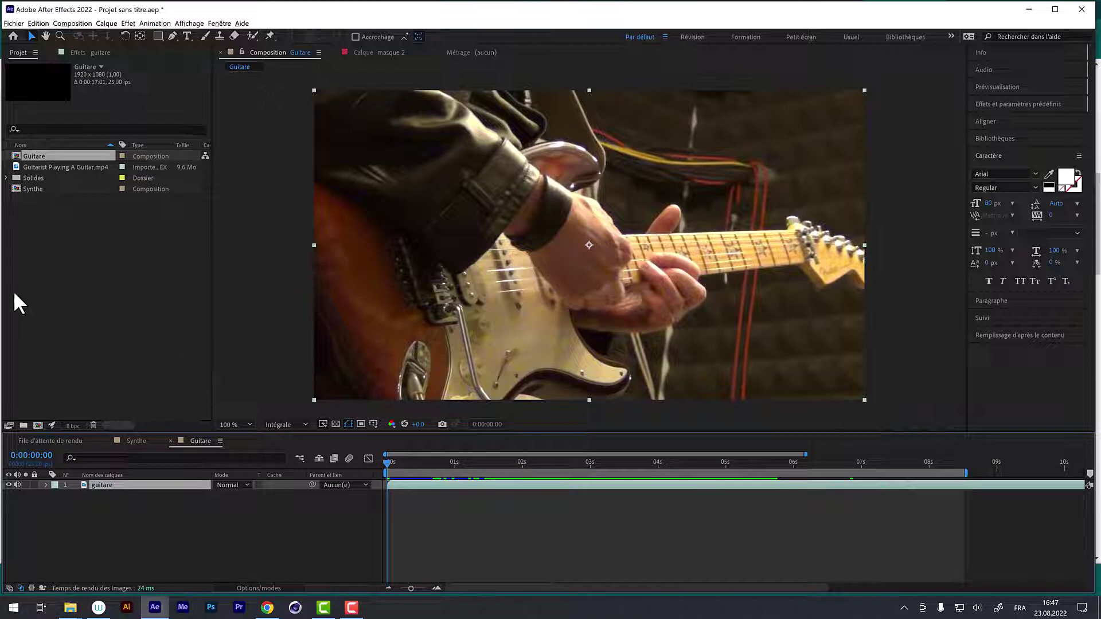
click(135, 446)
click(195, 442)
drag(32, 184, 109, 485)
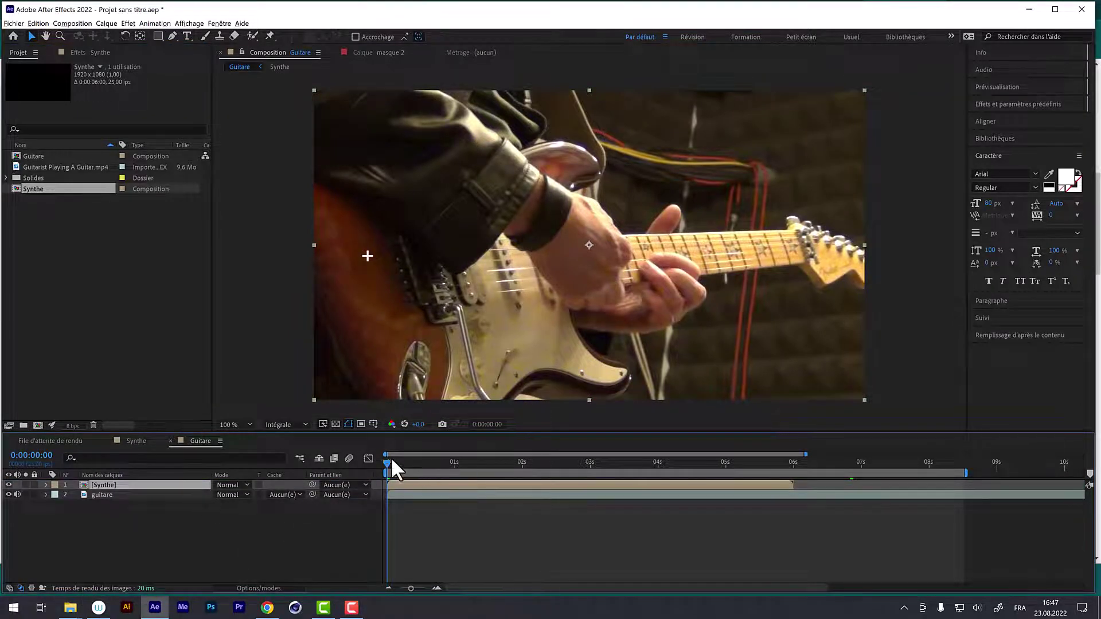
click(133, 441)
click(200, 441)
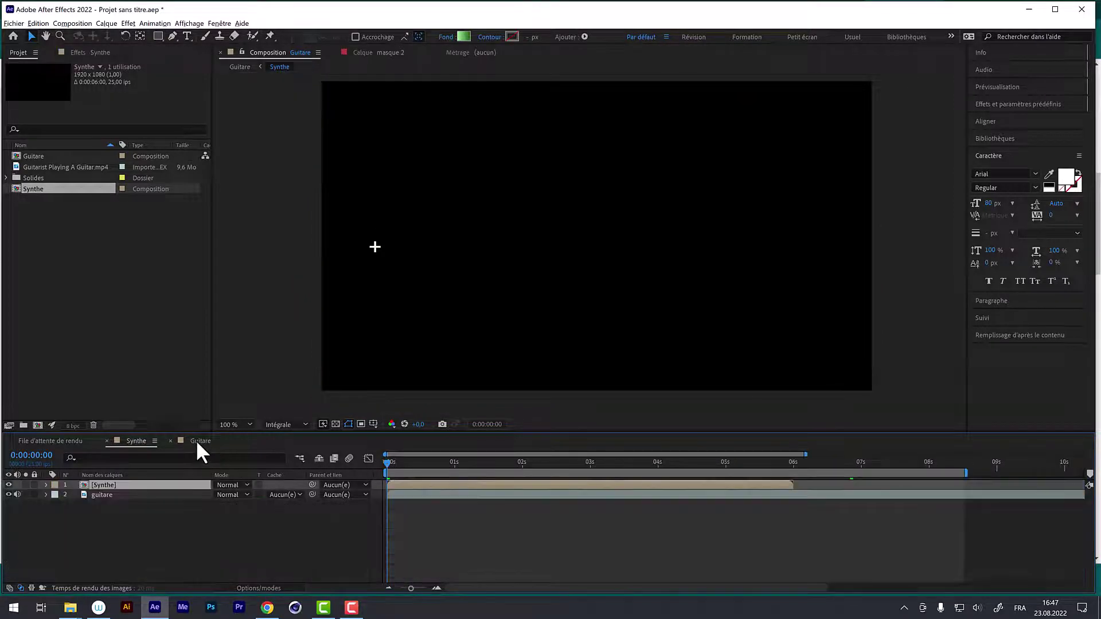
key(space)
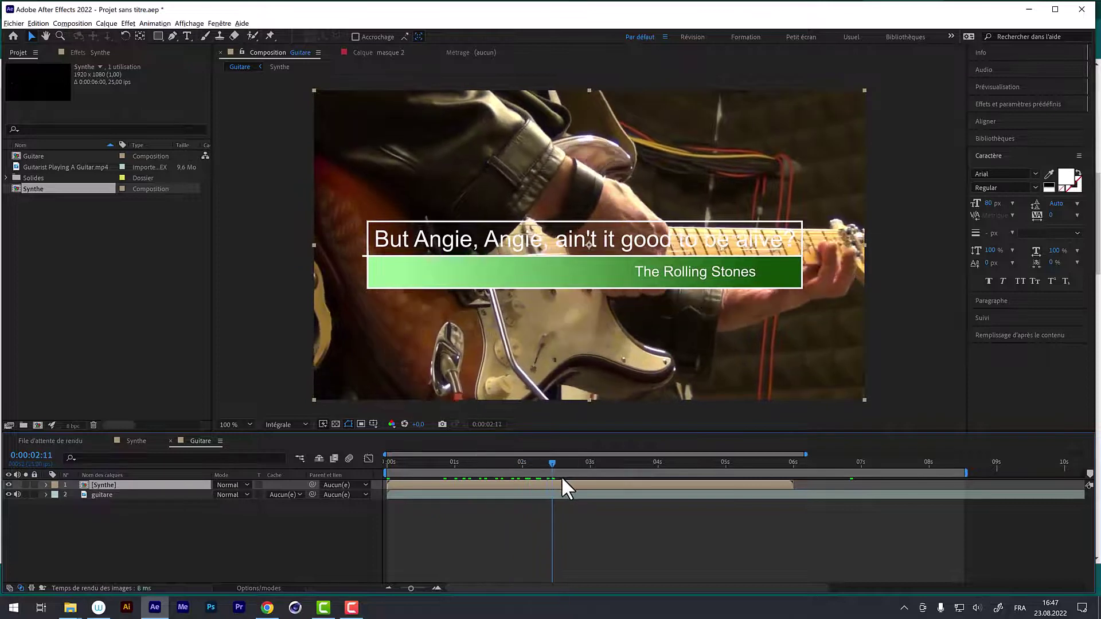
drag(542, 480, 547, 481)
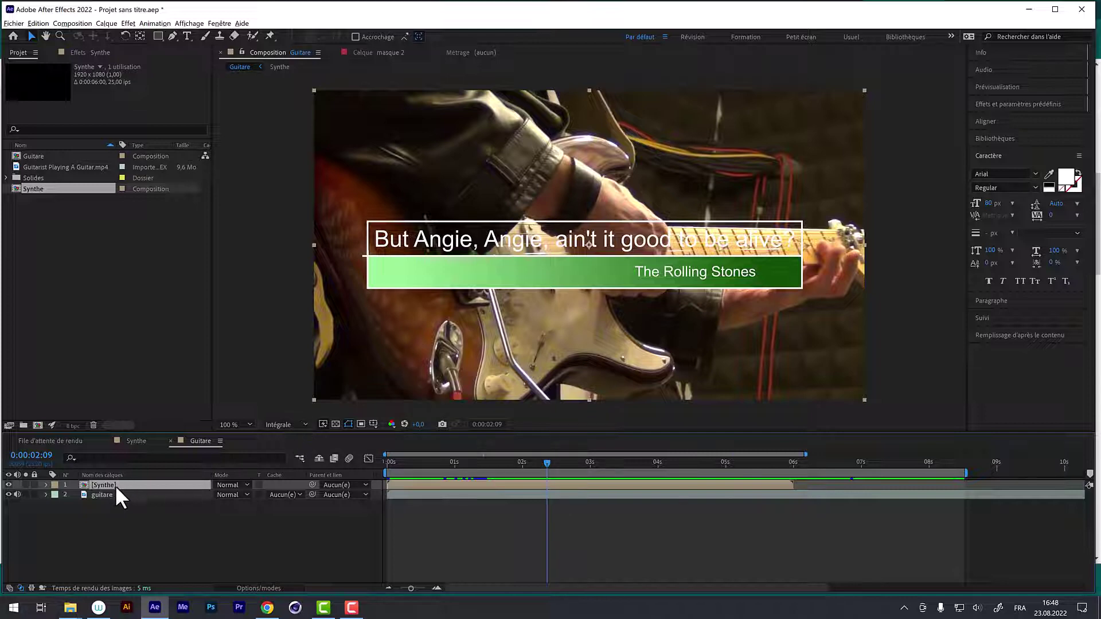
Scale the Synthe layer to 59% and position it at about 1401, 946, lower right
key(p)
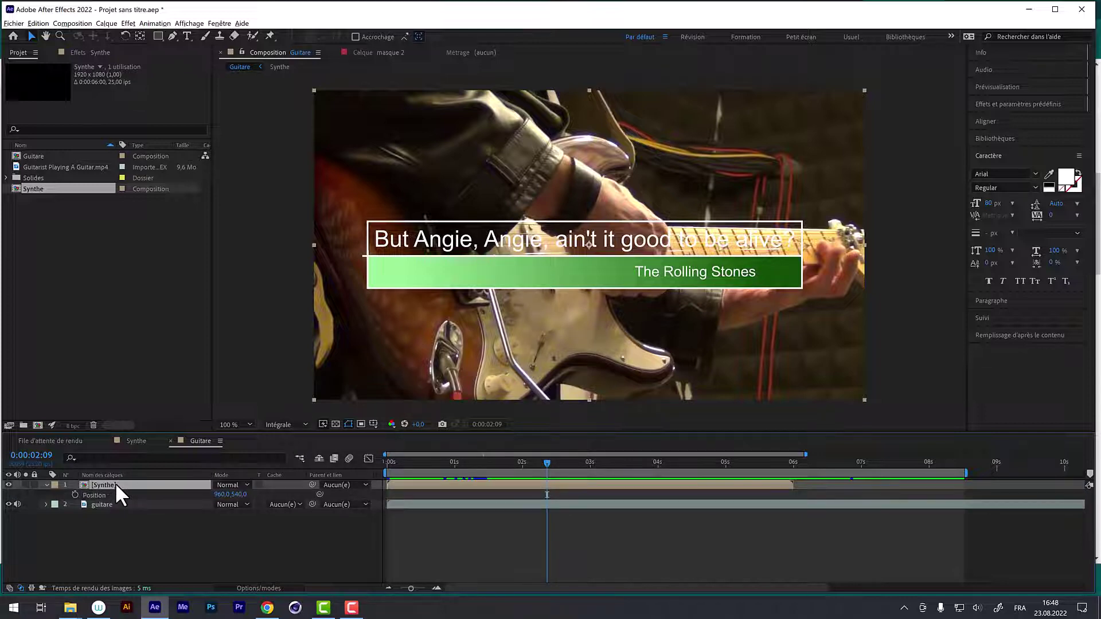
key(shift+s)
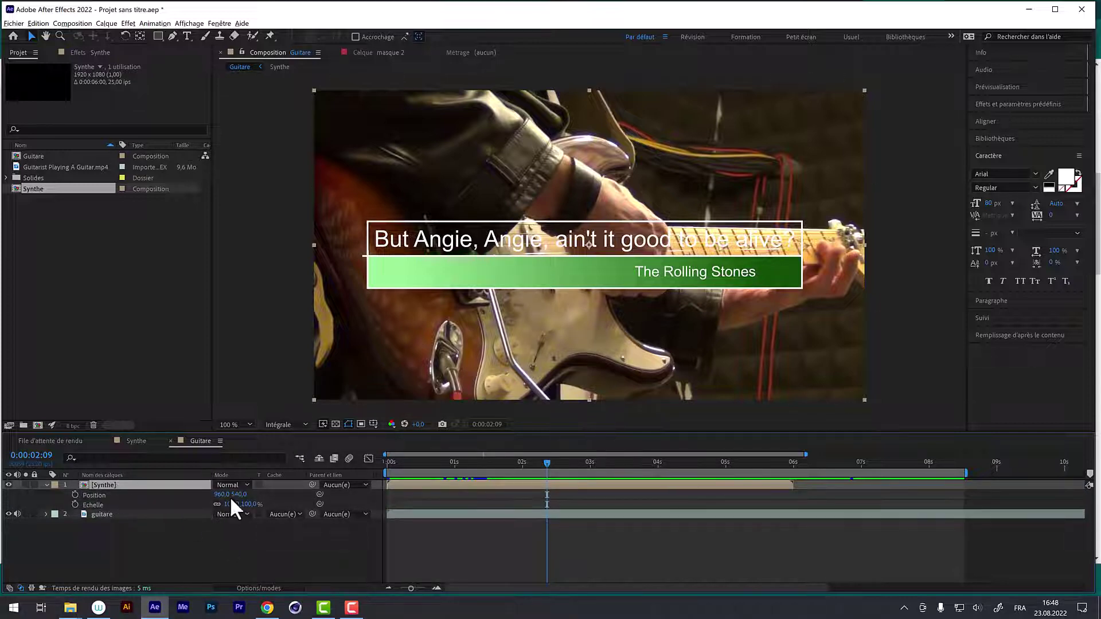
mouse_move(239, 504)
mouse_down()
mouse_move(195, 514)
mouse_move(425, 498)
mouse_up()
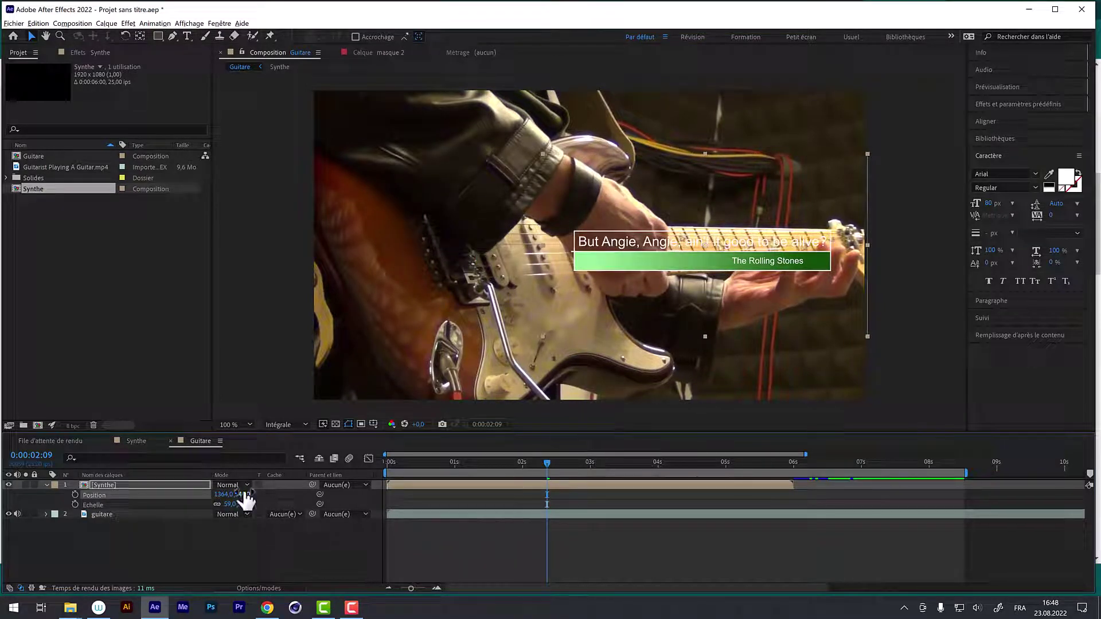
drag(241, 494, 449, 519)
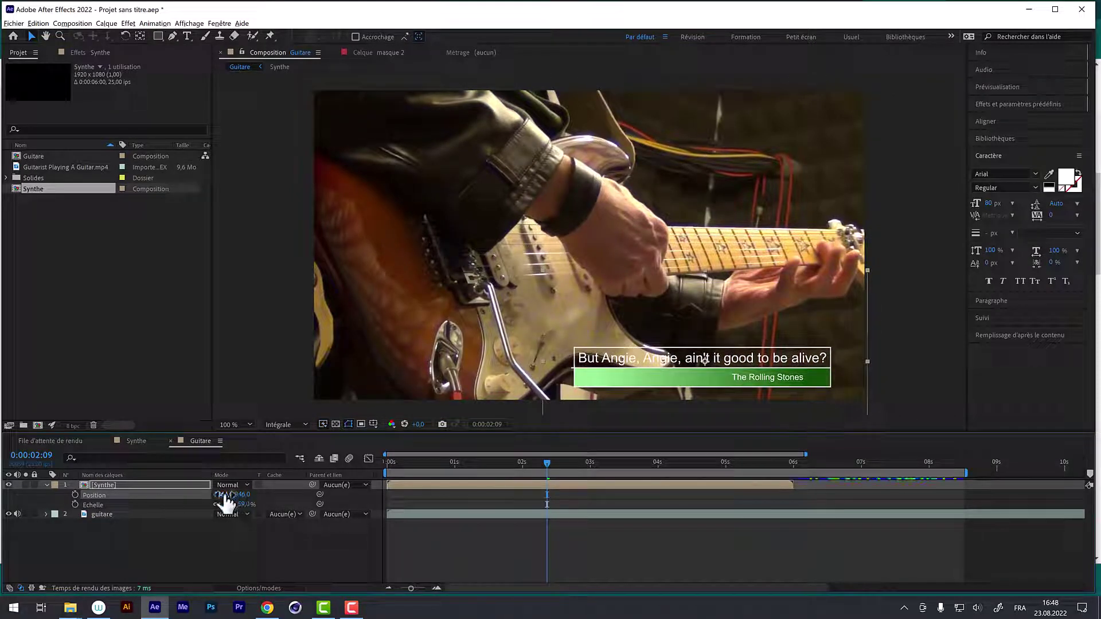
mouse_move(223, 494)
mouse_down()
mouse_move(260, 497)
mouse_move(253, 487)
mouse_up()
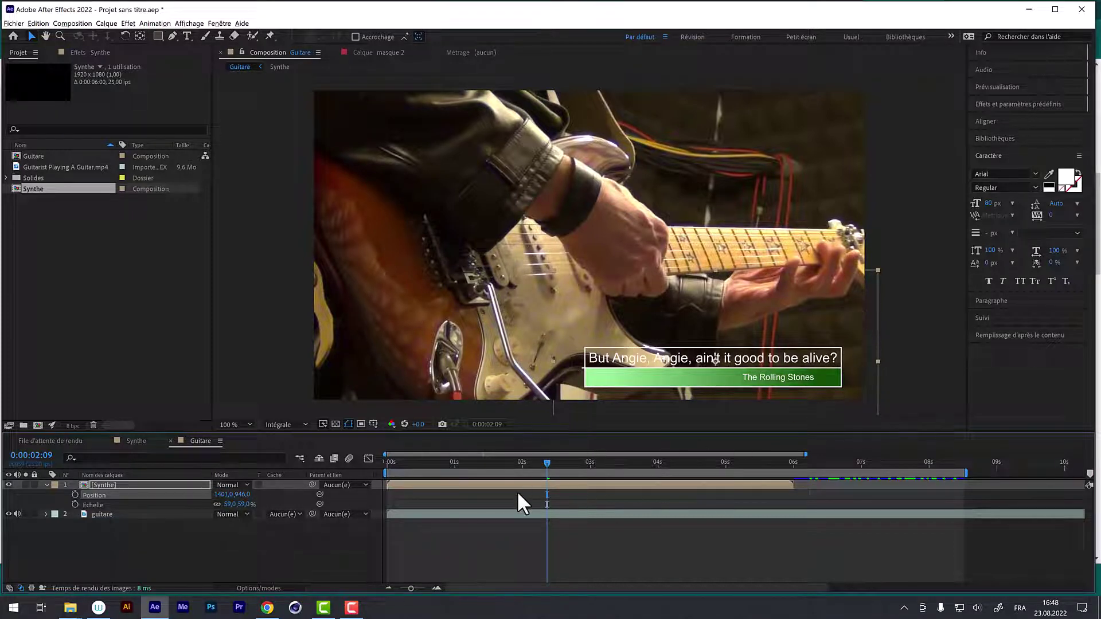
click(373, 424)
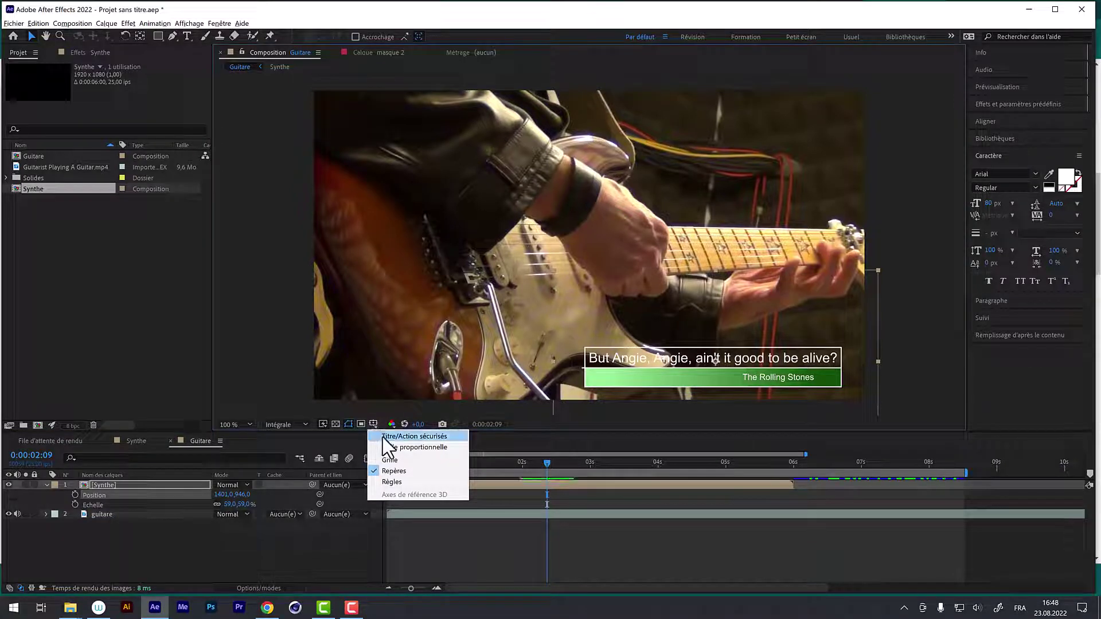
Show the Titre/Action sécurisés guides and nudge the Synthe position to about 1384, 937
click(427, 448)
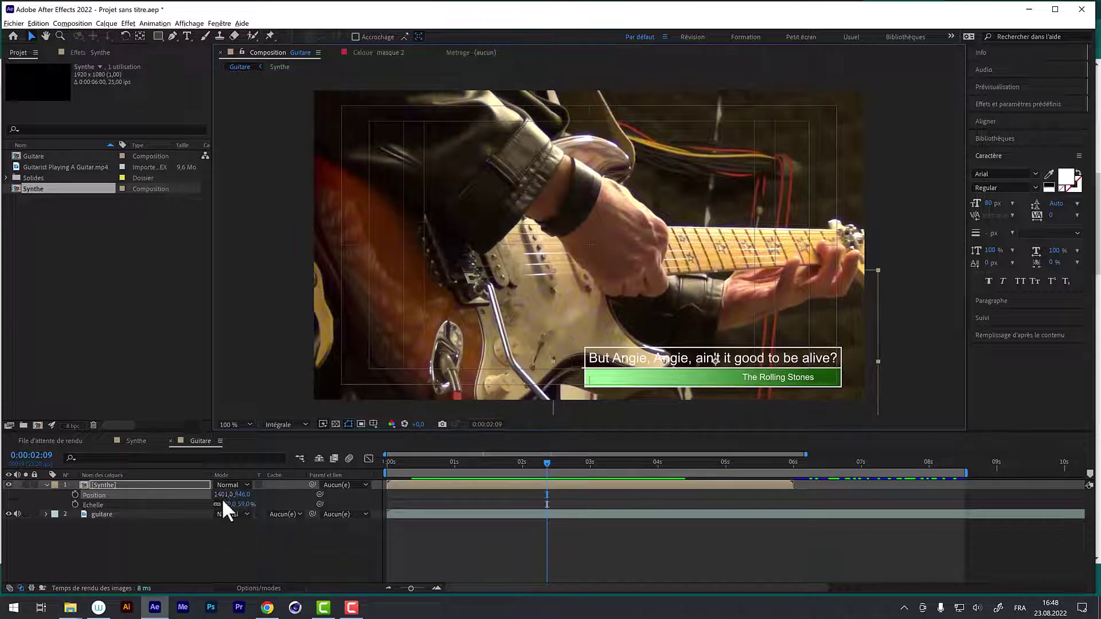
drag(223, 495, 207, 496)
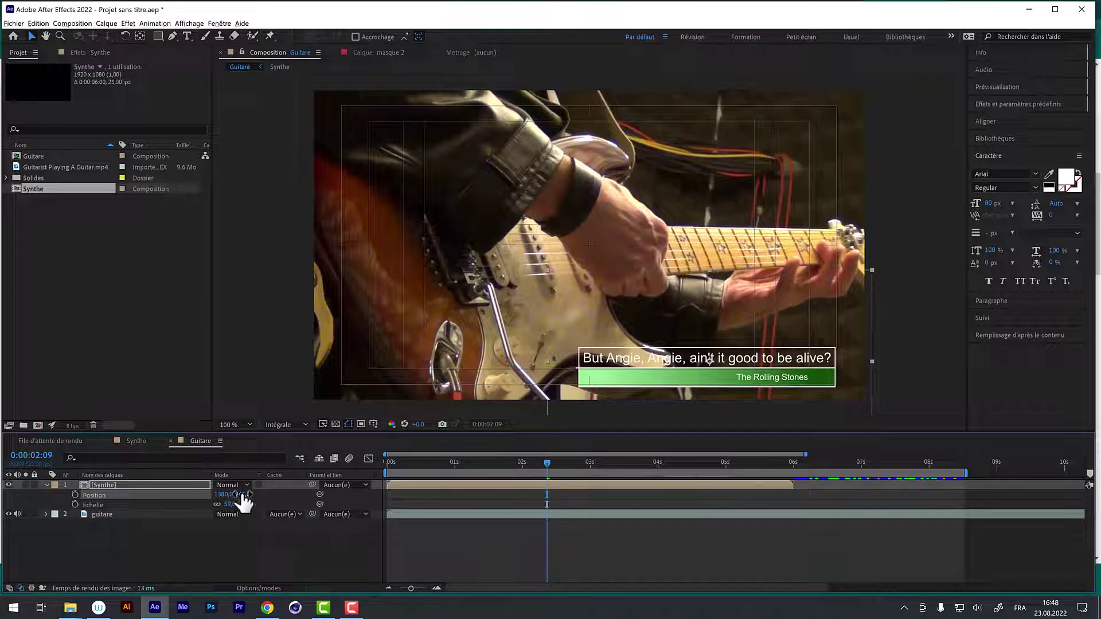
drag(242, 494, 233, 494)
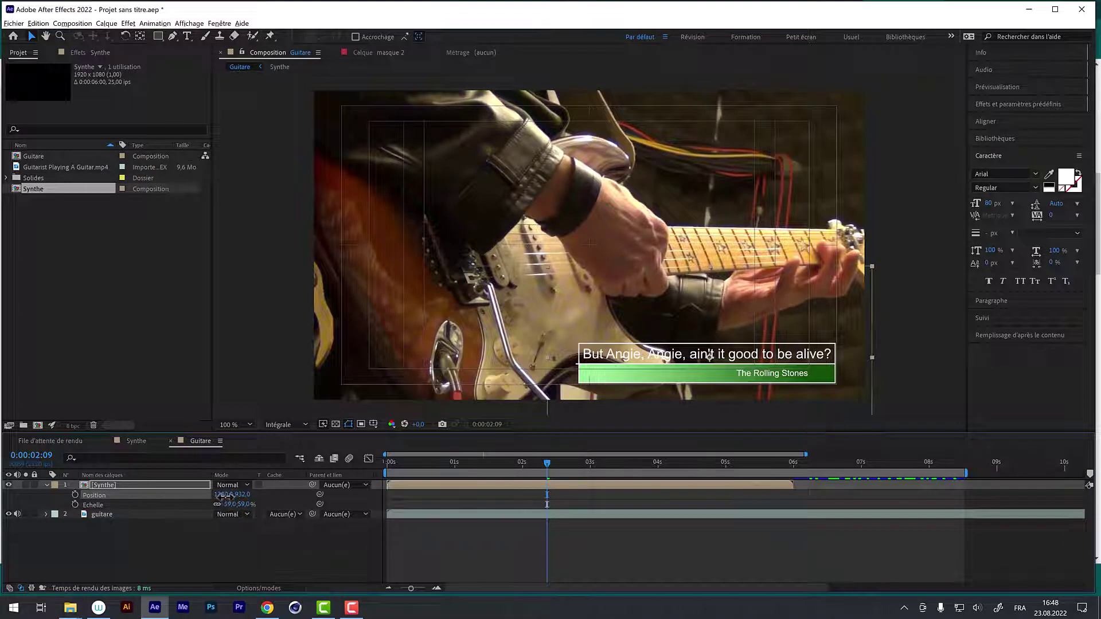
drag(223, 494, 245, 500)
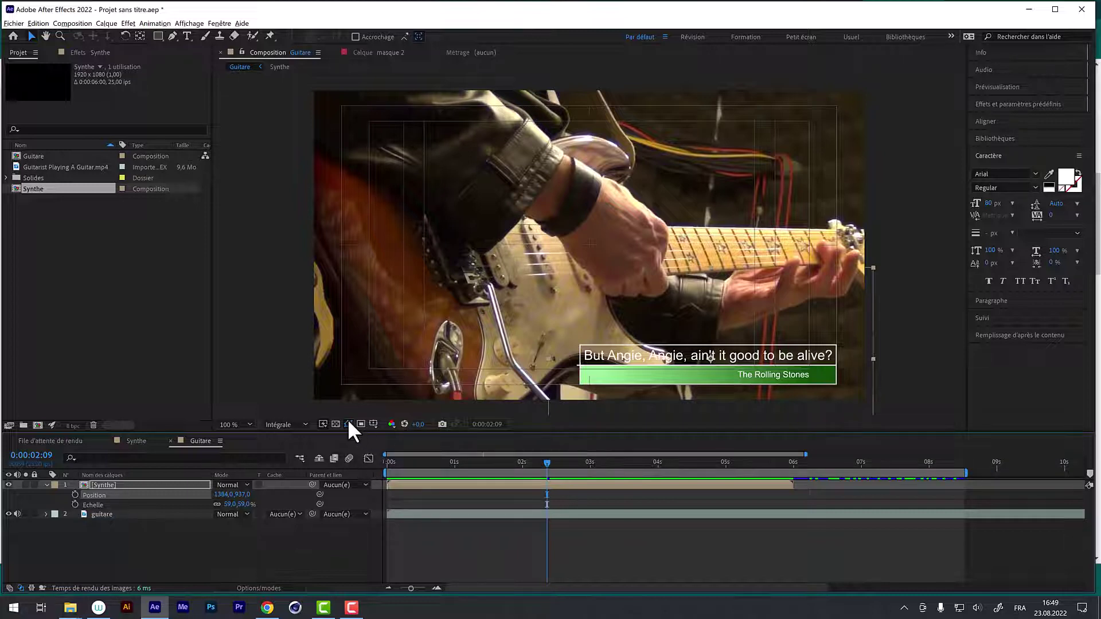
Hide the title/action safe guides, raise the lyric title slightly and preview it
click(371, 423)
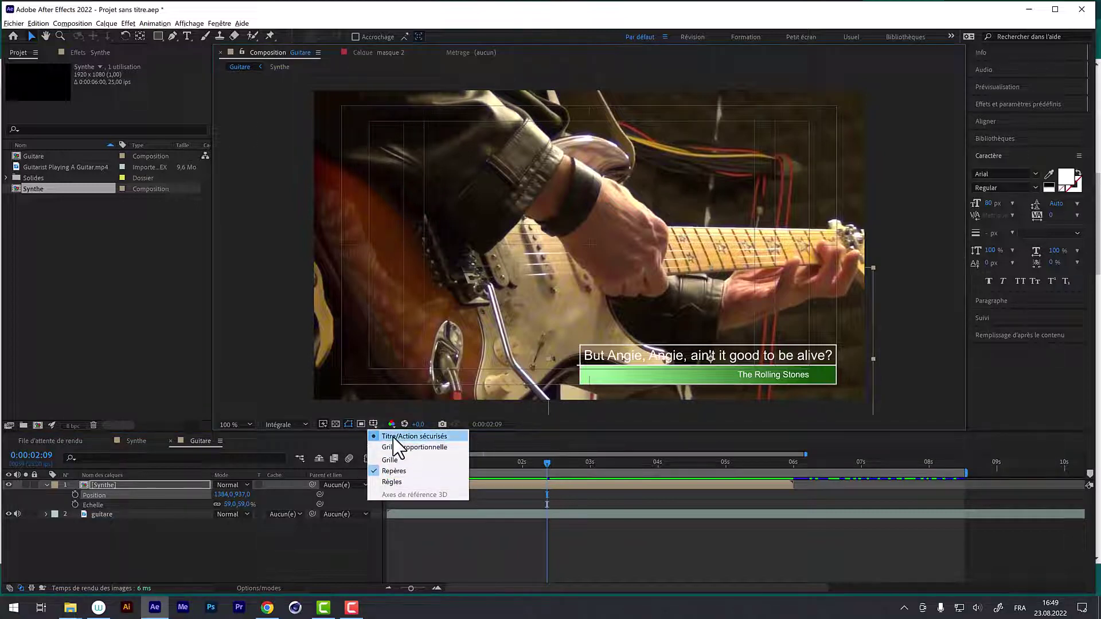
click(394, 439)
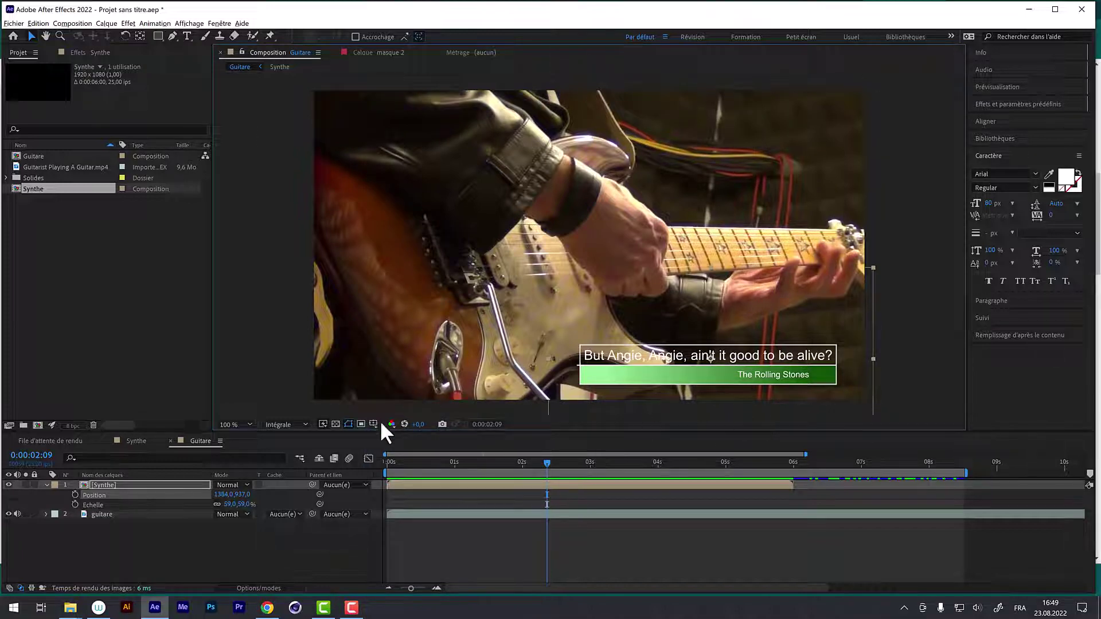
drag(244, 500, 219, 500)
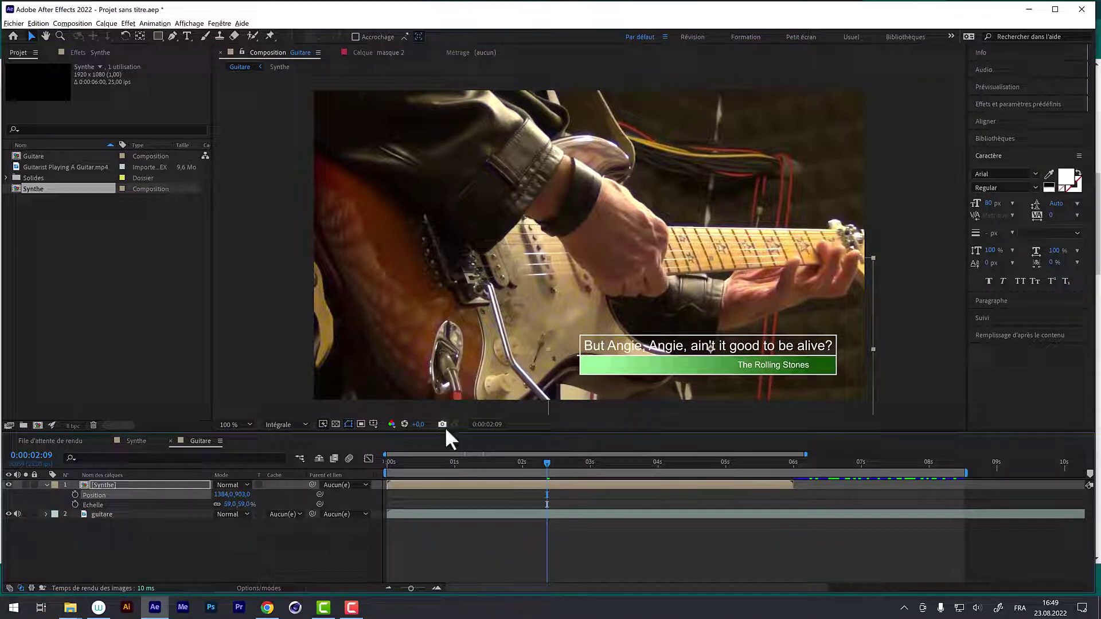
key(space)
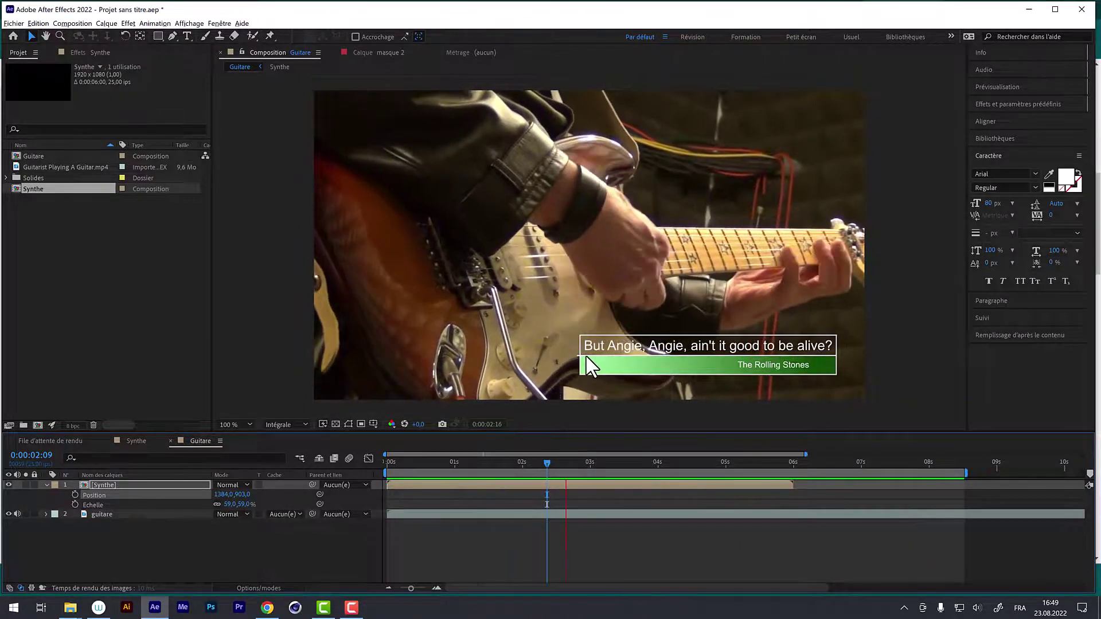
click(482, 468)
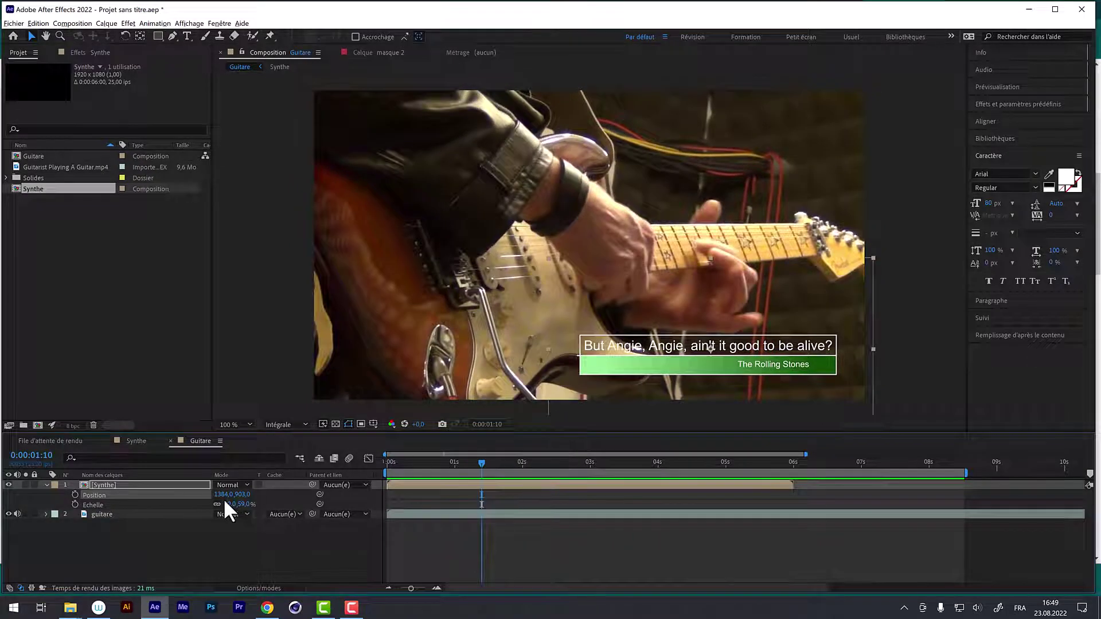
Move the lyric title to the lower left at 557, 903 and preview it from the start
drag(225, 495, 4, 506)
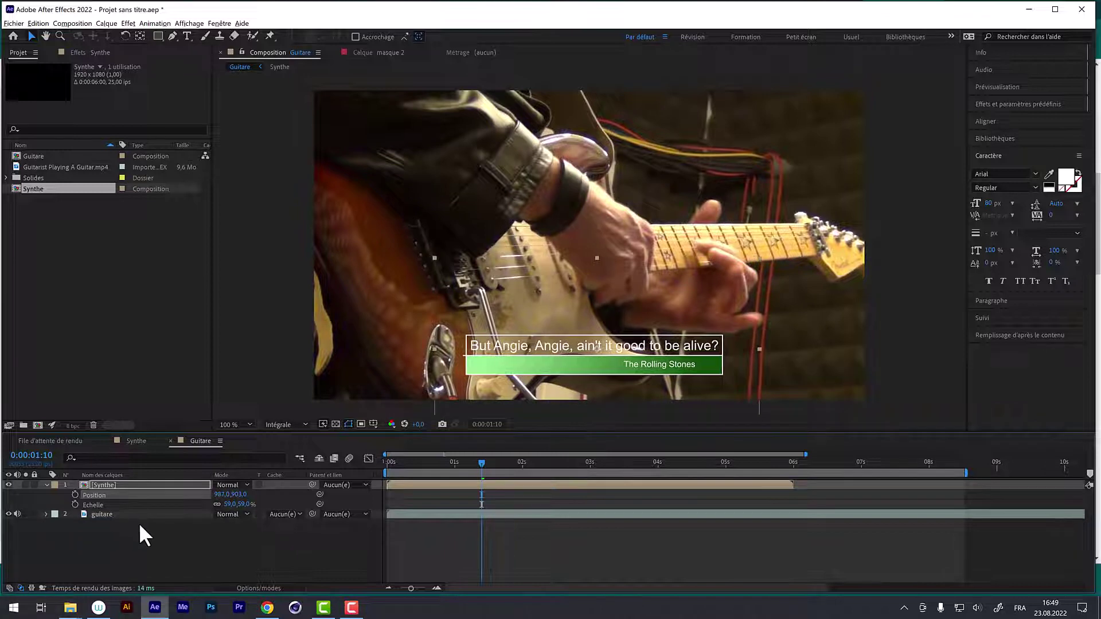
drag(224, 495, 7, 524)
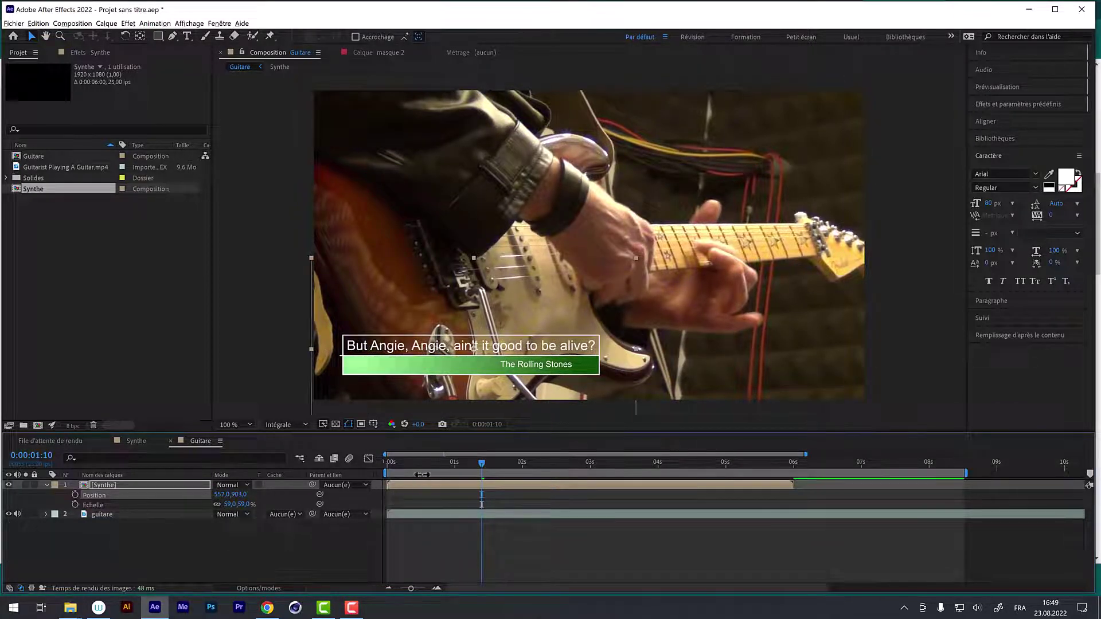
key(Home)
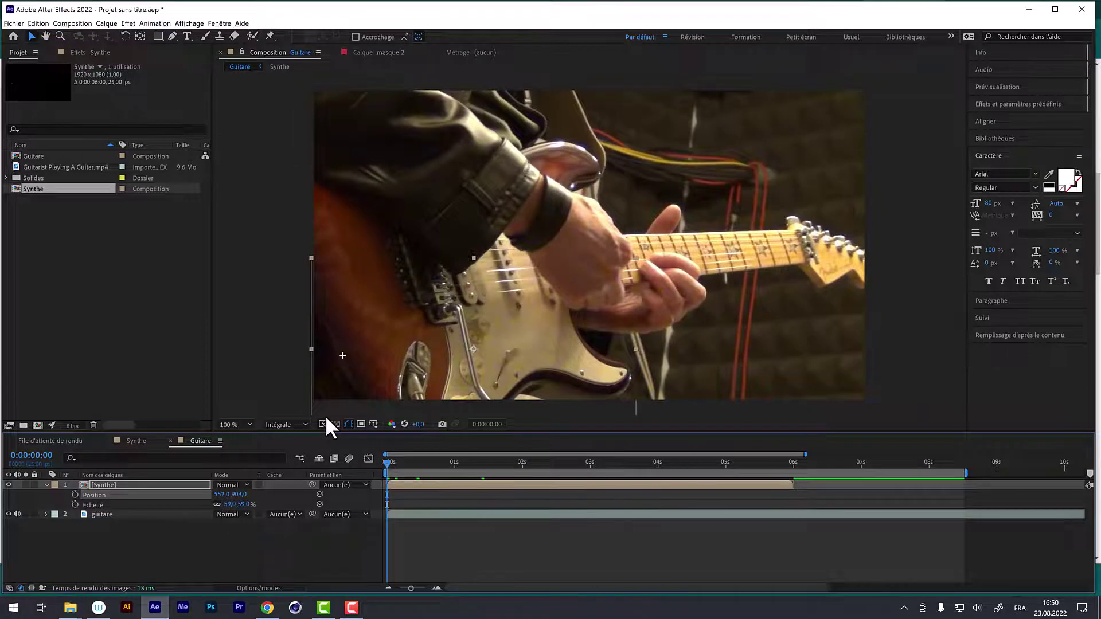
key(space)
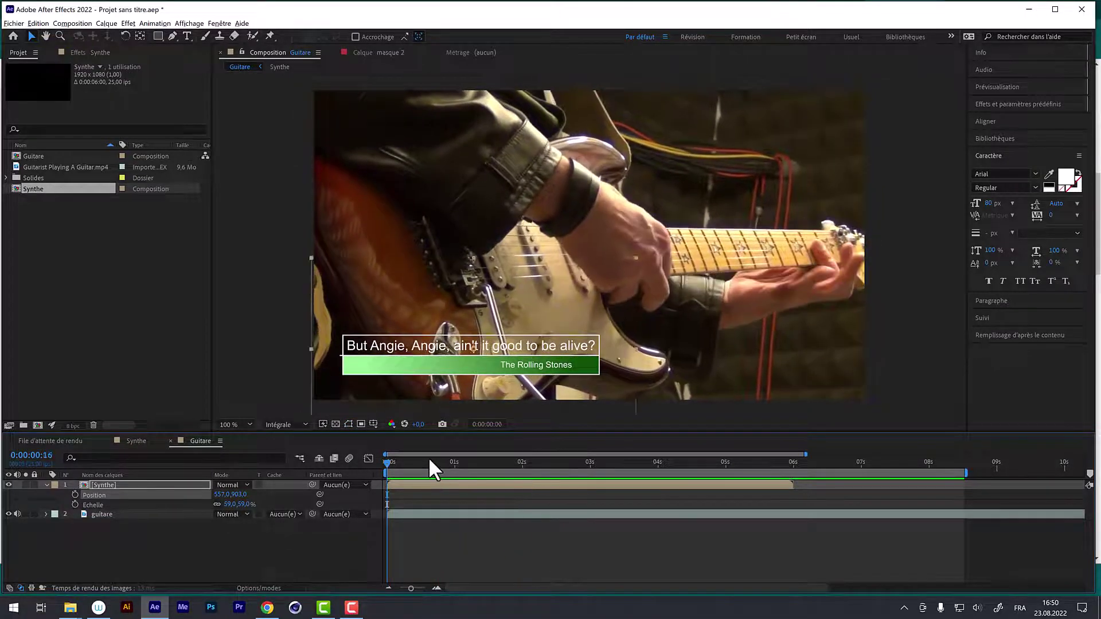
drag(432, 458, 469, 459)
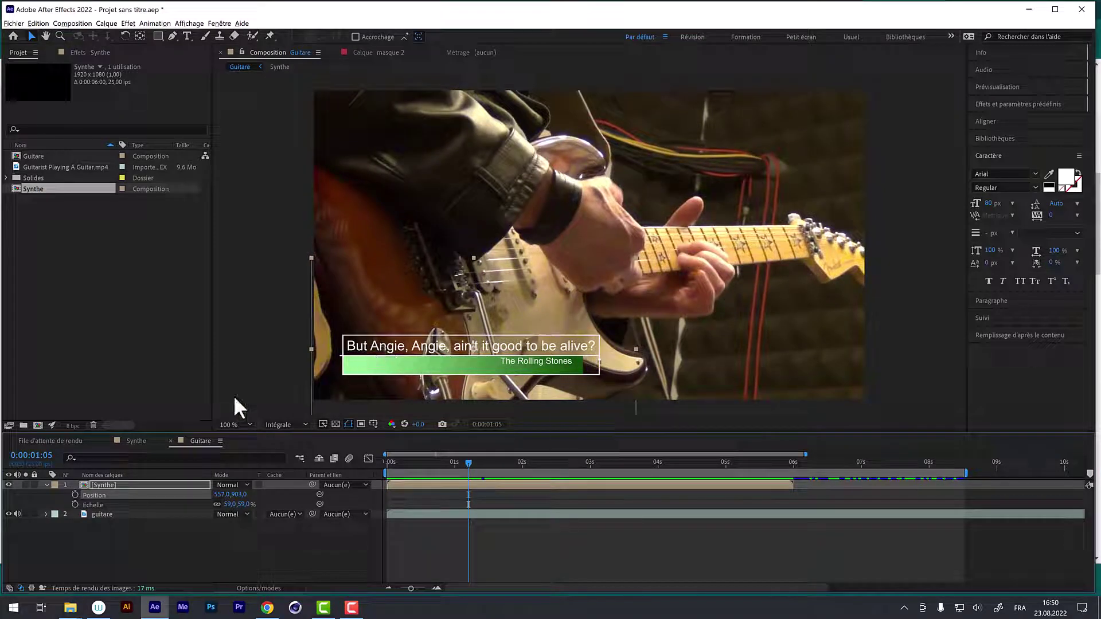
click(125, 440)
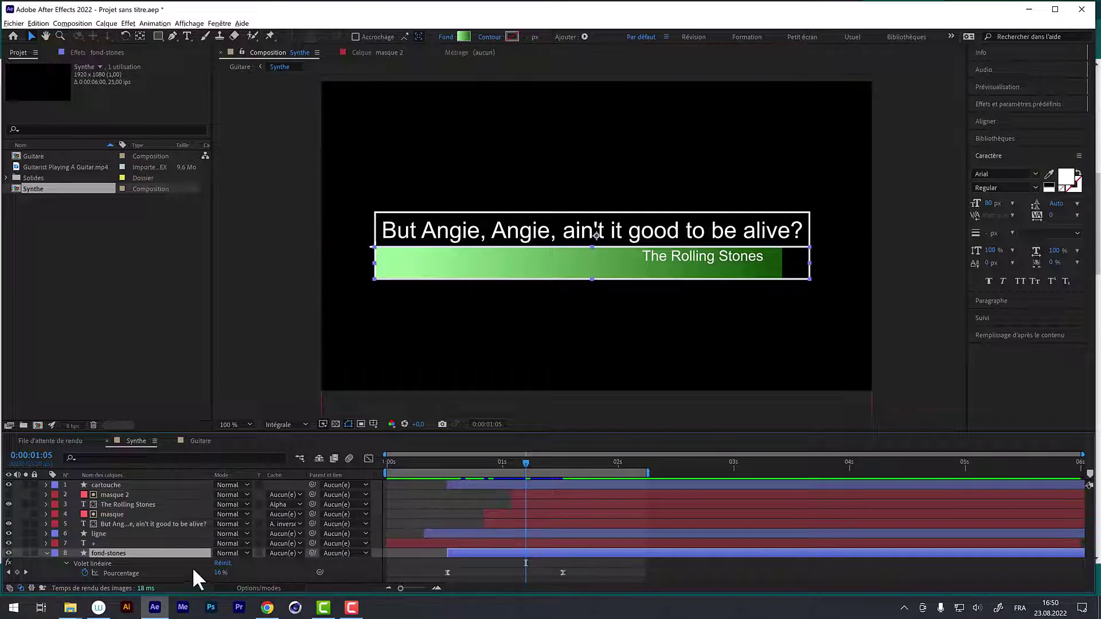
Add a new shape layer to Synthe named fond-paroles
click(109, 23)
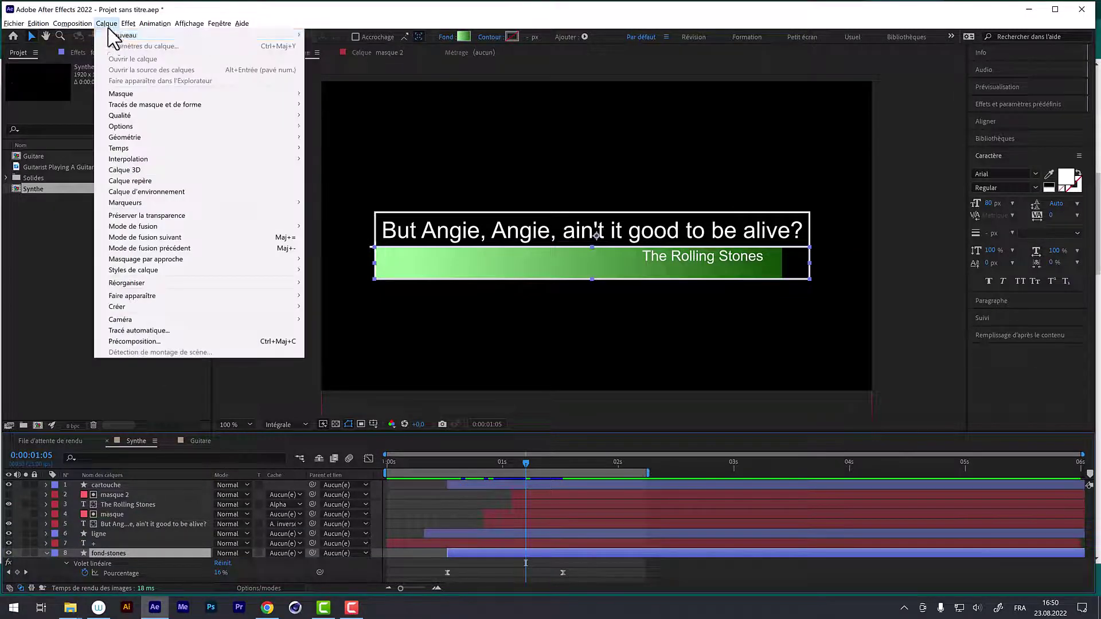
mouse_move(287, 36)
click(369, 90)
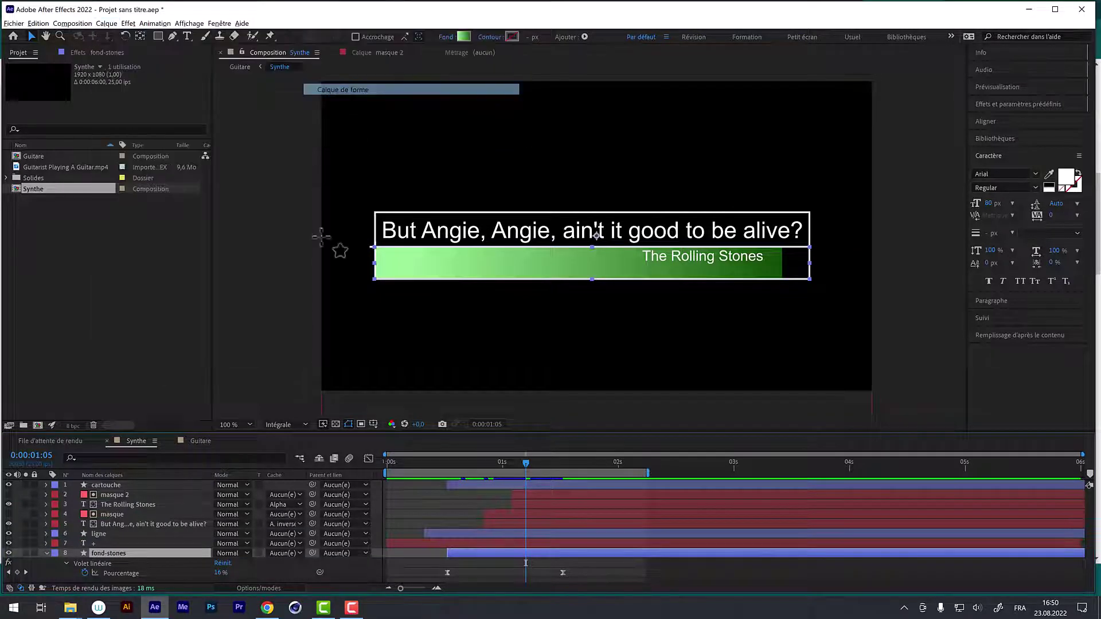
key(Return)
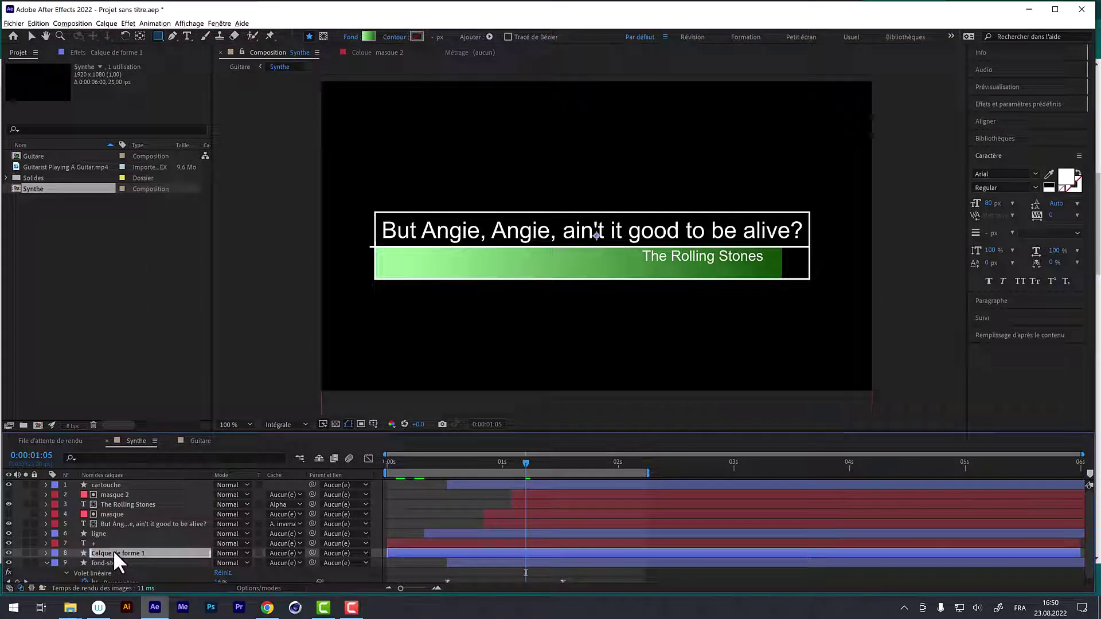
text(fond-)
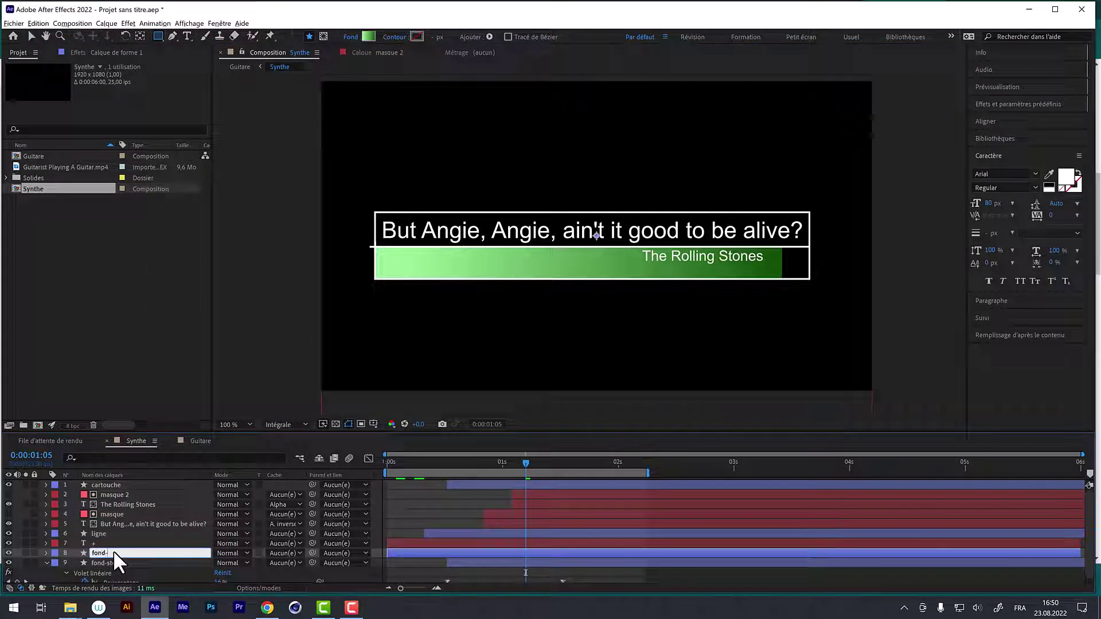
text(paroles)
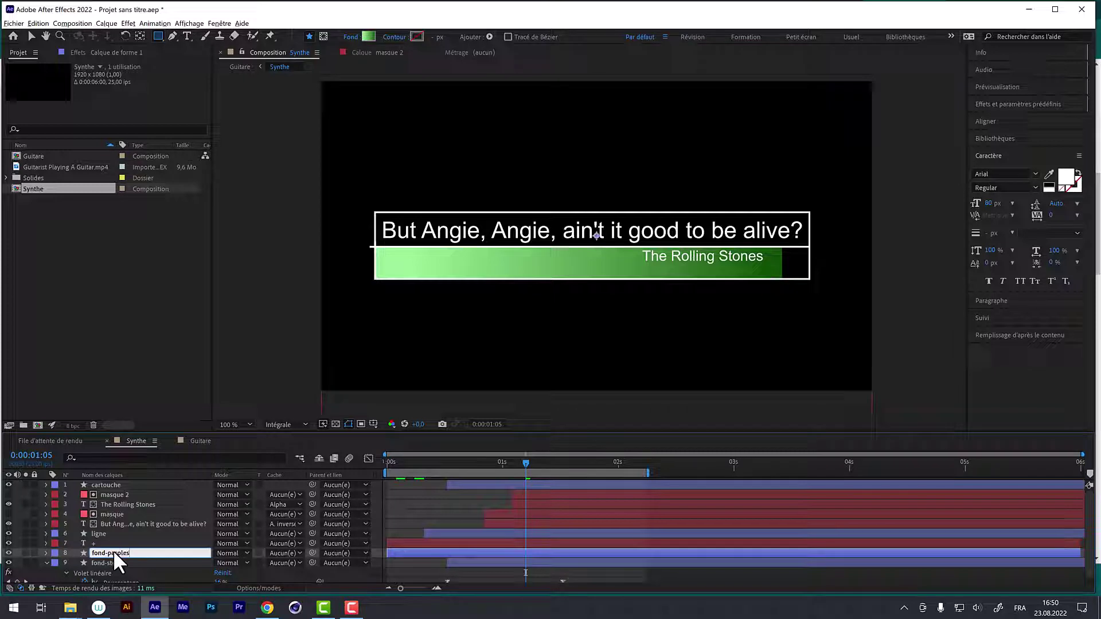
key(Return)
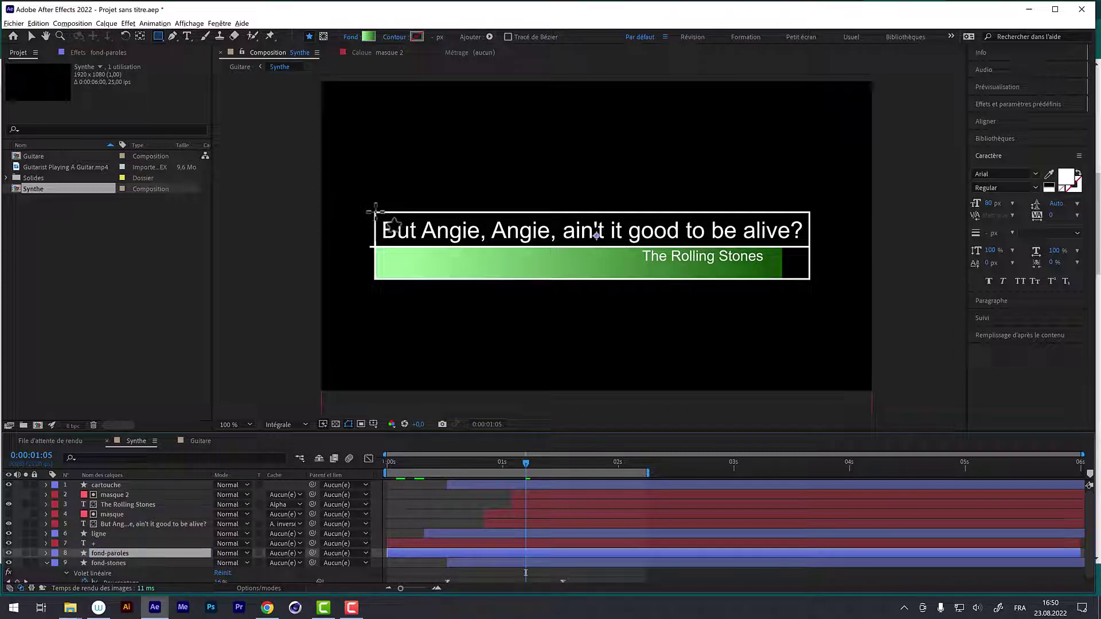
Draw a rectangle across the whole lyric line and give it a solid black (000000) fill
drag(375, 212, 726, 235)
drag(809, 241, 808, 245)
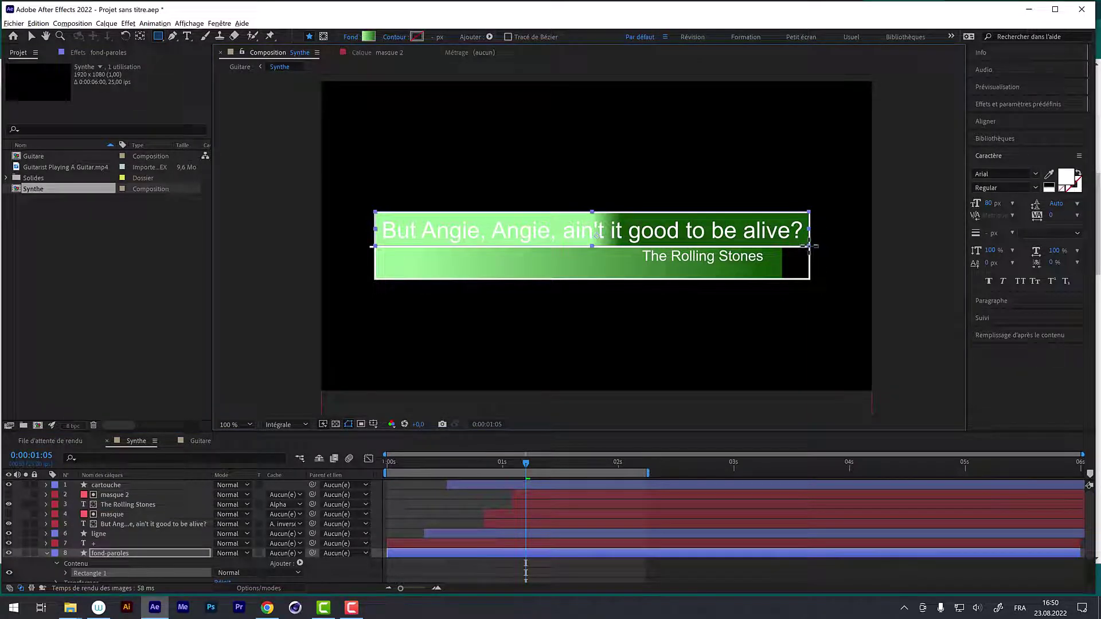
click(348, 34)
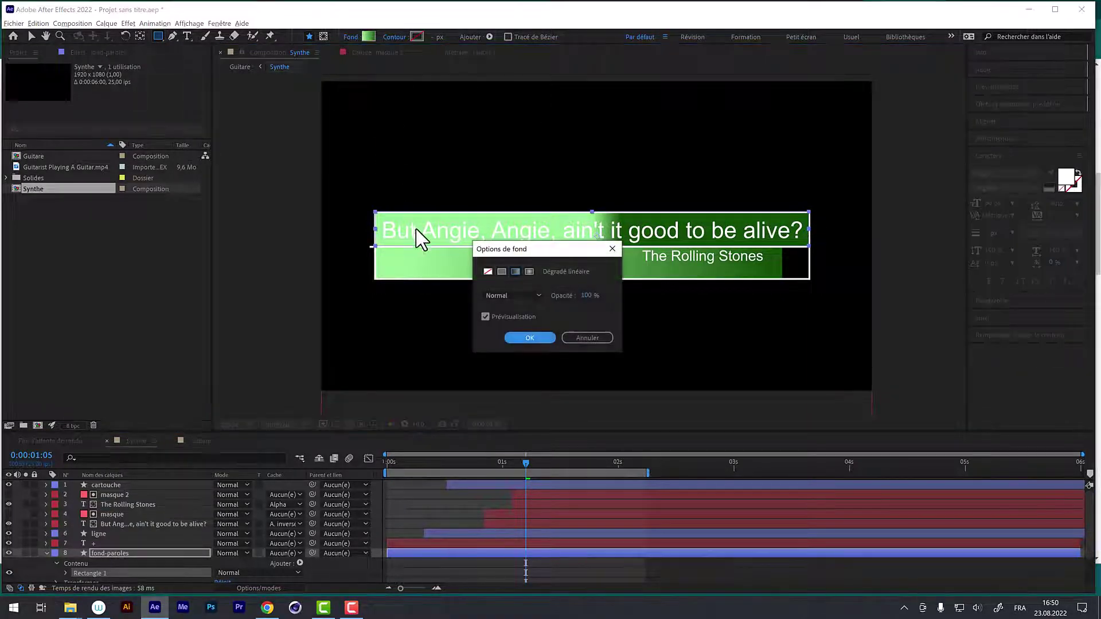
click(502, 271)
click(519, 336)
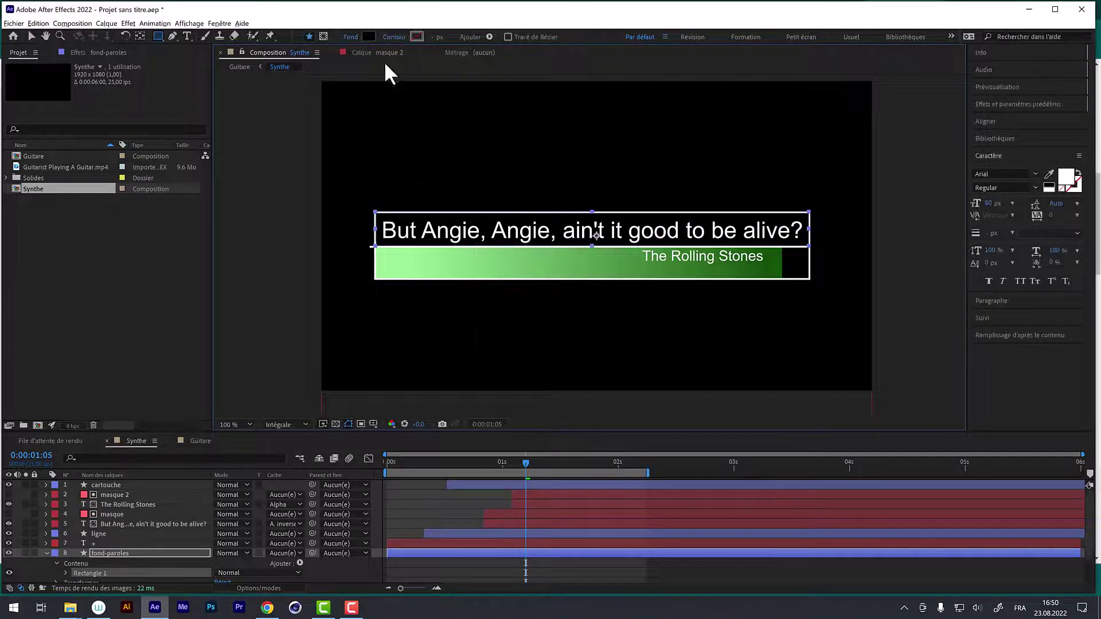
click(370, 36)
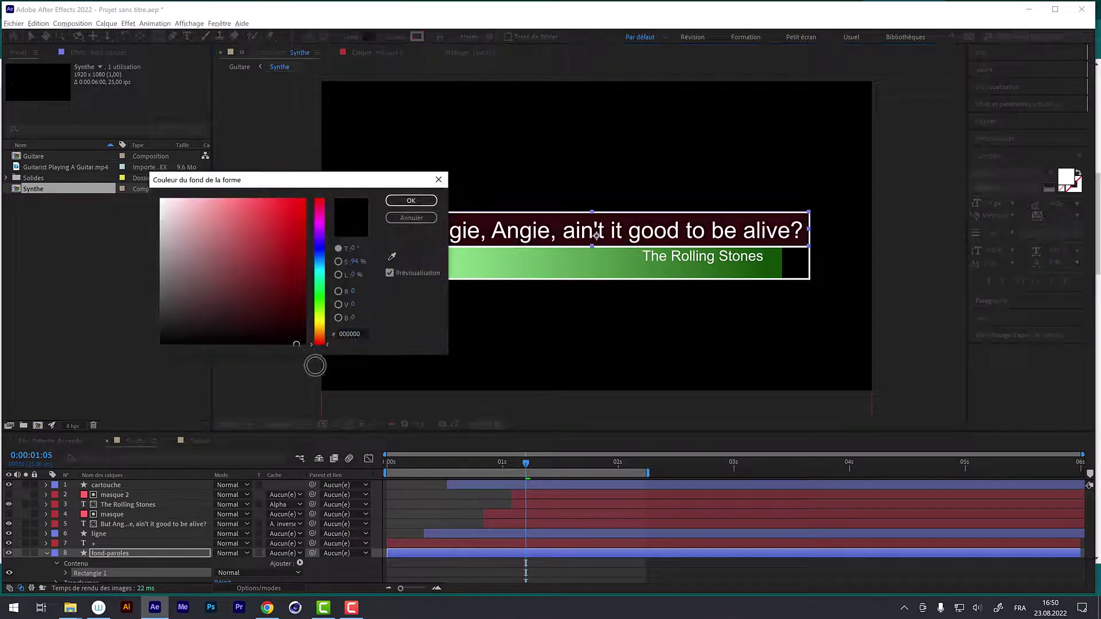
click(402, 201)
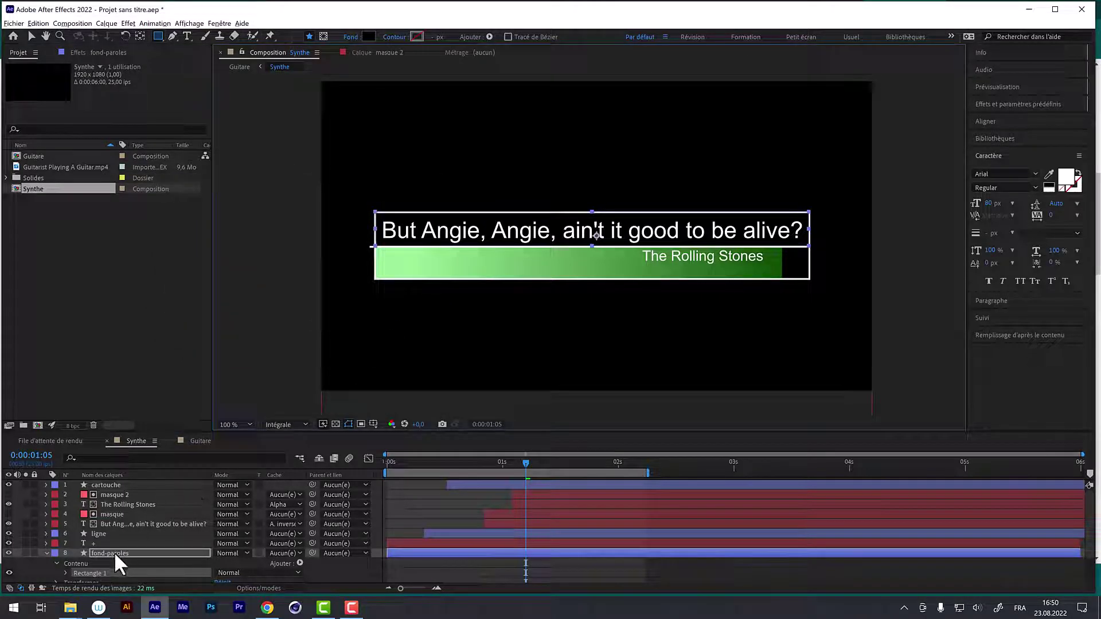
key(Return)
Lower the fond-paroles opacity to 46% and check the result in the Guitare comp
key(t)
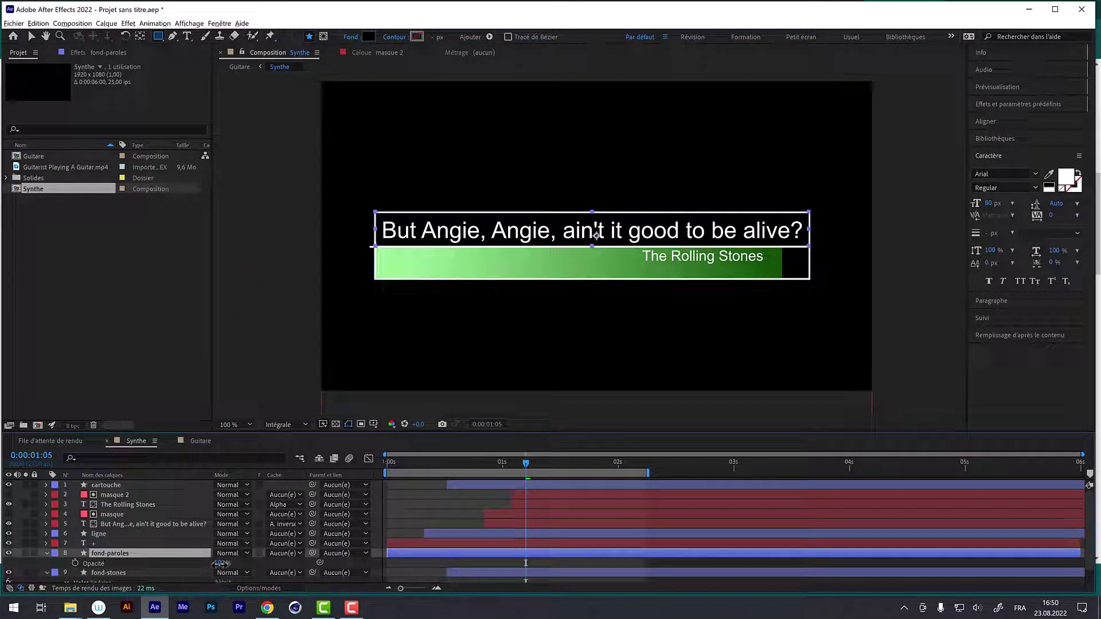
drag(223, 563, 202, 568)
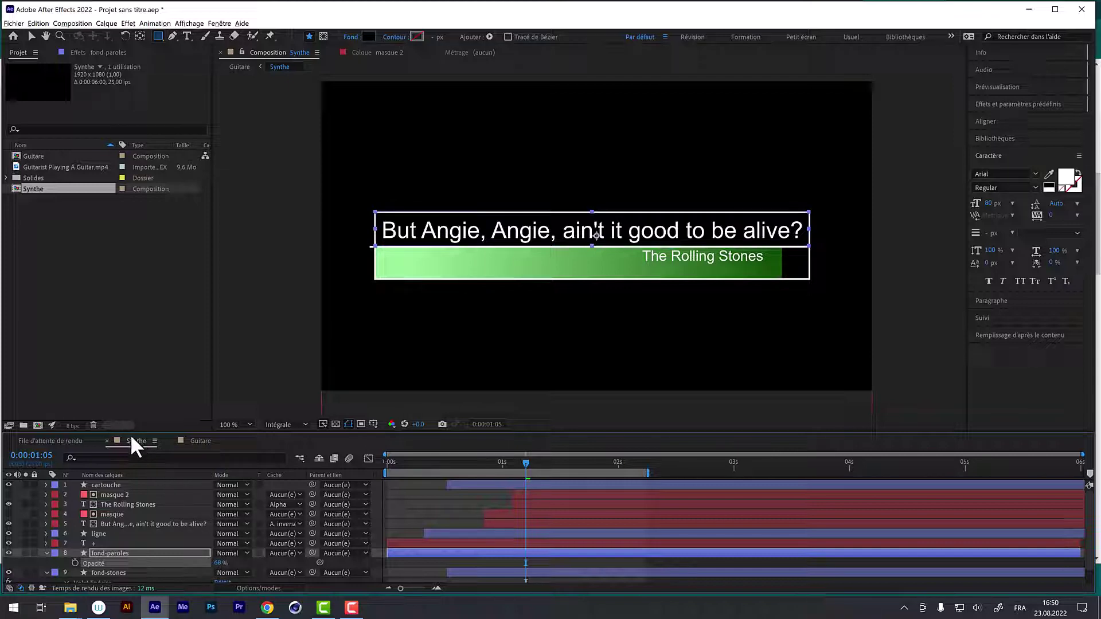
click(195, 442)
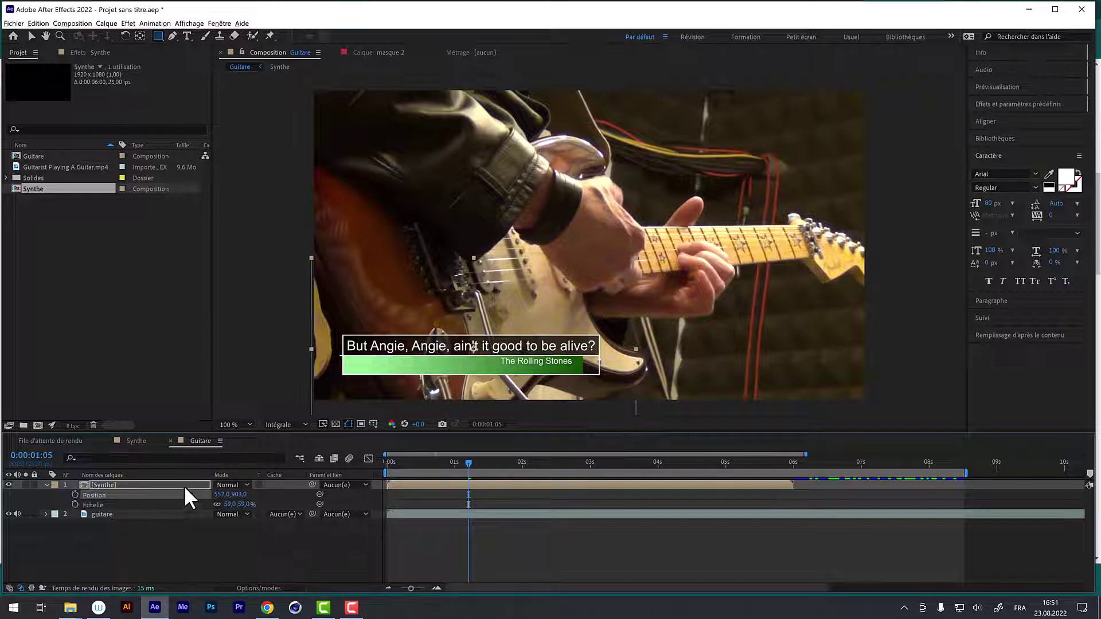
click(137, 441)
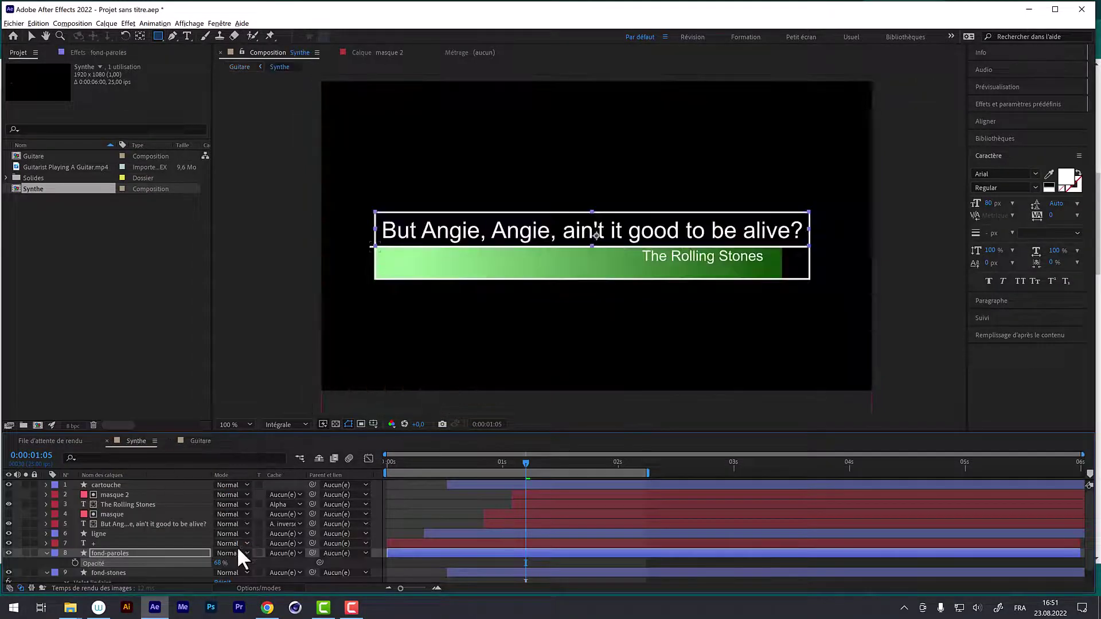
click(187, 442)
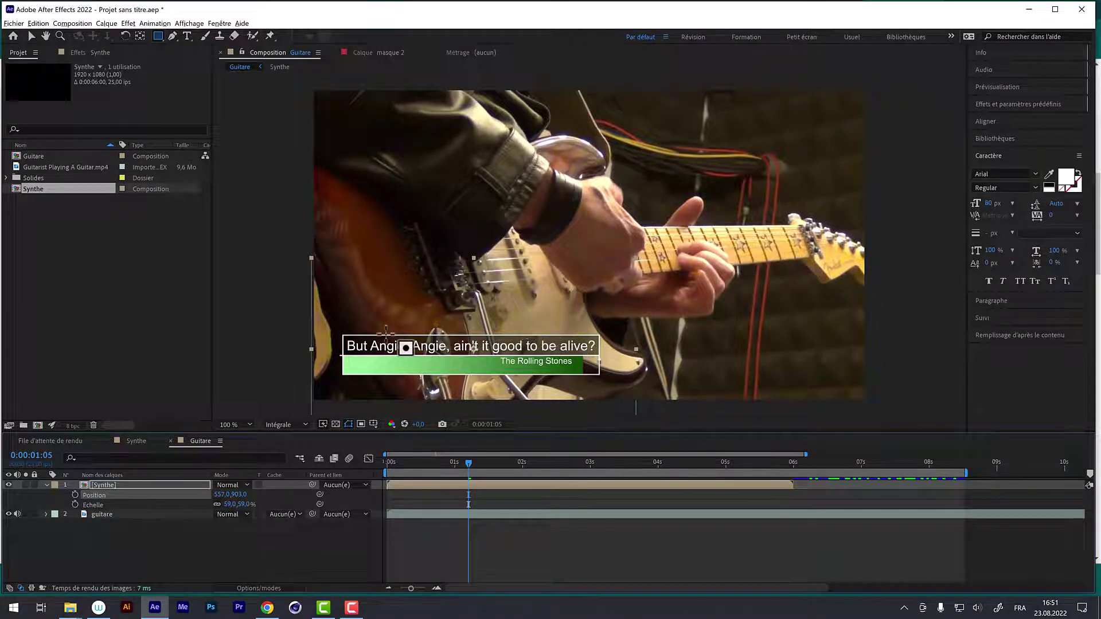
Preview the lower third in Synthe from when the lyrics appear, then show the transparency grid
drag(458, 467, 384, 449)
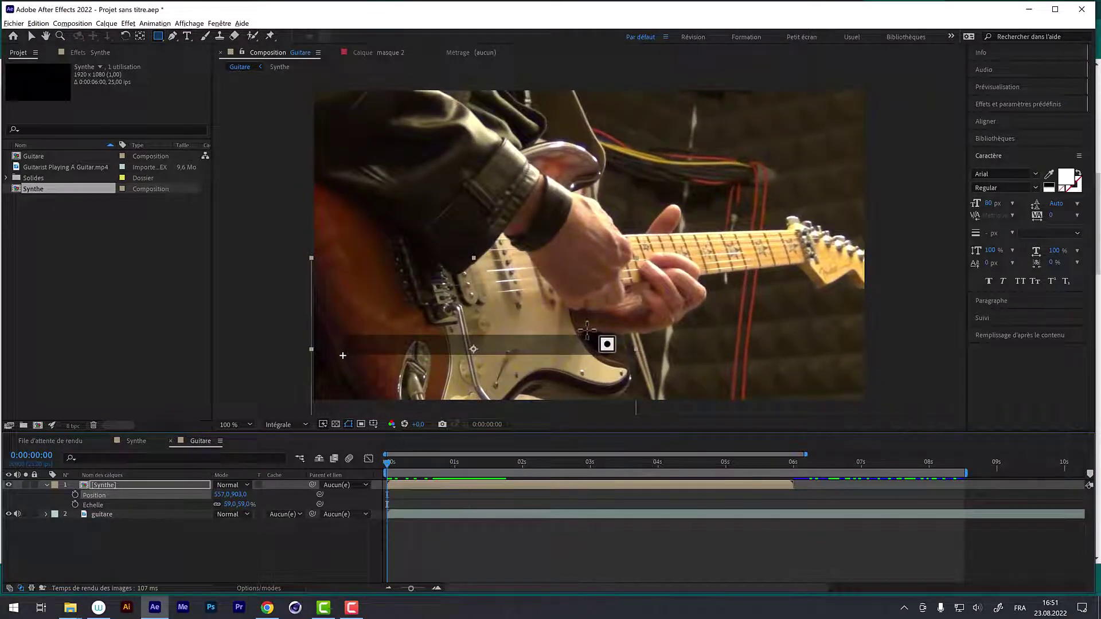
click(147, 441)
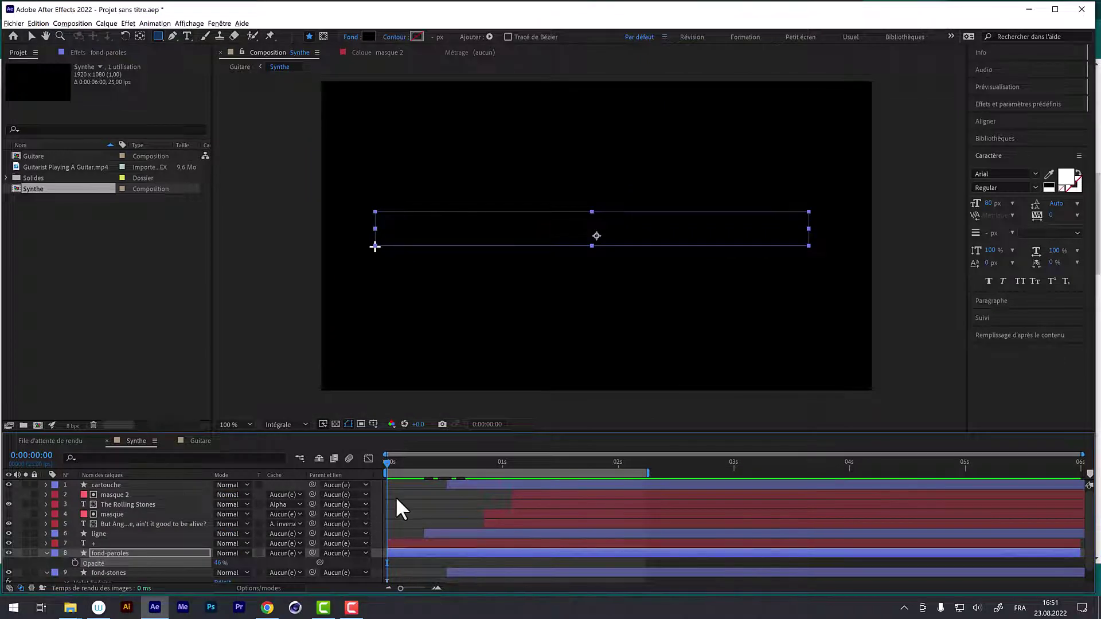
mouse_move(404, 466)
mouse_down()
mouse_move(627, 465)
mouse_move(360, 497)
mouse_up()
key(space)
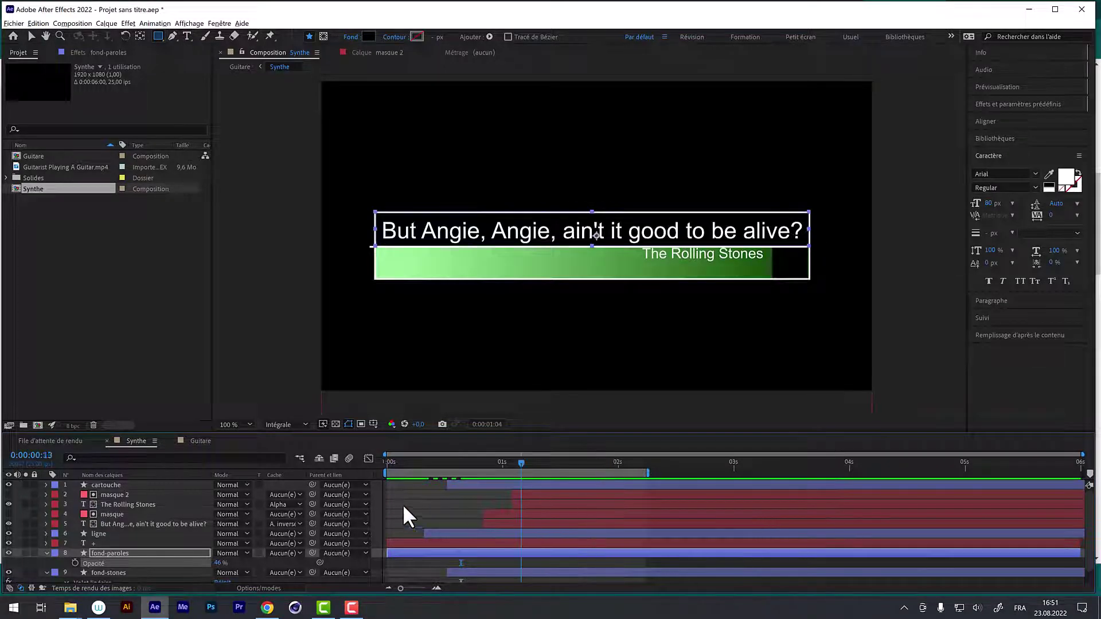
key(space)
click(335, 425)
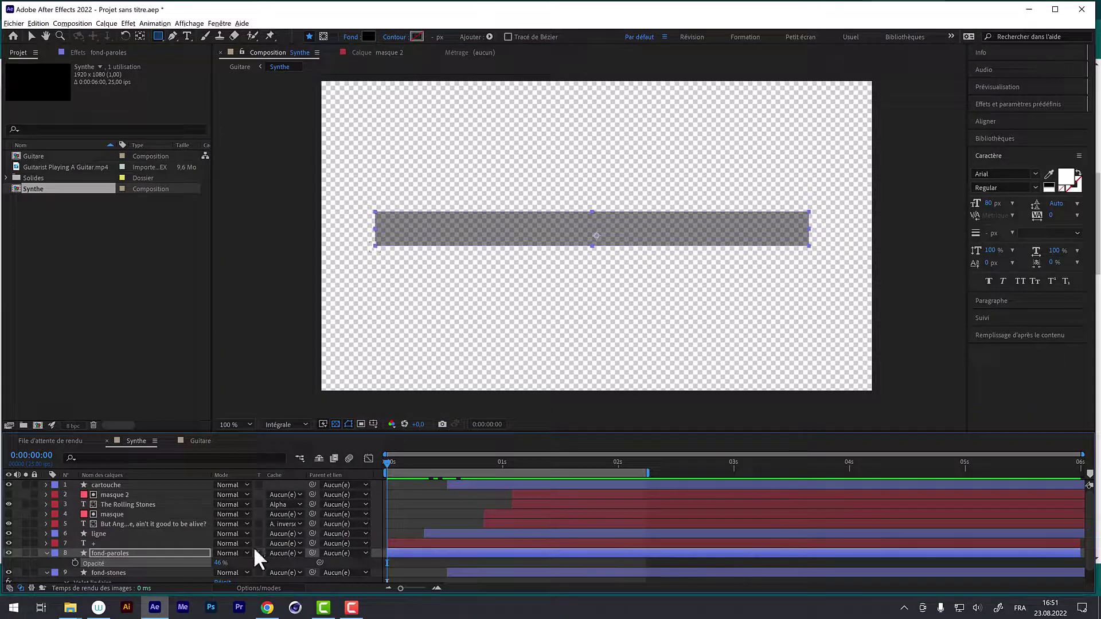
Apply the Venetian Blinds transition to fond-paroles and widen its stripes to 93
click(98, 554)
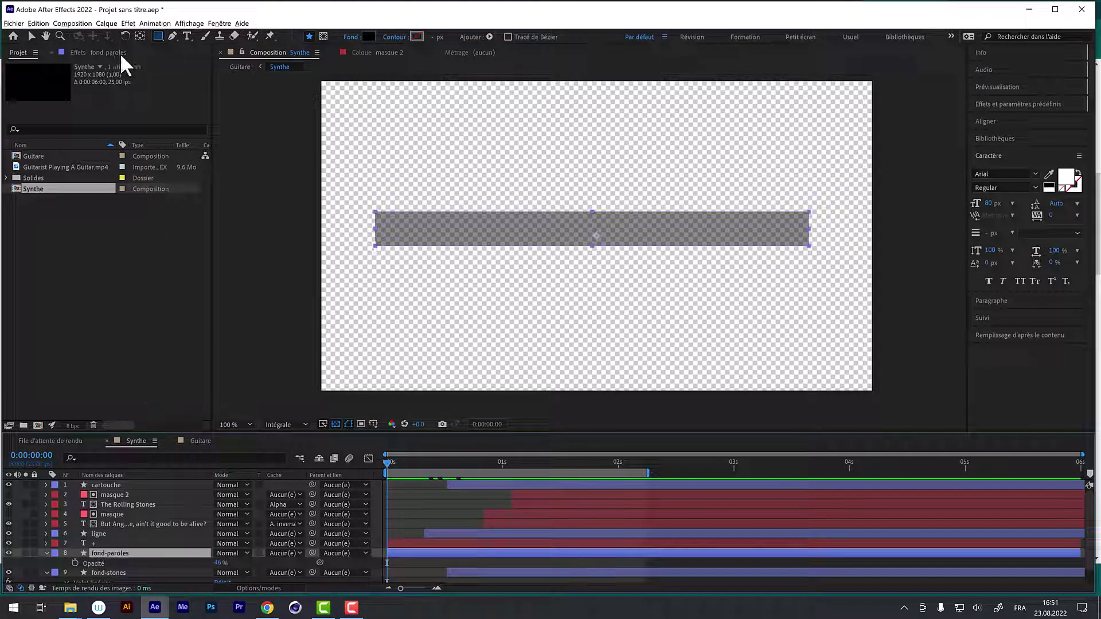
click(128, 24)
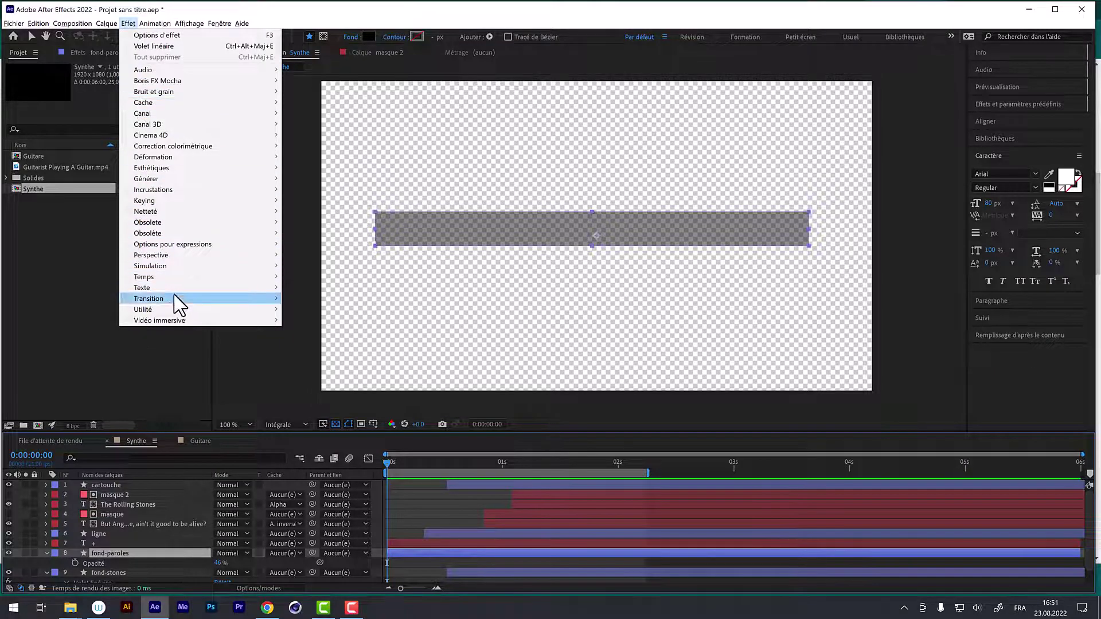
mouse_move(172, 298)
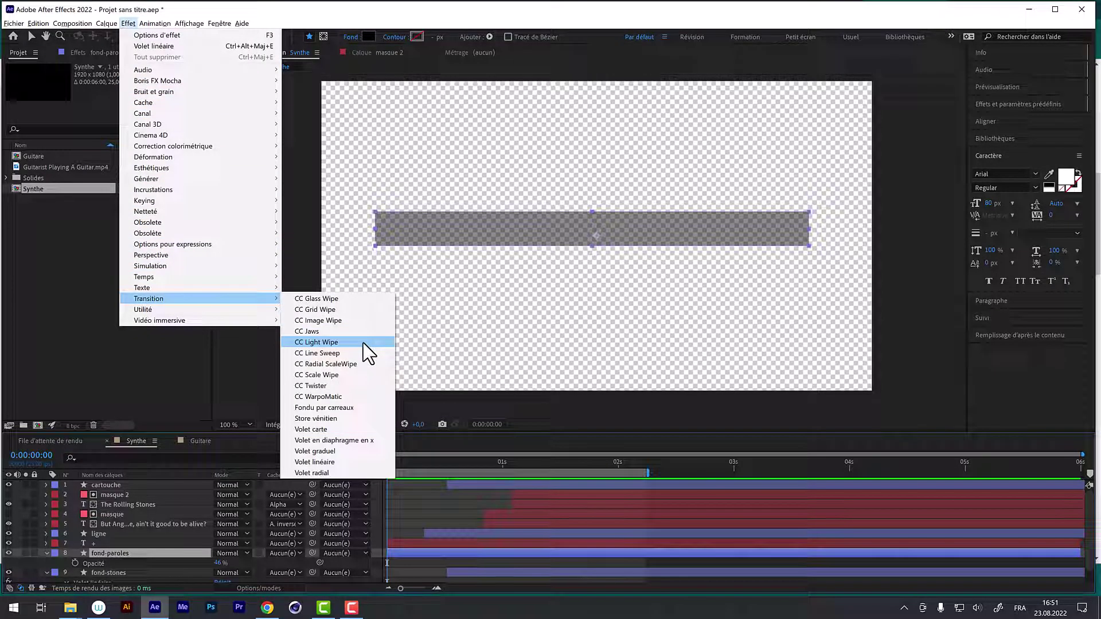
click(339, 419)
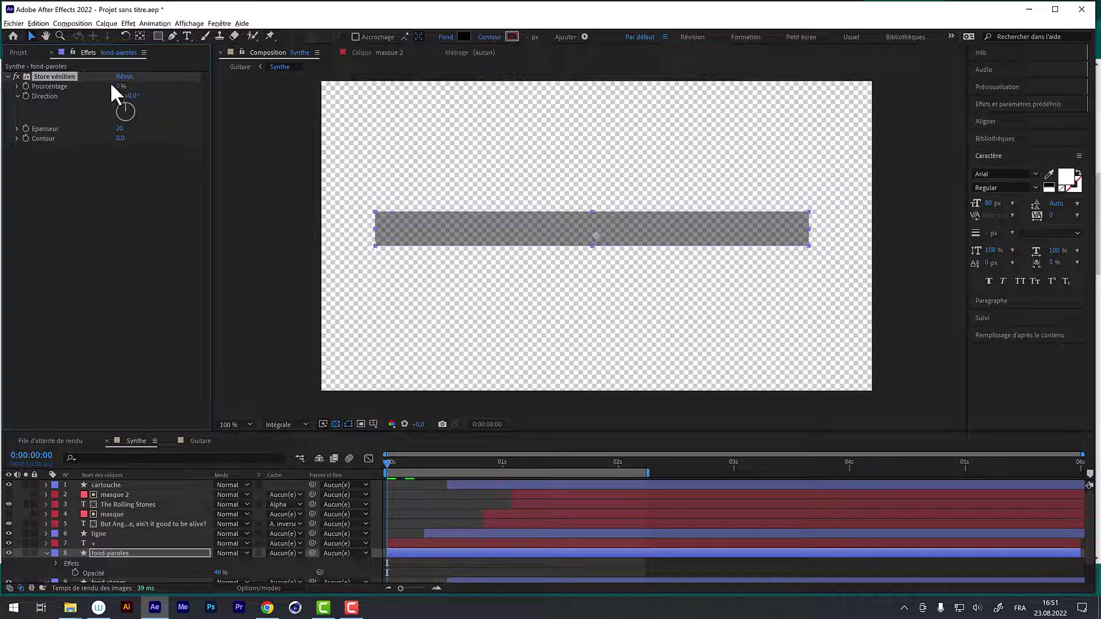
drag(121, 86, 156, 98)
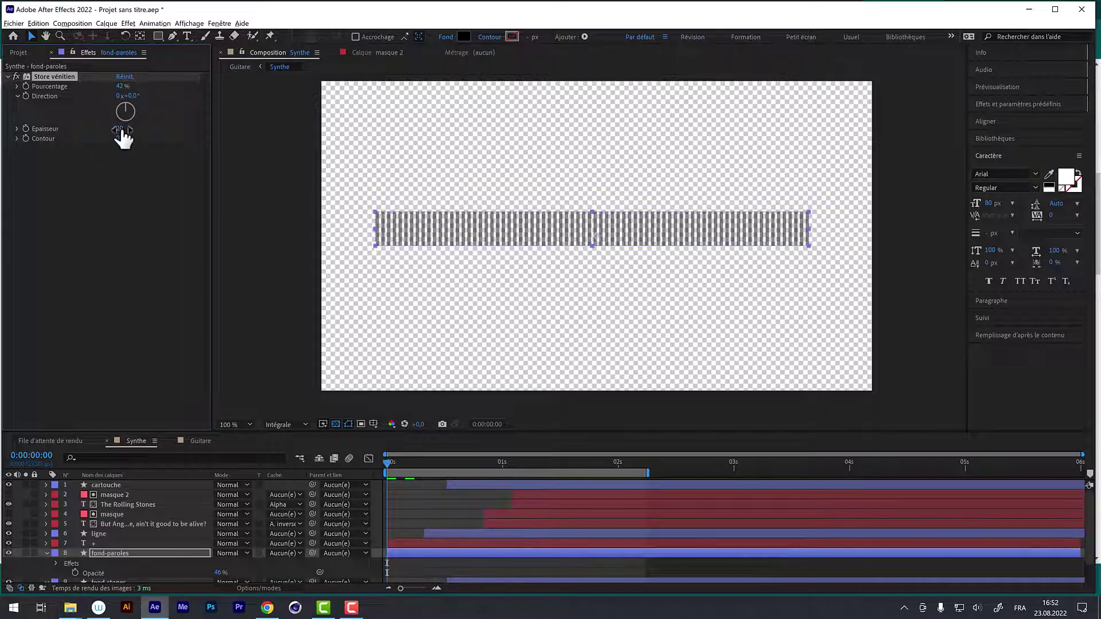
drag(121, 130, 169, 137)
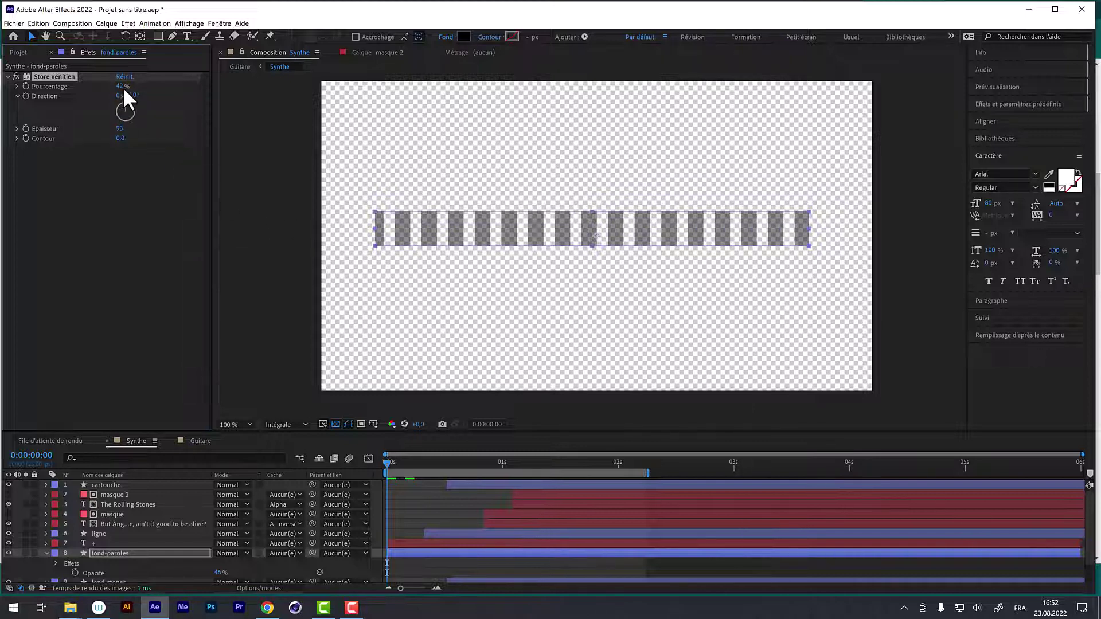
Keyframe the blinds completion at 100% on frame 0 and 0% at 0:00:00:16
mouse_move(123, 87)
mouse_down()
mouse_move(161, 114)
mouse_move(110, 119)
mouse_up()
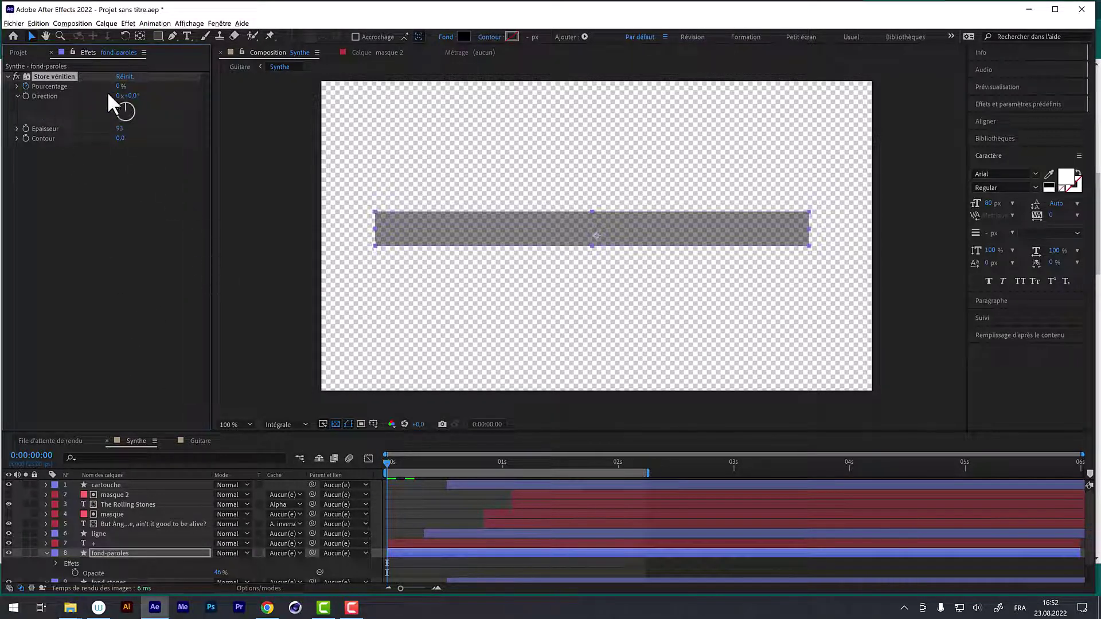
drag(121, 86, 203, 109)
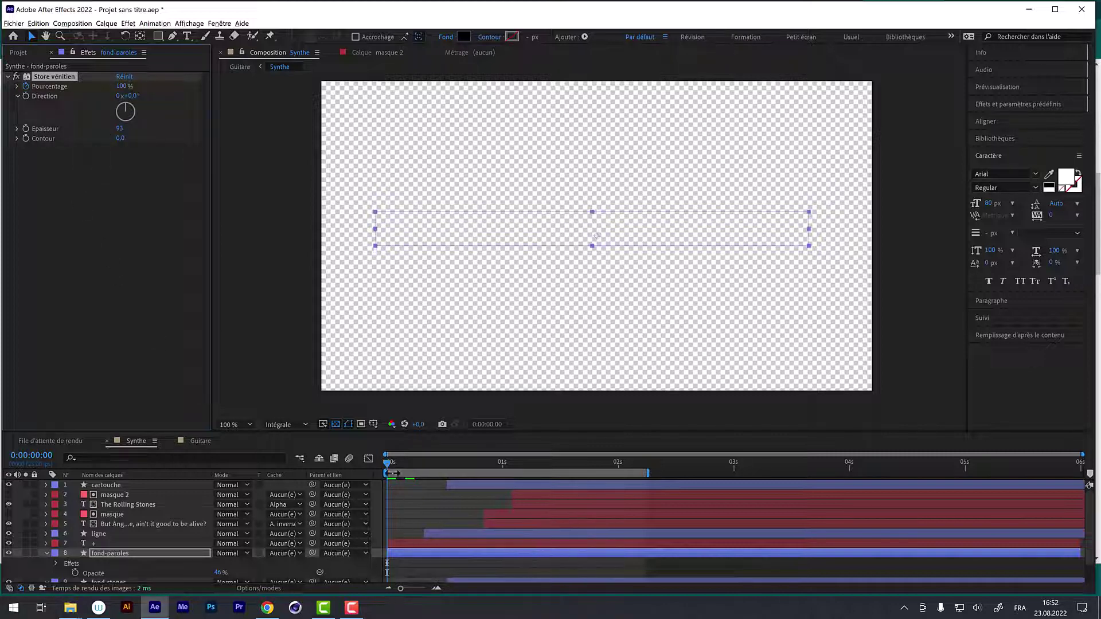
drag(401, 462, 460, 446)
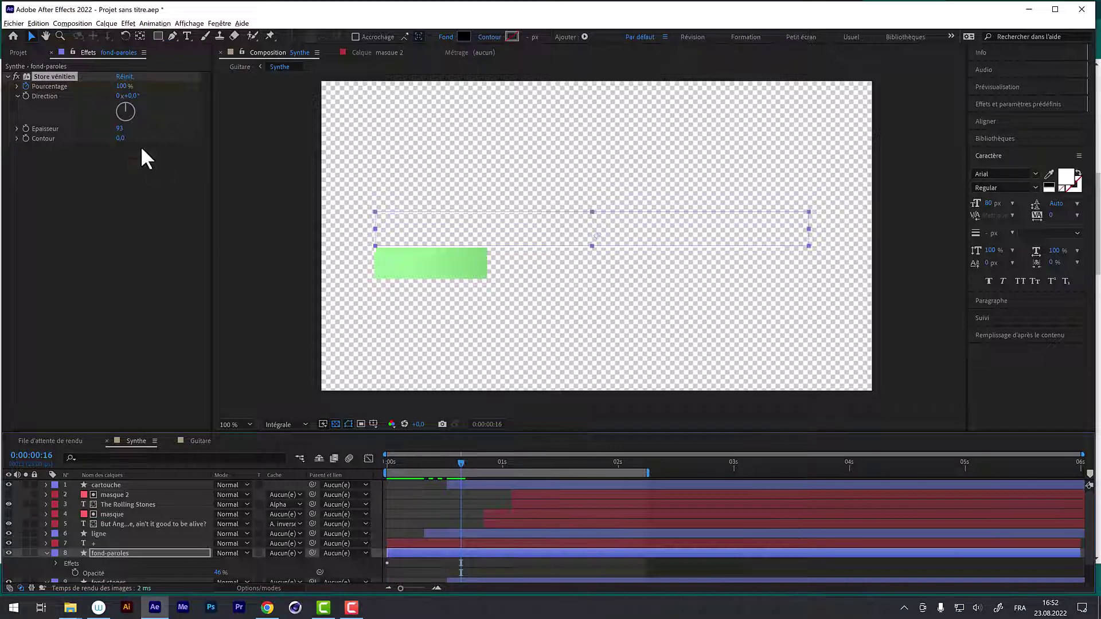
click(122, 86)
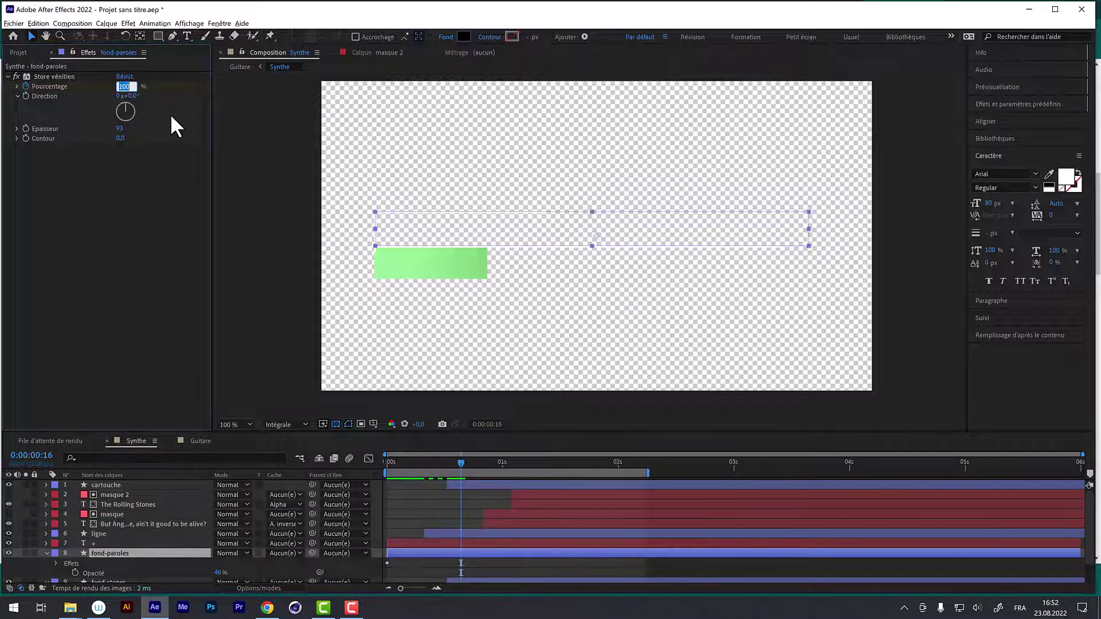
text(0)
key(Return)
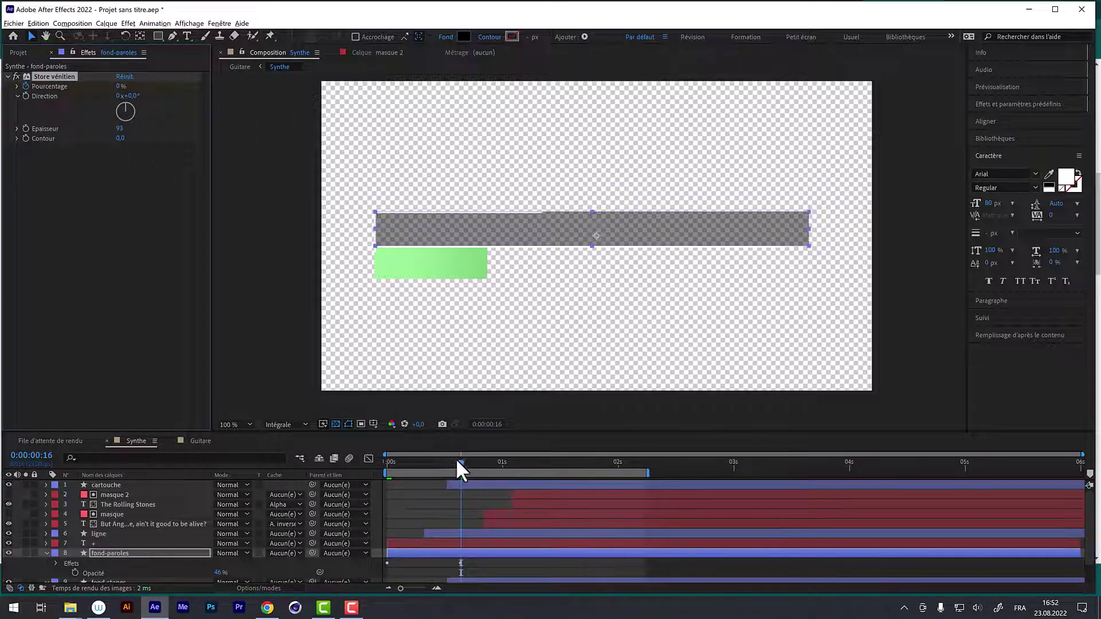
drag(462, 469, 367, 459)
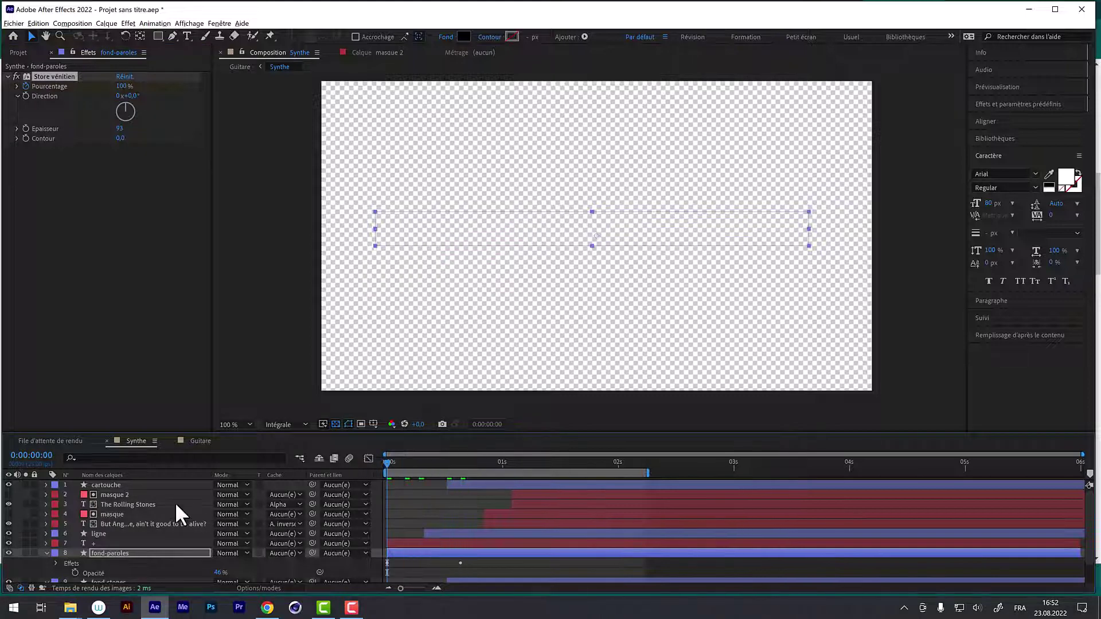
key(Return)
In the Graph Editor, ease the Store vénitien Pourcentage curve into its final 0% keyframe
key(u)
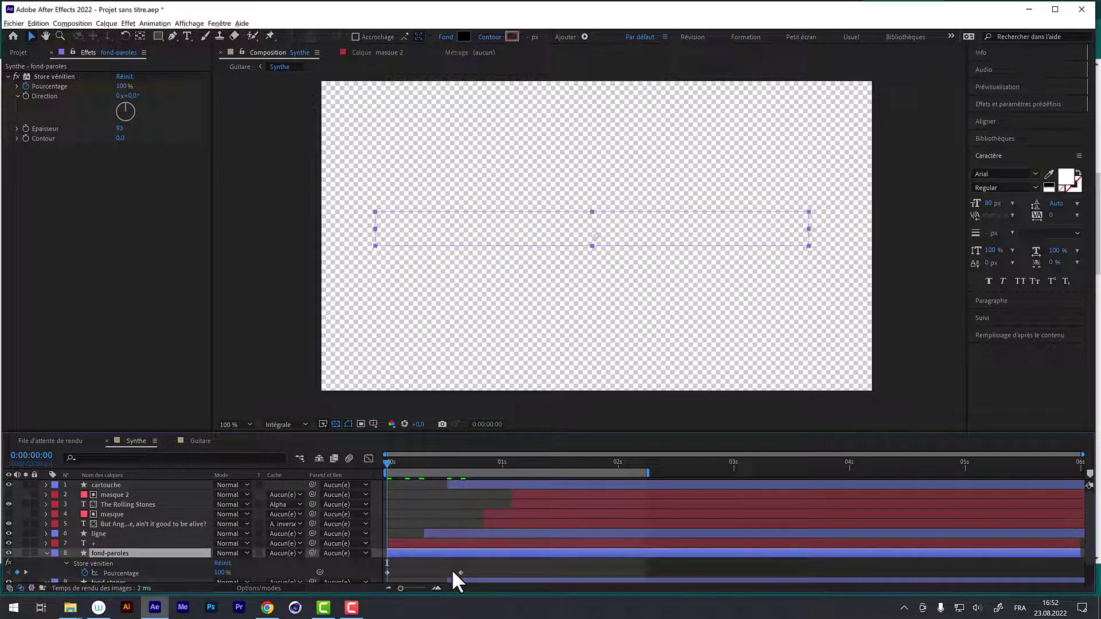
click(368, 459)
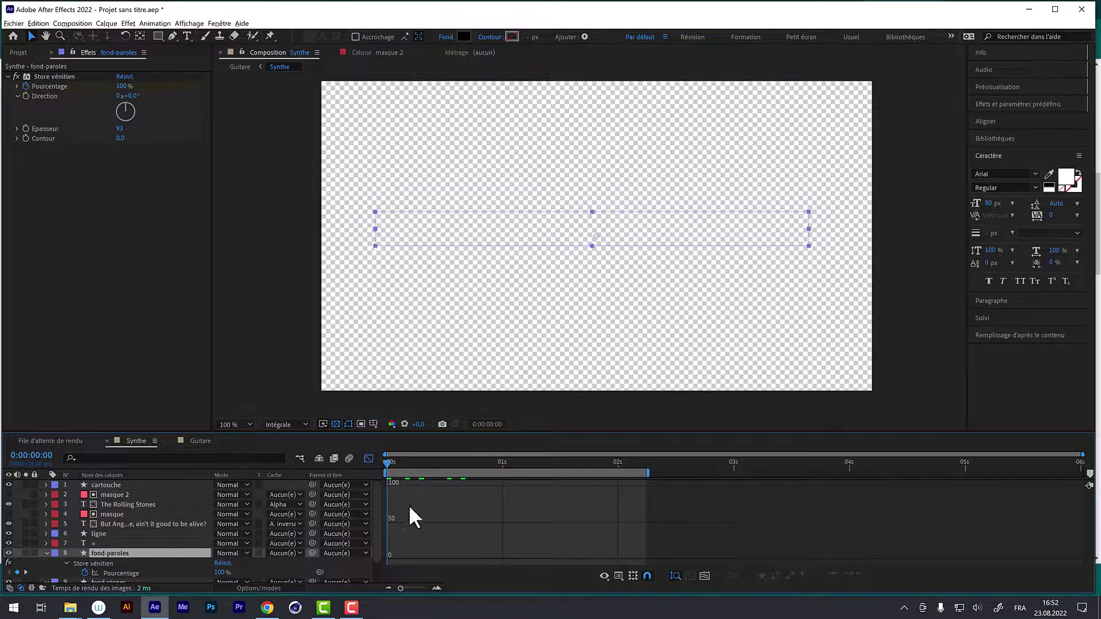
click(115, 569)
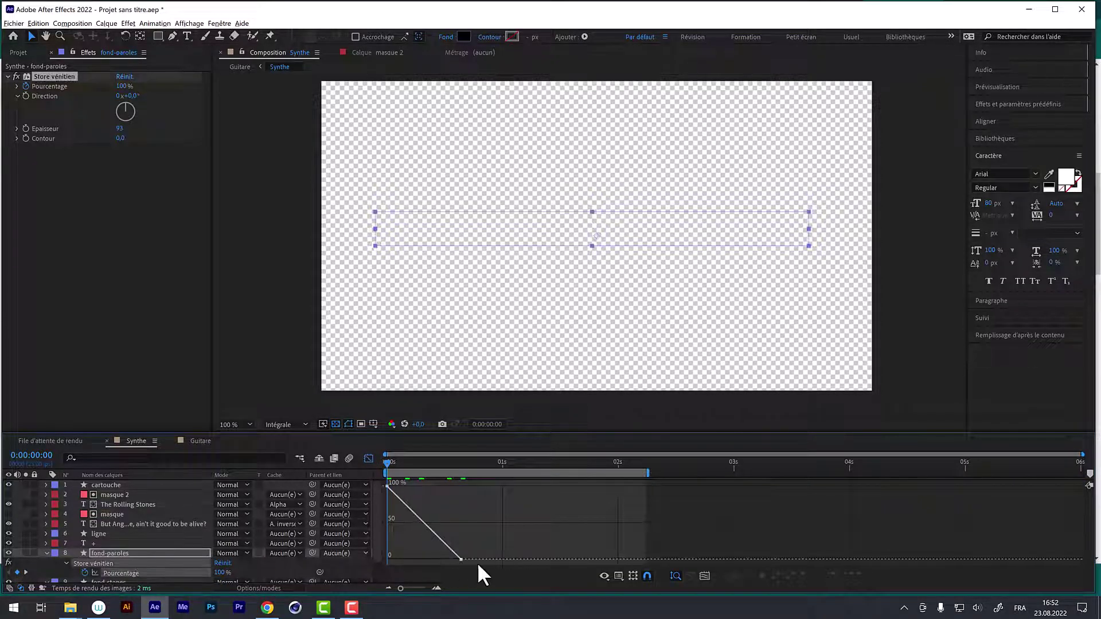
click(458, 559)
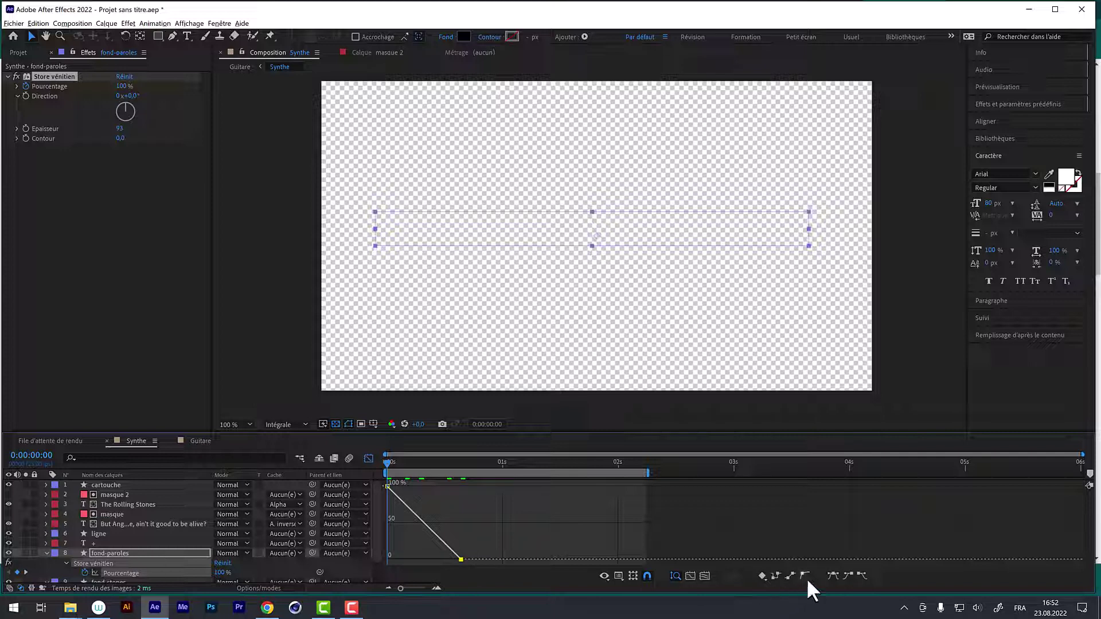
drag(449, 545, 434, 559)
click(367, 458)
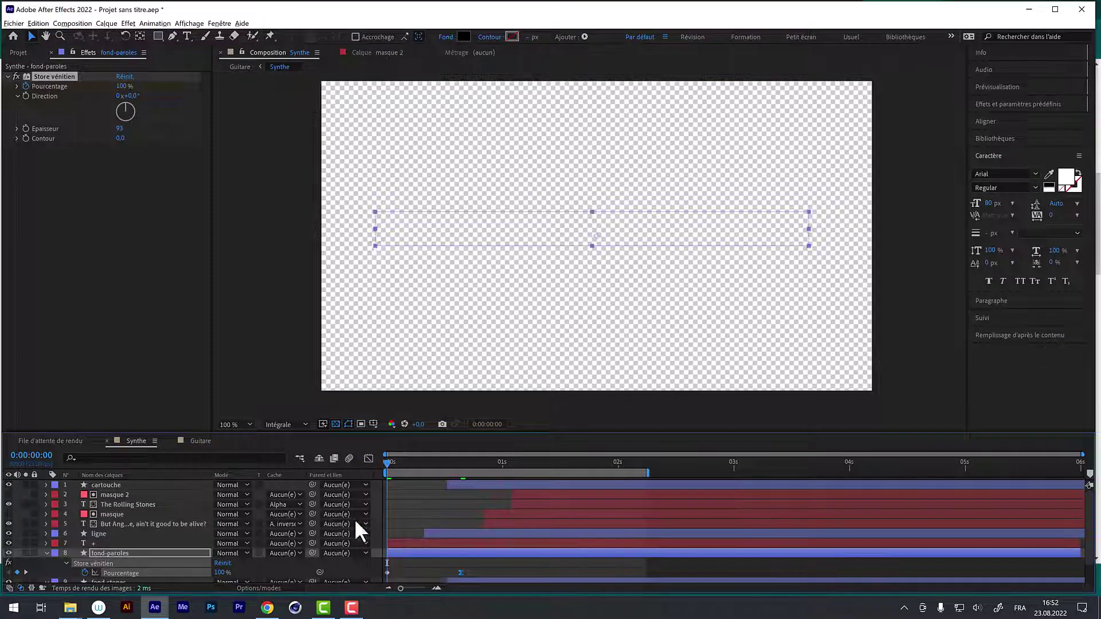
drag(111, 430, 121, 392)
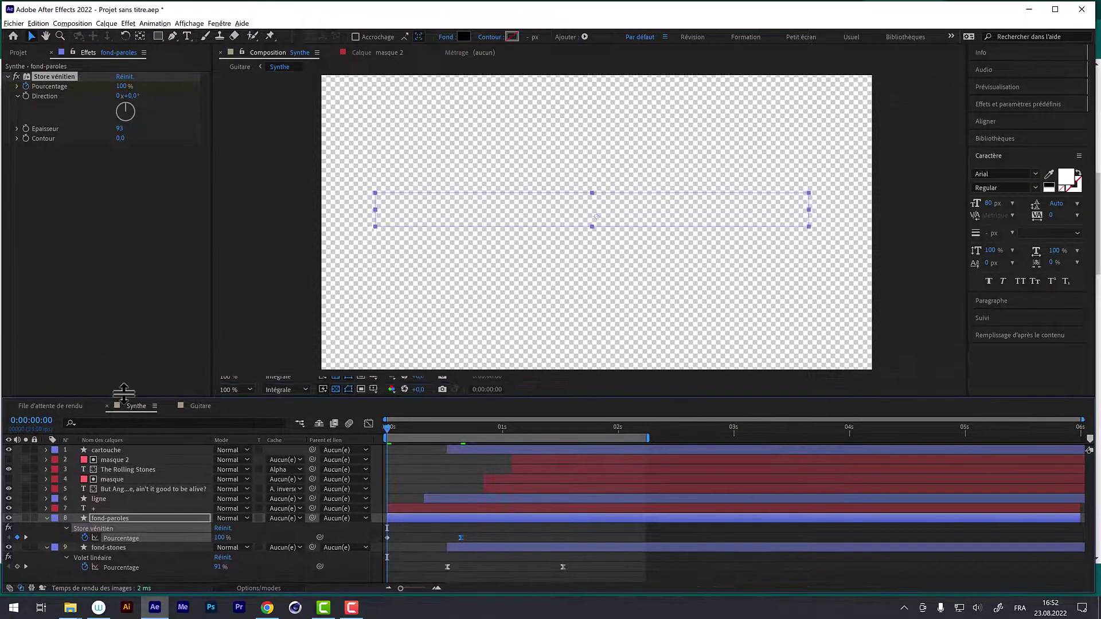
Shift fond-paroles about 0.6 s later and drag its final Pourcentage keyframe later to slow the reveal
mouse_move(414, 424)
mouse_down()
mouse_move(565, 439)
mouse_move(517, 443)
mouse_up()
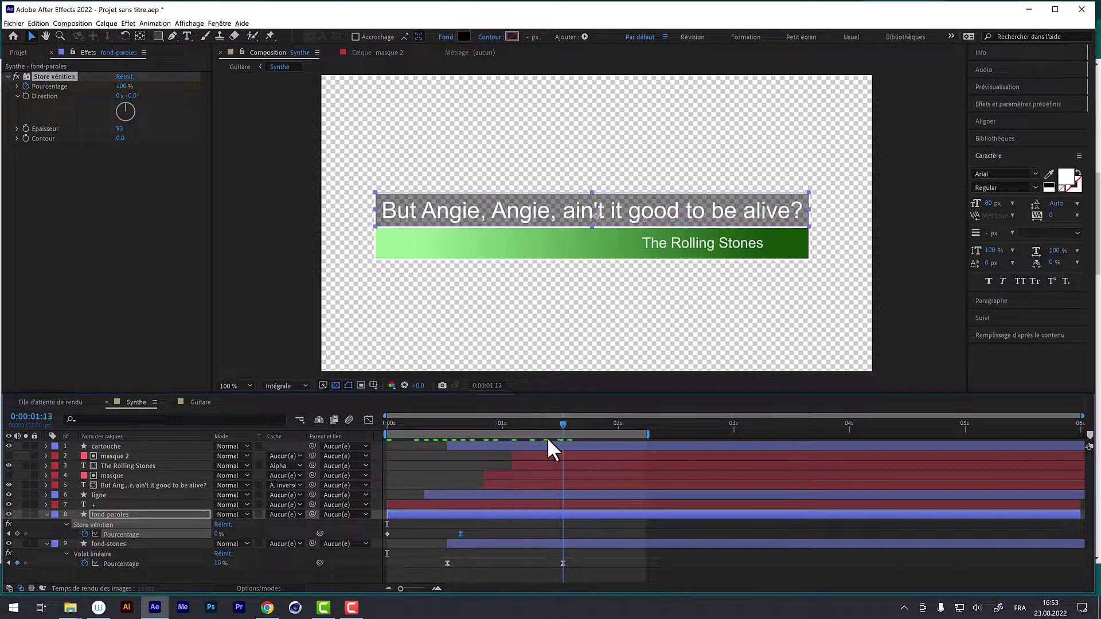
drag(503, 447, 493, 446)
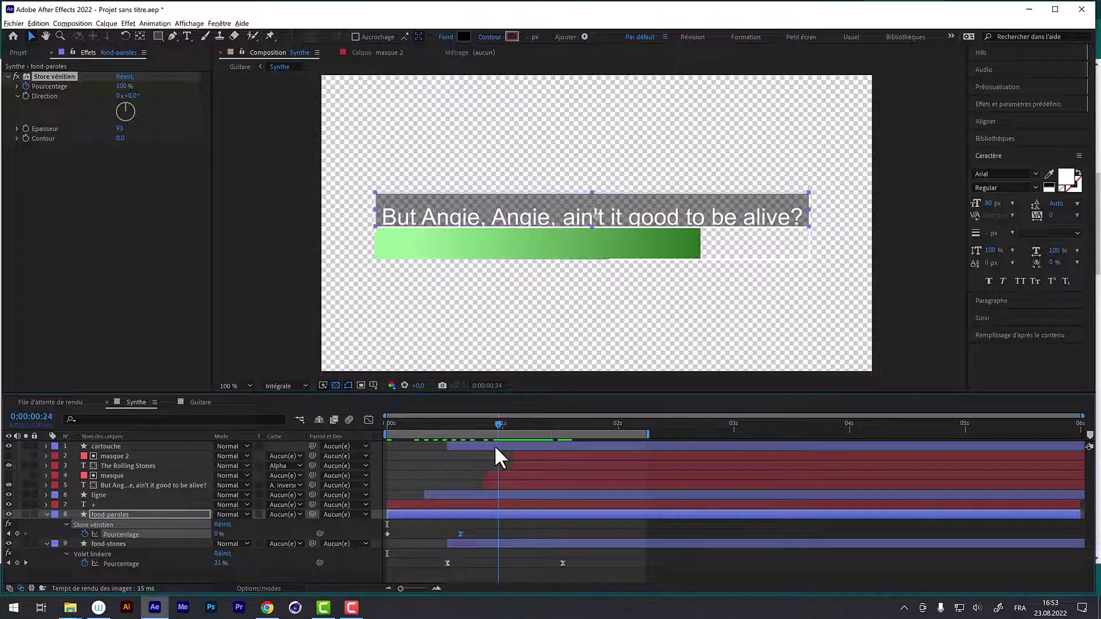
drag(432, 508, 506, 530)
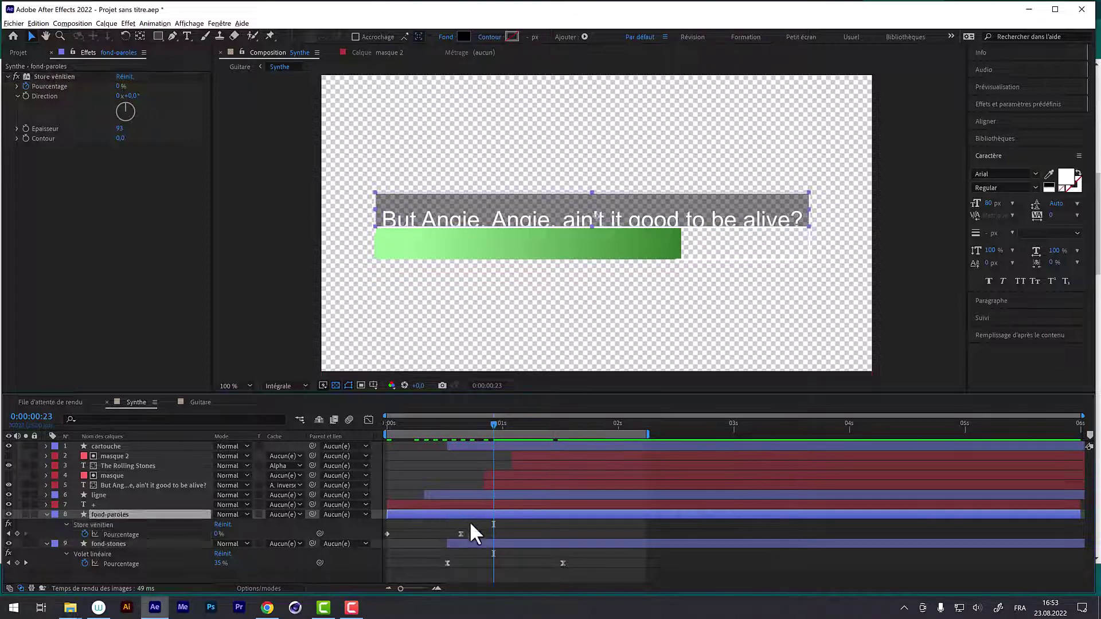
drag(493, 427, 485, 450)
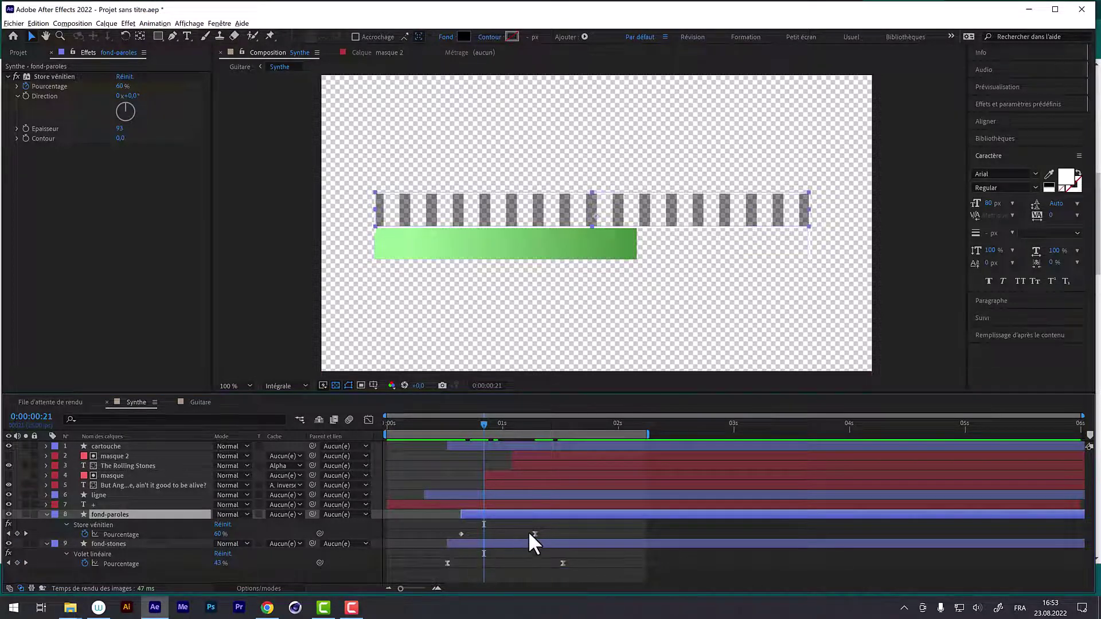
drag(535, 533, 581, 528)
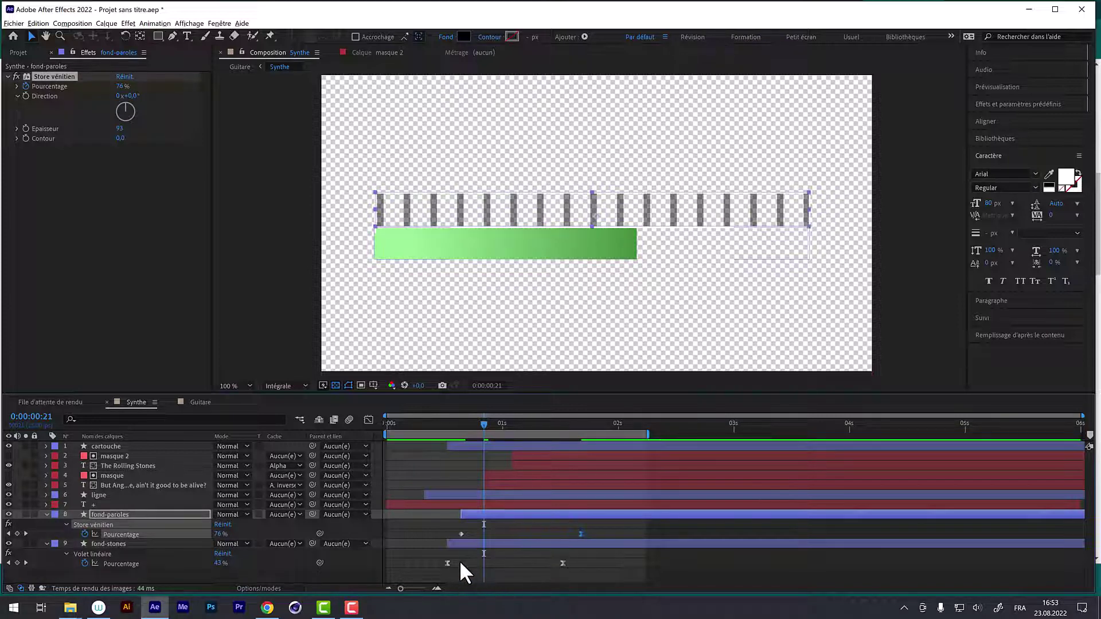
drag(472, 431, 442, 430)
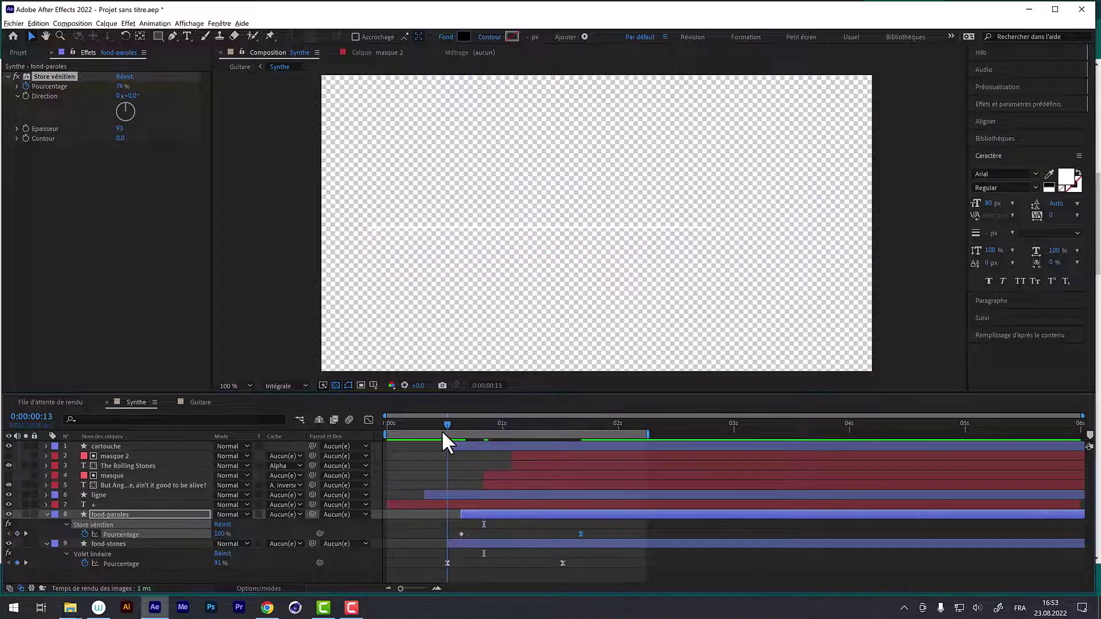
Preview the lower third over the guitarist in Guitare, then return to Synthe and check the comp nesting
click(192, 402)
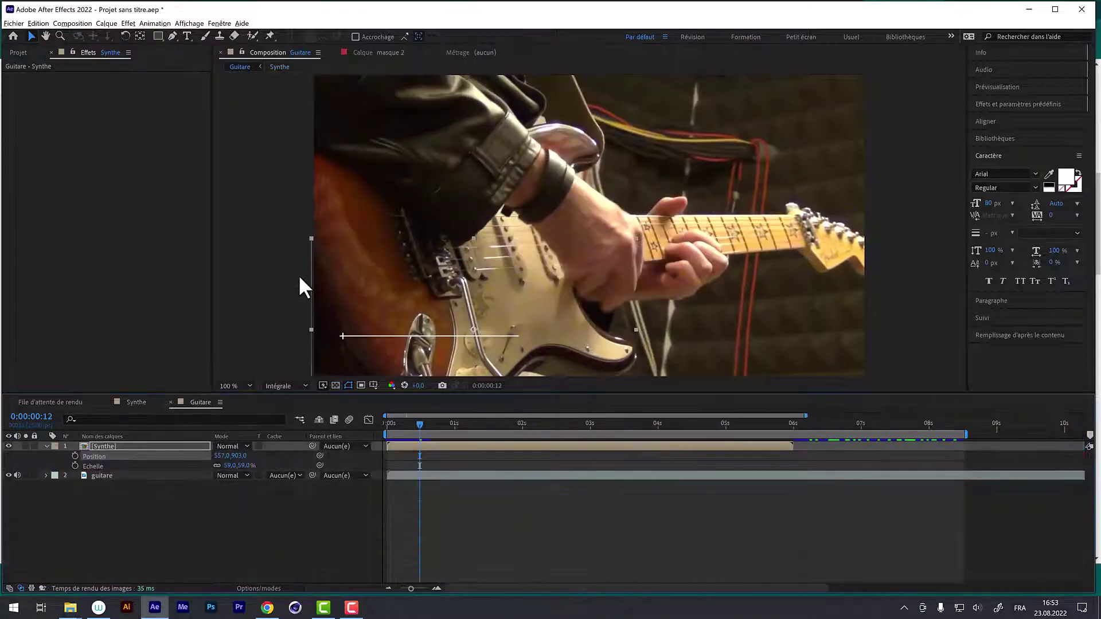
key(space)
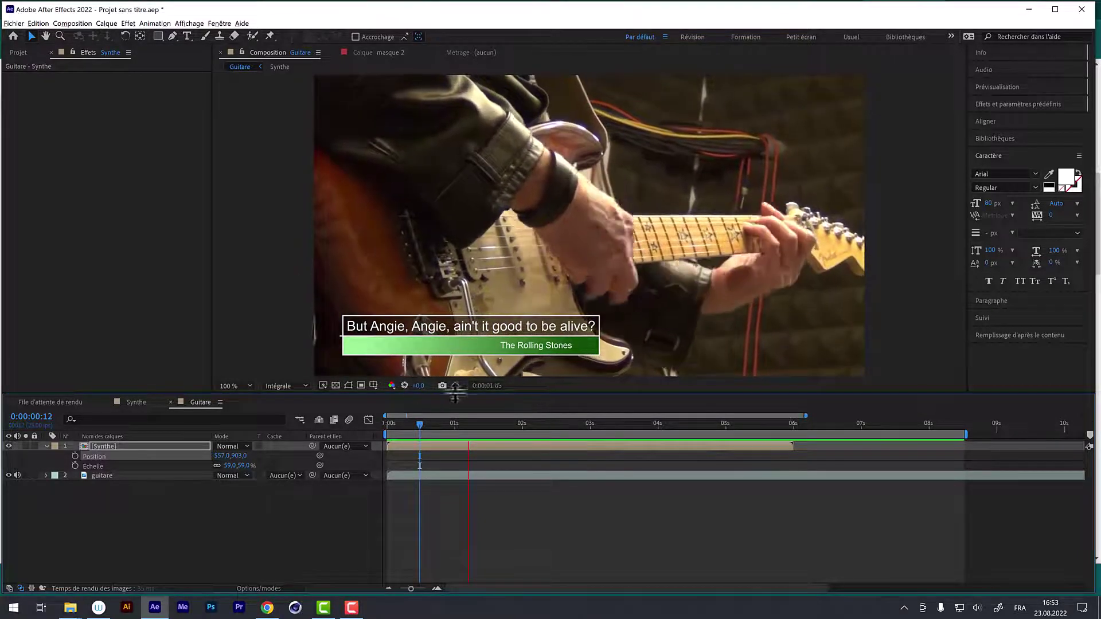
drag(405, 428, 361, 428)
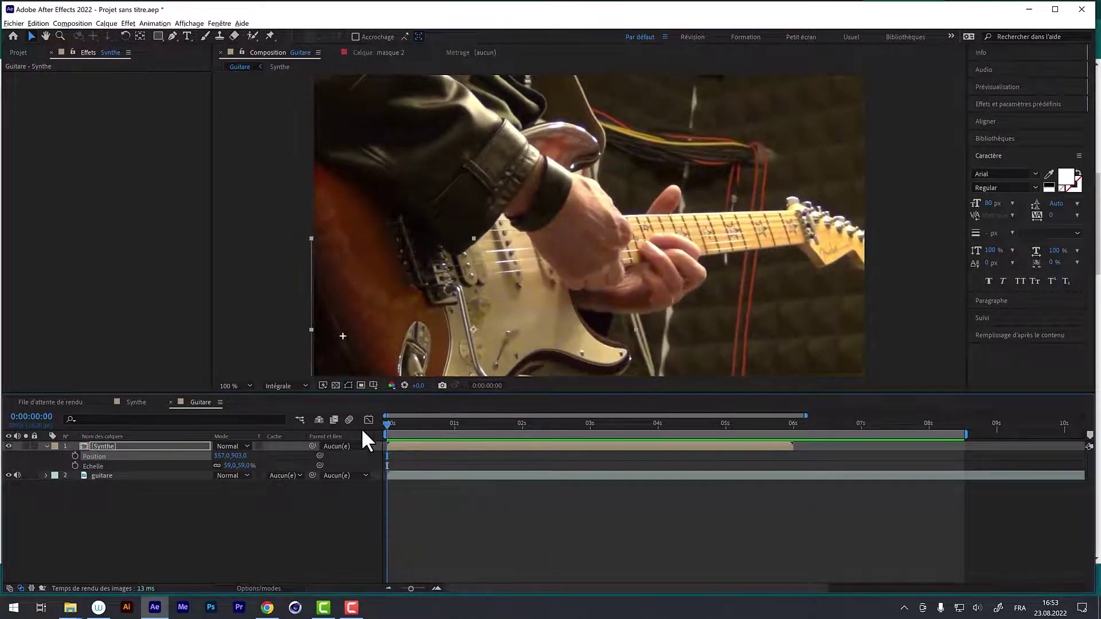
key(space)
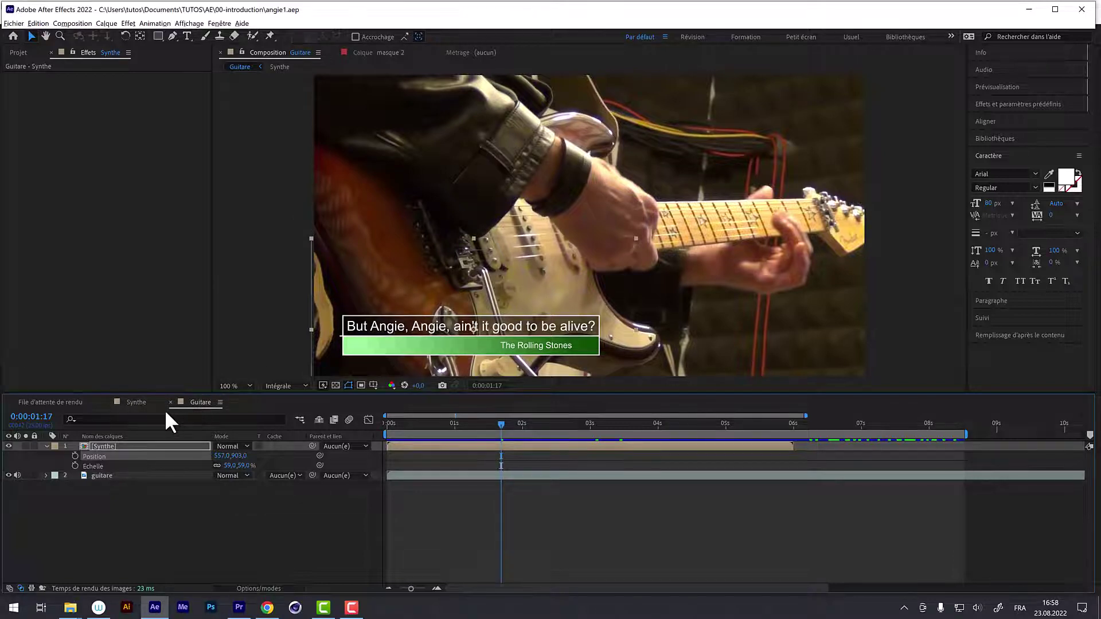
click(136, 401)
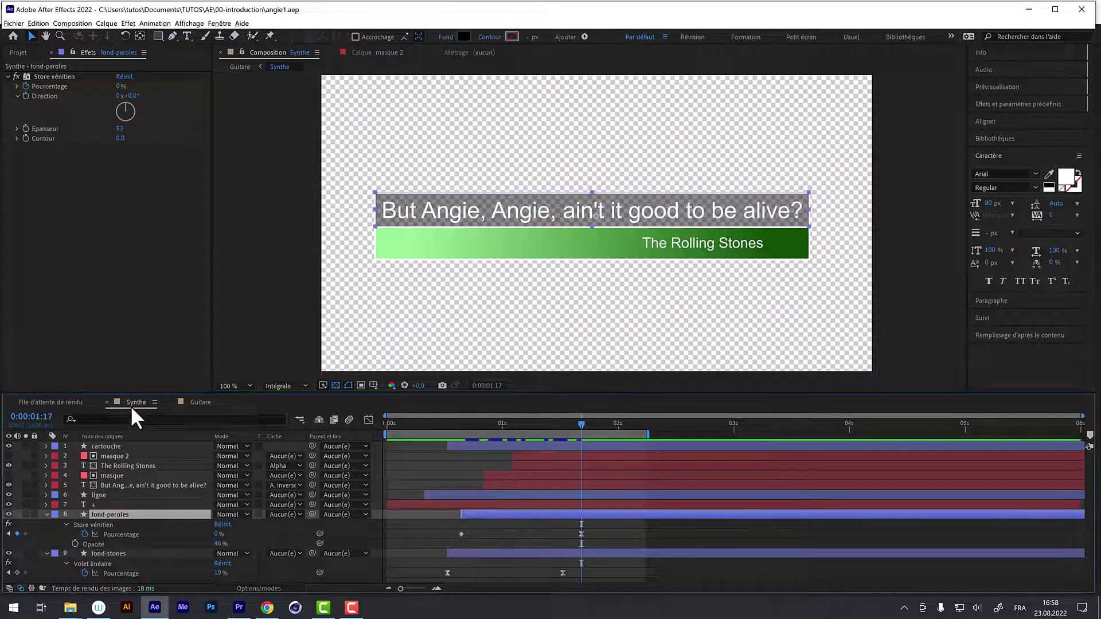
key(Tab)
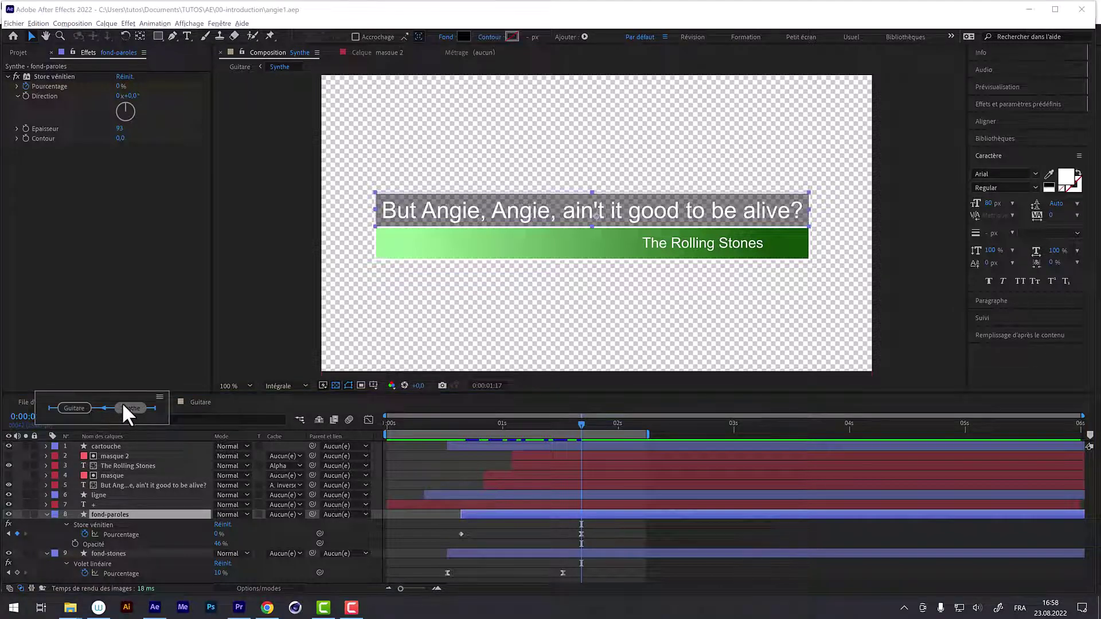
click(146, 356)
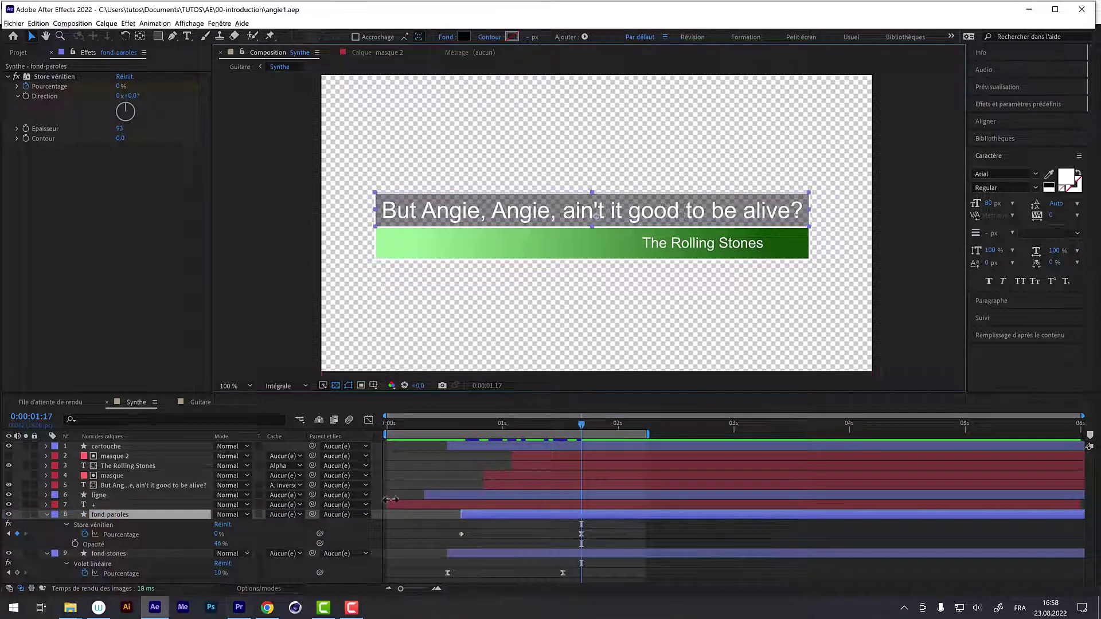
Review the guitarist sequence in Premiere Pro and start importing angie1.aep
click(237, 608)
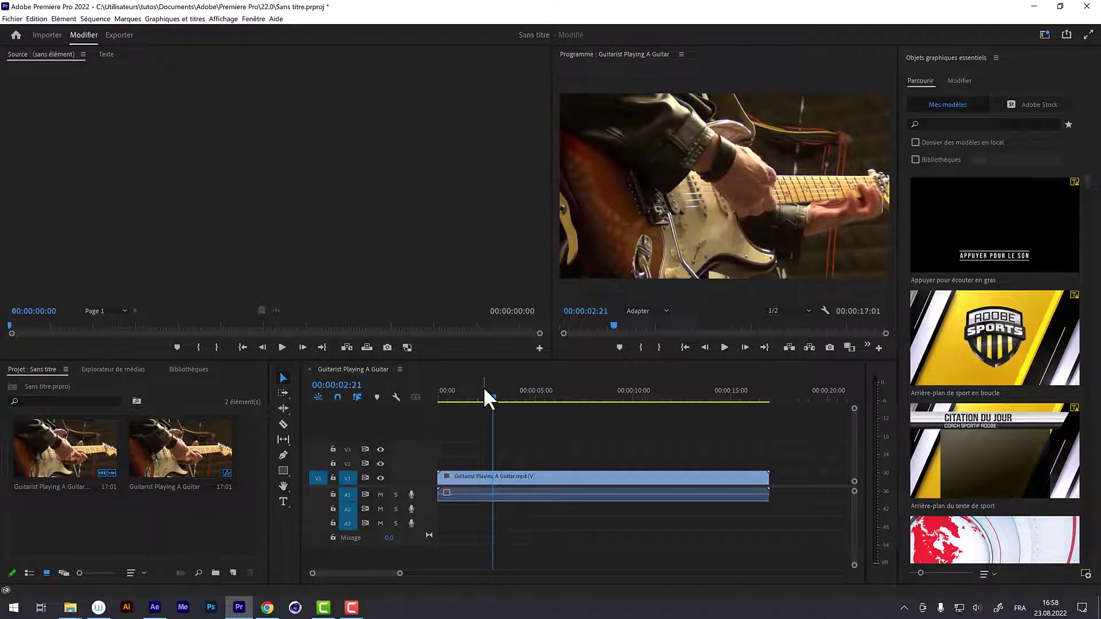
key(space)
mouse_move(501, 405)
mouse_down()
mouse_move(584, 432)
mouse_move(527, 446)
mouse_up()
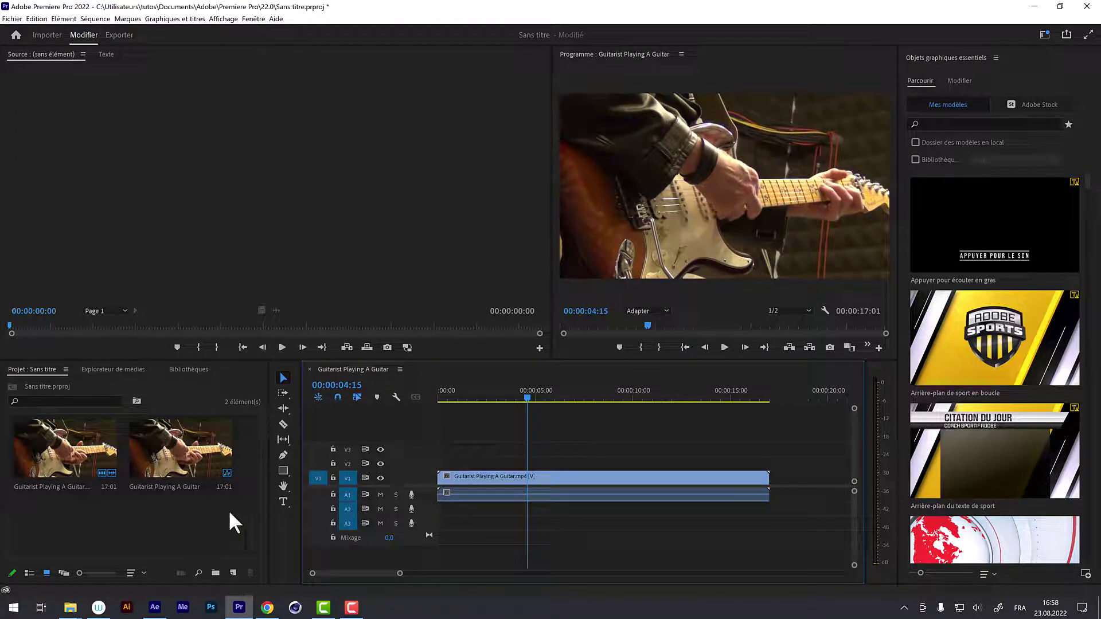
double_click(170, 517)
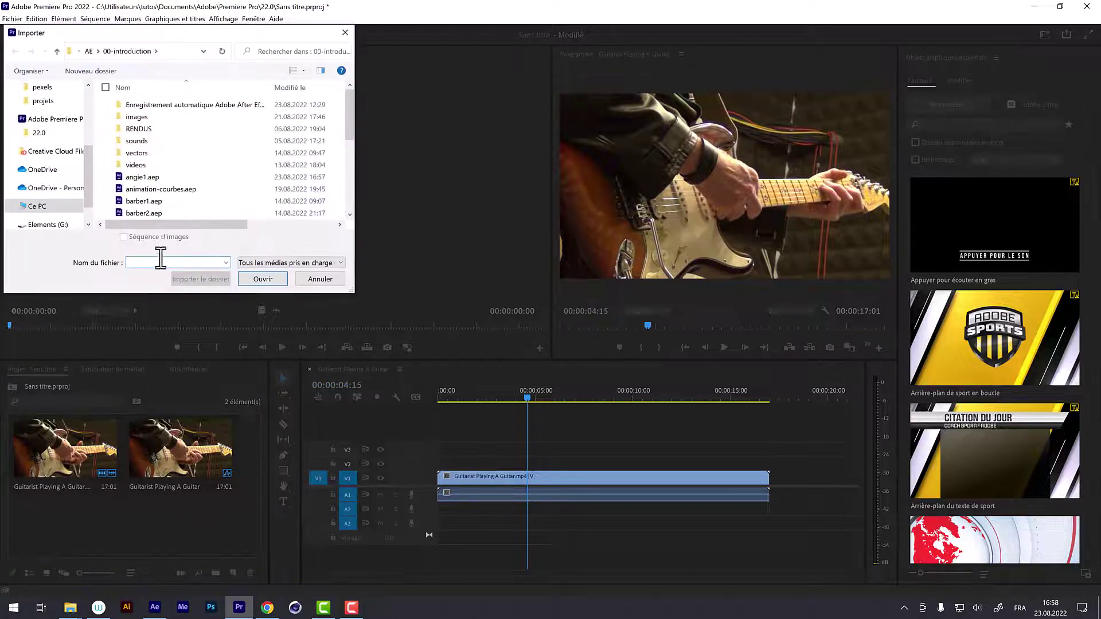
click(133, 177)
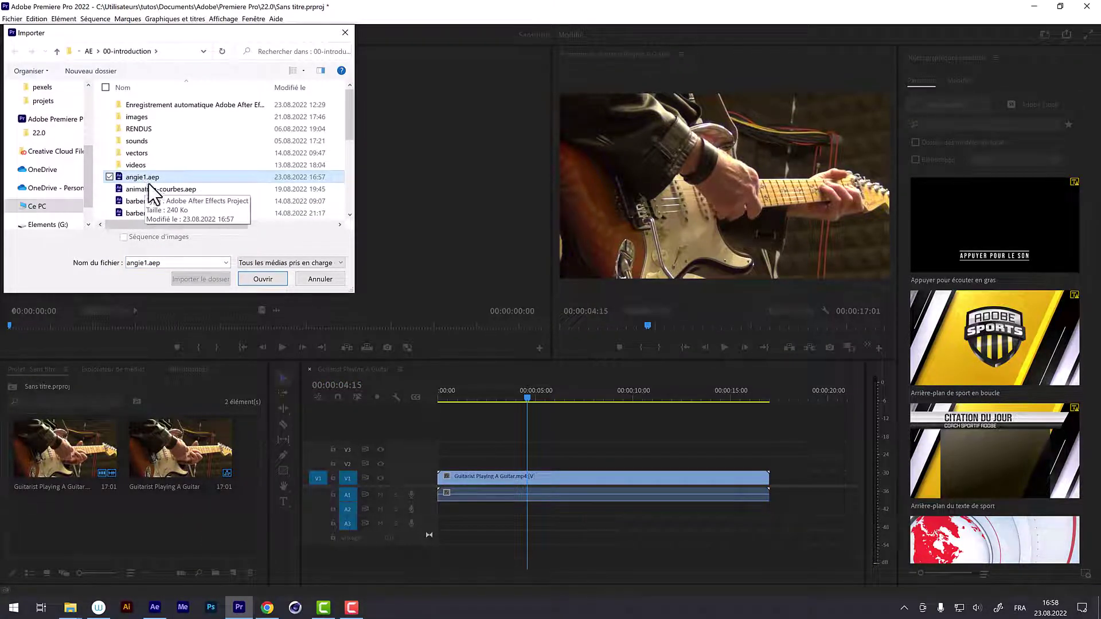
click(253, 282)
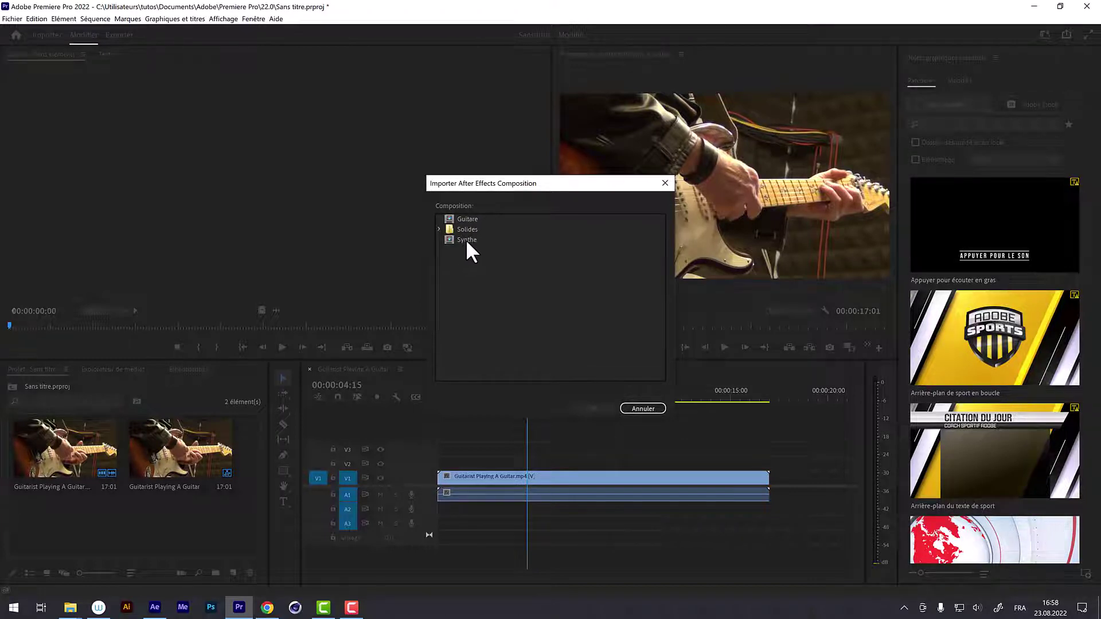
Import the Synthe composition from angie1.aep and place it above the guitarist clip
click(155, 608)
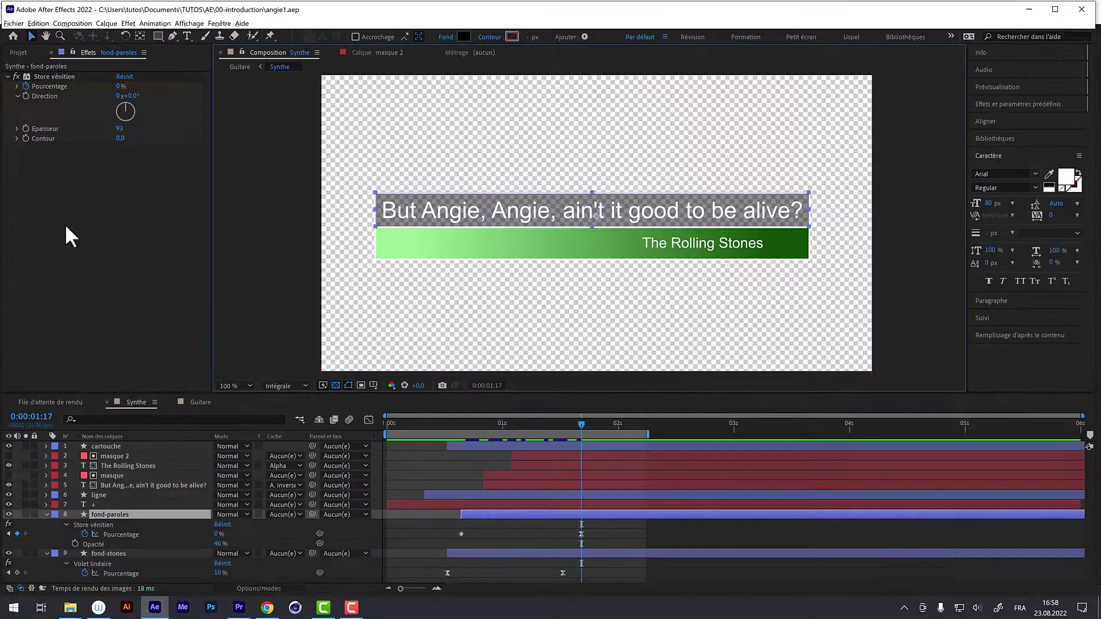
click(30, 53)
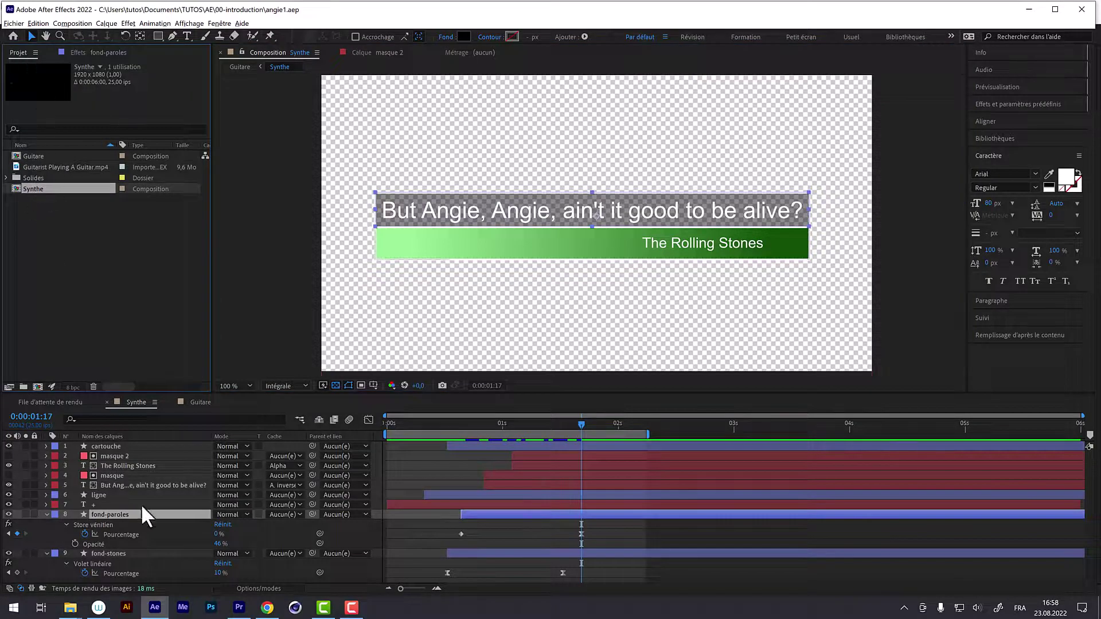
click(239, 607)
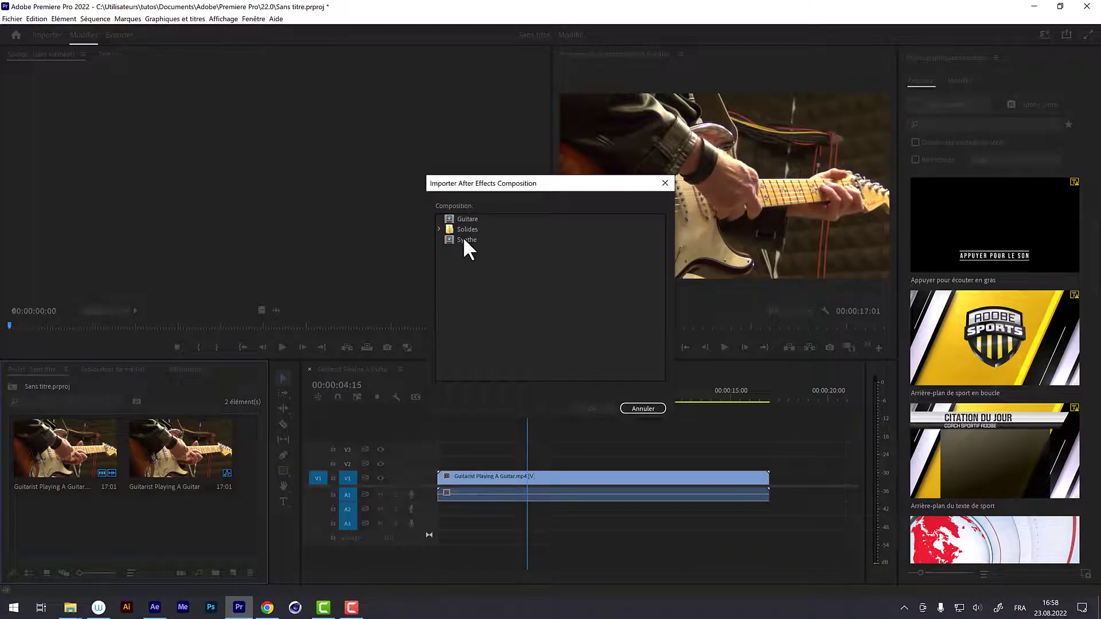
click(464, 240)
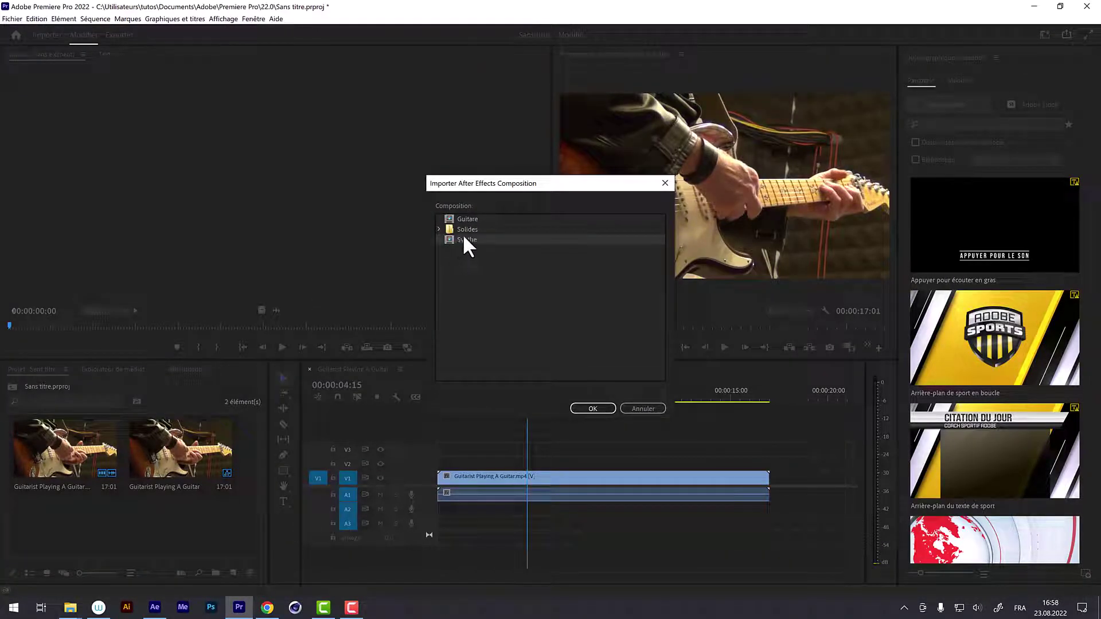
click(590, 408)
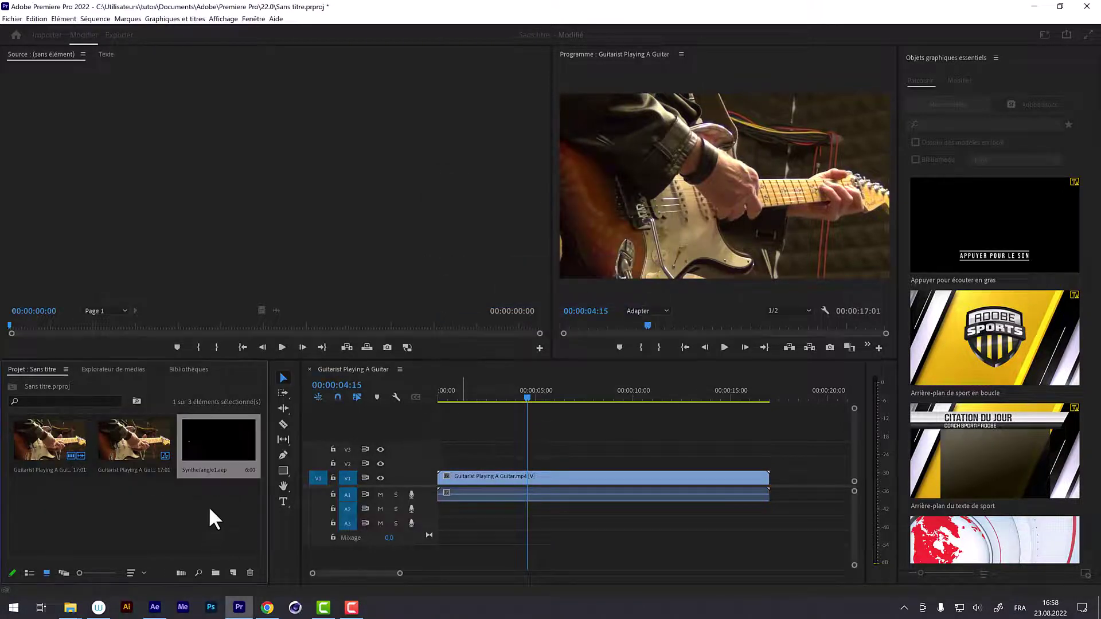
mouse_move(213, 448)
mouse_down()
mouse_move(406, 454)
mouse_move(496, 476)
mouse_up()
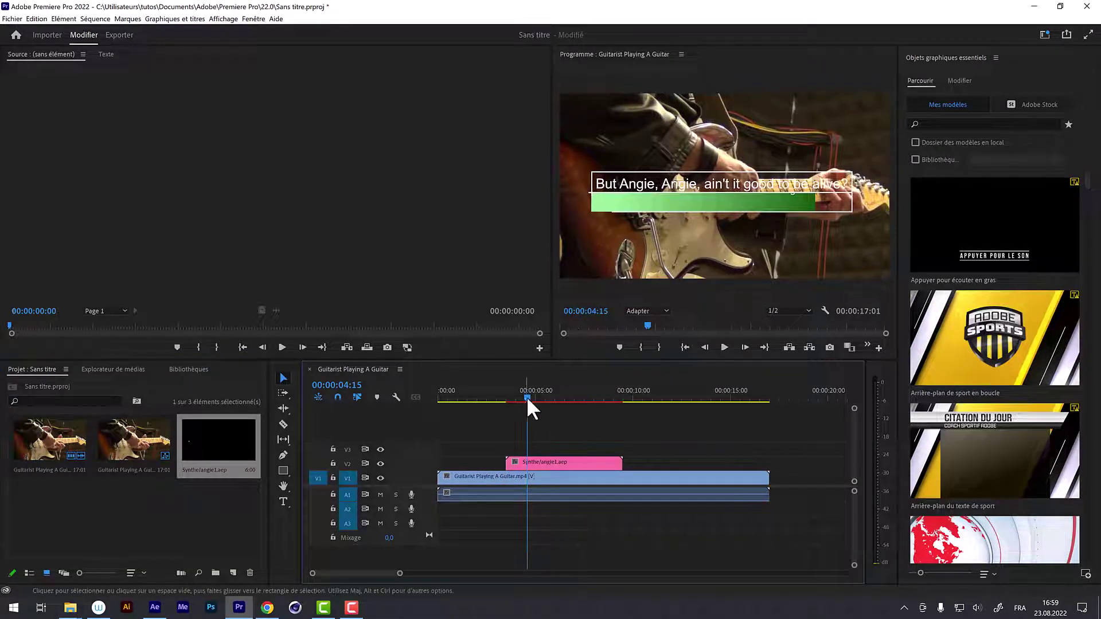
Scrub to check the Synthe title over the guitarist clip, then return to After Effects
mouse_move(527, 396)
mouse_down()
mouse_move(601, 399)
mouse_move(536, 397)
mouse_up()
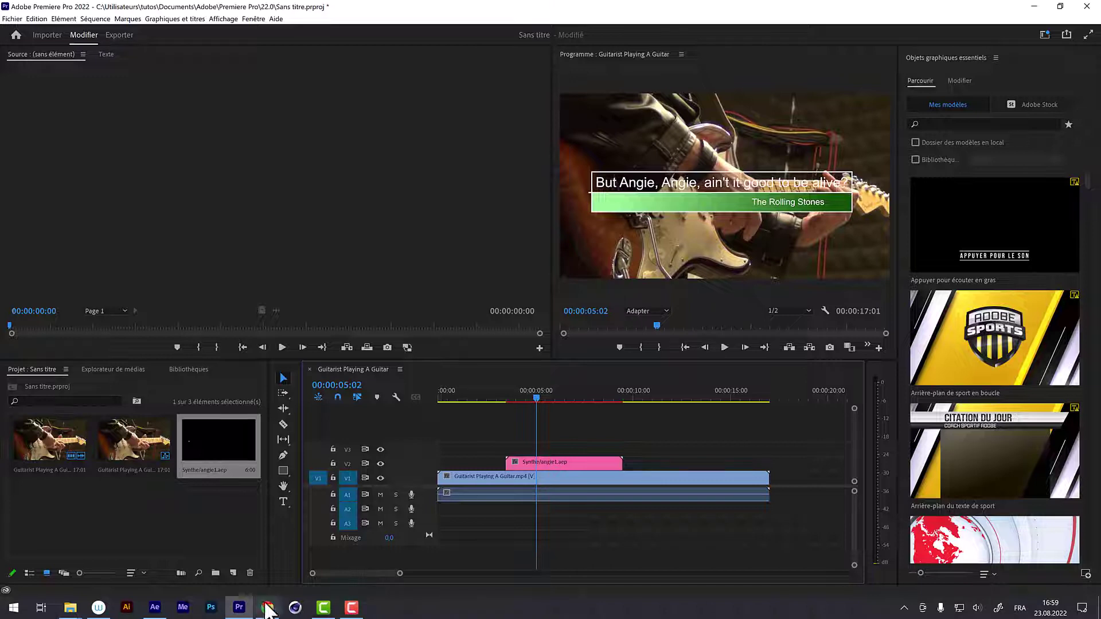
click(155, 609)
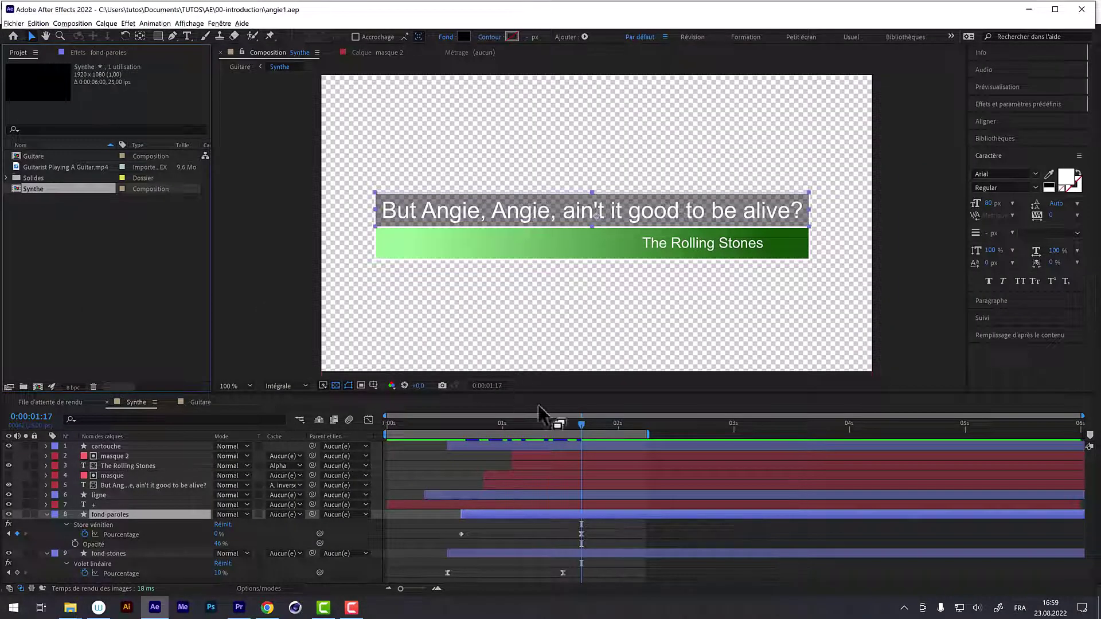
Raise the fond-paroles backing opacity from 46% to 87%
drag(576, 424, 547, 424)
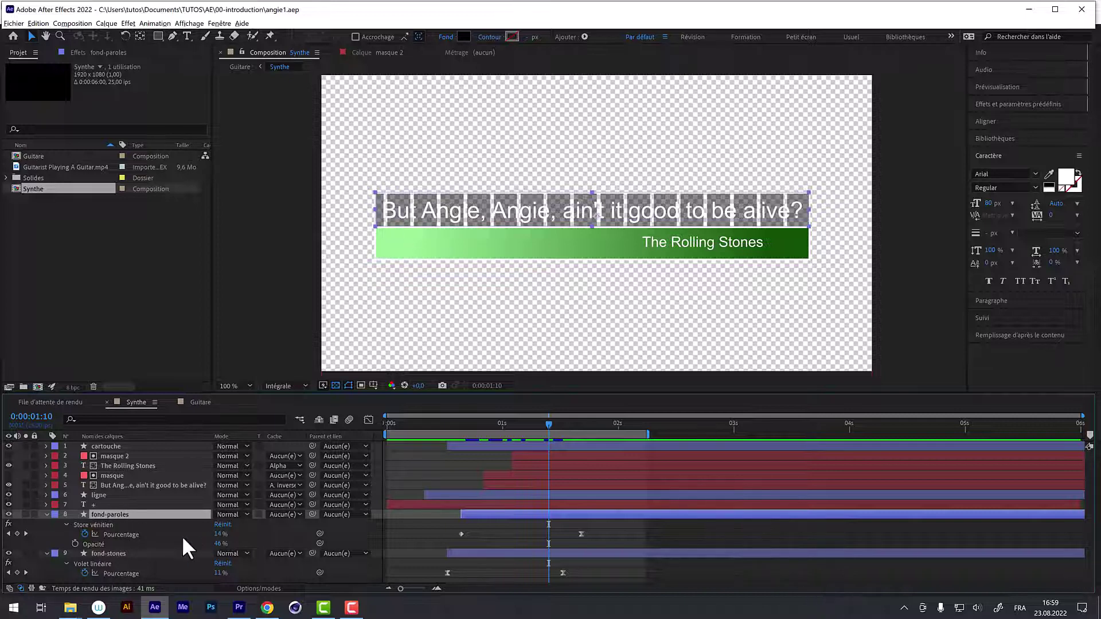
key(u)
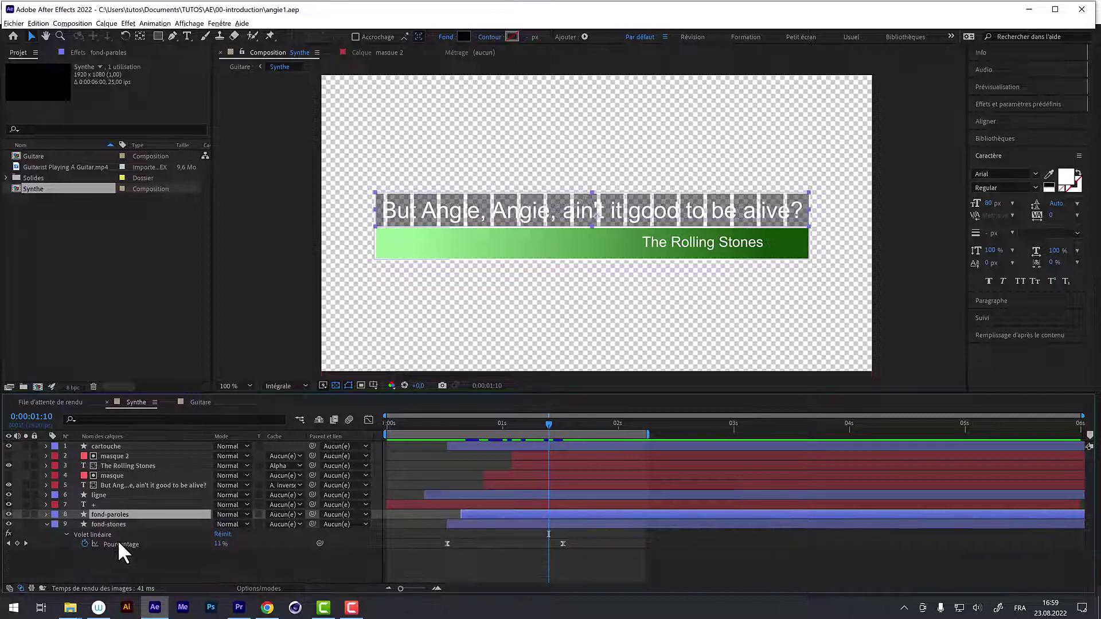
key(t)
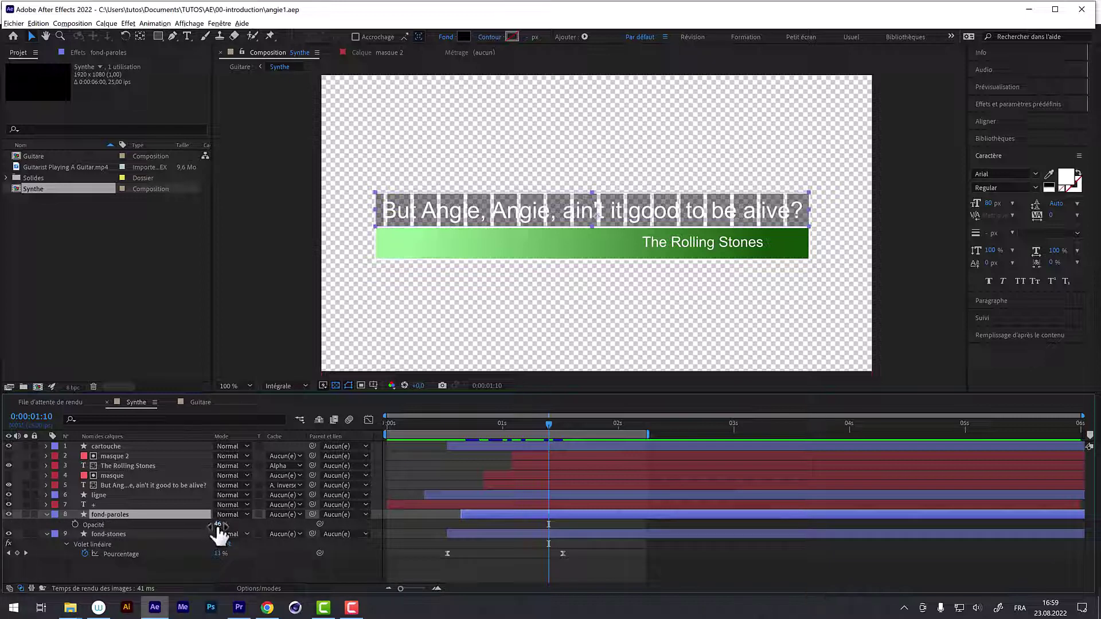
drag(218, 525, 243, 529)
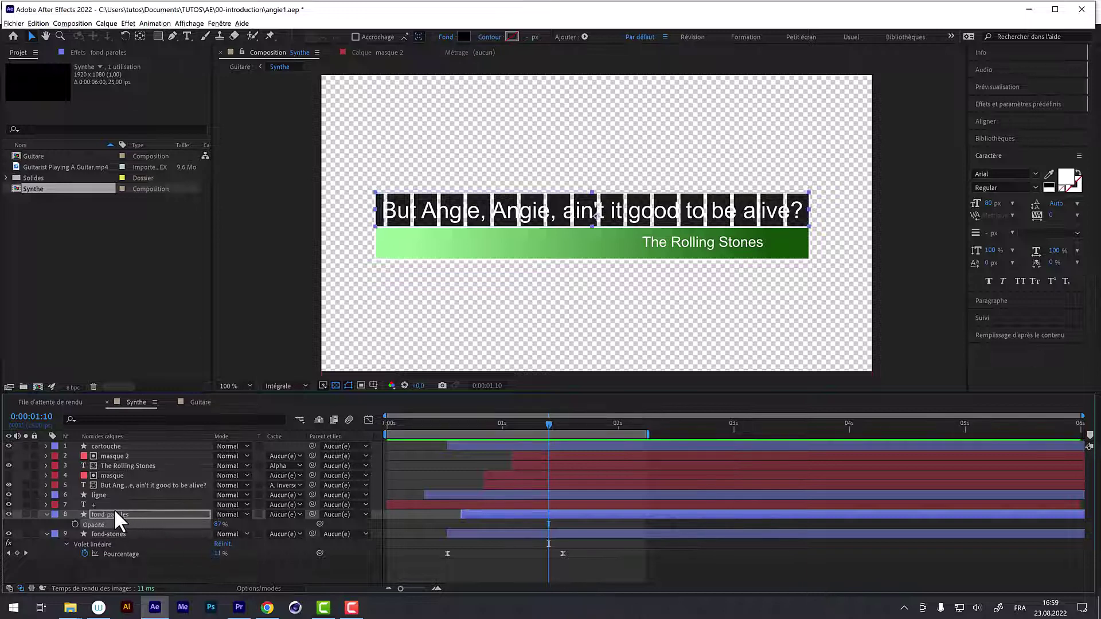
Thicken the venetian blind stripes to 174 and save the project
click(86, 51)
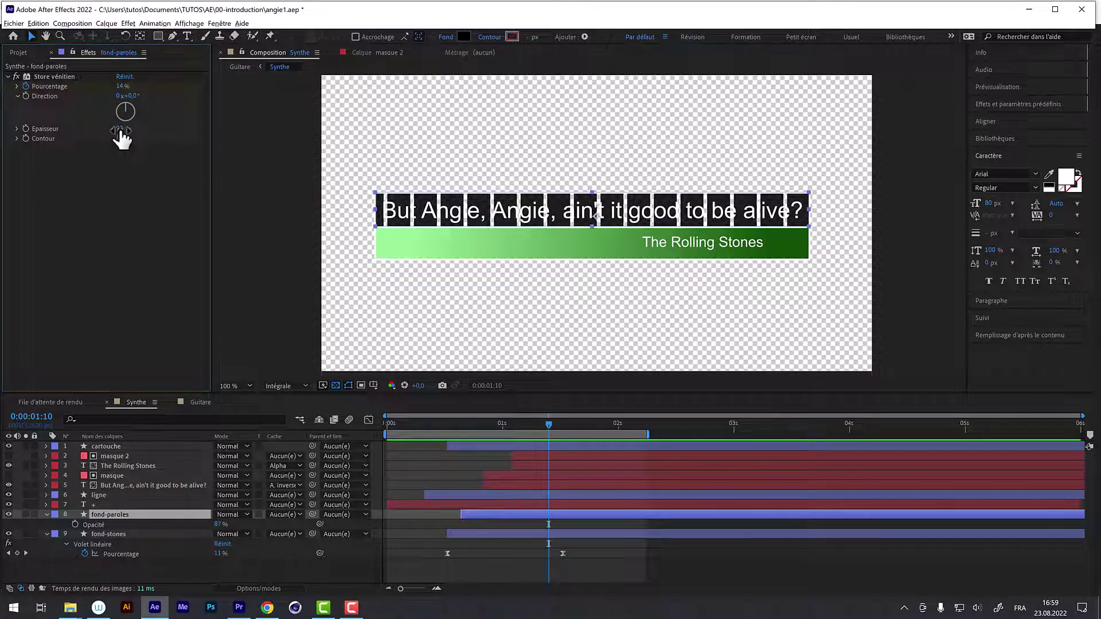
drag(119, 129, 139, 134)
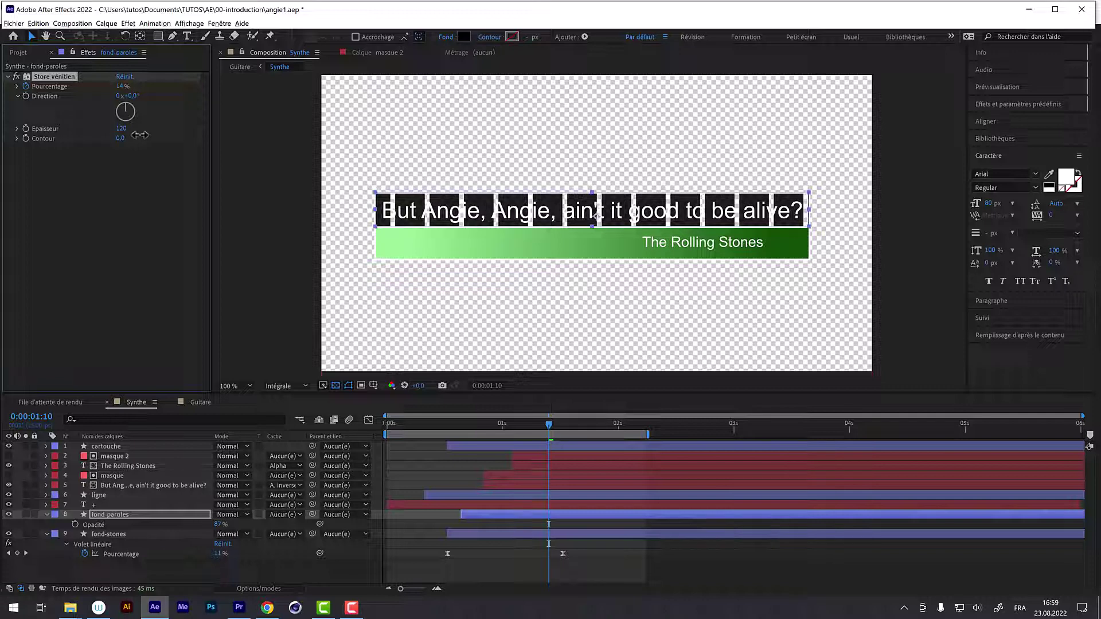
drag(140, 135, 144, 170)
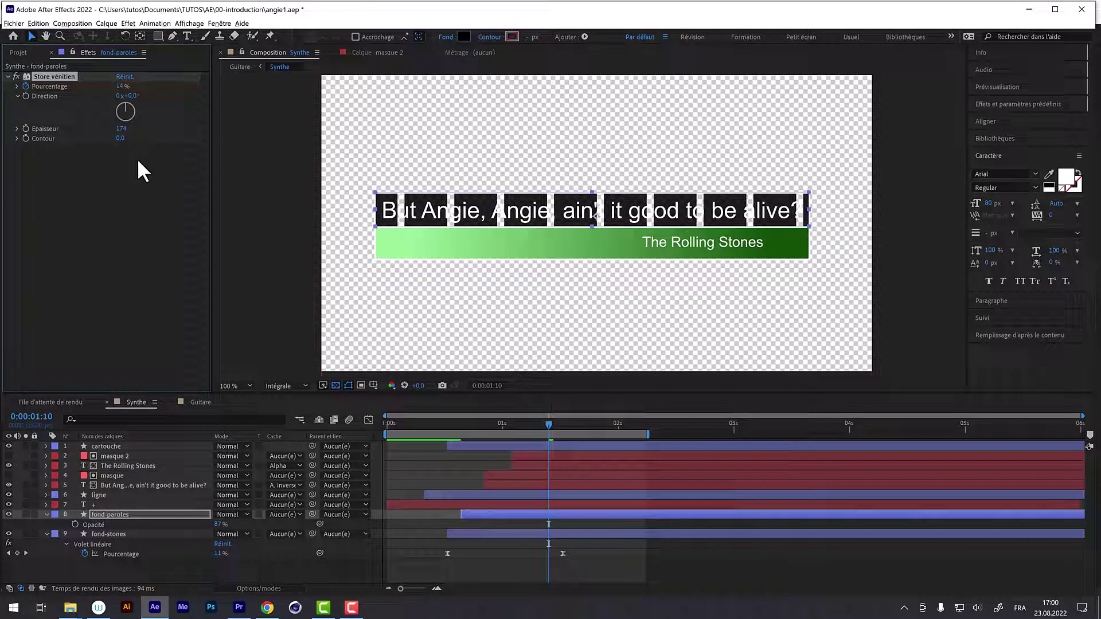
key(ctrl+s)
click(239, 607)
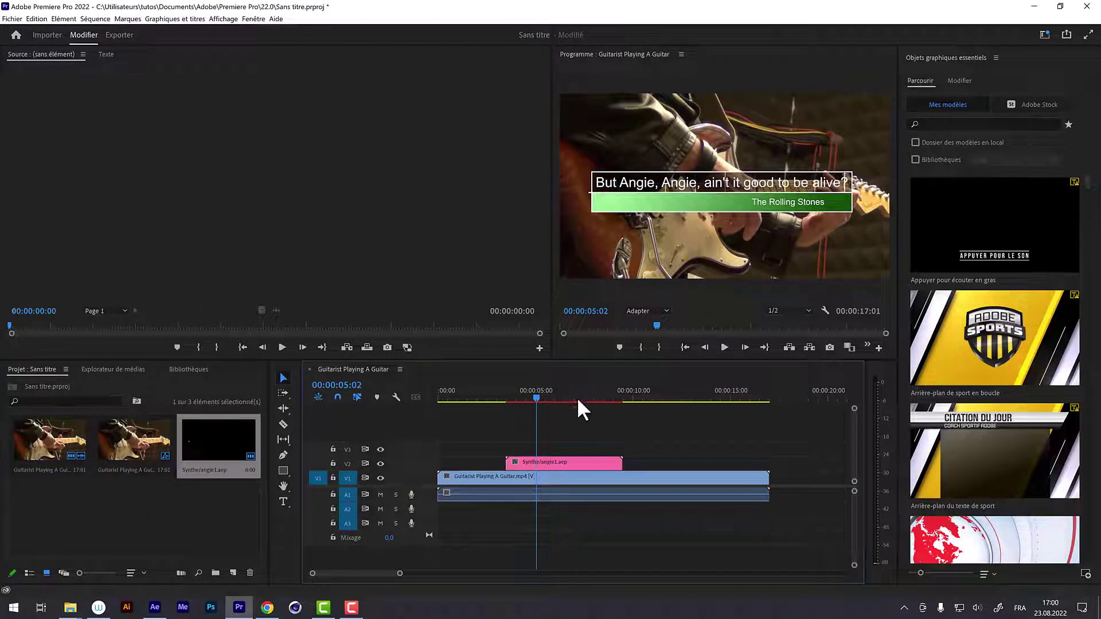
Review the lyric title over the guitar footage and nudge its clip slightly earlier on V2
mouse_move(537, 397)
mouse_down()
mouse_move(522, 401)
mouse_move(532, 396)
mouse_up()
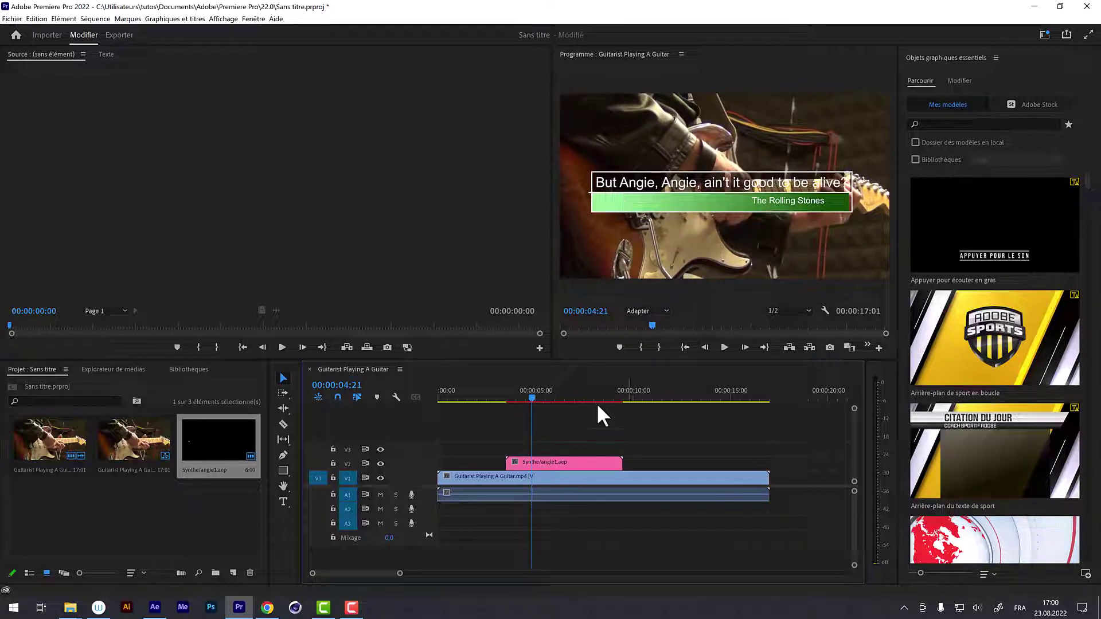
drag(537, 397, 562, 396)
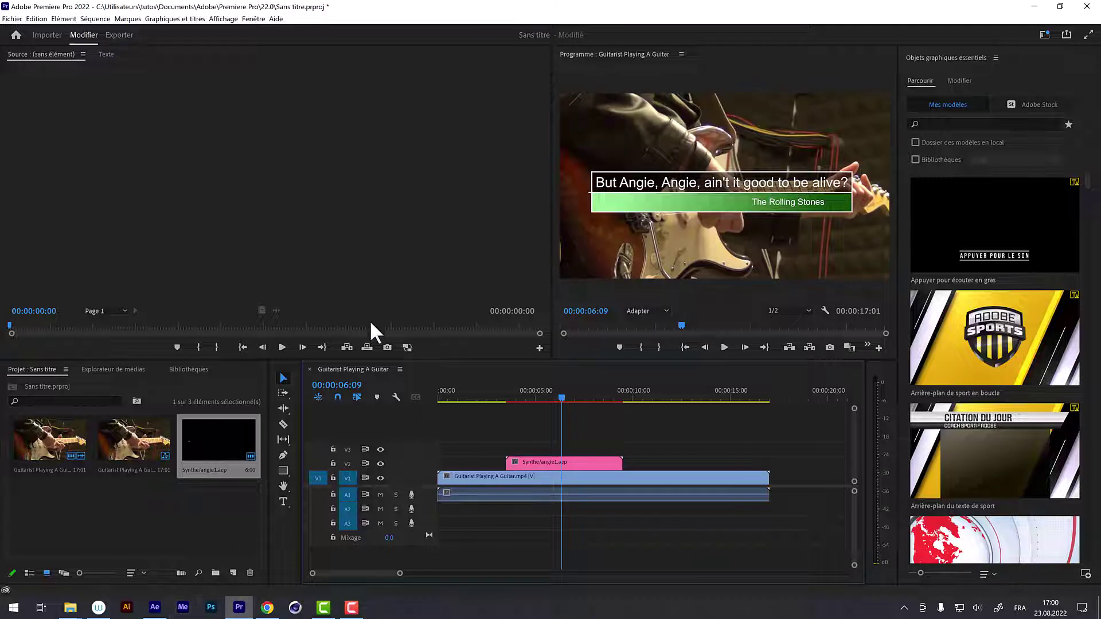
drag(559, 397, 549, 398)
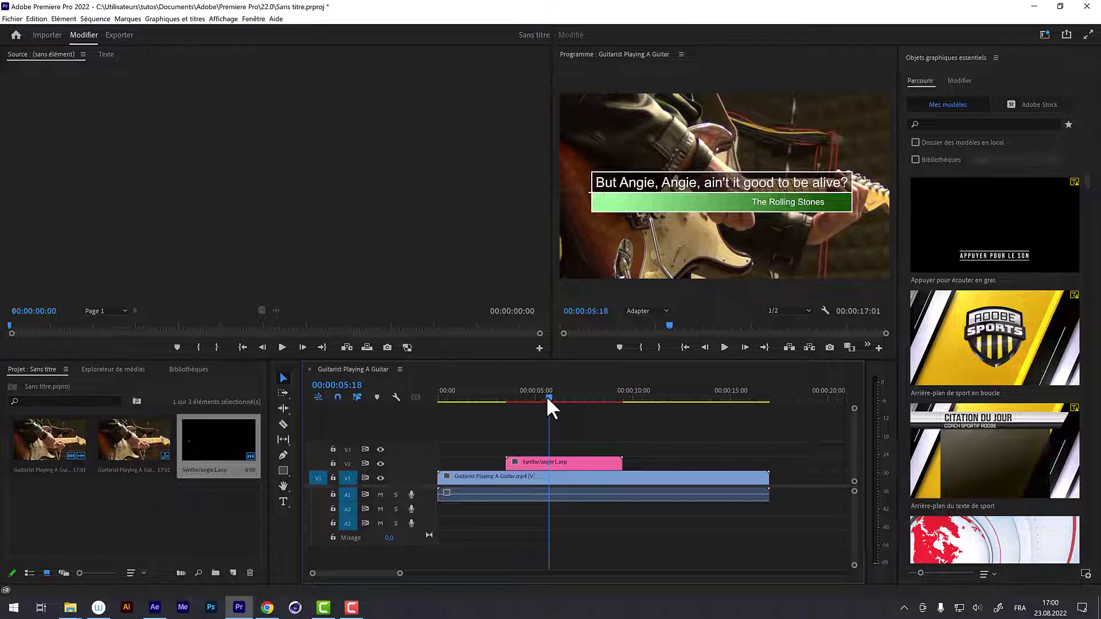
drag(547, 400, 536, 399)
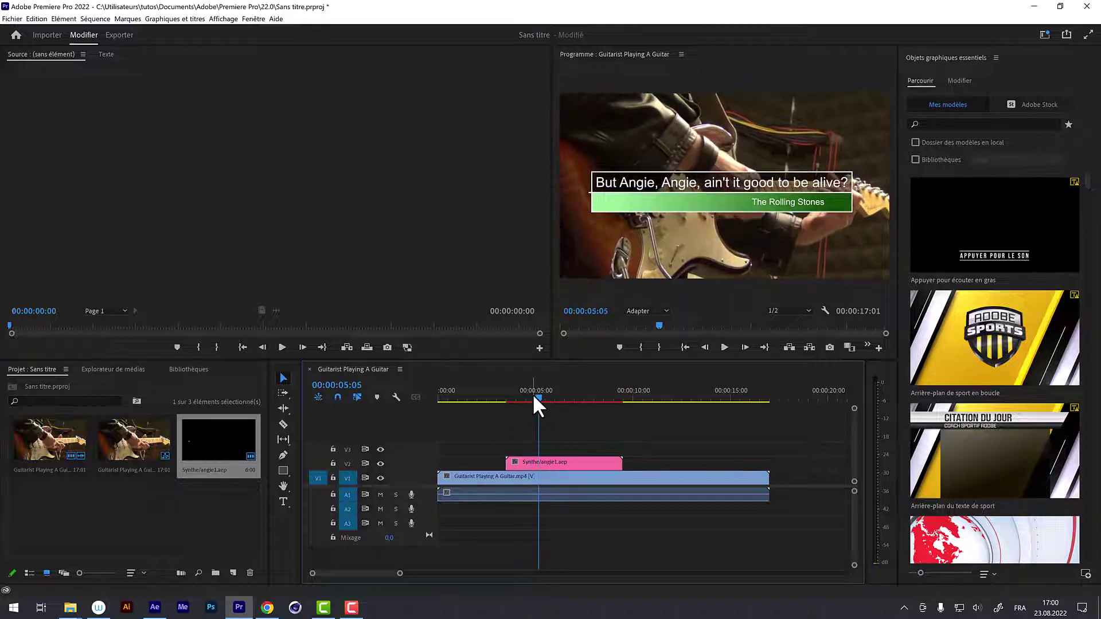
drag(545, 397, 634, 408)
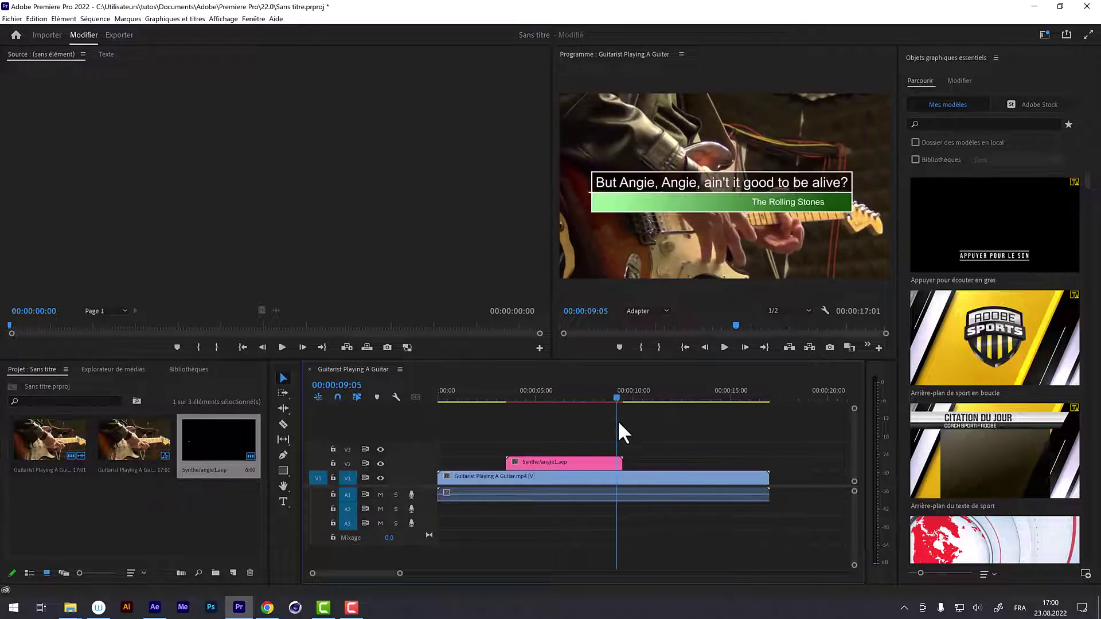
mouse_move(634, 409)
mouse_down()
mouse_move(665, 447)
mouse_move(596, 411)
mouse_up()
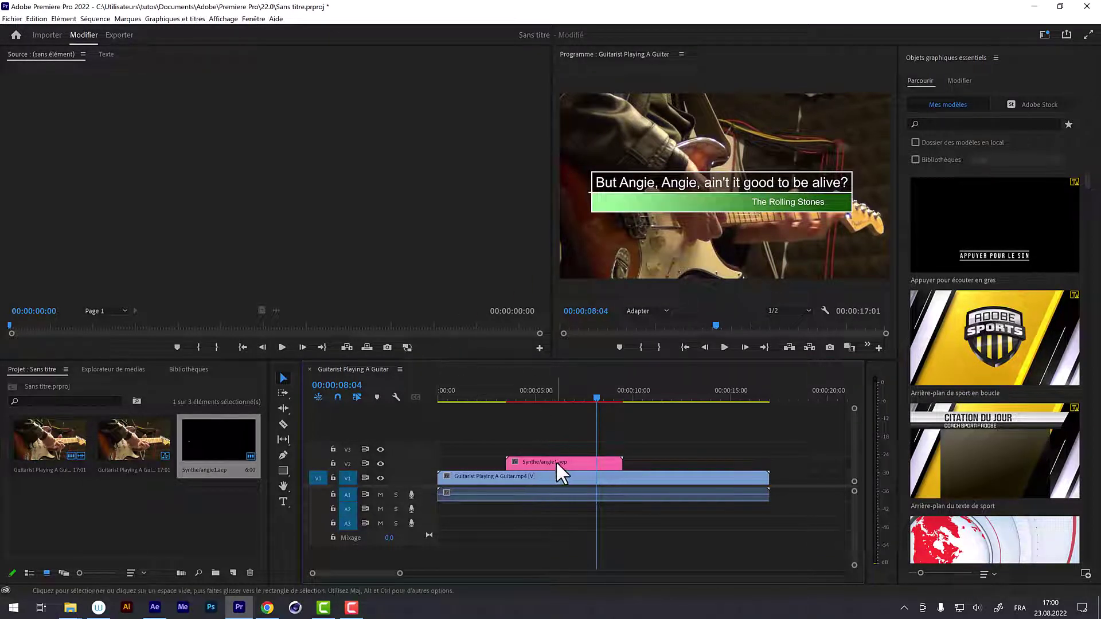
drag(552, 462, 525, 462)
click(573, 397)
drag(573, 397, 554, 395)
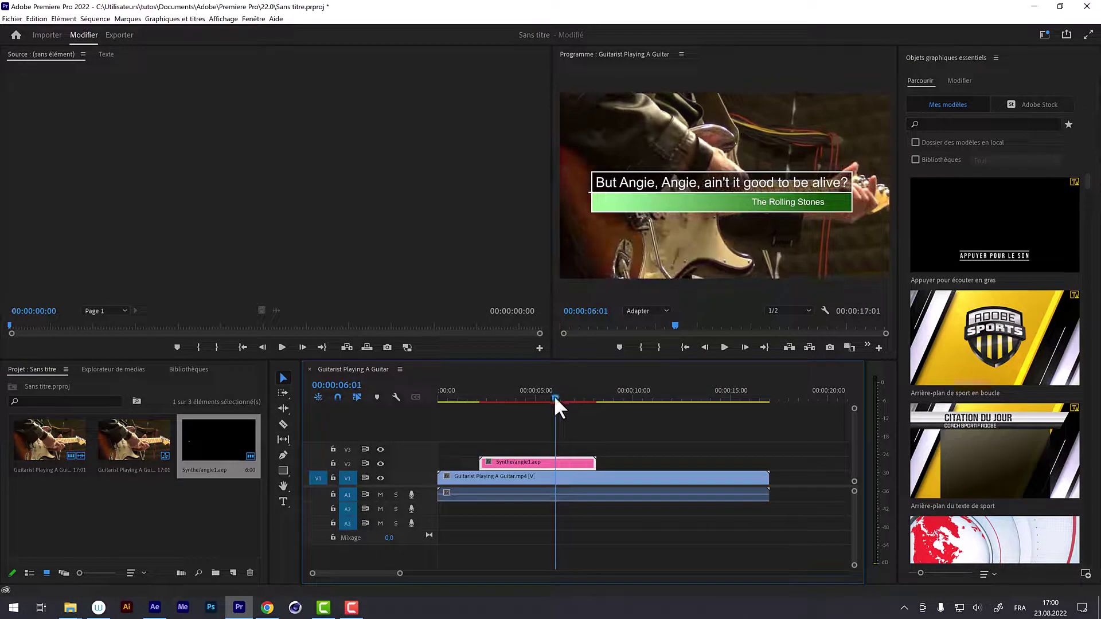
Add a second Synthe title copy on V2 at 10:02 and review it up to 13:01
drag(222, 445, 634, 470)
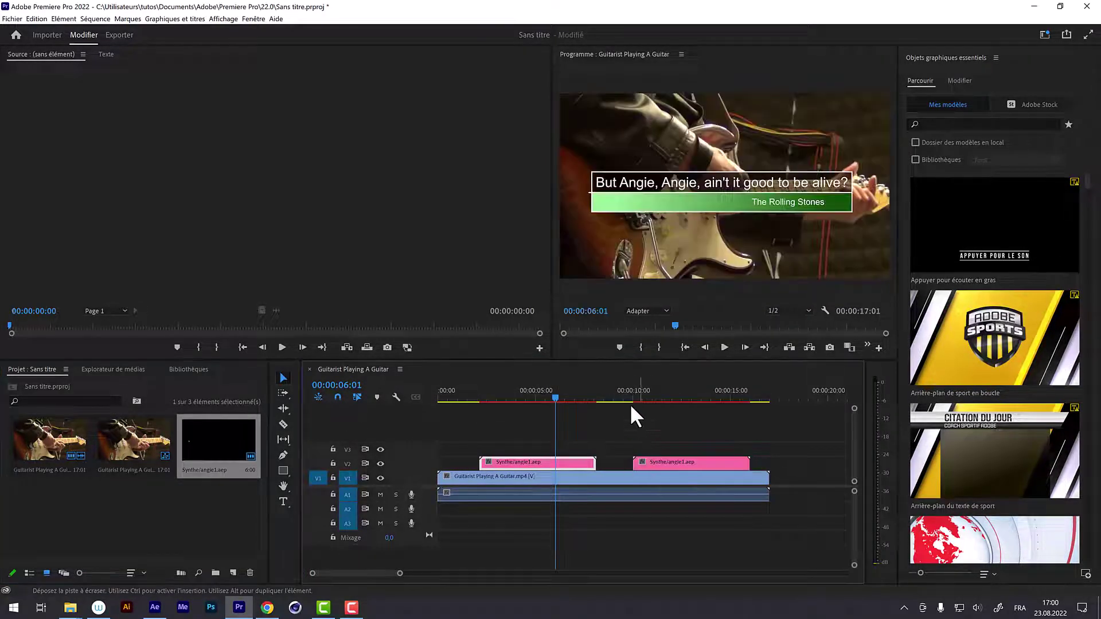
drag(624, 396, 677, 398)
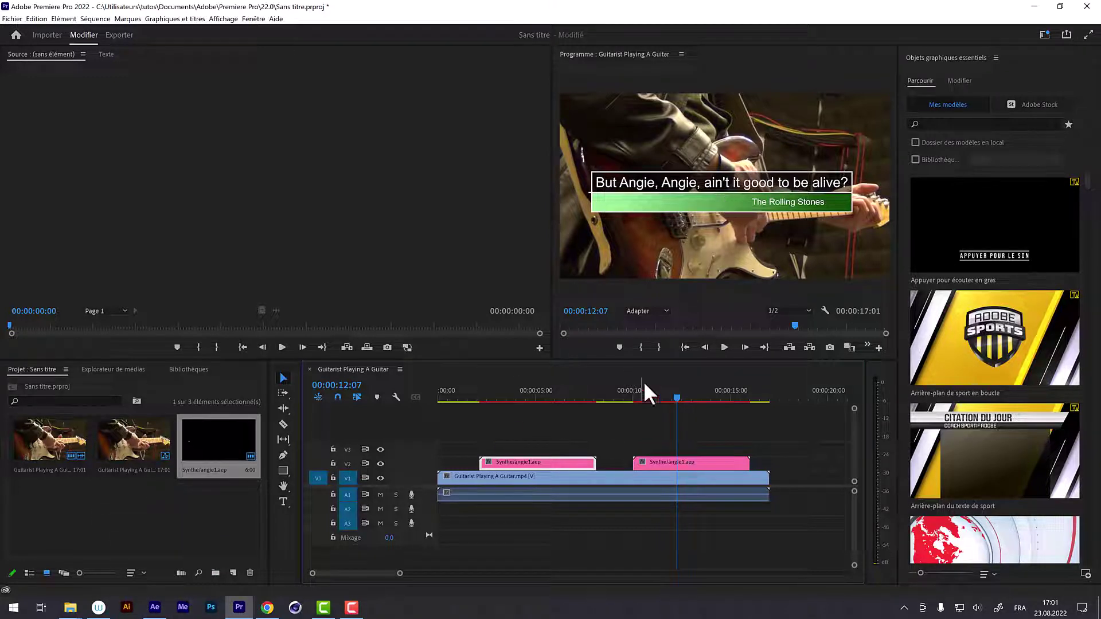
drag(672, 398, 693, 400)
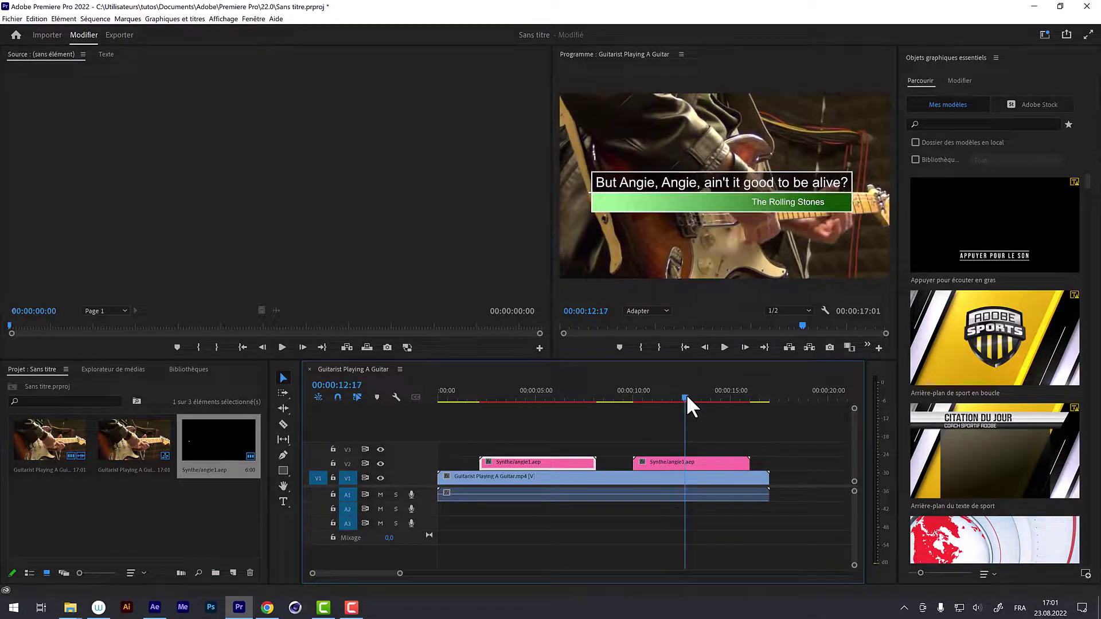
click(669, 462)
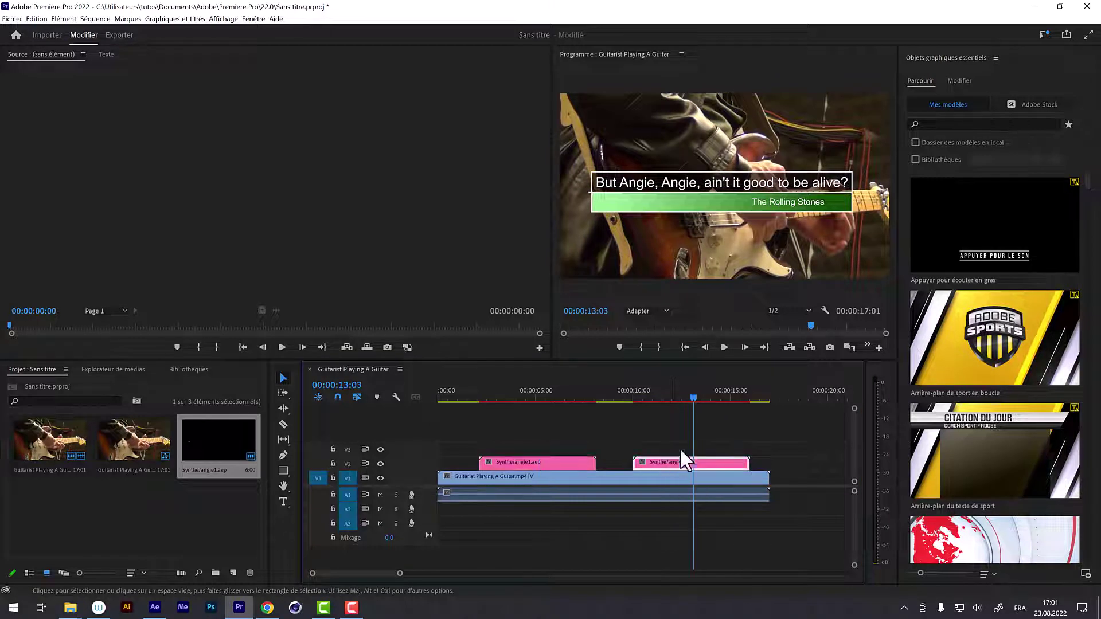
click(693, 396)
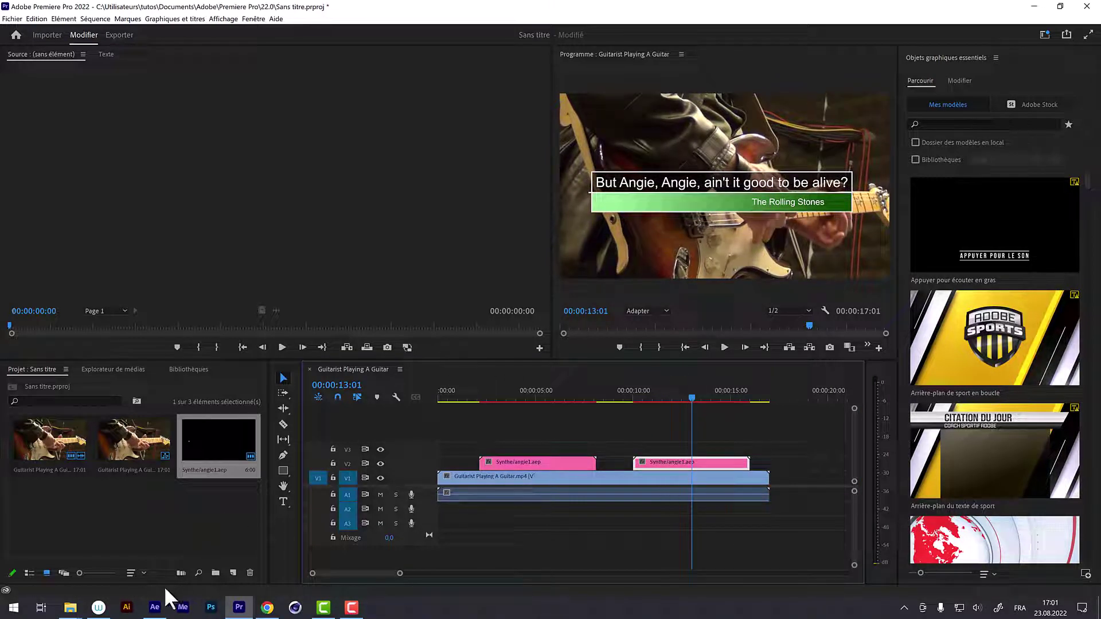
Show the Essential Graphics (Objets graphiques essentiels) panel in After Effects, then return to Premiere Pro
click(155, 608)
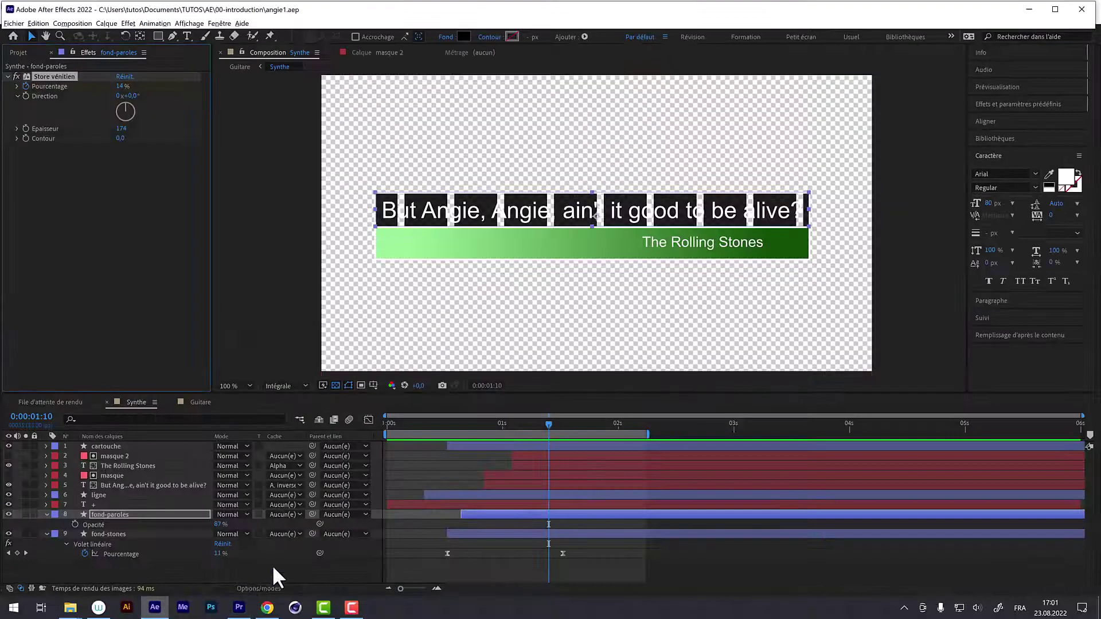
click(213, 24)
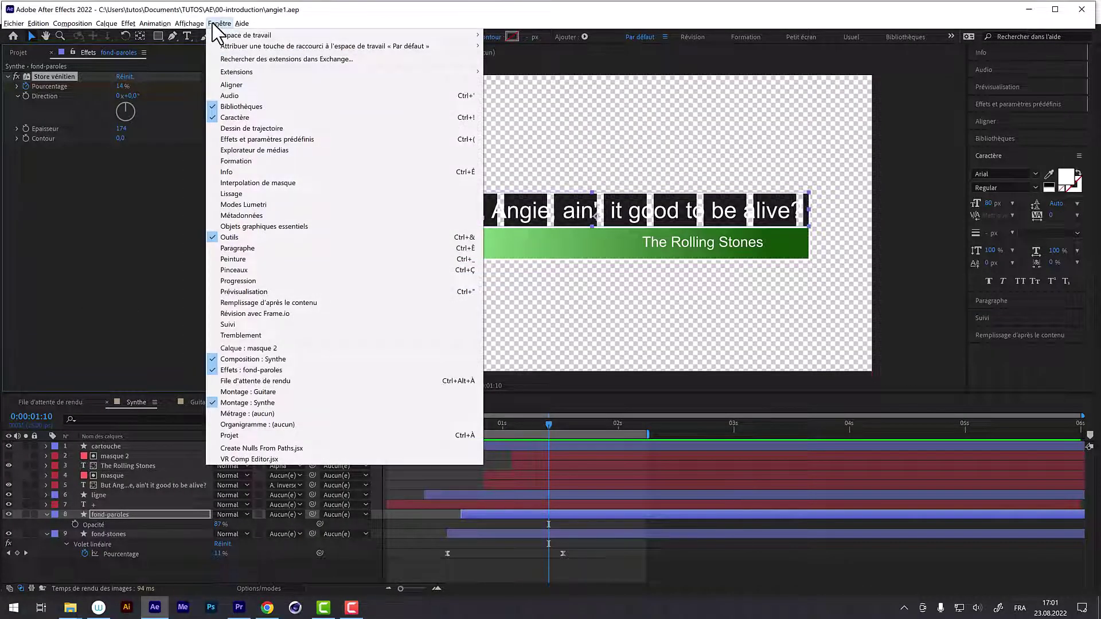
click(270, 227)
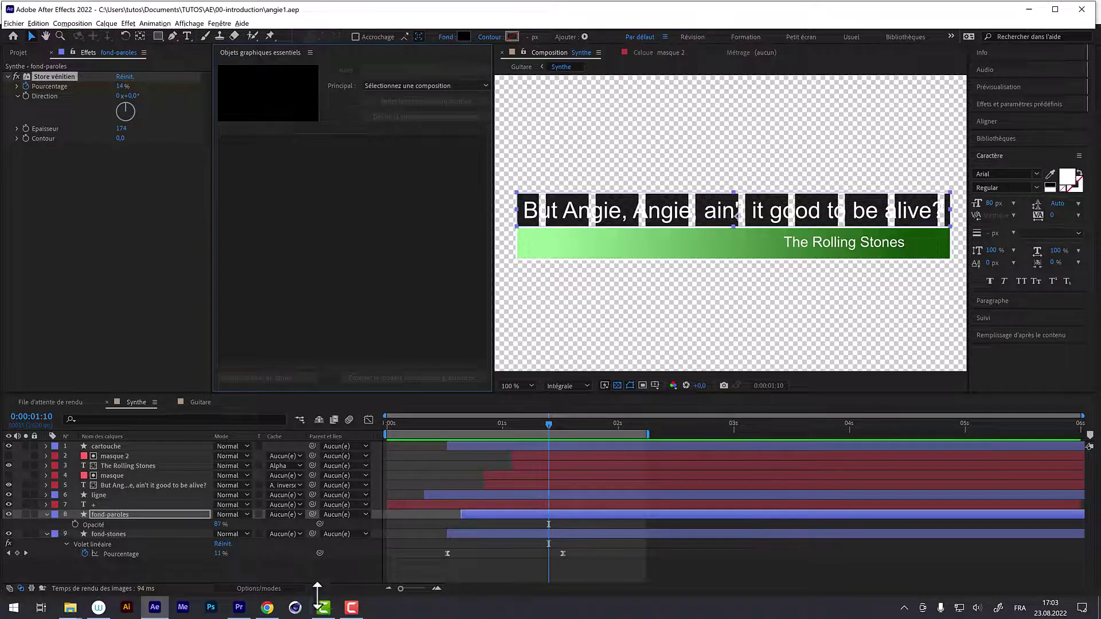
click(235, 612)
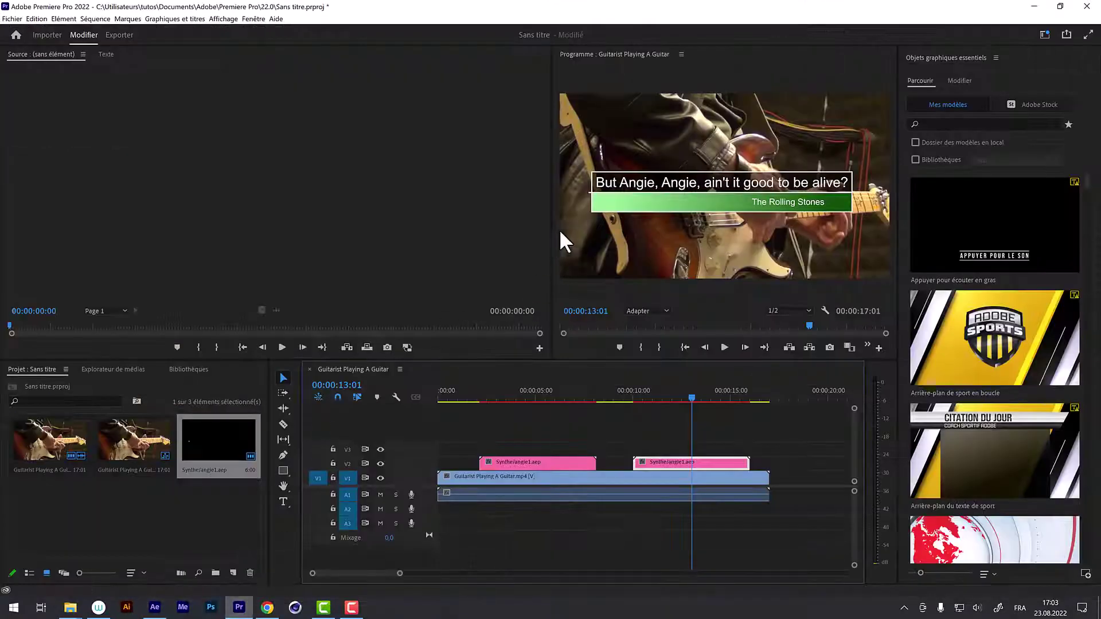